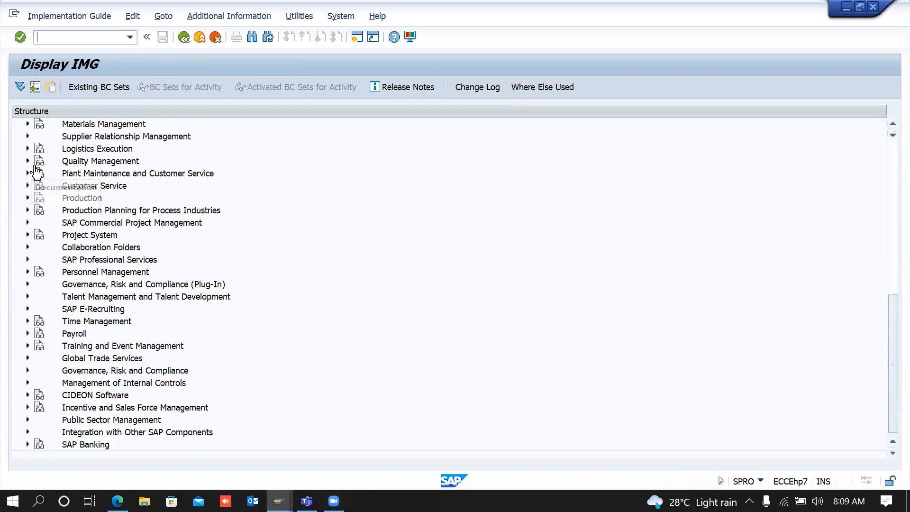
# Step: Expand Plant Maintenance and Customer Service, then its Master Data branch, down to Basic Settings
pyautogui.click(28, 173)
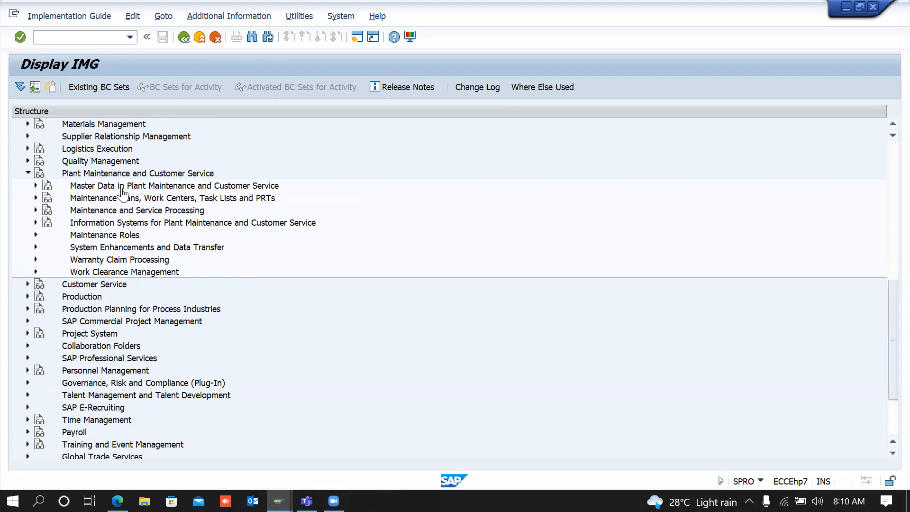
pyautogui.click(36, 185)
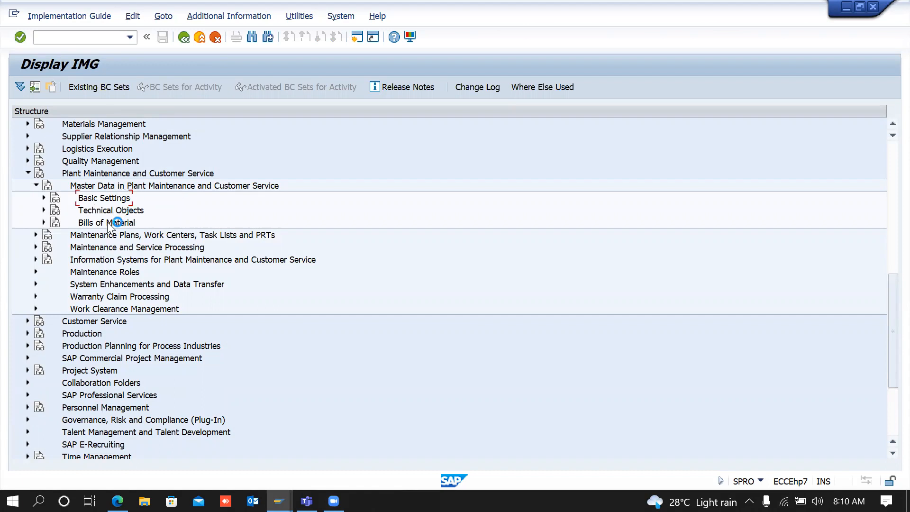
pyautogui.click(43, 198)
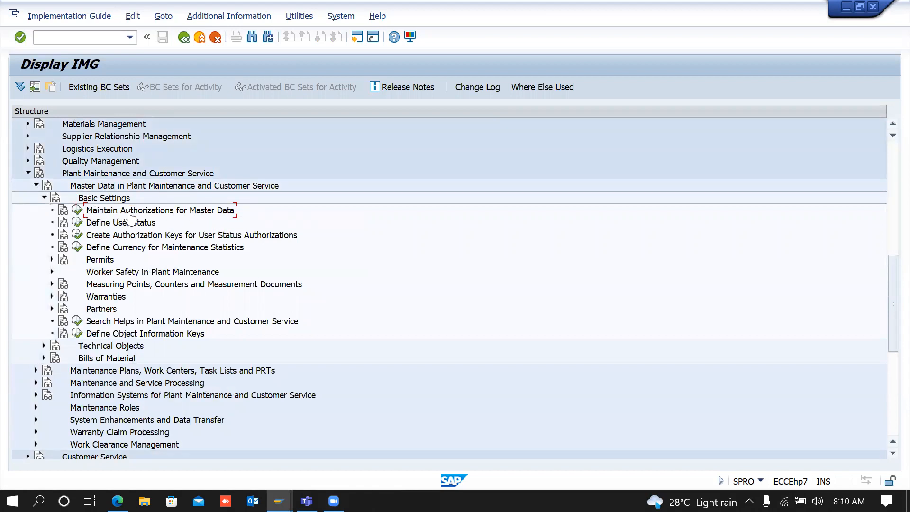
# Step: Visit Maintain Authorizations for Master Data, then run Define User Status and show the desktop
pyautogui.click(79, 212)
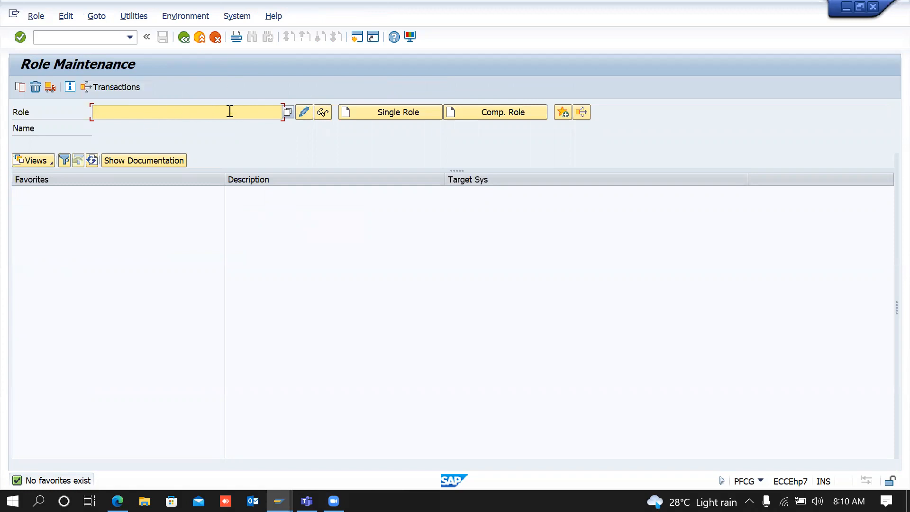
pyautogui.click(183, 38)
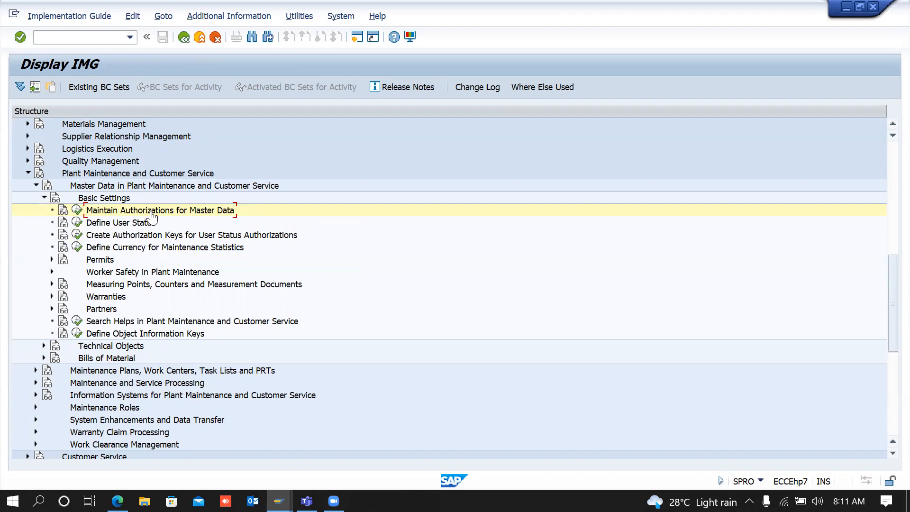
pyautogui.click(77, 222)
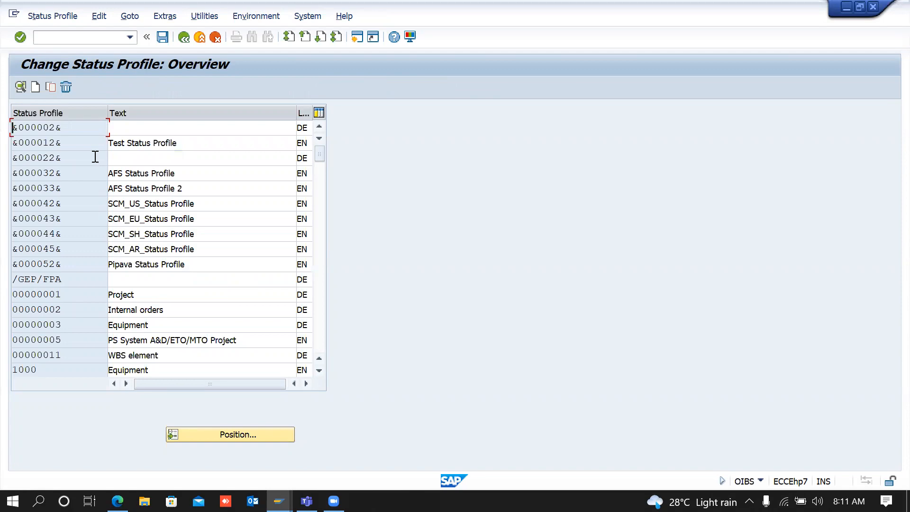
pyautogui.press('super+d')
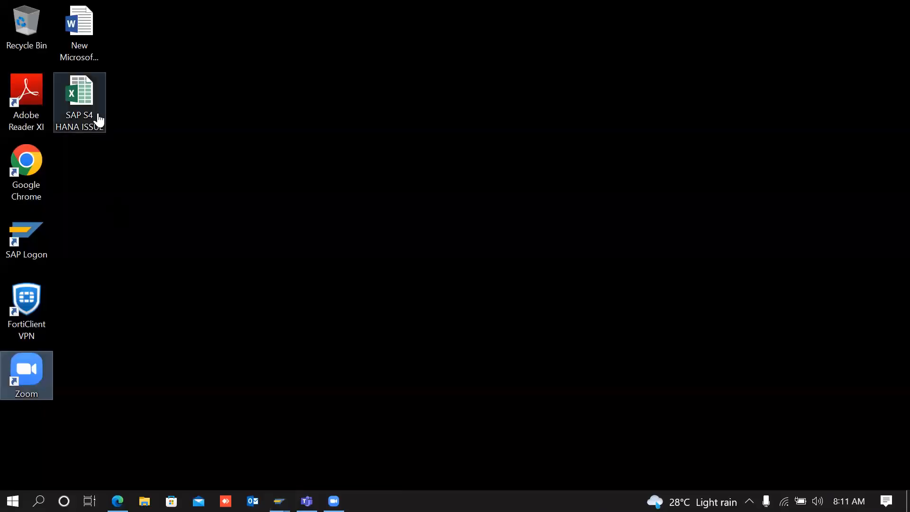
# Step: Open and then close the existing SAP S4 HANA ISSUE workbook
pyautogui.click(97, 113)
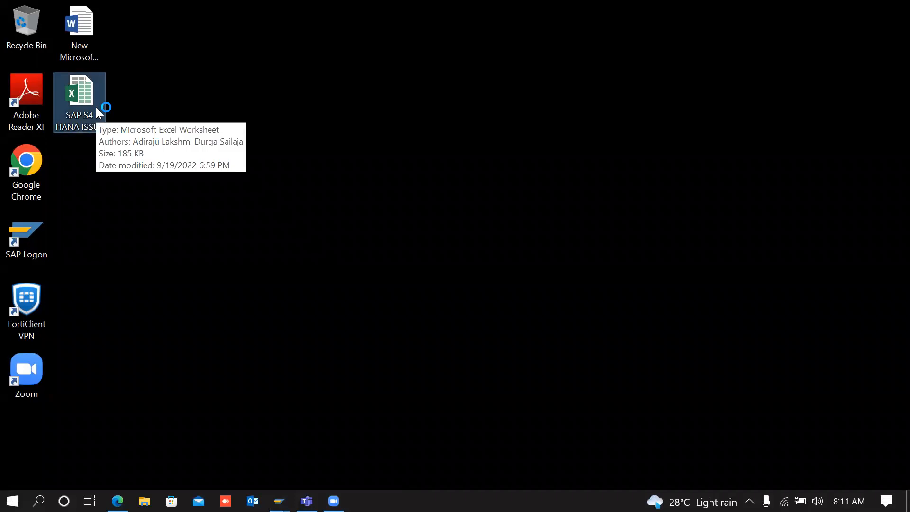
pyautogui.hotkey('alt', 'Tab')
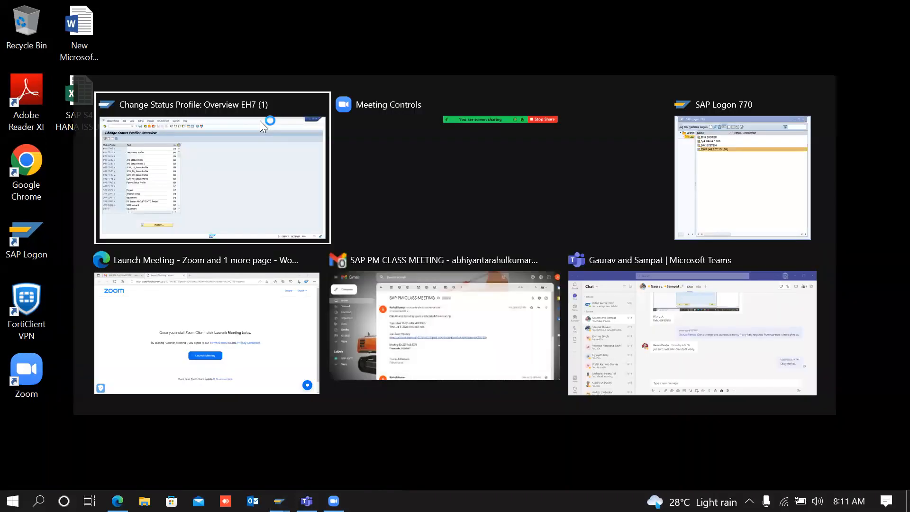
pyautogui.press('alt')
pyautogui.press('super+d')
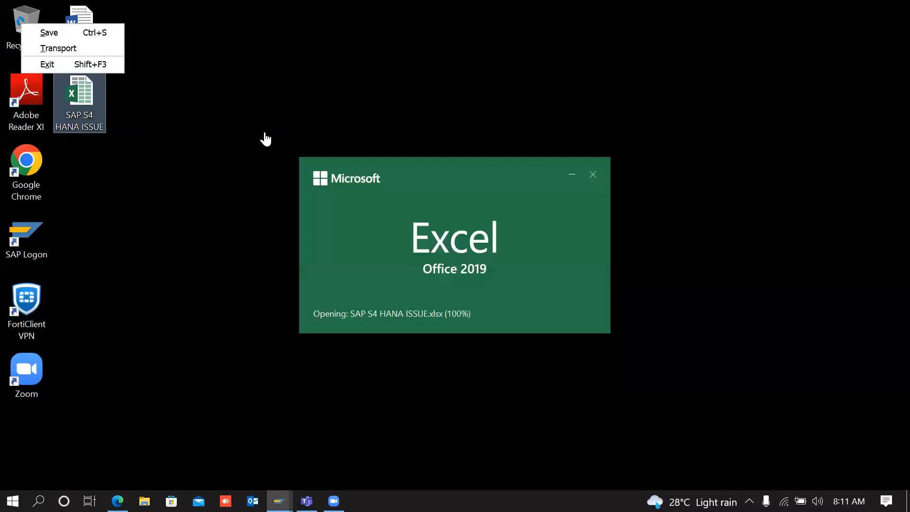
pyautogui.click(894, 9)
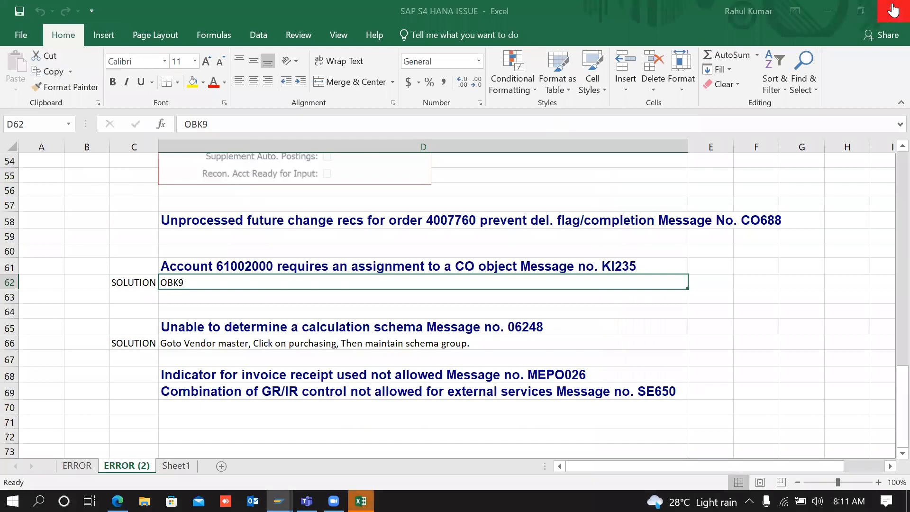
# Step: Create a new Microsoft Excel Worksheet on the desktop with the default name
pyautogui.rightClick(361, 208)
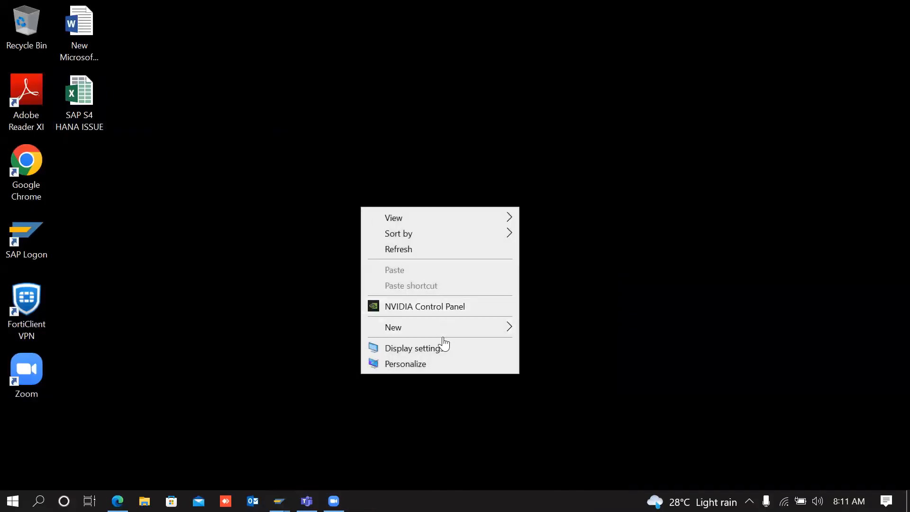
pyautogui.moveTo(447, 336)
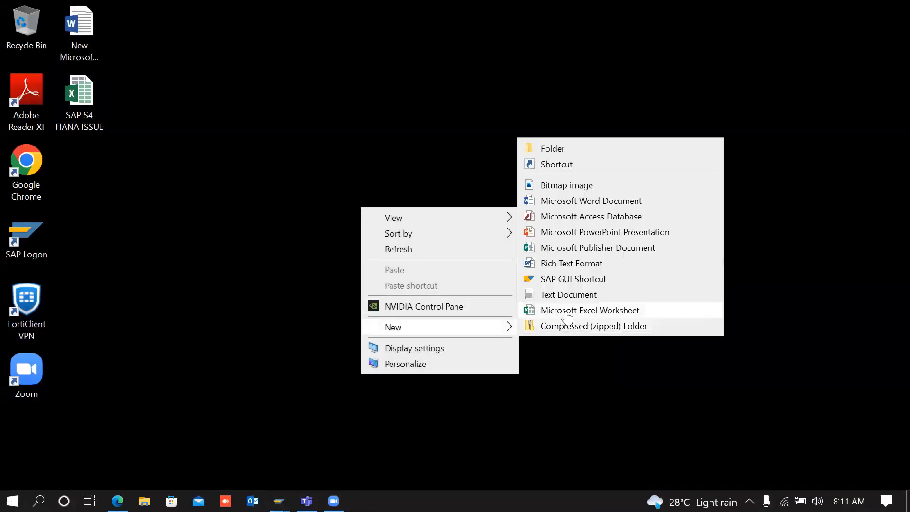
pyautogui.click(565, 311)
pyautogui.click(401, 232)
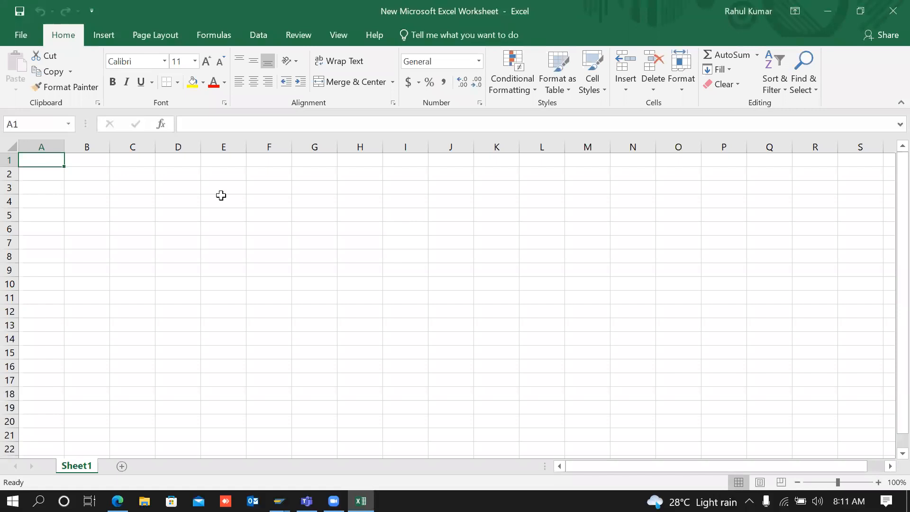
# Step: Enter EQUIPMENT, FL, NOTIFICATION and MAIN ORDER in cells E2 to E5
pyautogui.click(217, 174)
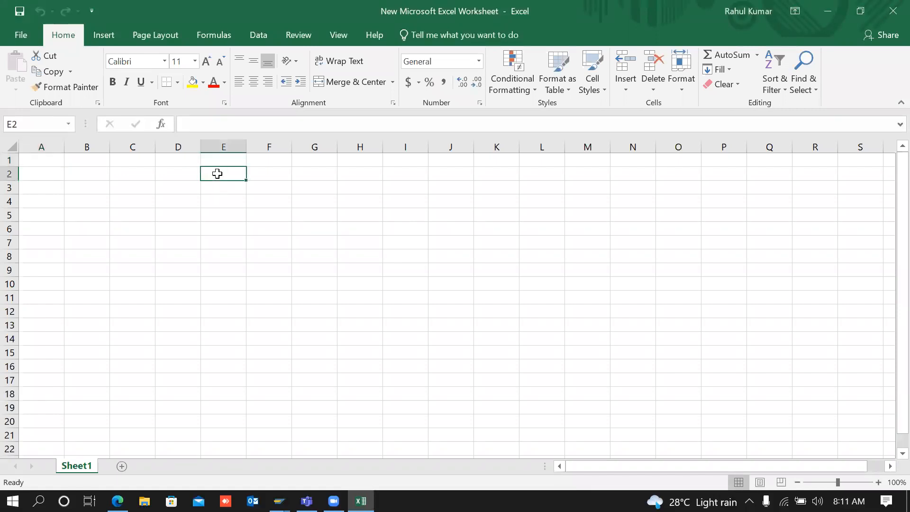
pyautogui.write('EQ')
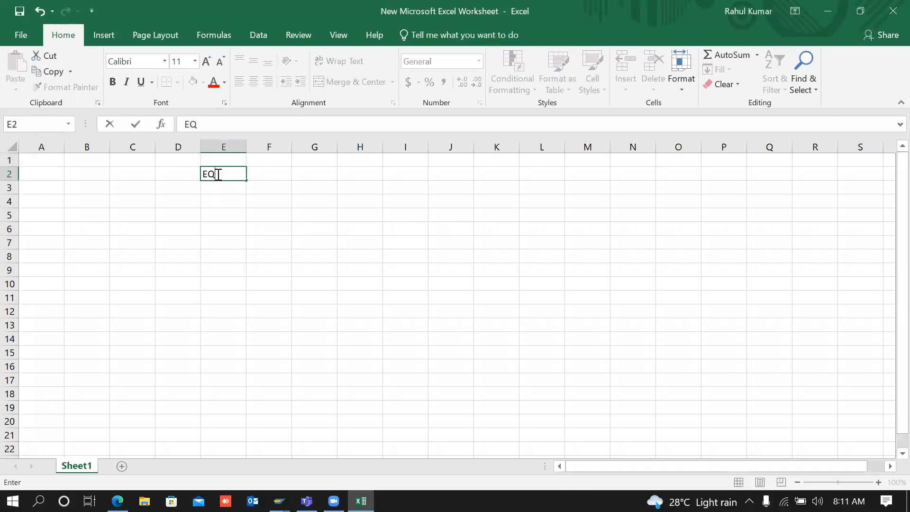
pyautogui.write('UIPMENT')
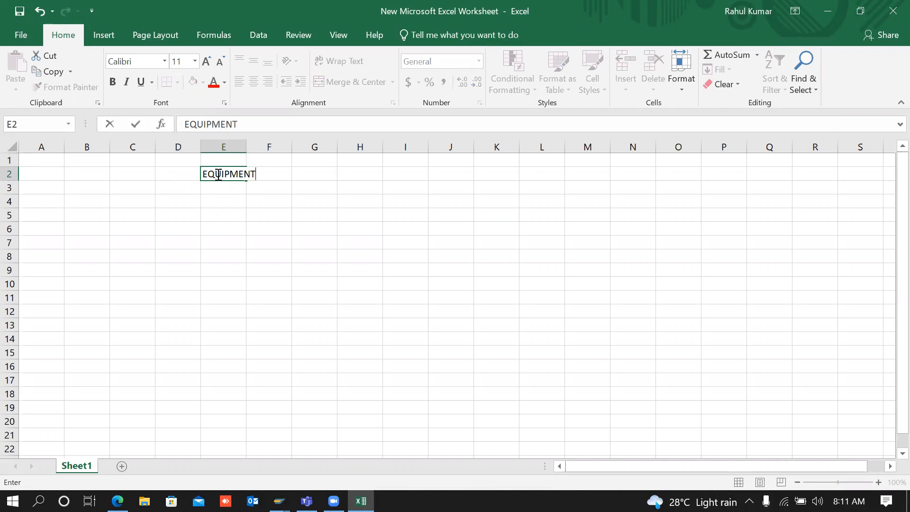
pyautogui.press('Return')
pyautogui.write('FL')
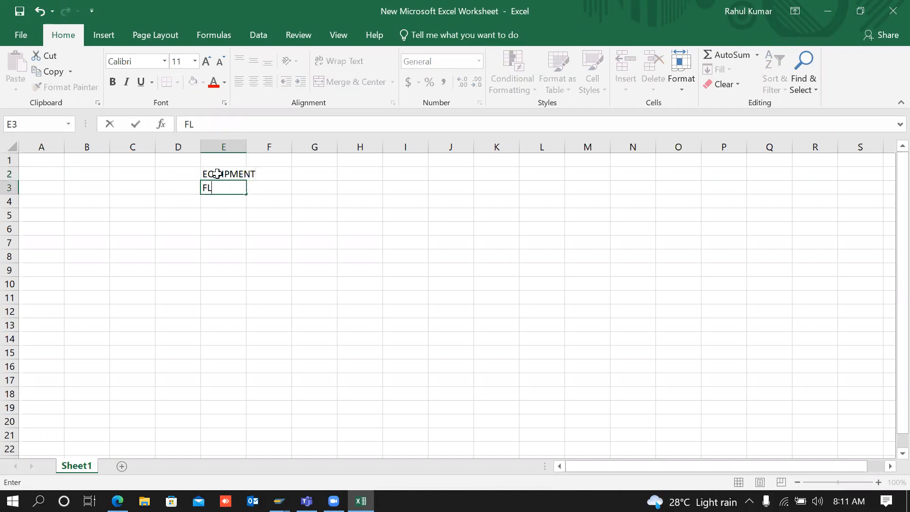
pyautogui.press('Return')
pyautogui.write('NO')
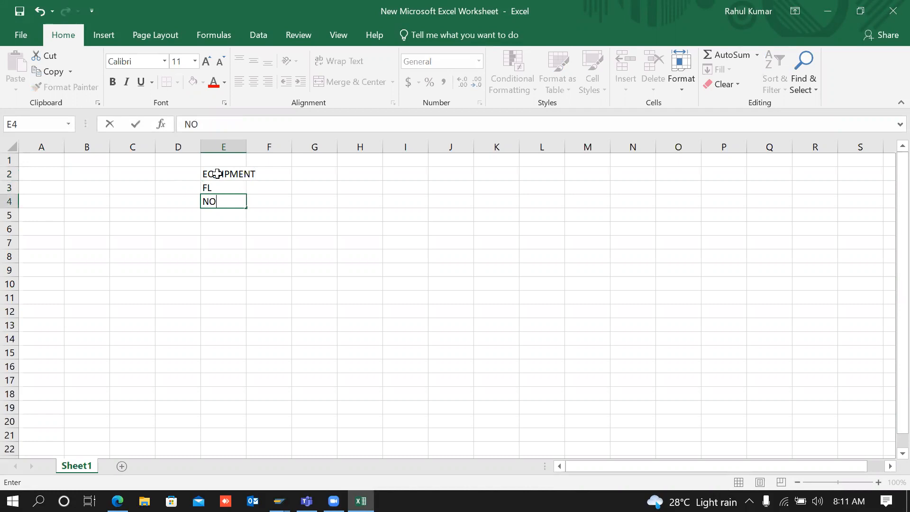
pyautogui.write('TIFICATION')
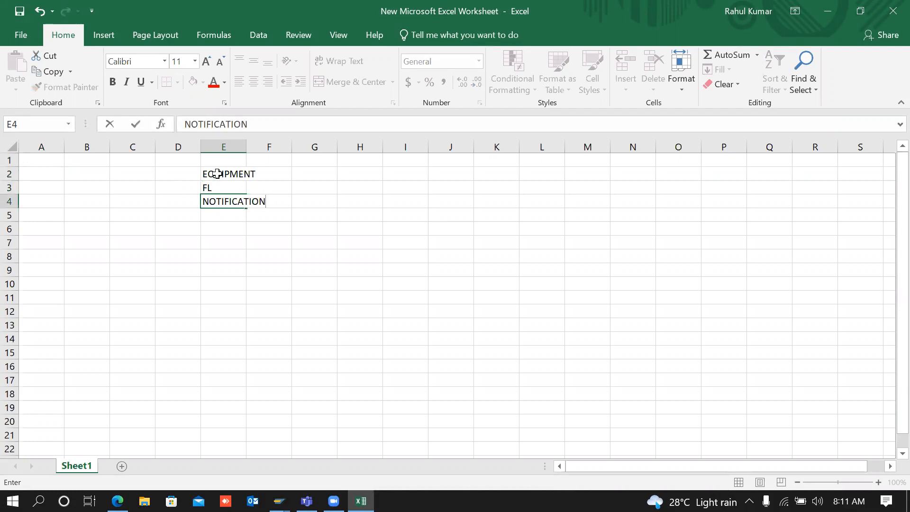
pyautogui.press('Return')
pyautogui.write('MA')
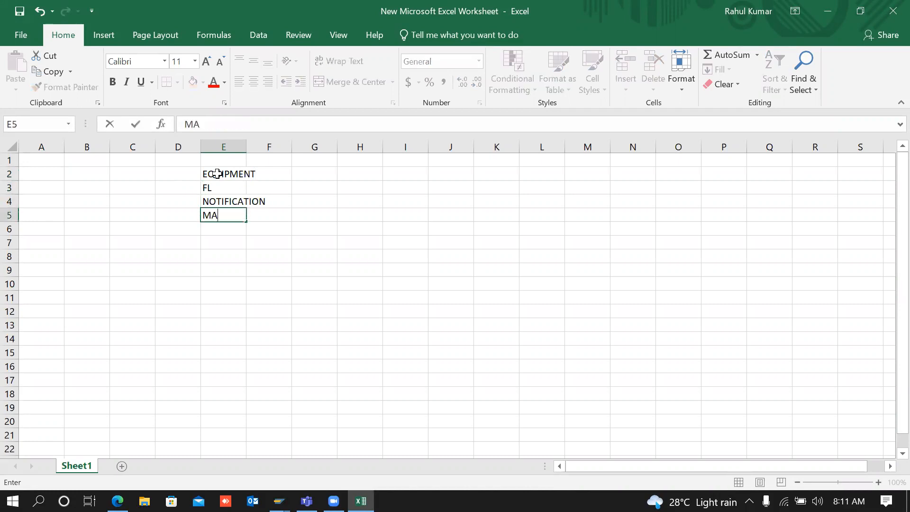
pyautogui.write('IN ORDER')
pyautogui.click(187, 174)
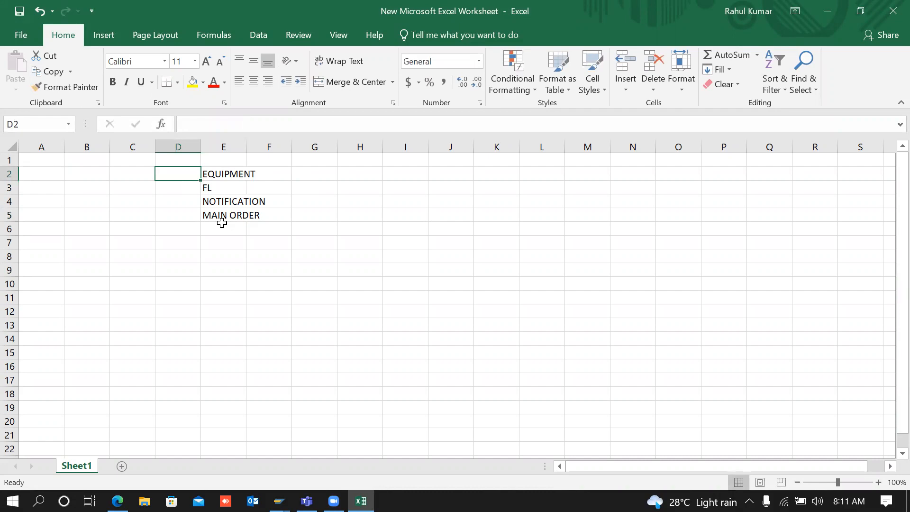
pyautogui.hotkey('alt', 'Tab')
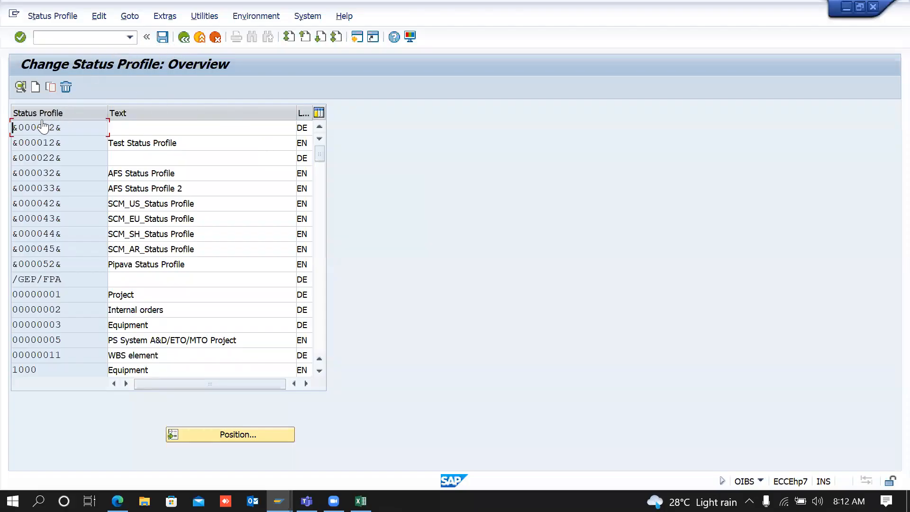
# Step: Add status profile ZEQUIP, 'EQUIPMENT STATUS PROFILE', language EN, then return to the overview
pyautogui.click(36, 88)
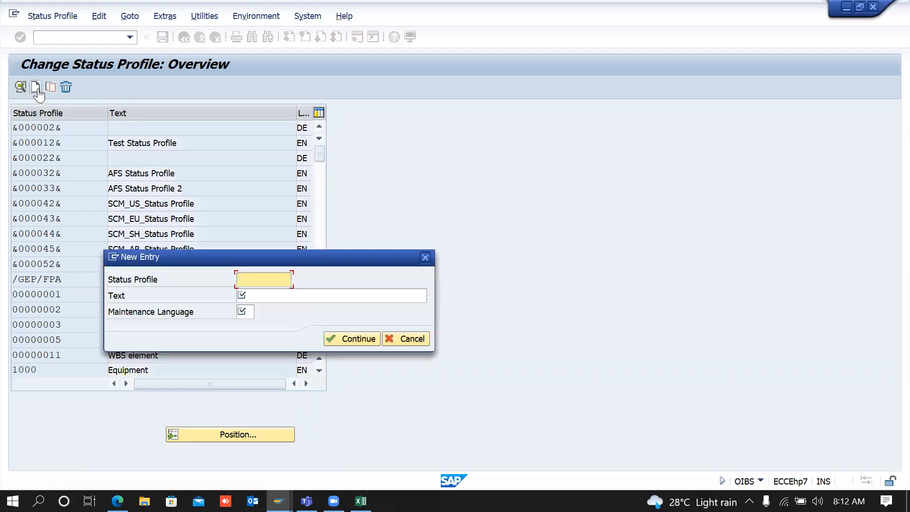
pyautogui.press('Down')
pyautogui.press('Down')
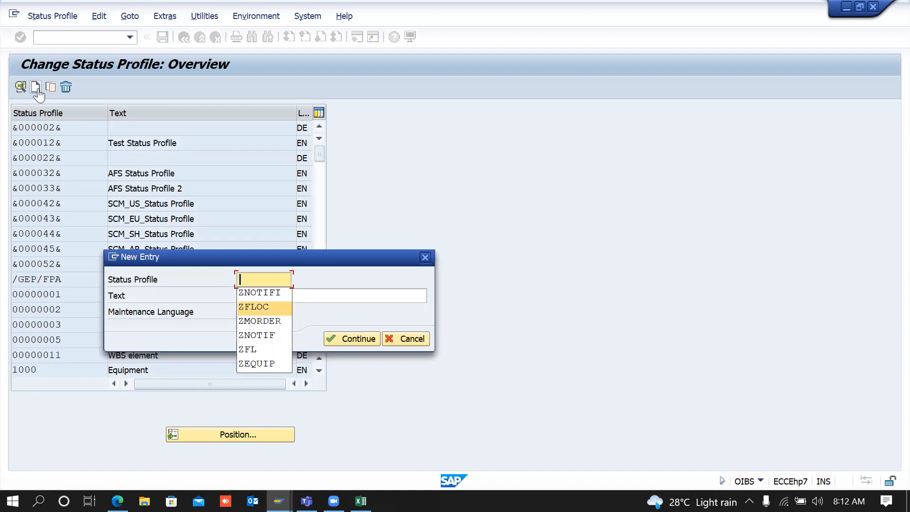
pyautogui.press('Down')
pyautogui.press('Down')
pyautogui.press('Down')
pyautogui.press('Down')
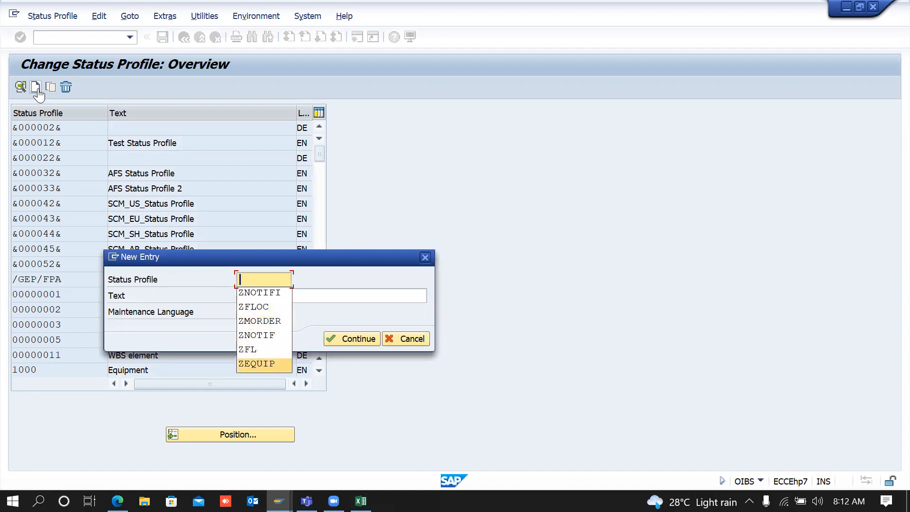
pyautogui.press('Tab')
pyautogui.press('Down')
pyautogui.press('Down')
pyautogui.press('Down')
pyautogui.press('Down')
pyautogui.press('Down')
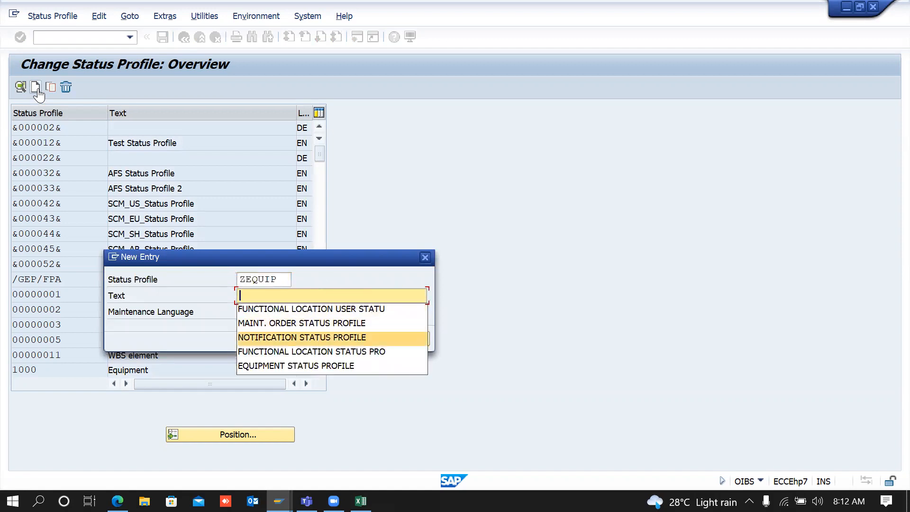
pyautogui.press('Tab')
pyautogui.write('EN')
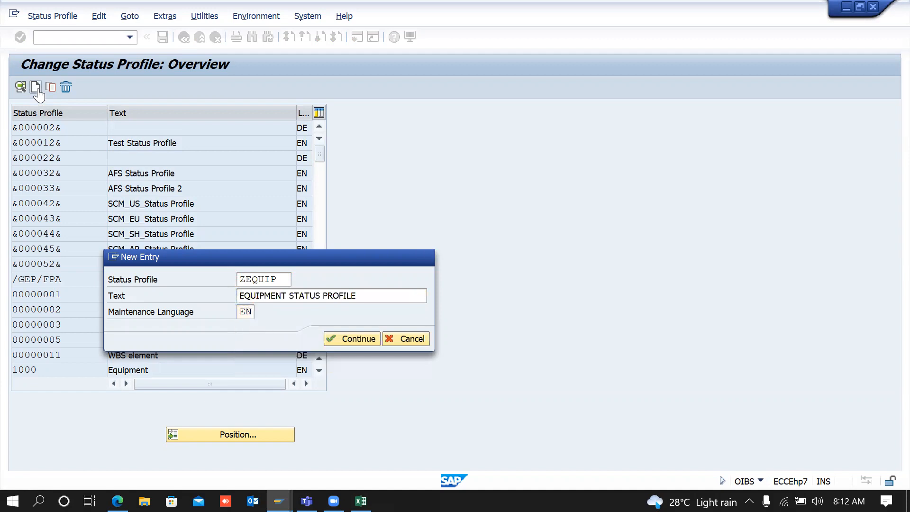
pyautogui.press('Return')
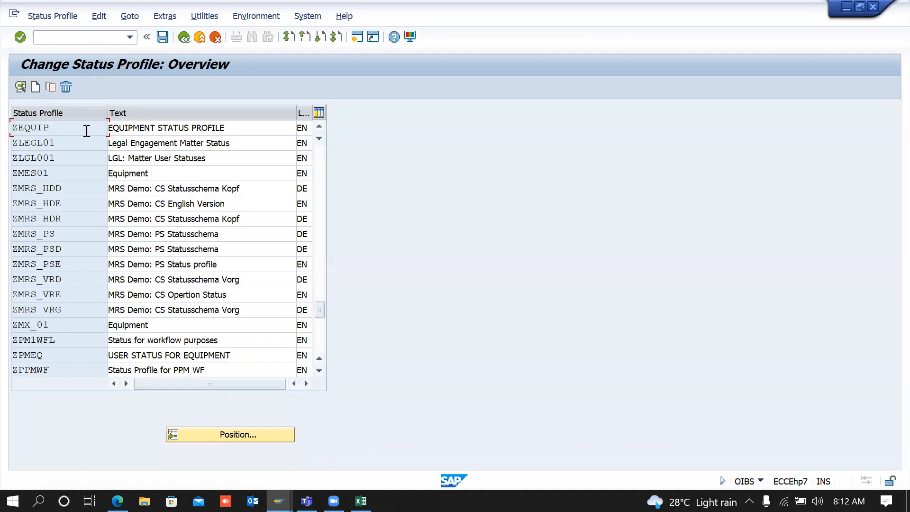
pyautogui.doubleClick(50, 128)
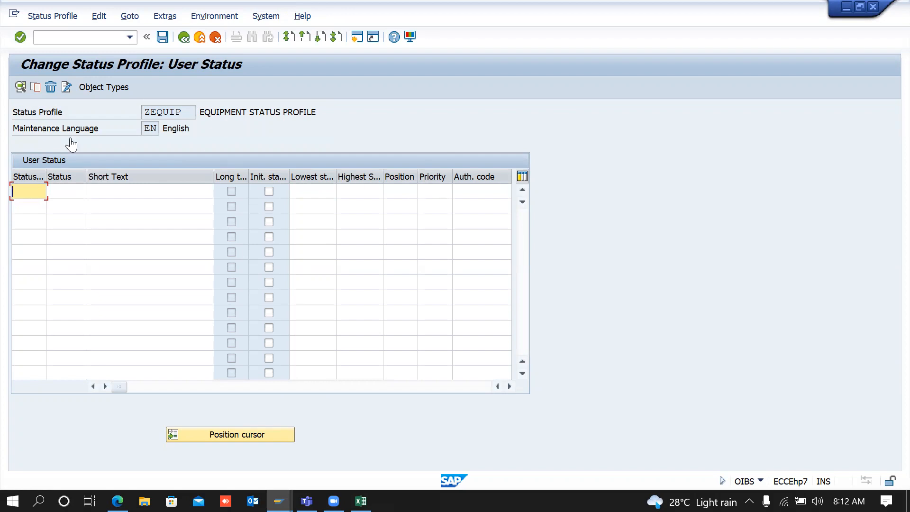
pyautogui.click(184, 40)
pyautogui.click(185, 39)
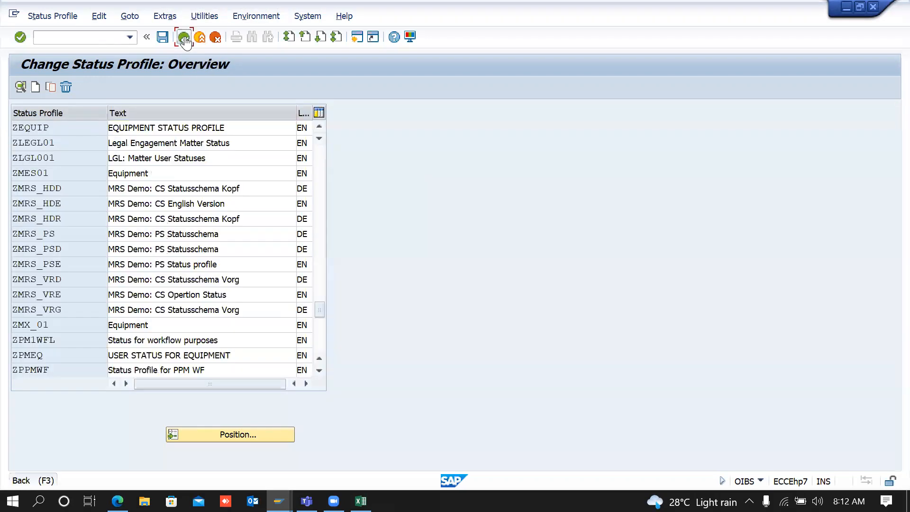
pyautogui.click(313, 280)
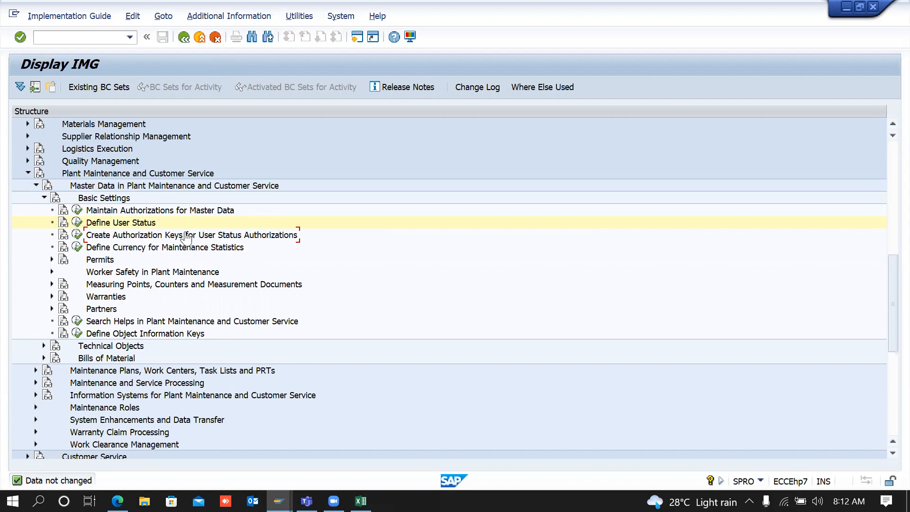
pyautogui.click(78, 234)
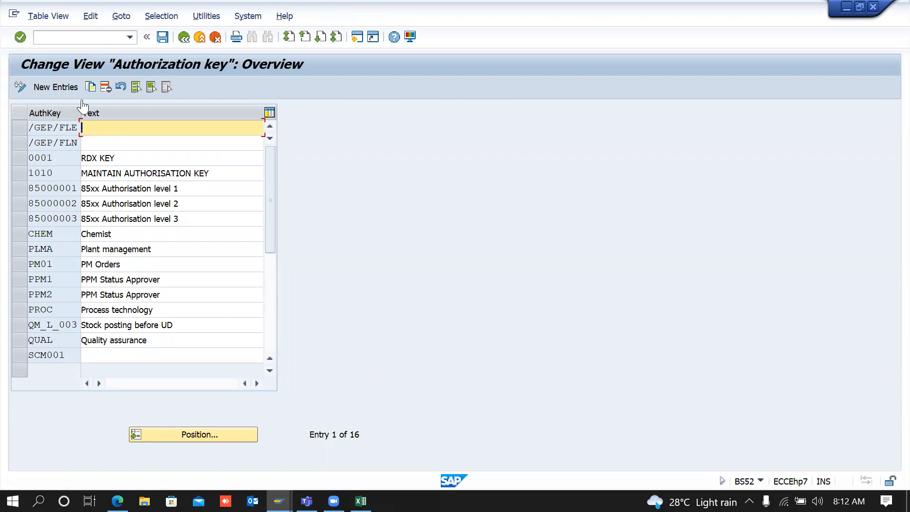
pyautogui.click(184, 38)
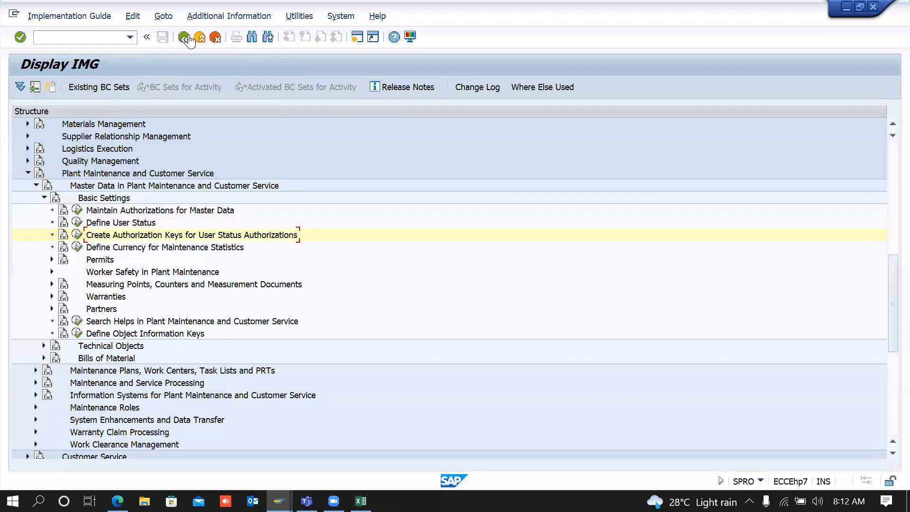
pyautogui.click(94, 250)
# Step: Replace the EUR maintenance statistics currency with INR and save the change
pyautogui.click(77, 247)
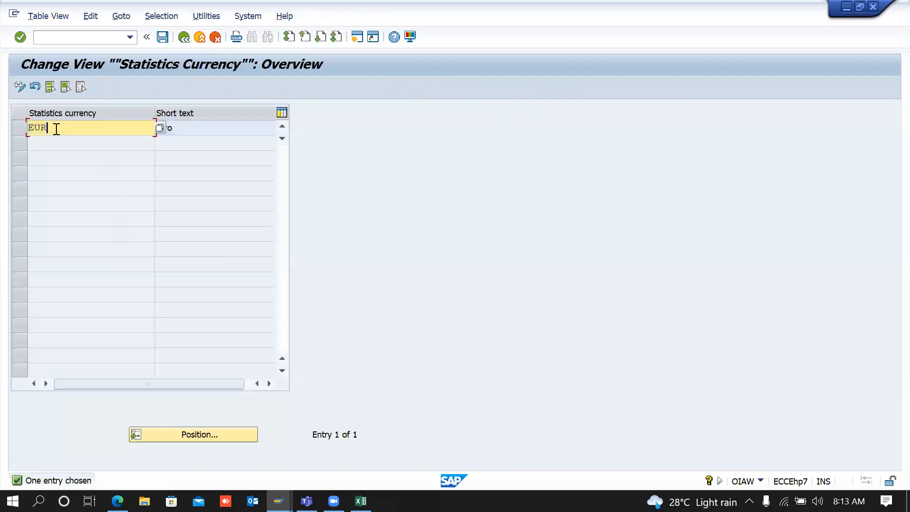
pyautogui.click(225, 129)
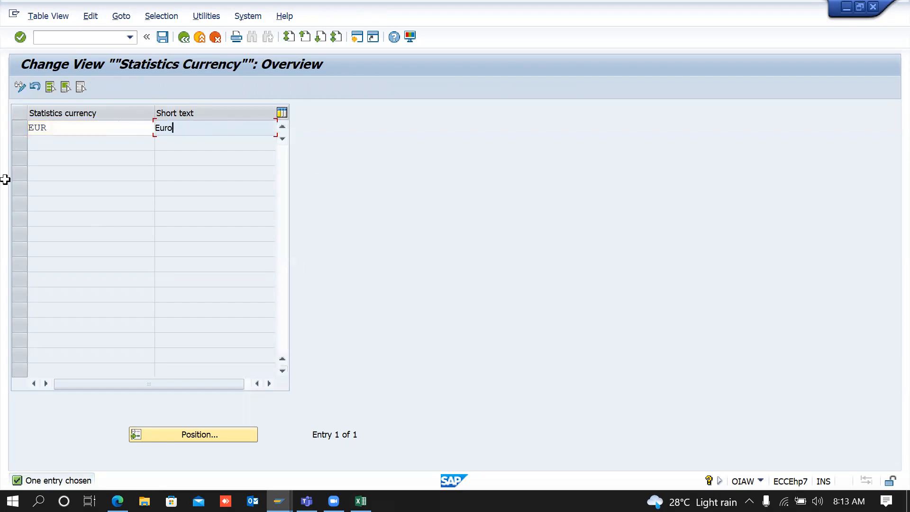
pyautogui.moveTo(77, 125); pyautogui.dragTo(6, 122)
pyautogui.write('INR')
pyautogui.press('Return')
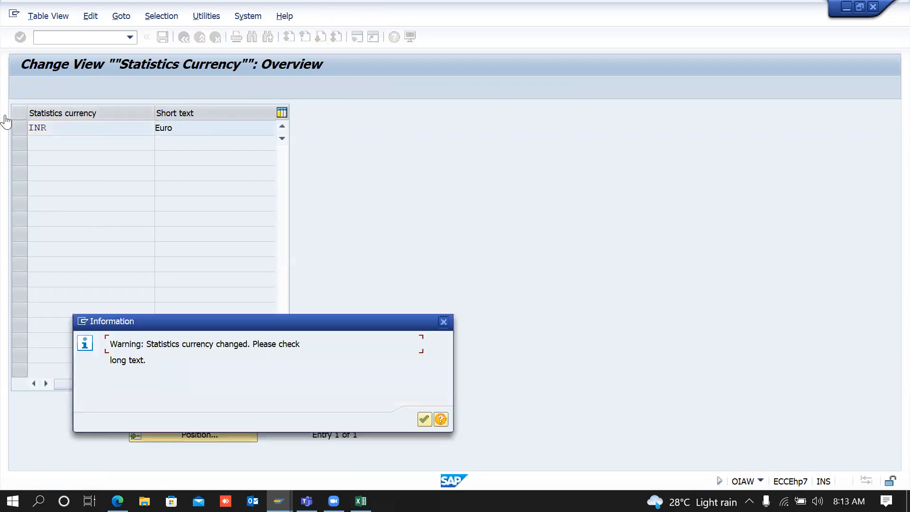
pyautogui.press('Return')
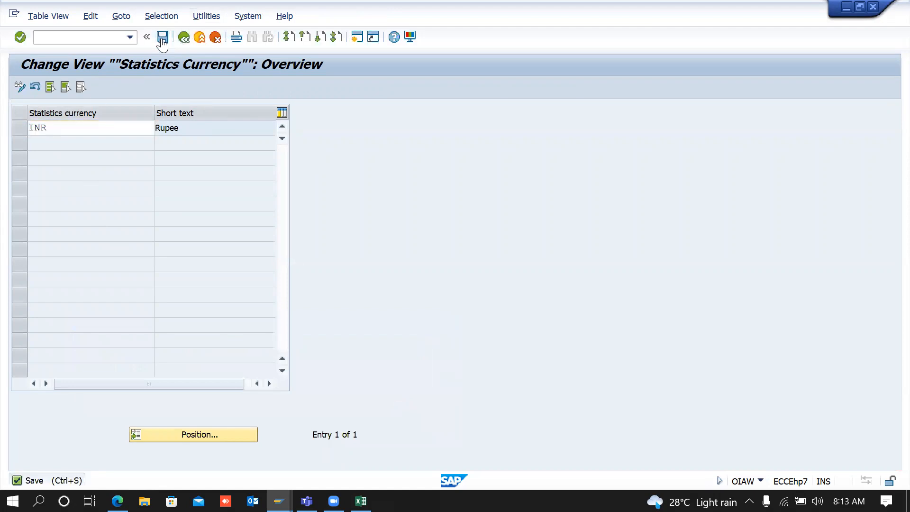
pyautogui.click(162, 38)
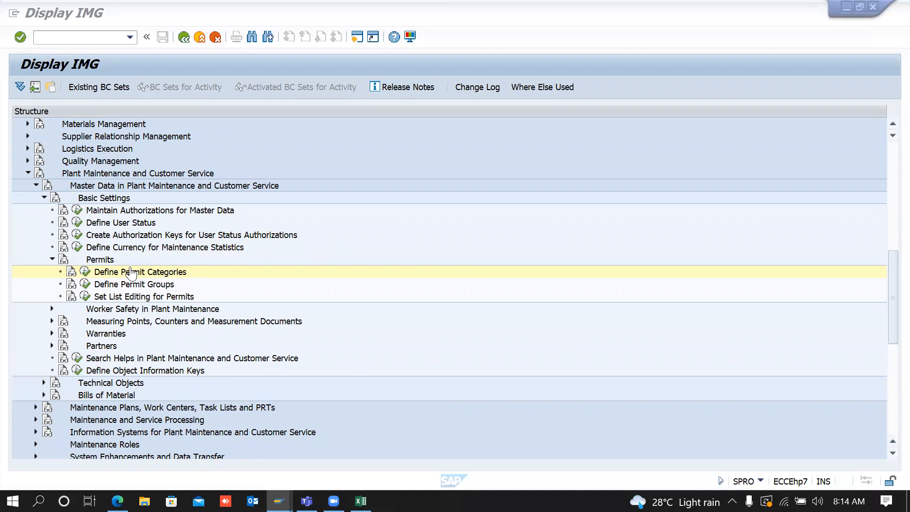
pyautogui.click(84, 284)
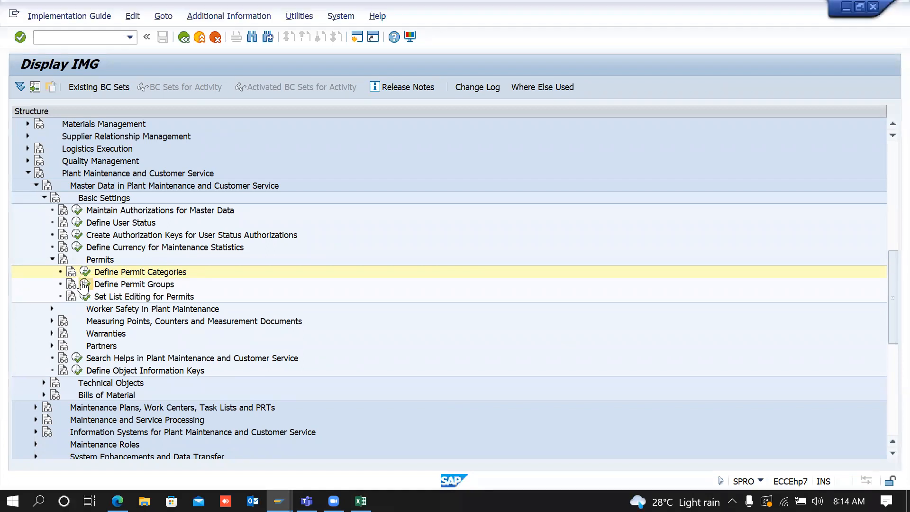
pyautogui.click(229, 128)
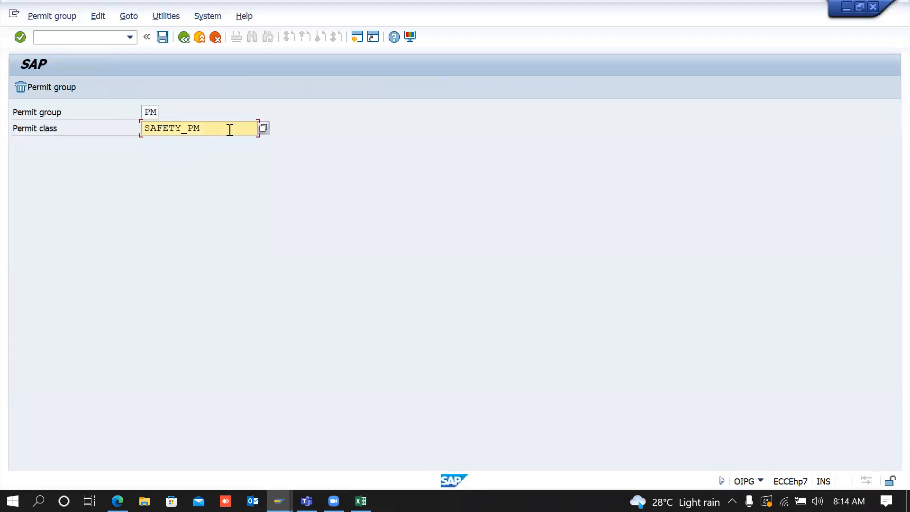
pyautogui.click(183, 40)
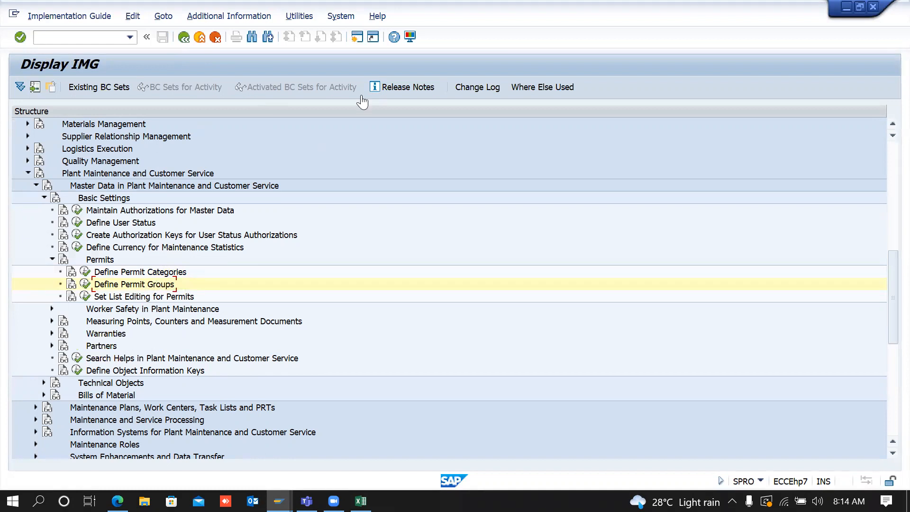
pyautogui.click(357, 45)
pyautogui.write('IPMD')
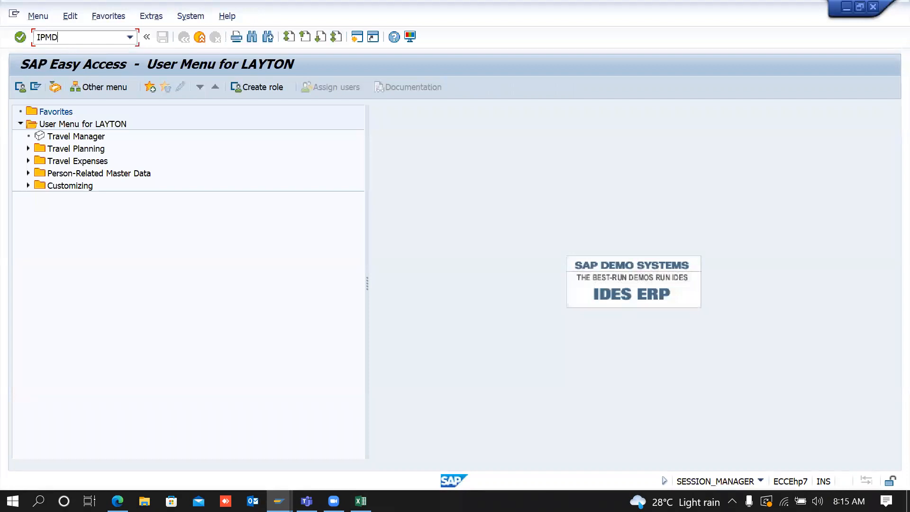
pyautogui.press('Return')
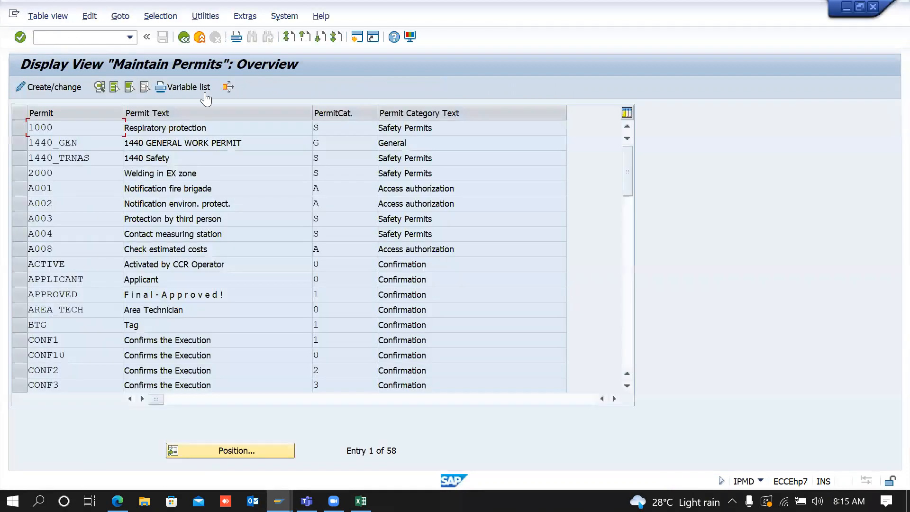
pyautogui.click(43, 88)
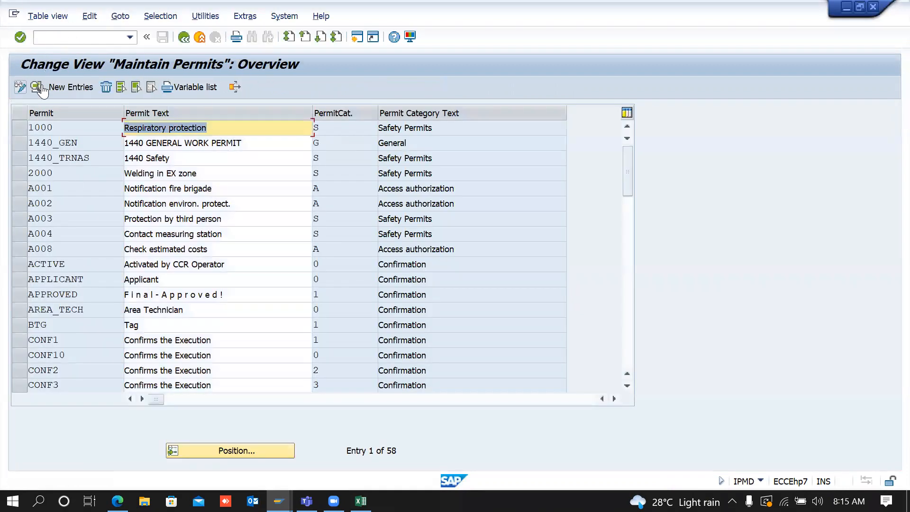
pyautogui.click(71, 87)
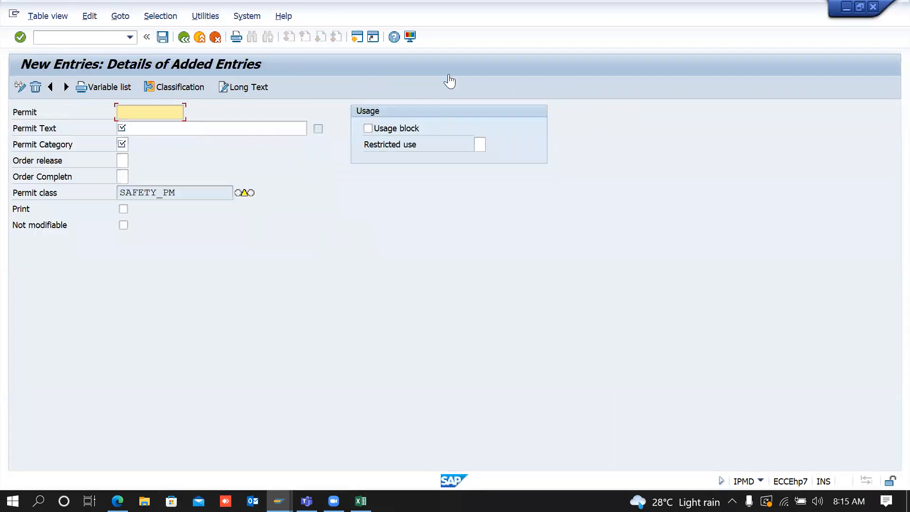
pyautogui.hotkey('alt', 'Tab')
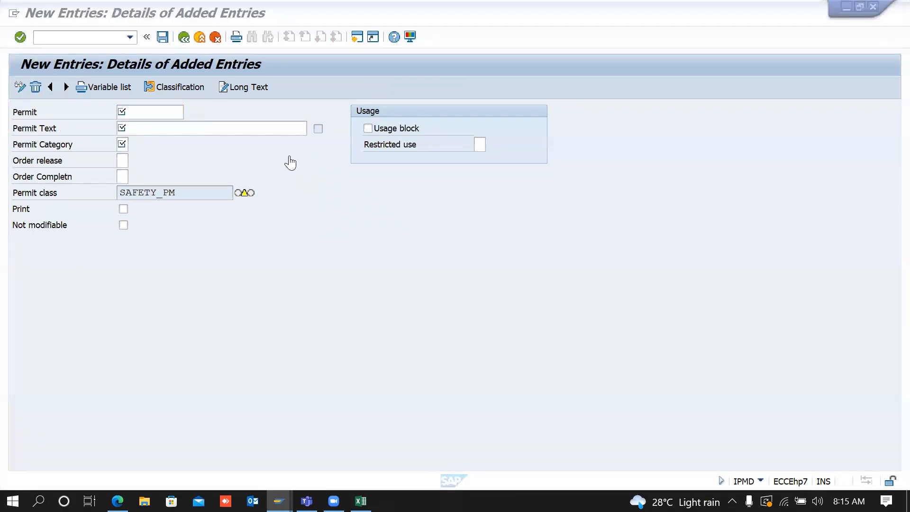
pyautogui.click(200, 38)
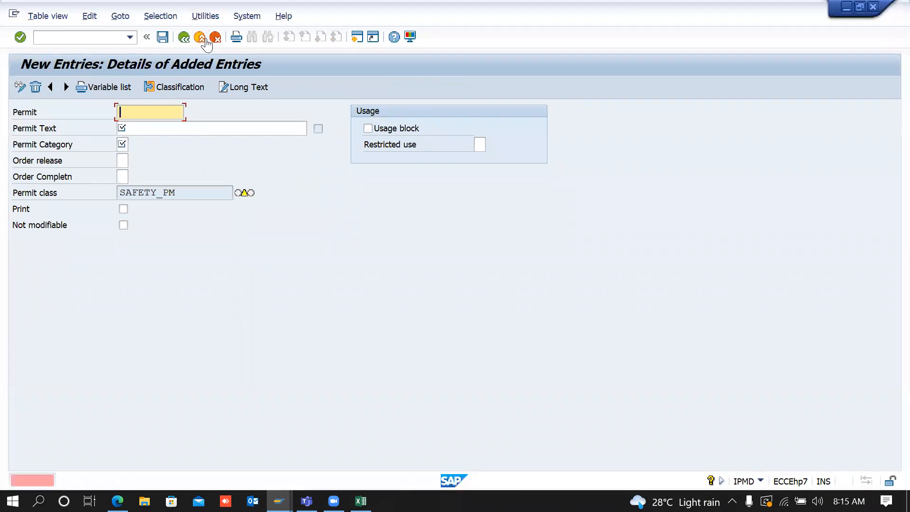
pyautogui.click(216, 38)
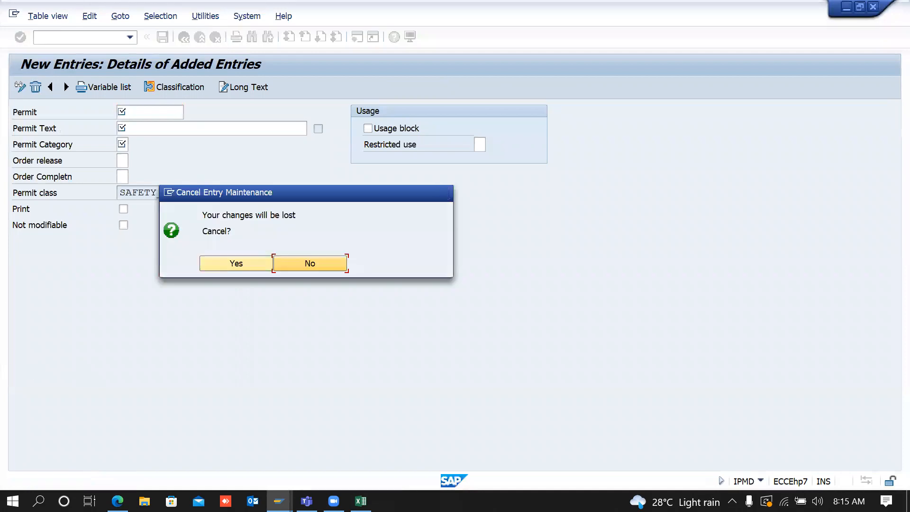
pyautogui.click(247, 263)
pyautogui.click(187, 39)
pyautogui.hotkey('alt', 'Tab')
pyautogui.hotkey('alt', 'Tab')
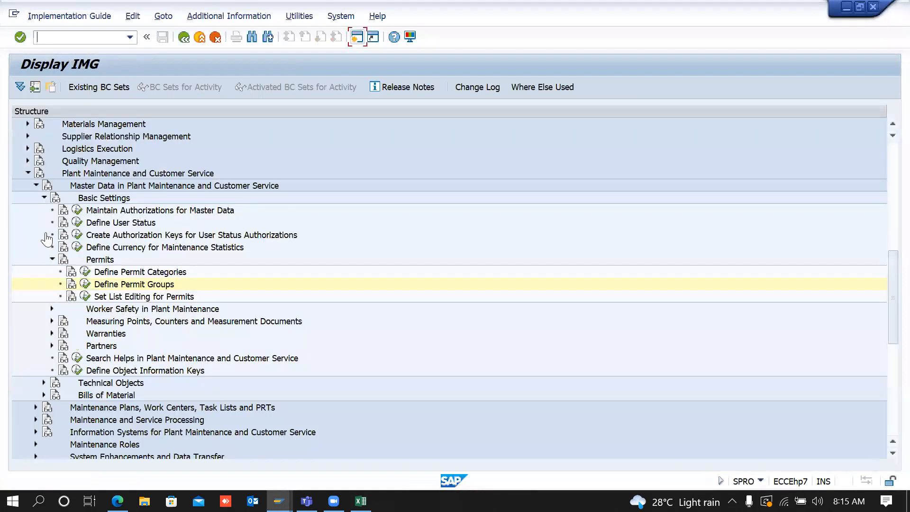
# Step: Collapse Permits, expand Measuring Points, Counters and Measurement Documents, and check the system details
pyautogui.click(52, 259)
pyautogui.click(112, 285)
pyautogui.click(52, 284)
pyautogui.click(362, 43)
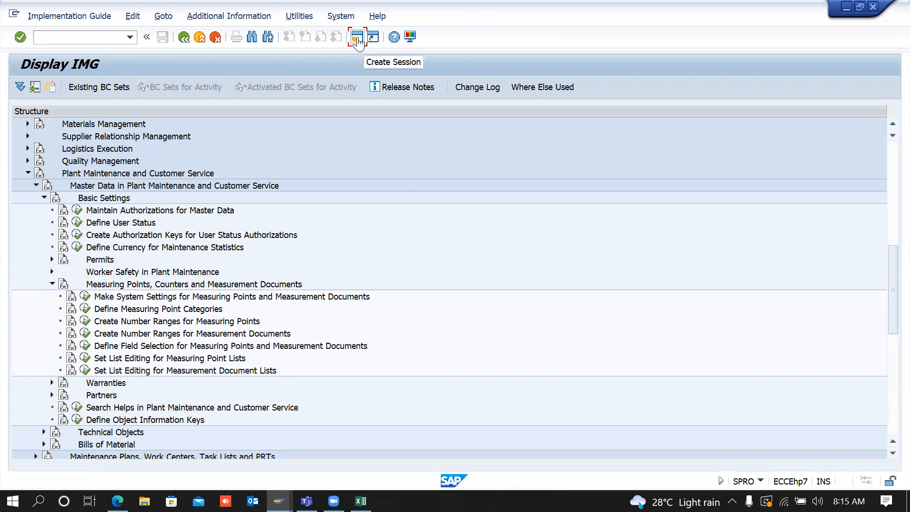
pyautogui.click(126, 281)
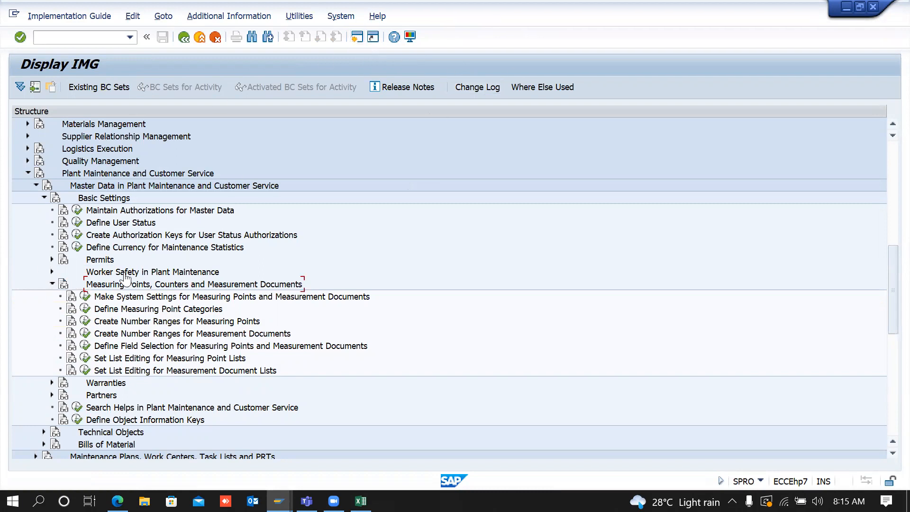
pyautogui.click(163, 273)
pyautogui.click(761, 483)
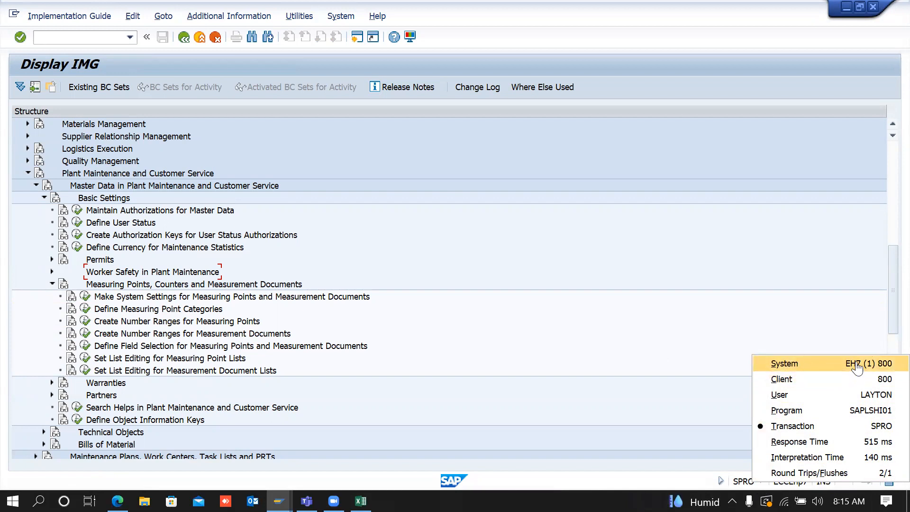
pyautogui.click(533, 356)
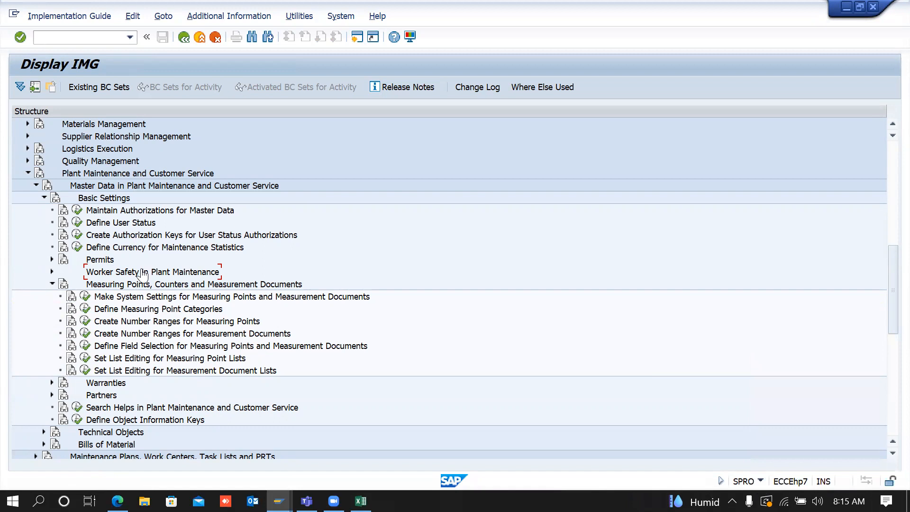
pyautogui.click(53, 271)
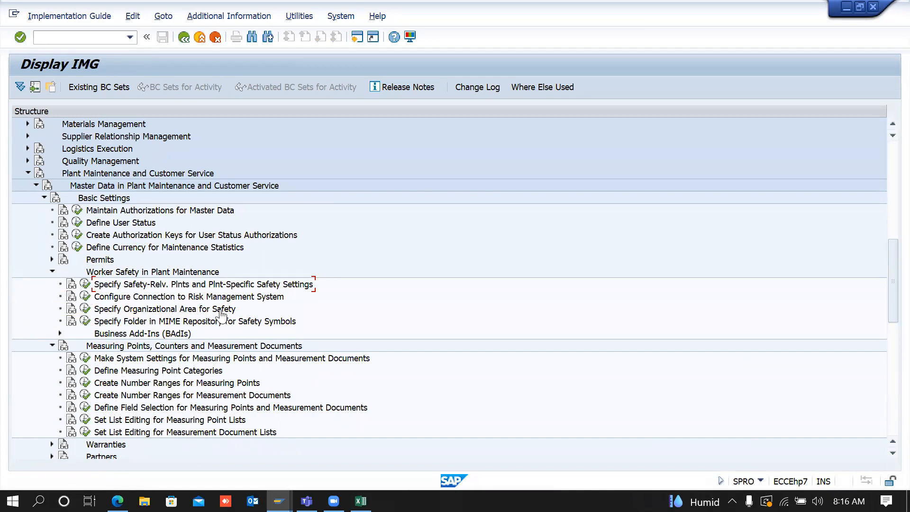
pyautogui.click(52, 271)
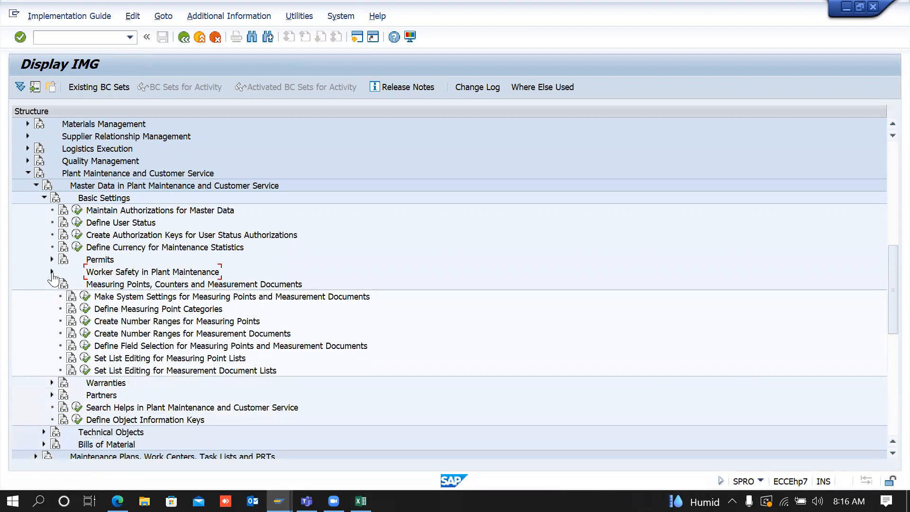
pyautogui.click(112, 285)
pyautogui.click(357, 36)
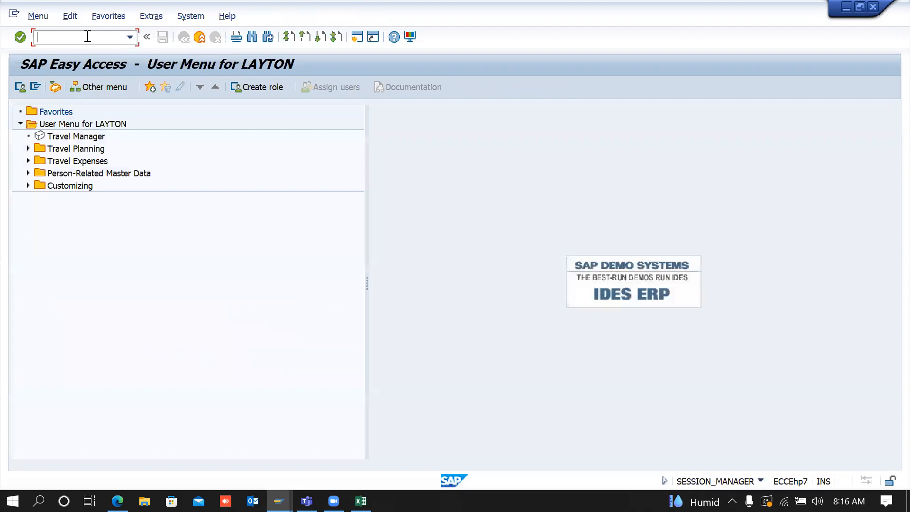
pyautogui.write('IK01')
pyautogui.press('Return')
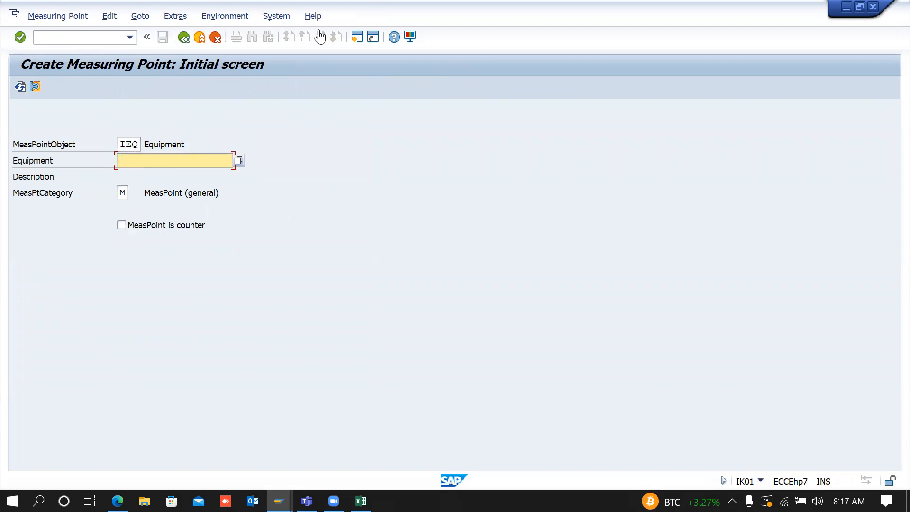
pyautogui.click(76, 203)
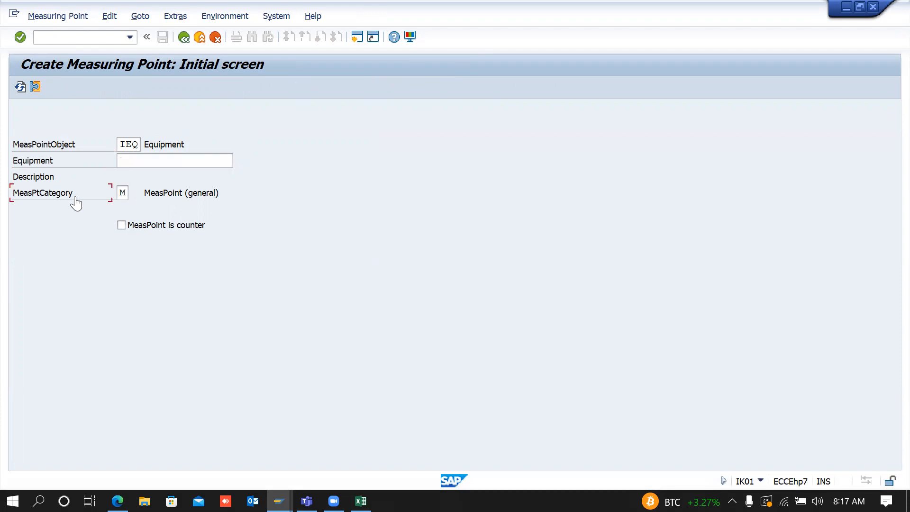
pyautogui.click(124, 195)
pyautogui.press('Return')
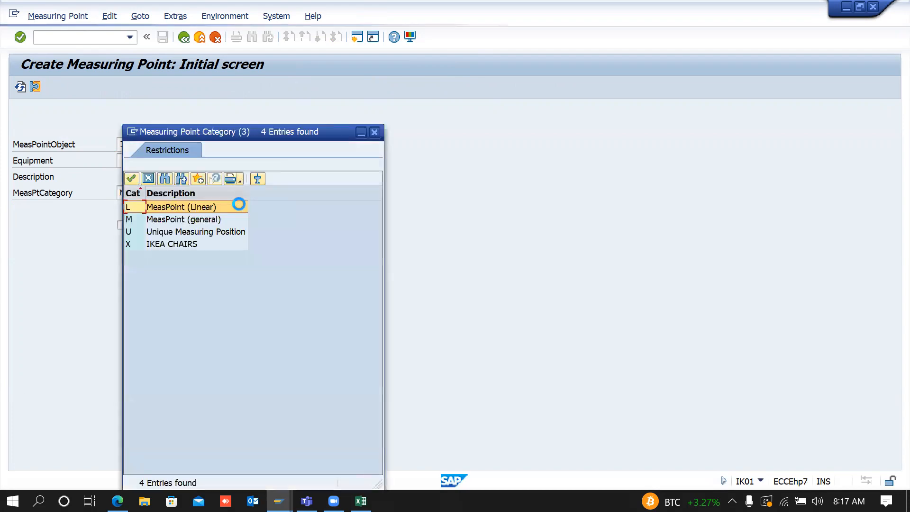
pyautogui.click(175, 220)
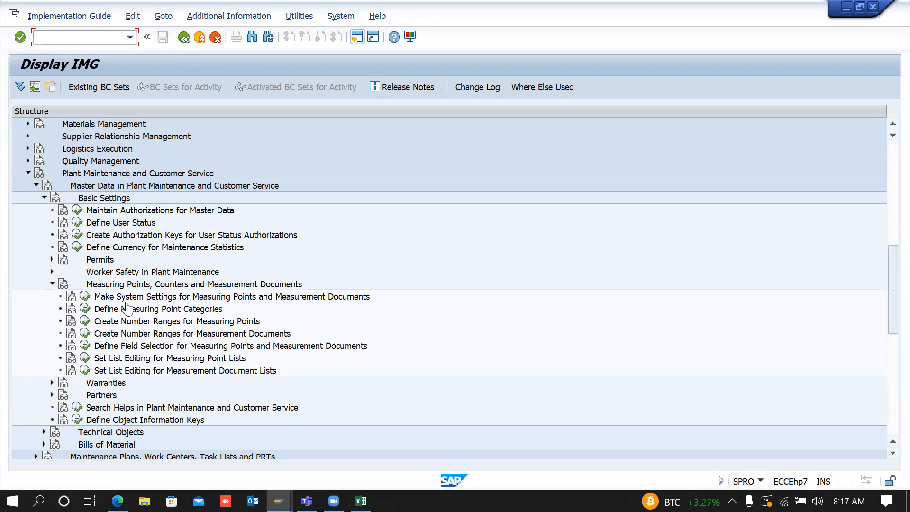
# Step: Review the measuring point categories, selecting the M MeasPoint (general) row, then leave the table
pyautogui.click(85, 310)
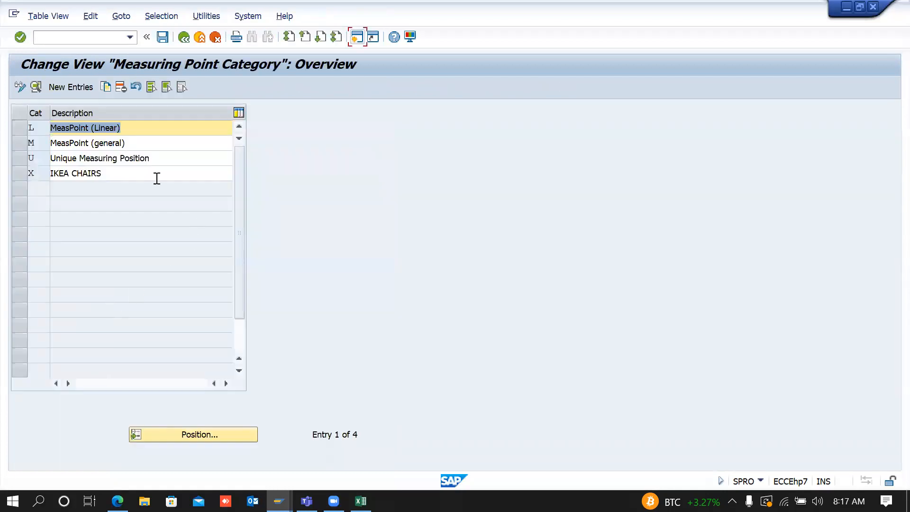
pyautogui.click(38, 145)
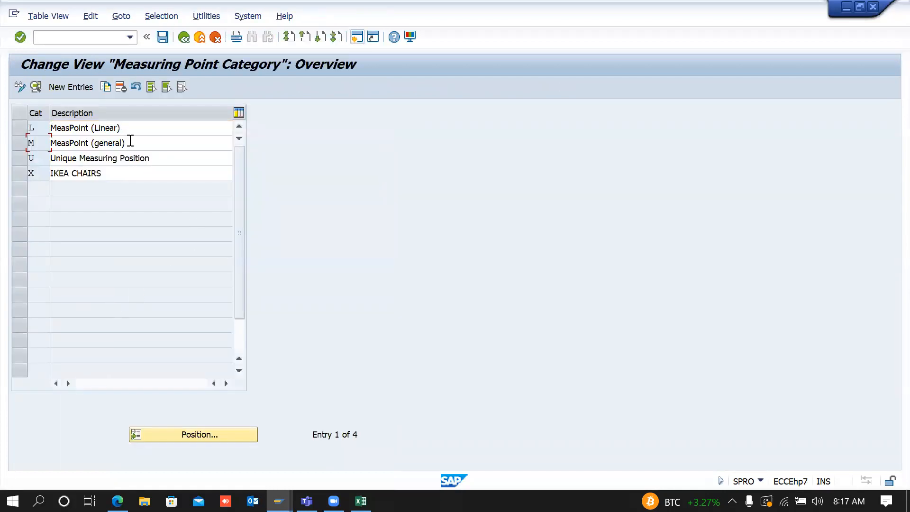
pyautogui.click(20, 143)
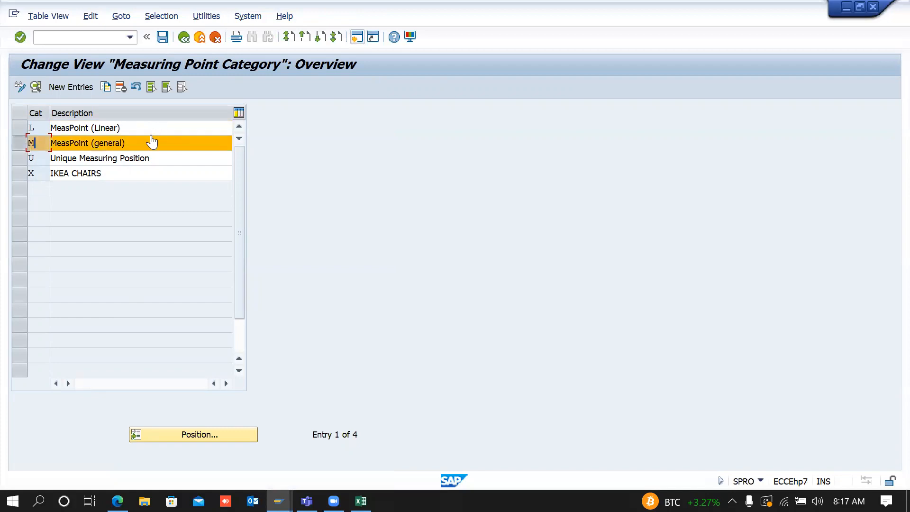
pyautogui.click(184, 38)
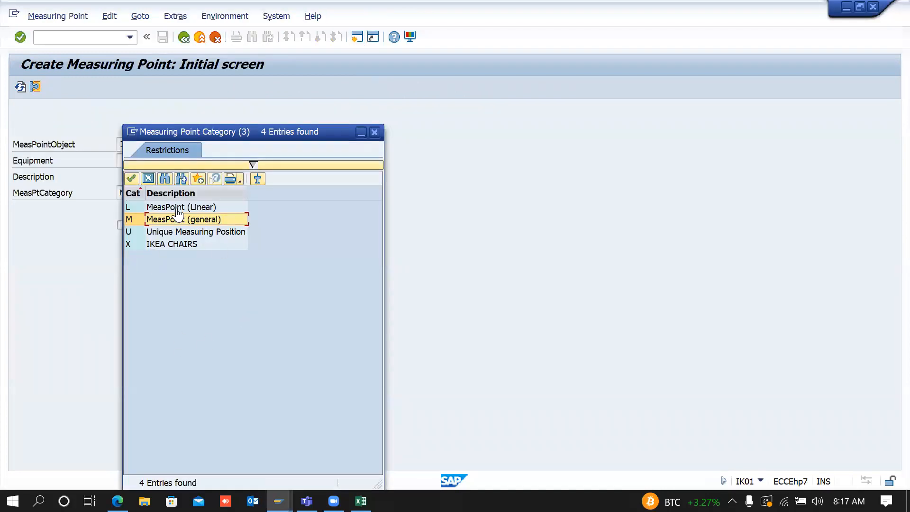
# Step: Mark the measuring point as a counter and assign equipment 10006258 from the search results
pyautogui.click(375, 134)
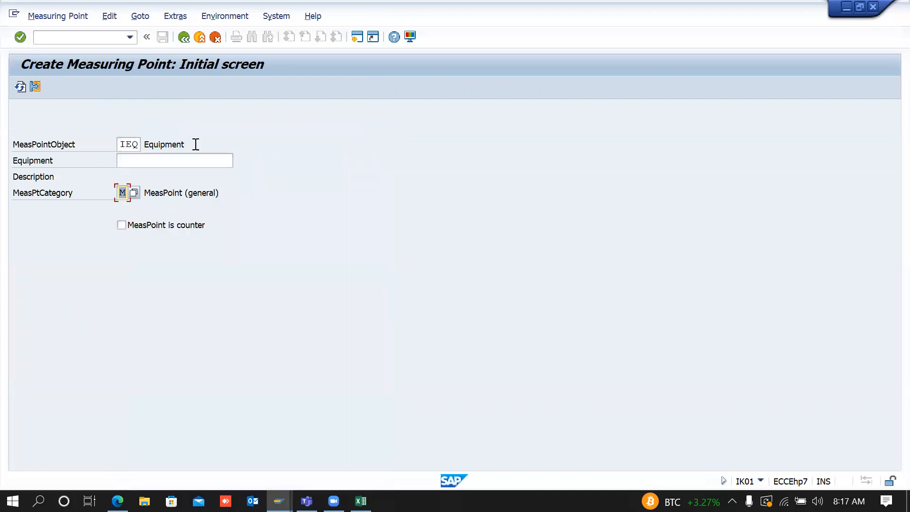
pyautogui.click(131, 161)
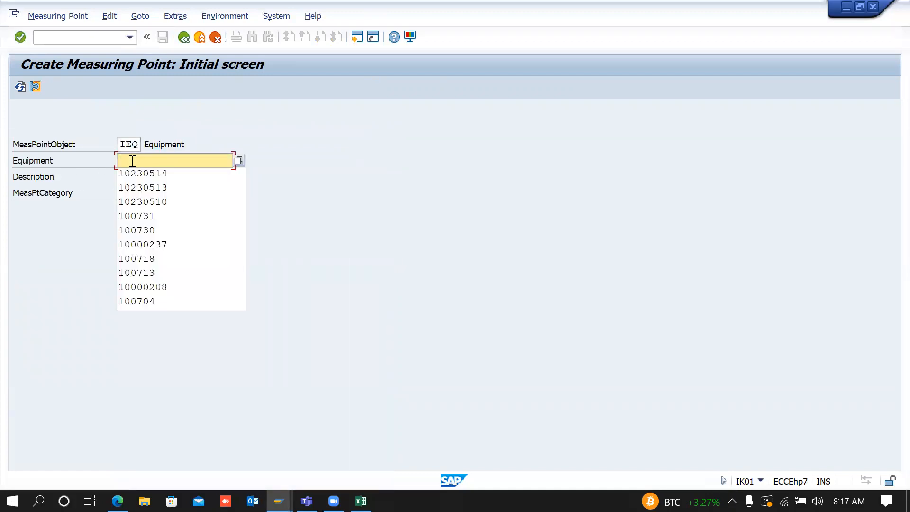
pyautogui.click(365, 177)
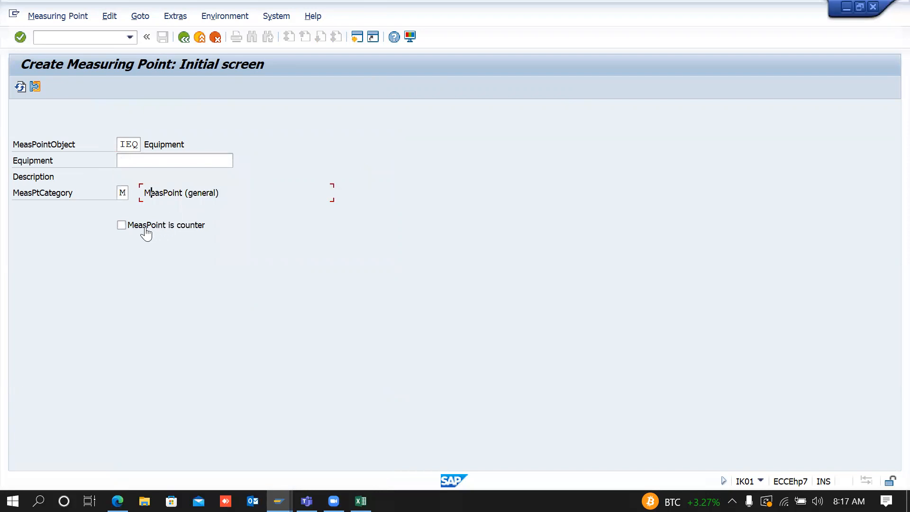
pyautogui.click(122, 226)
pyautogui.click(188, 162)
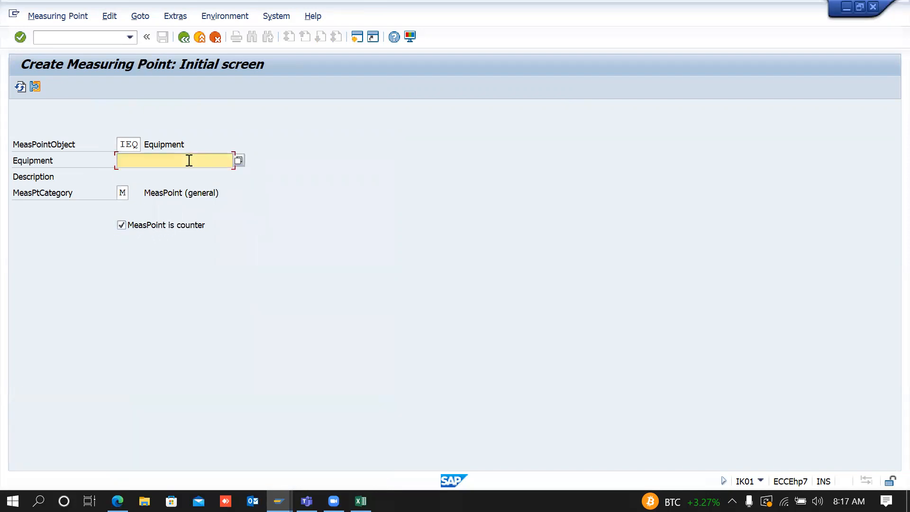
pyautogui.click(238, 160)
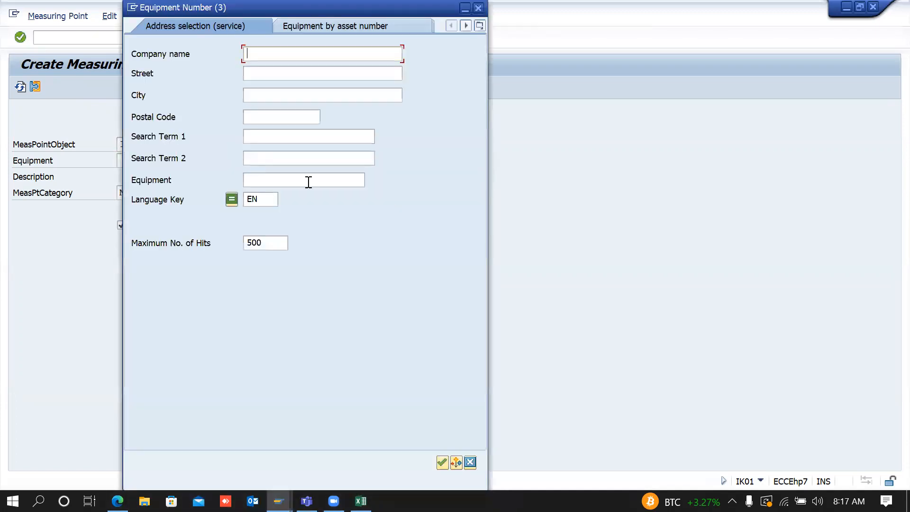
pyautogui.click(442, 462)
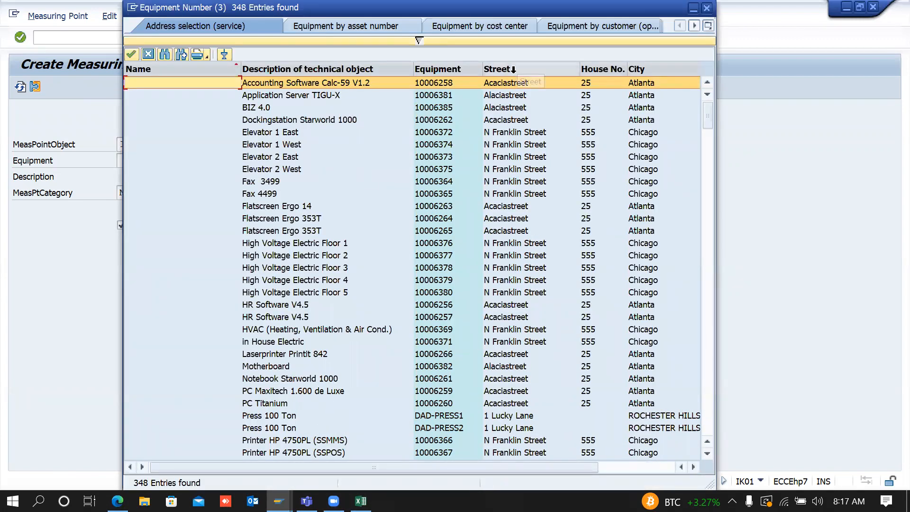
pyautogui.doubleClick(522, 88)
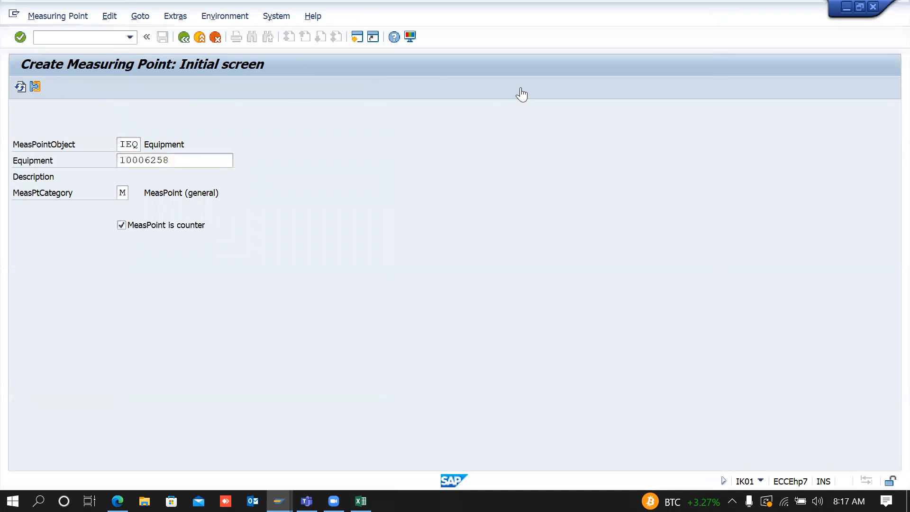
pyautogui.press('Return')
# Step: Set the measuring position to OPERATING HOURS and the description to HOUR_METER
pyautogui.press('BackSpace')
pyautogui.press('Down')
pyautogui.press('Return')
pyautogui.press('Tab')
pyautogui.press('BackSpace')
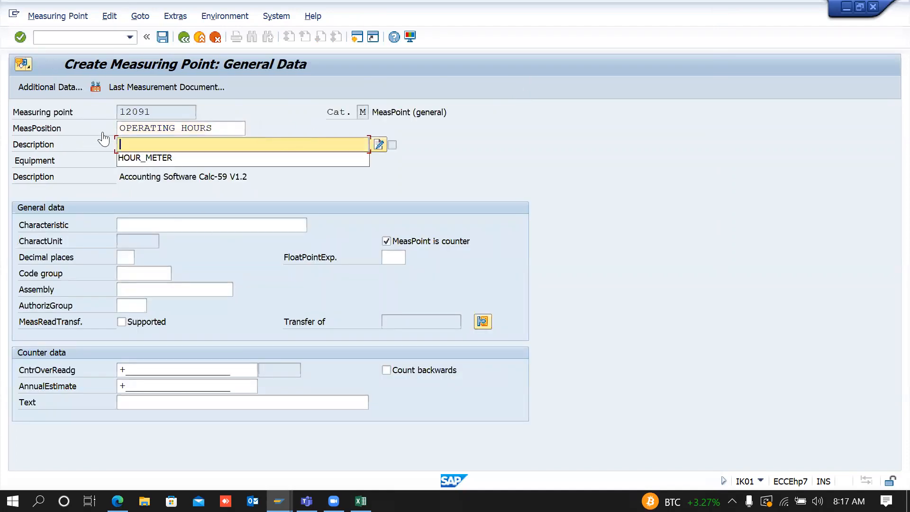
pyautogui.press('Down')
pyautogui.press('Return')
pyautogui.press('Return')
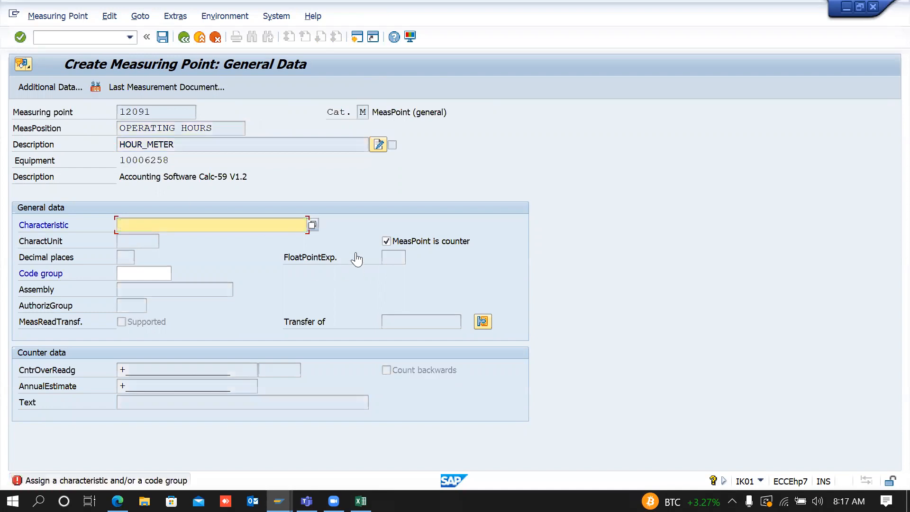
# Step: Pick characteristic AF from the full list, then remove it
pyautogui.click(313, 227)
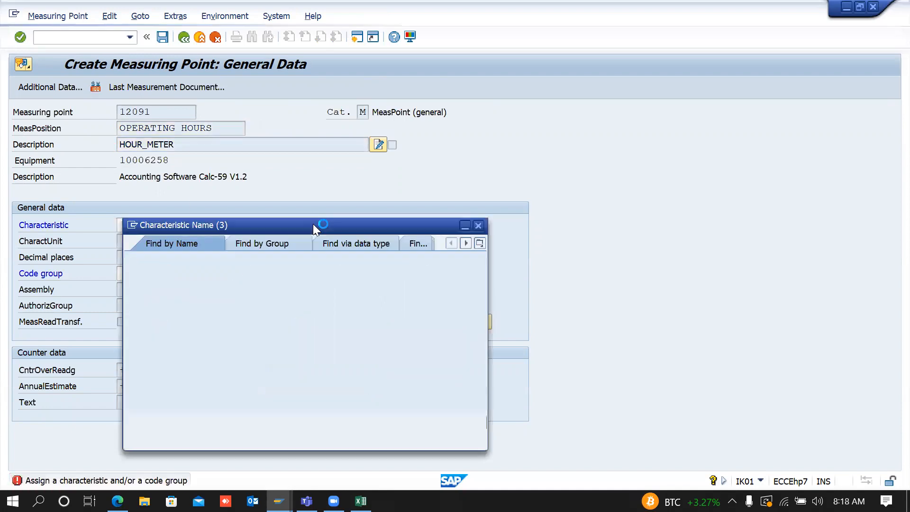
pyautogui.click(443, 423)
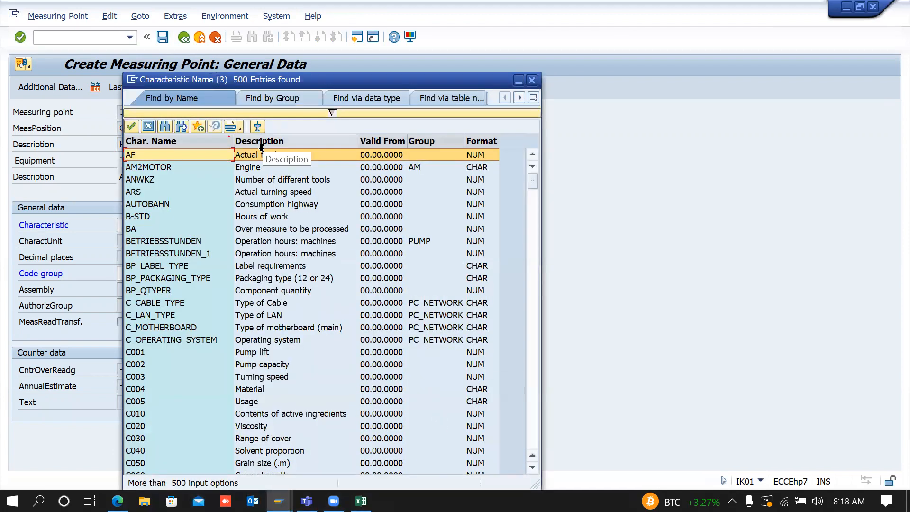
pyautogui.click(264, 158)
pyautogui.doubleClick(265, 161)
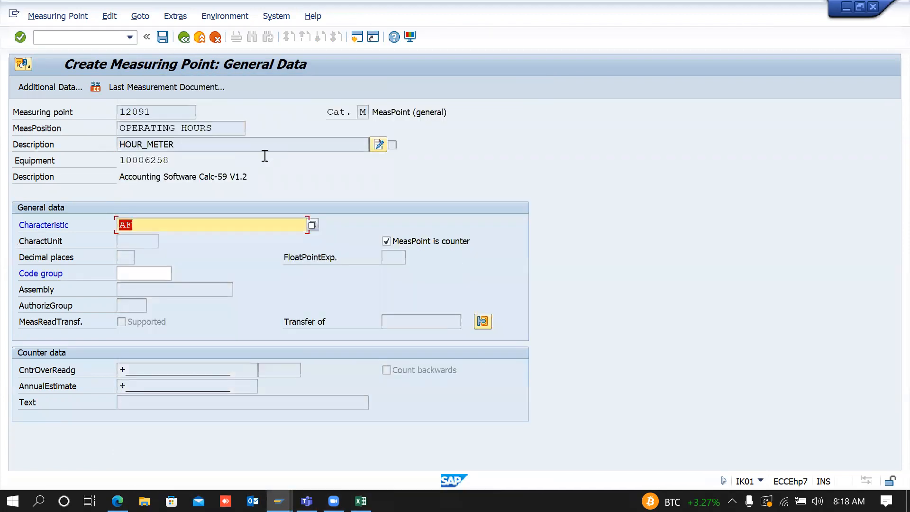
pyautogui.press('BackSpace')
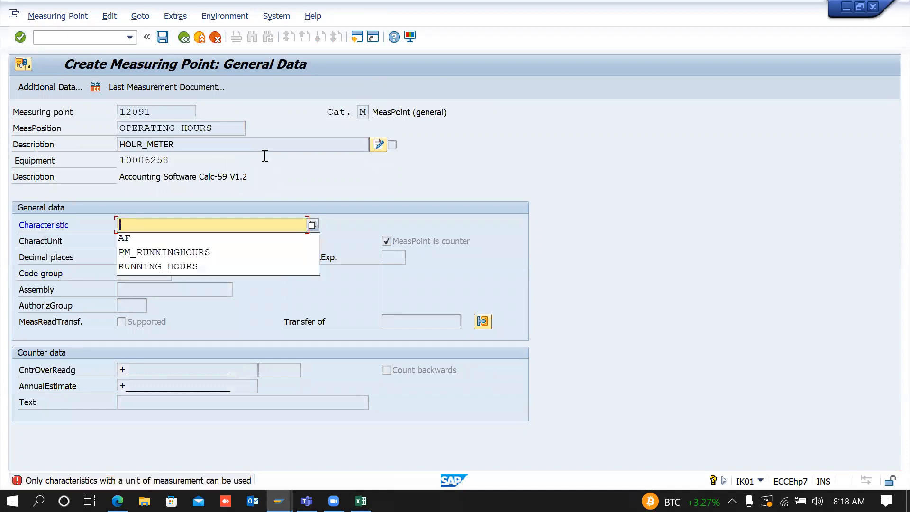
# Step: Search characteristics, trying groups 002 and 02, and assign BETRIEBSSTUNDEN in hours
pyautogui.click(311, 222)
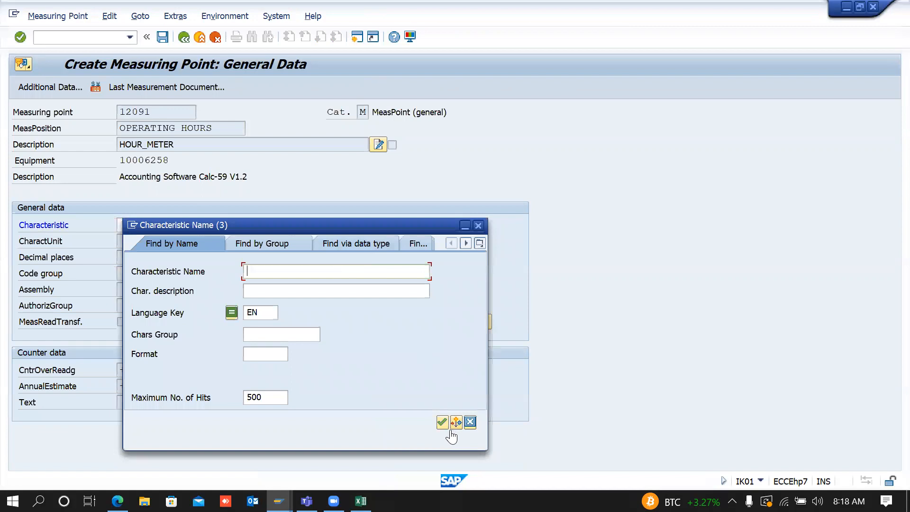
pyautogui.click(278, 333)
pyautogui.write('002')
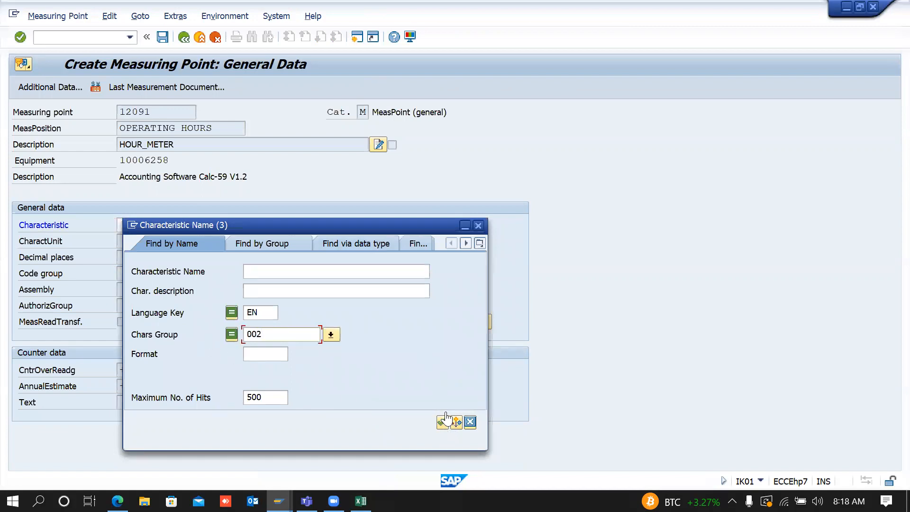
pyautogui.click(442, 422)
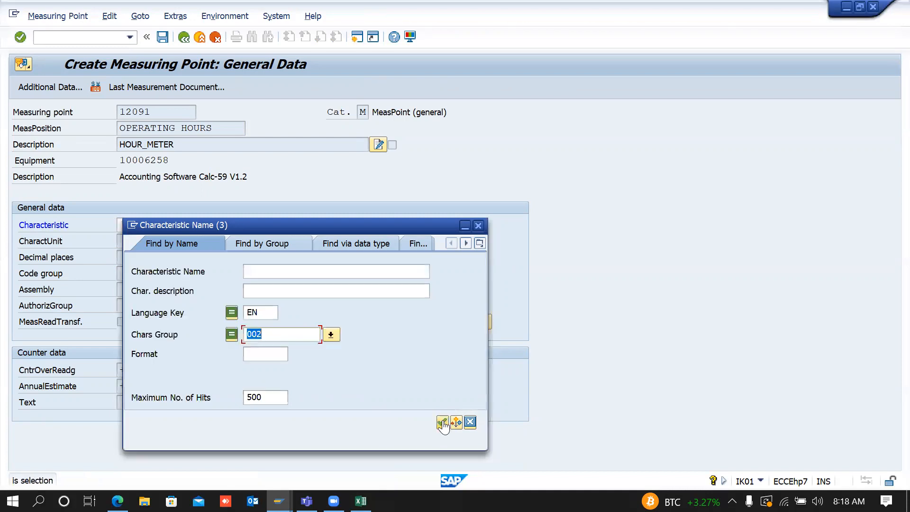
pyautogui.press('BackSpace')
pyautogui.write('0')
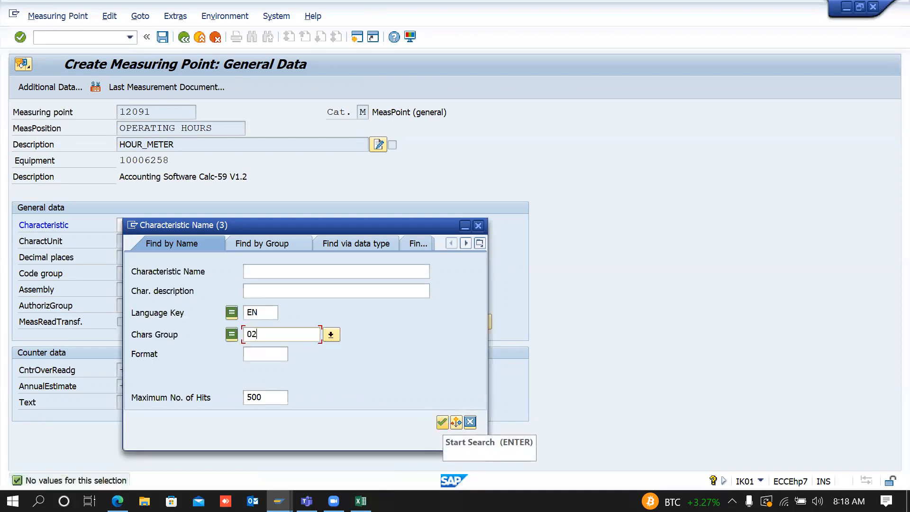
pyautogui.click(442, 421)
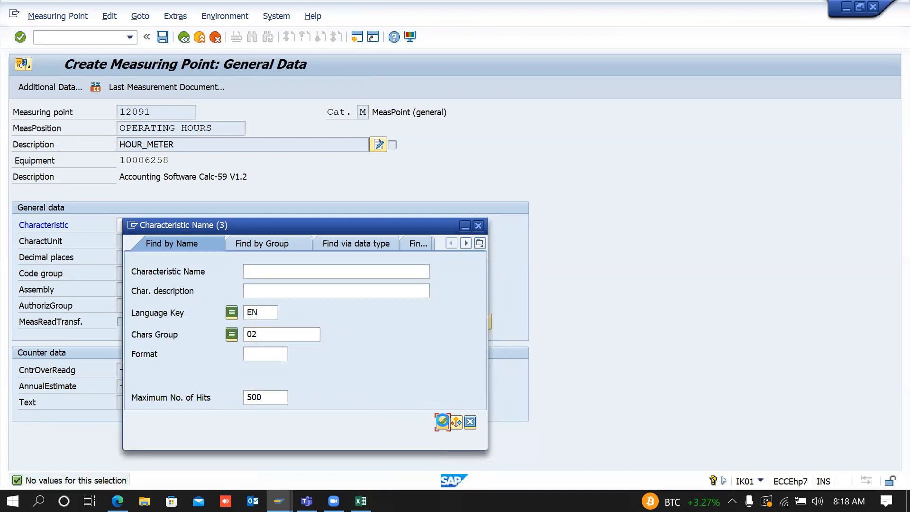
pyautogui.press('BackSpace')
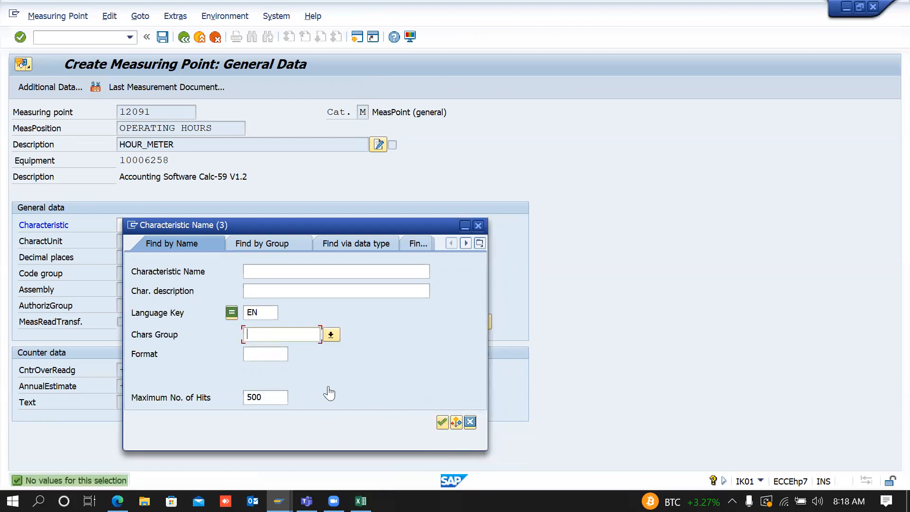
pyautogui.click(442, 422)
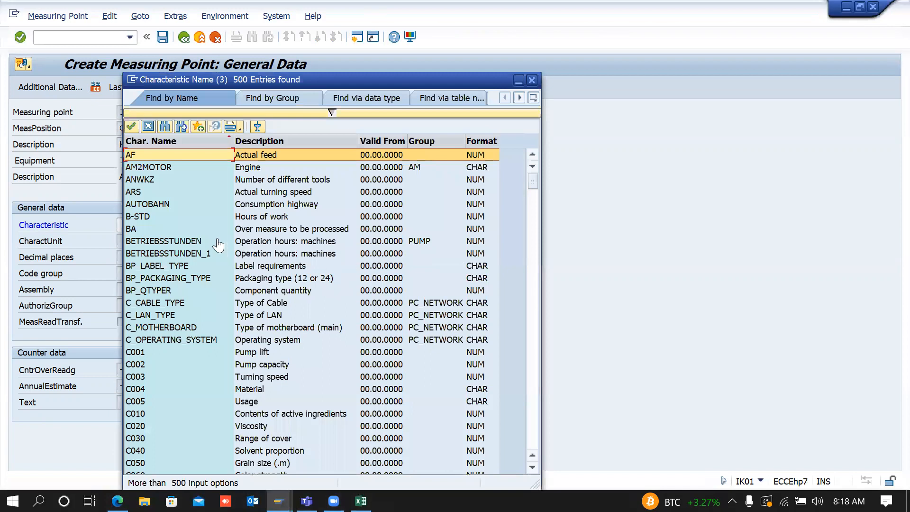
pyautogui.doubleClick(378, 242)
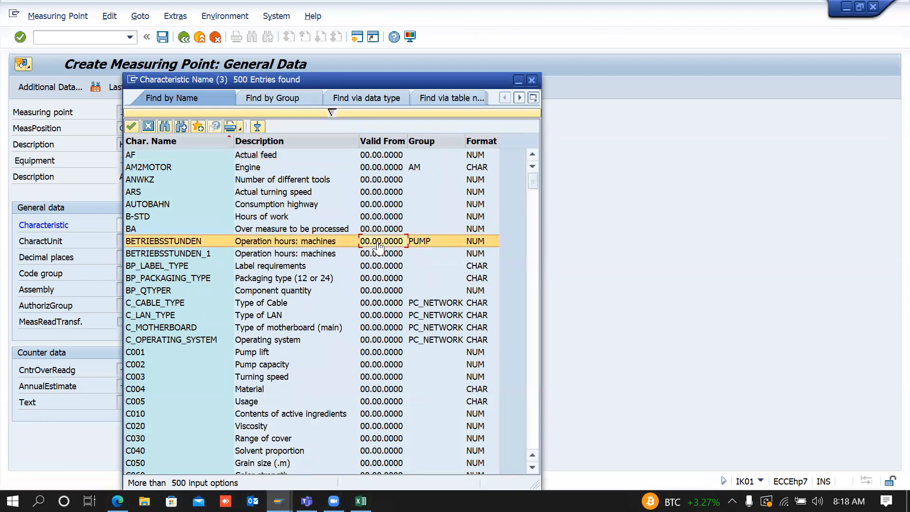
pyautogui.press('Return')
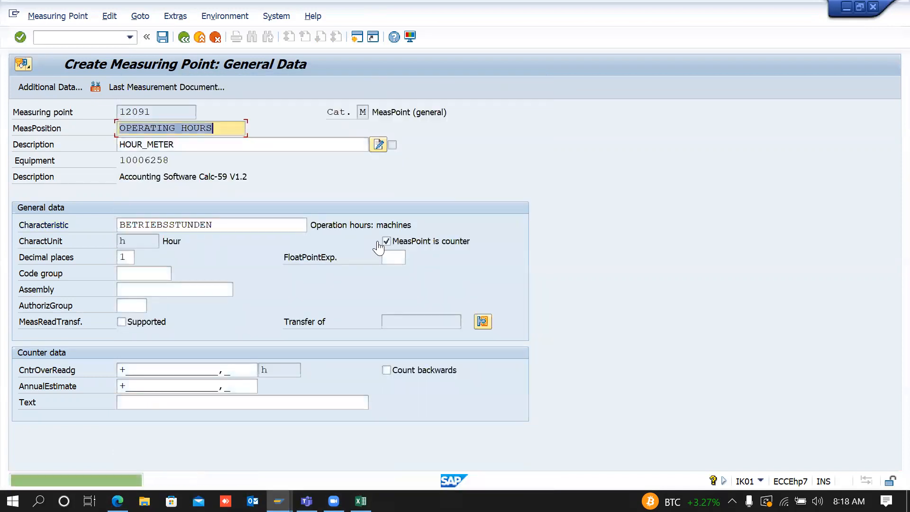
# Step: Set the annual estimate to 3650 and save measuring point 12091
pyautogui.moveTo(237, 389); pyautogui.dragTo(8, 388)
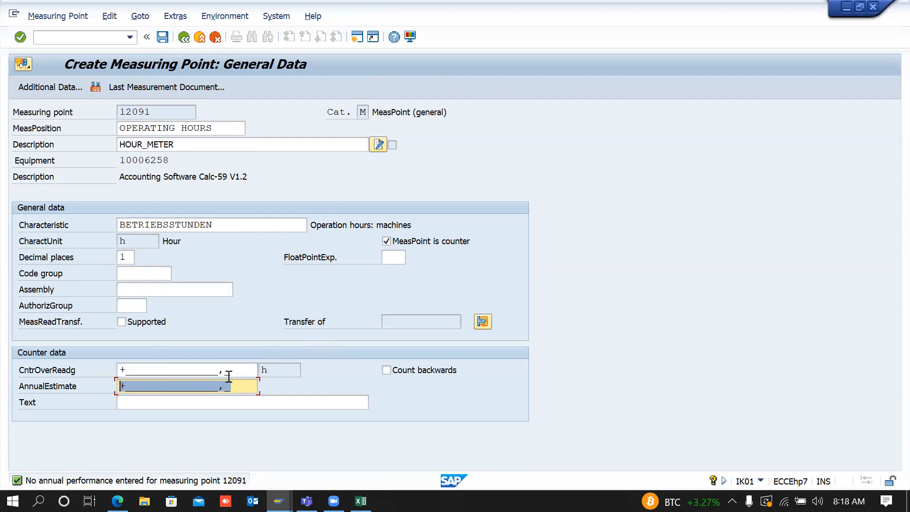
pyautogui.press('BackSpace')
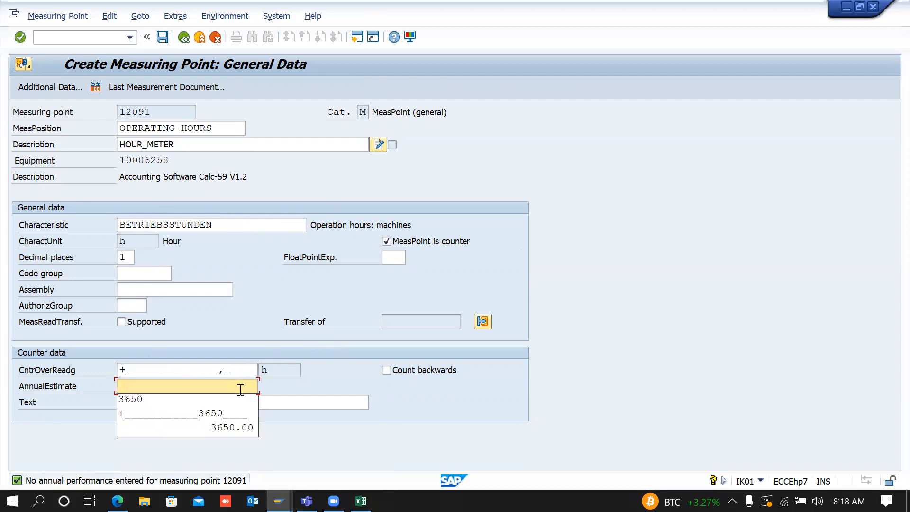
pyautogui.click(209, 406)
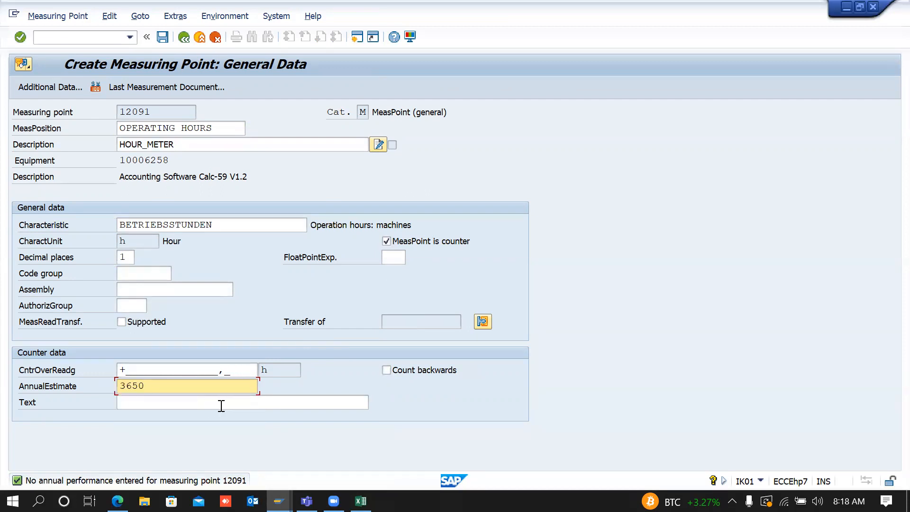
pyautogui.press('Return')
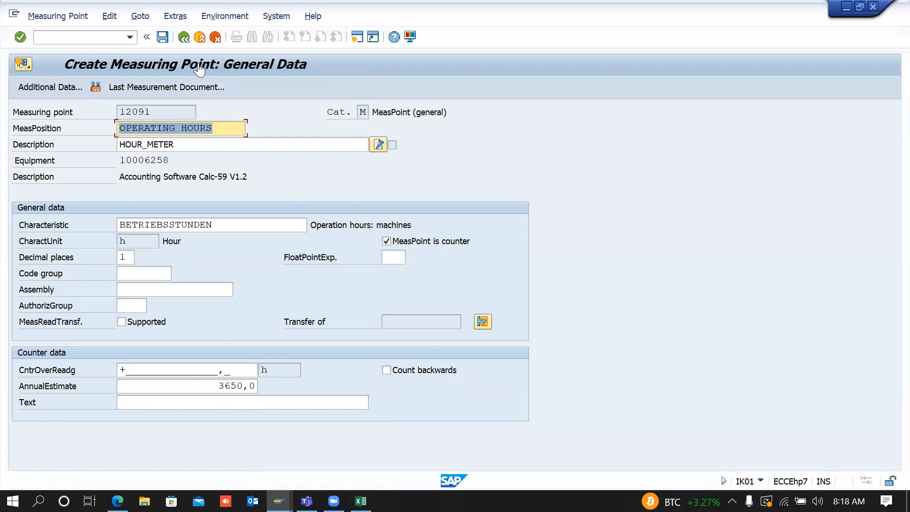
pyautogui.click(163, 37)
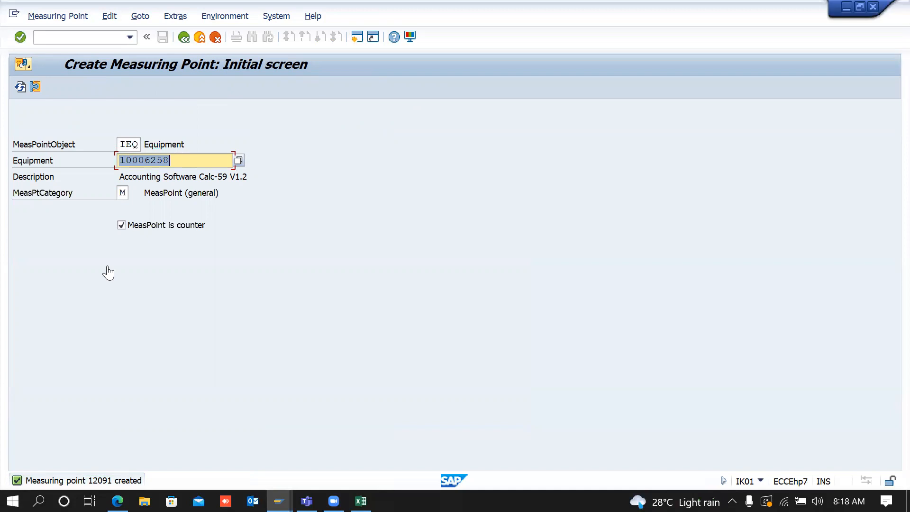
# Step: Leave the measuring point screen, reopen IK01, and return to the main menu
pyautogui.click(183, 37)
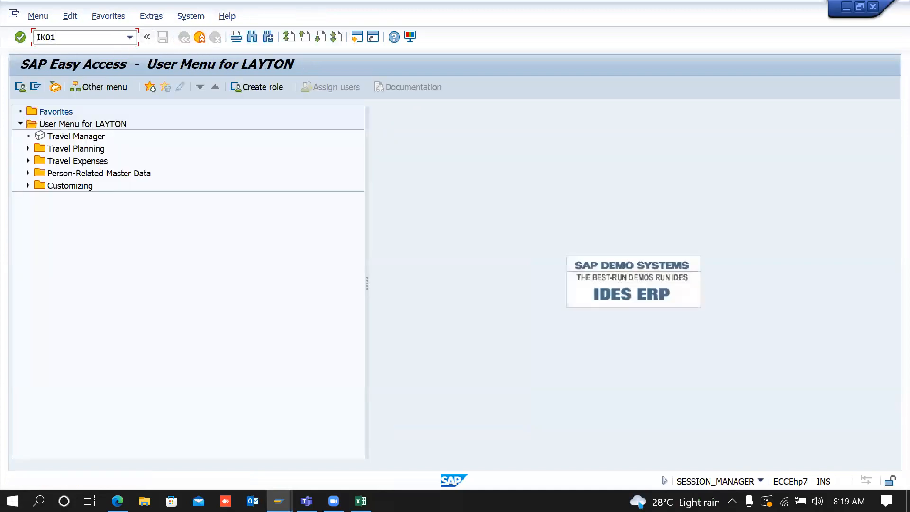
pyautogui.write('IK01')
pyautogui.press('Return')
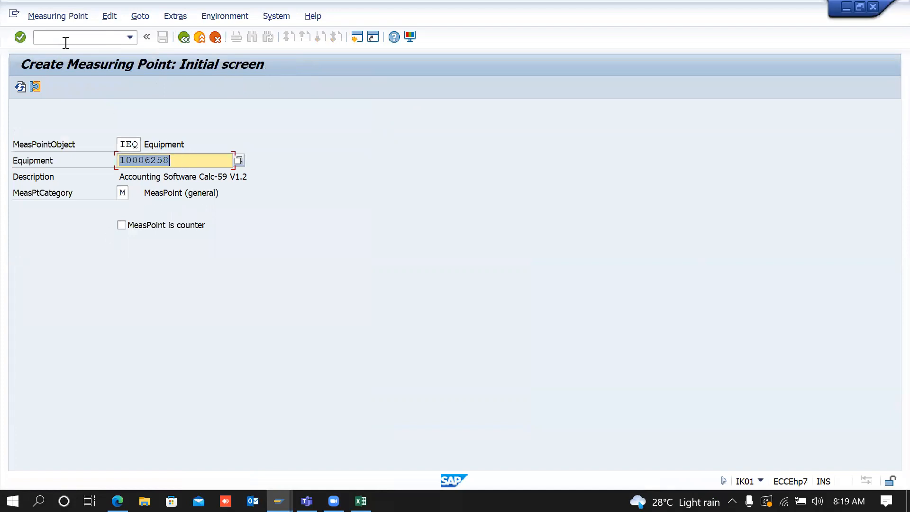
pyautogui.click(184, 37)
# Step: Create and save an IK11 measurement document for point 12091 with a 10-hour difference
pyautogui.write('IK11')
pyautogui.press('Return')
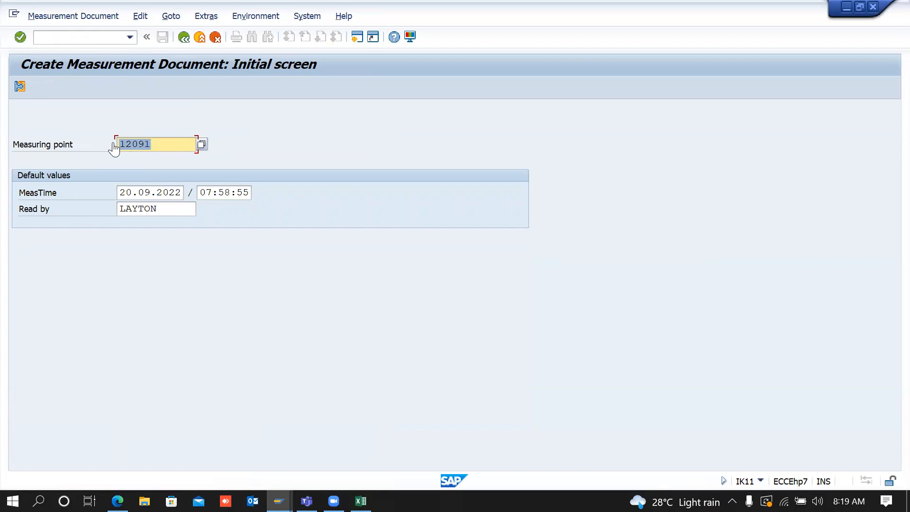
pyautogui.press('Return')
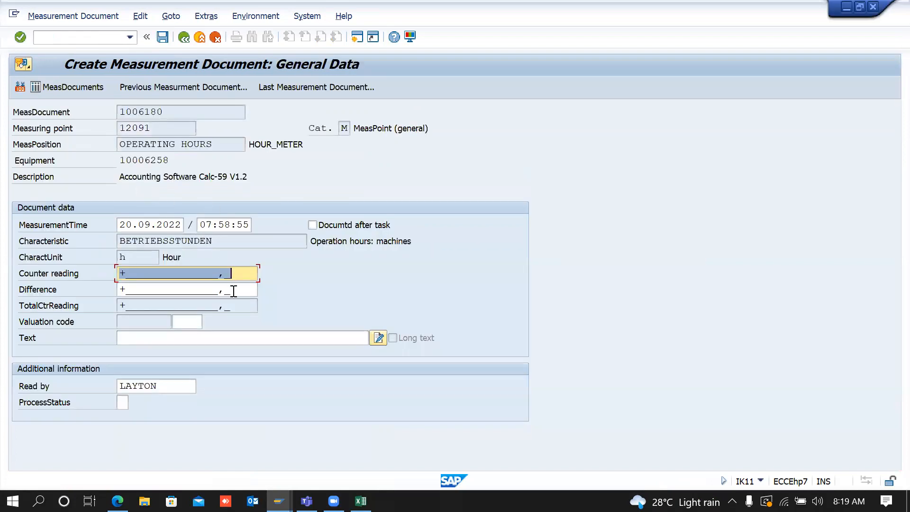
pyautogui.press('Tab')
pyautogui.write('10')
pyautogui.press('Return')
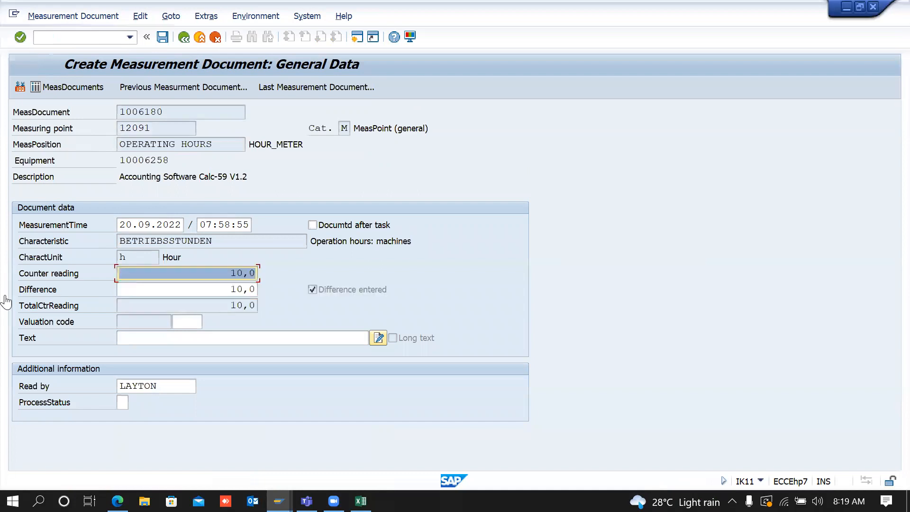
pyautogui.click(162, 38)
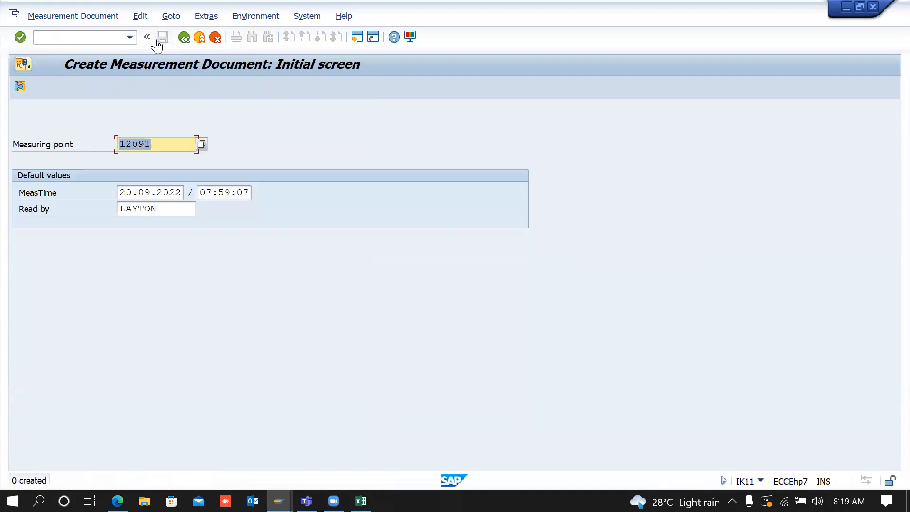
pyautogui.click(183, 38)
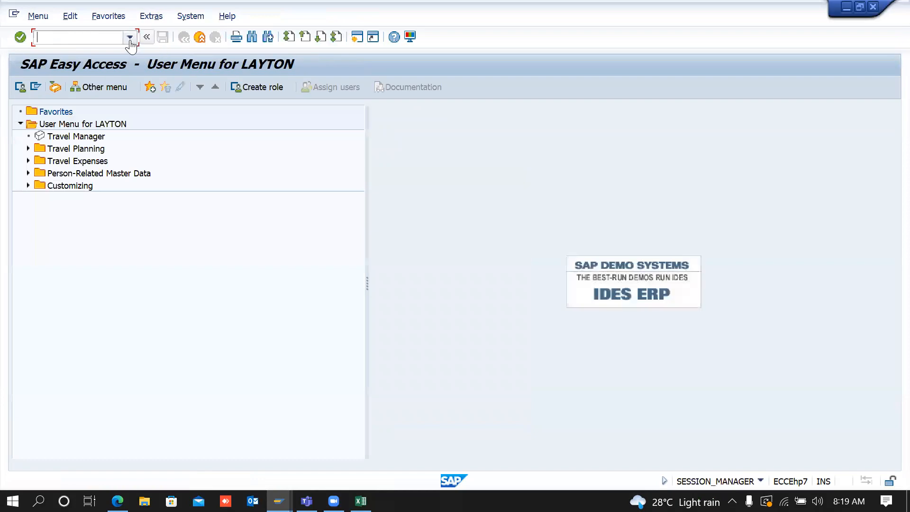
pyautogui.click(130, 37)
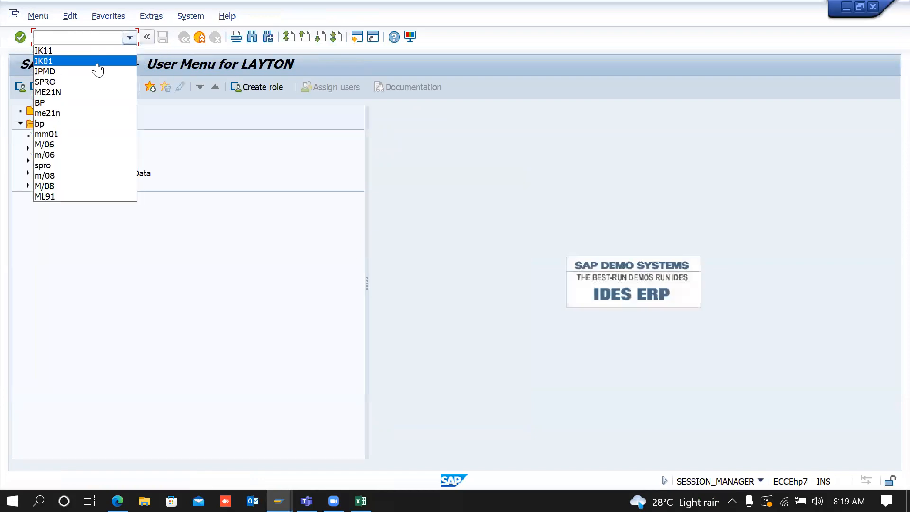
pyautogui.click(97, 65)
pyautogui.write('IK02')
pyautogui.press('Return')
pyautogui.press('Return')
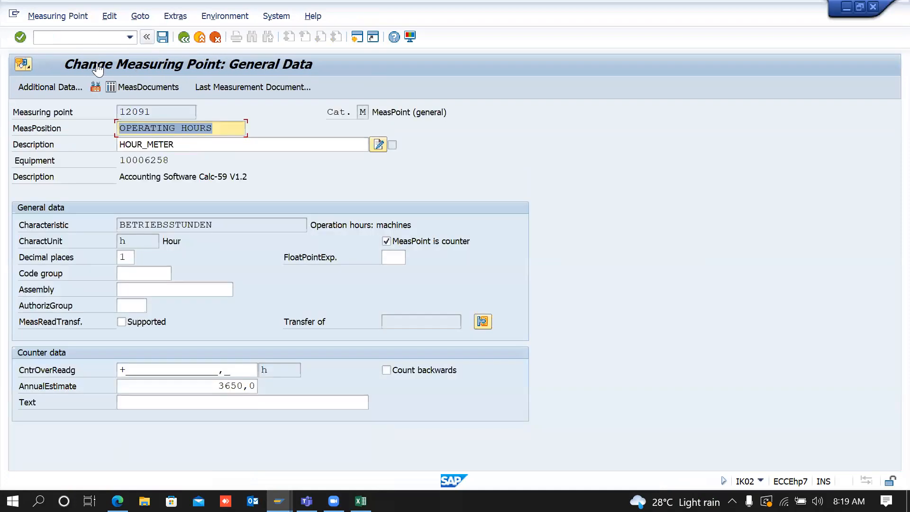
pyautogui.moveTo(167, 162); pyautogui.dragTo(89, 160)
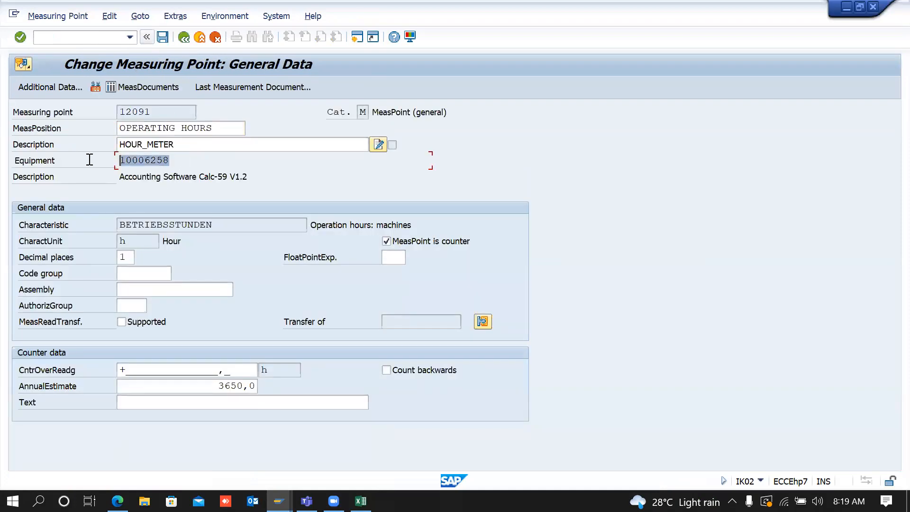
pyautogui.click(184, 38)
pyautogui.click(184, 38)
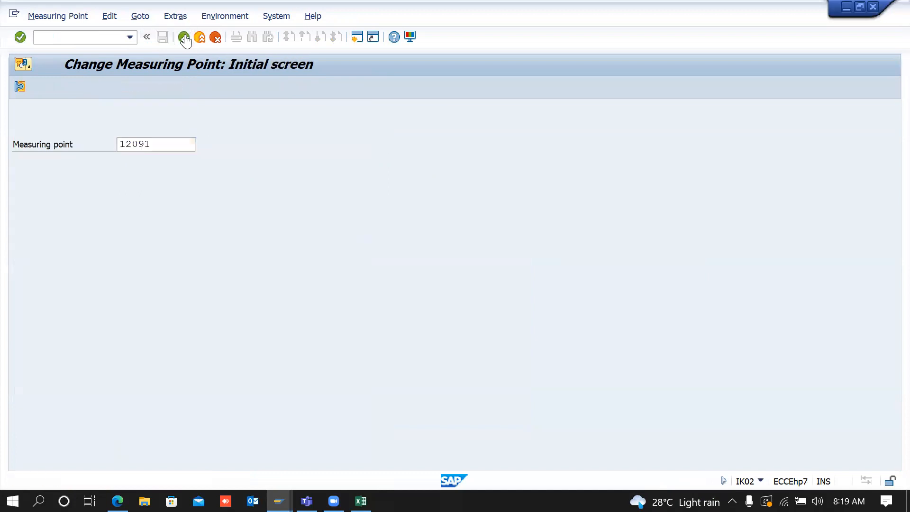
pyautogui.write('IE02')
pyautogui.press('Return')
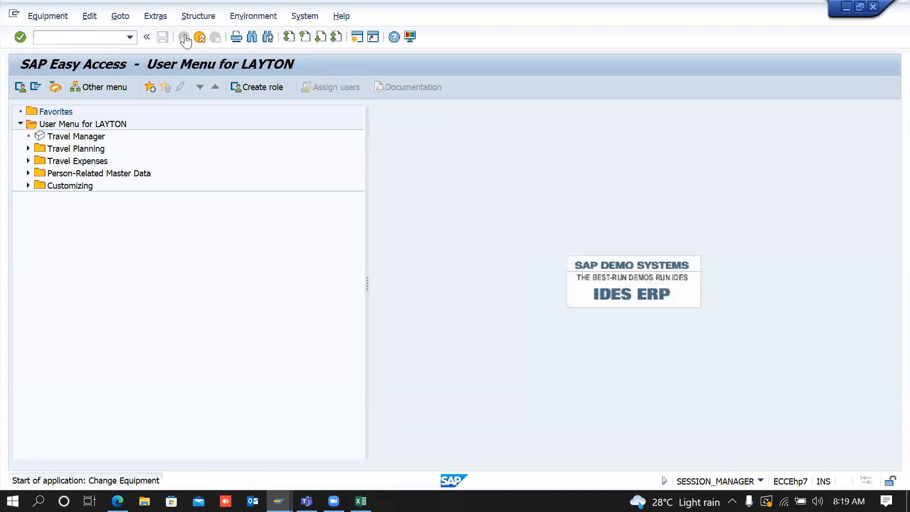
pyautogui.press('Return')
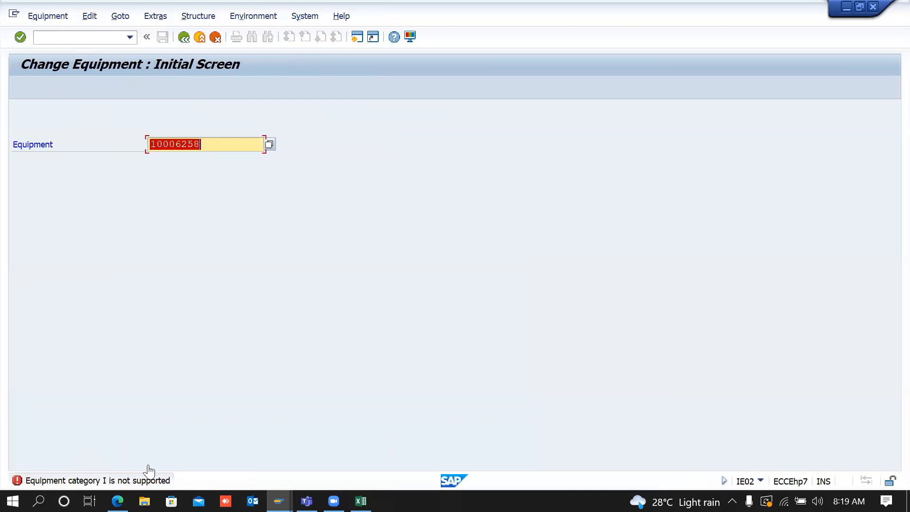
pyautogui.click(184, 38)
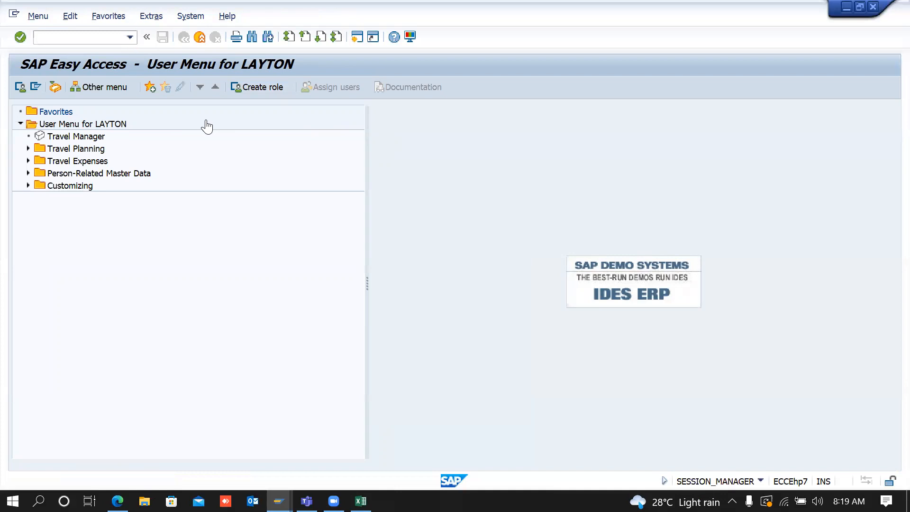
pyautogui.hotkey('alt', 'Tab')
pyautogui.hotkey('alt', 'Tab')
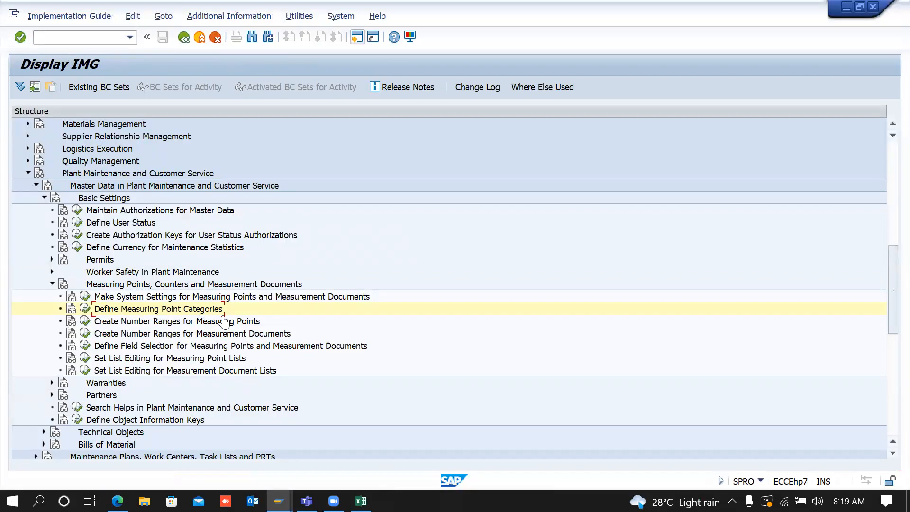
# Step: Add new measuring point category H with description HEMM EQUIPMENT in Define Measuring Point Categories
pyautogui.click(85, 312)
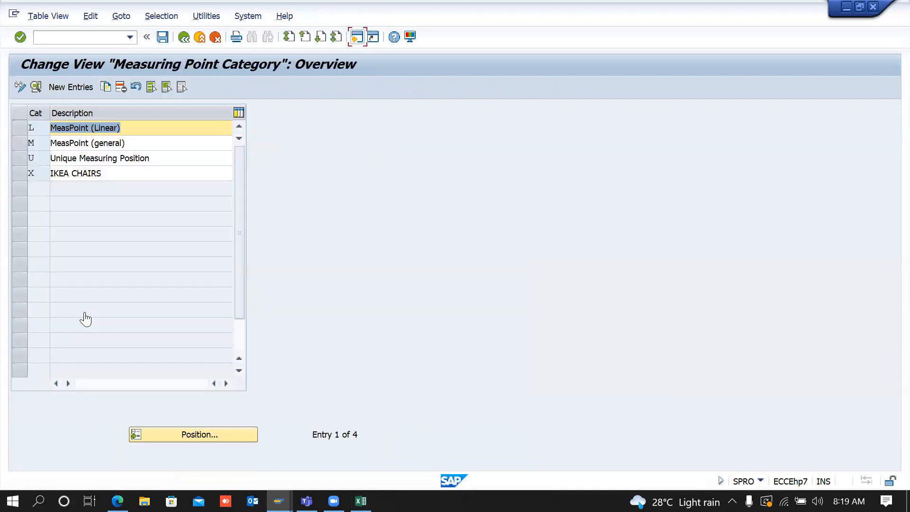
pyautogui.click(35, 144)
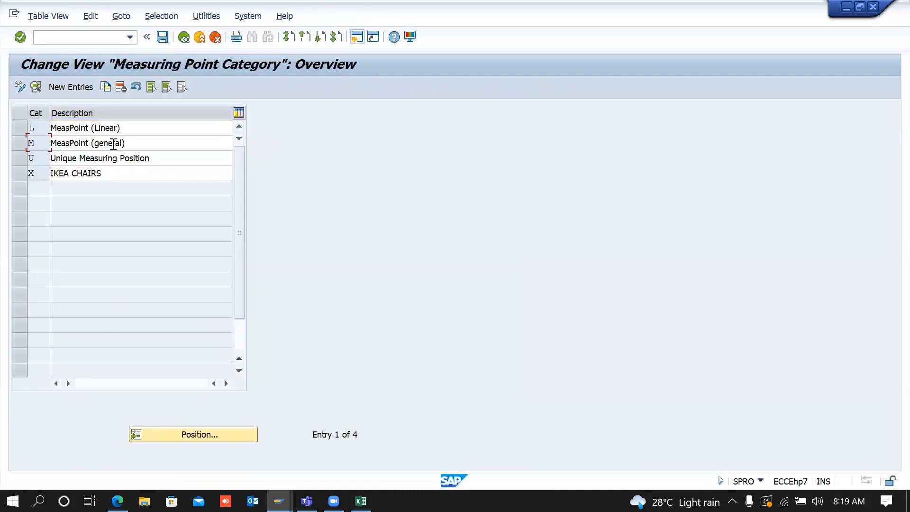
pyautogui.click(66, 87)
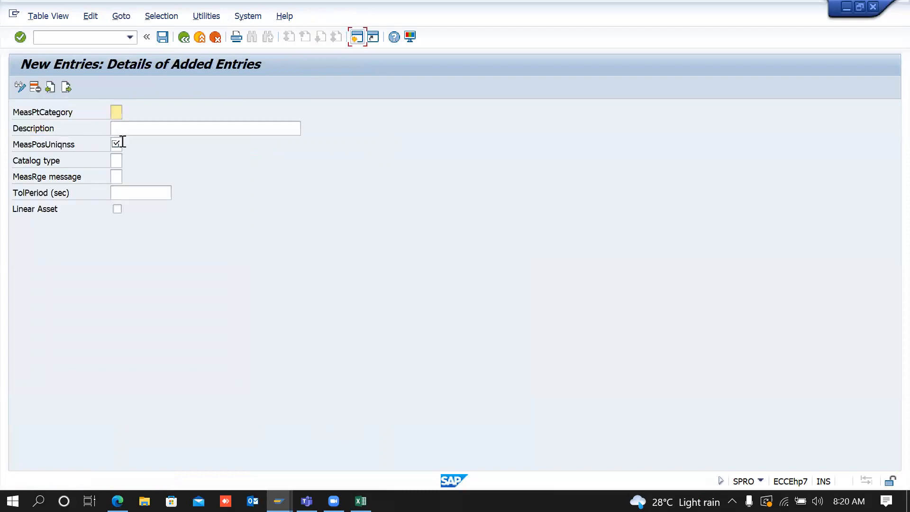
pyautogui.write('H')
pyautogui.press('Tab')
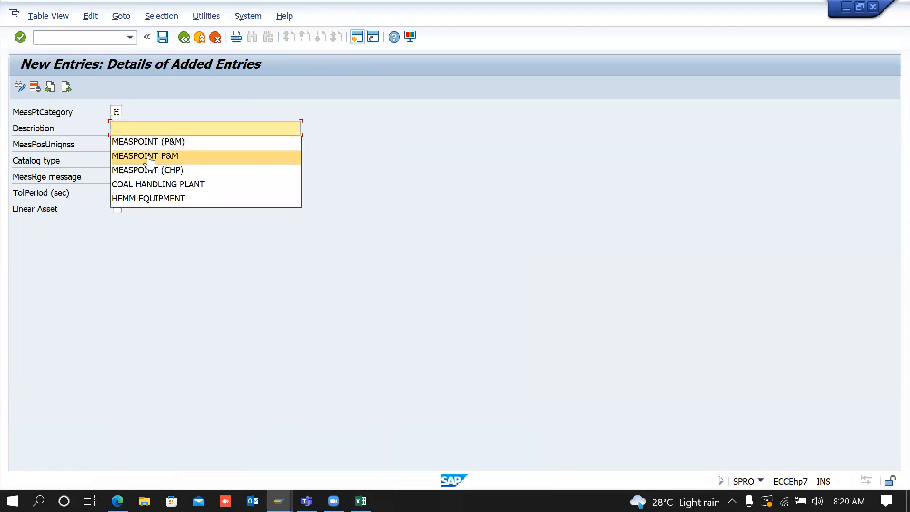
pyautogui.click(148, 201)
# Step: Set measuring position uniqueness to 1 (no check) and range message to W (Warning)
pyautogui.click(148, 196)
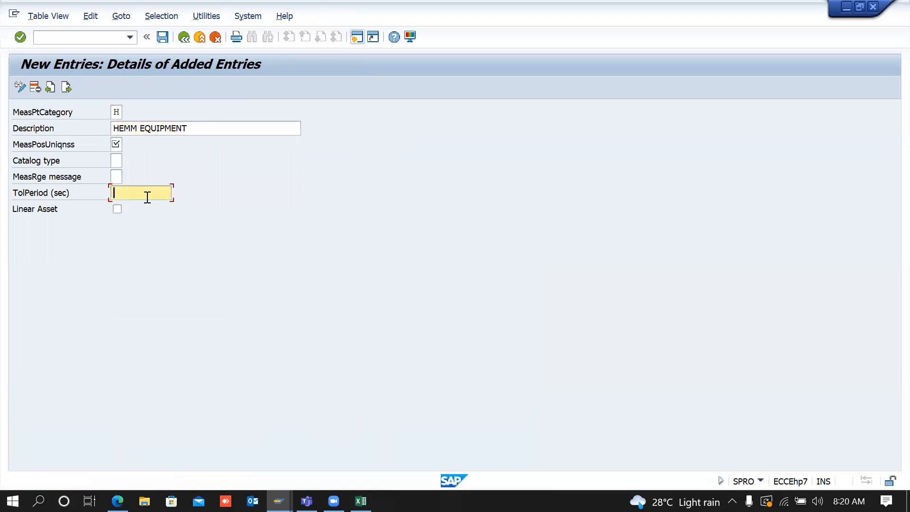
pyautogui.click(117, 145)
pyautogui.click(127, 144)
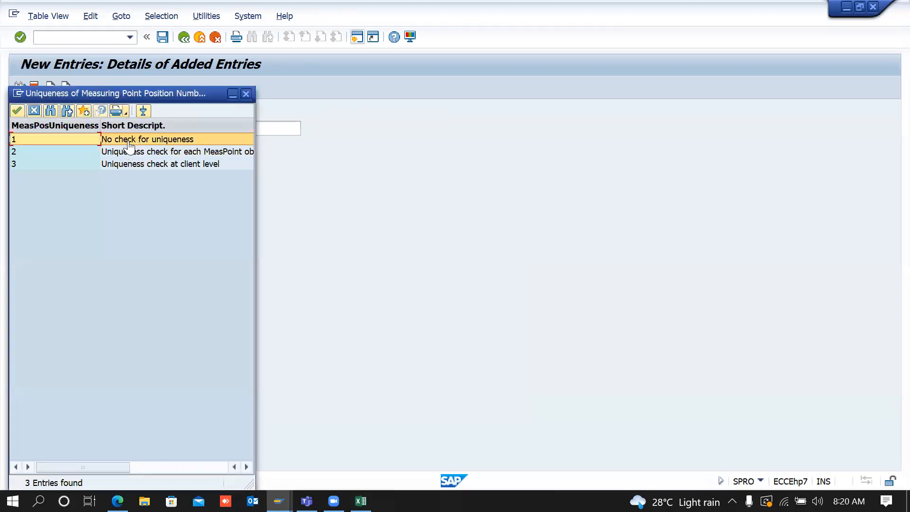
pyautogui.doubleClick(129, 139)
pyautogui.press('Tab')
pyautogui.press('Tab')
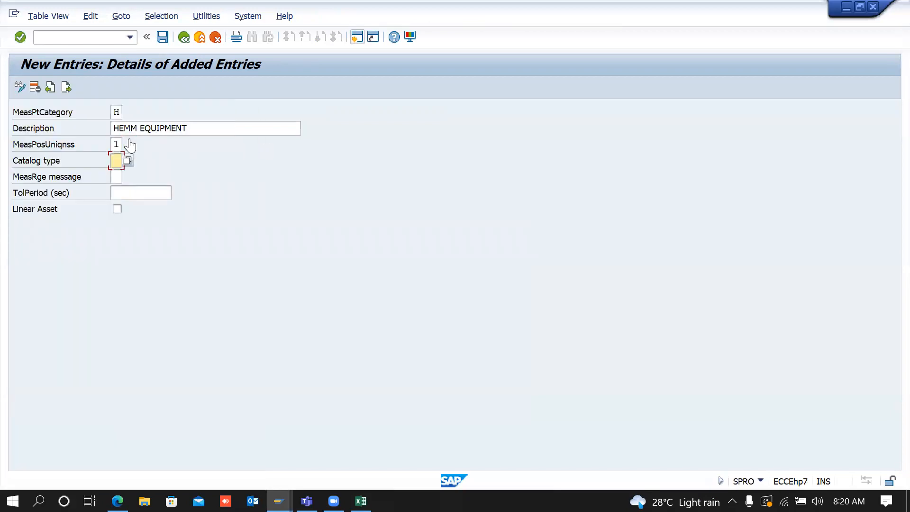
pyautogui.click(128, 176)
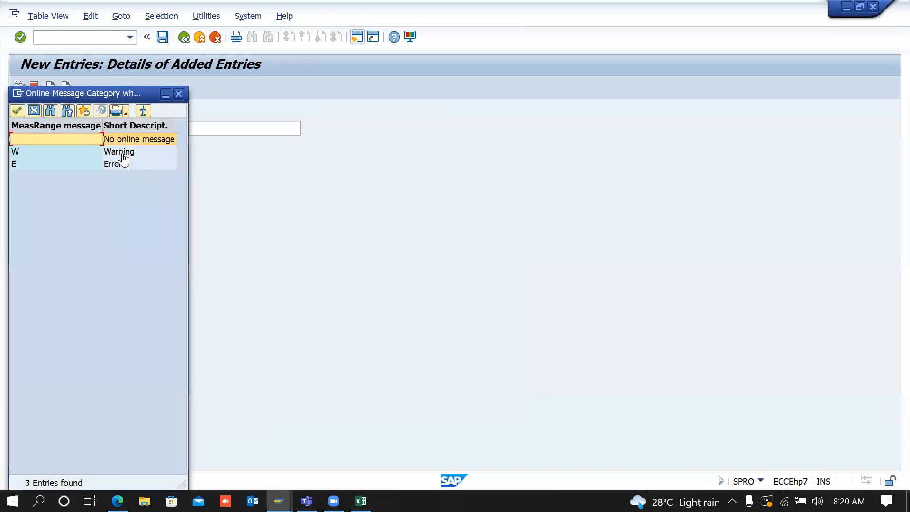
pyautogui.click(122, 152)
pyautogui.click(122, 151)
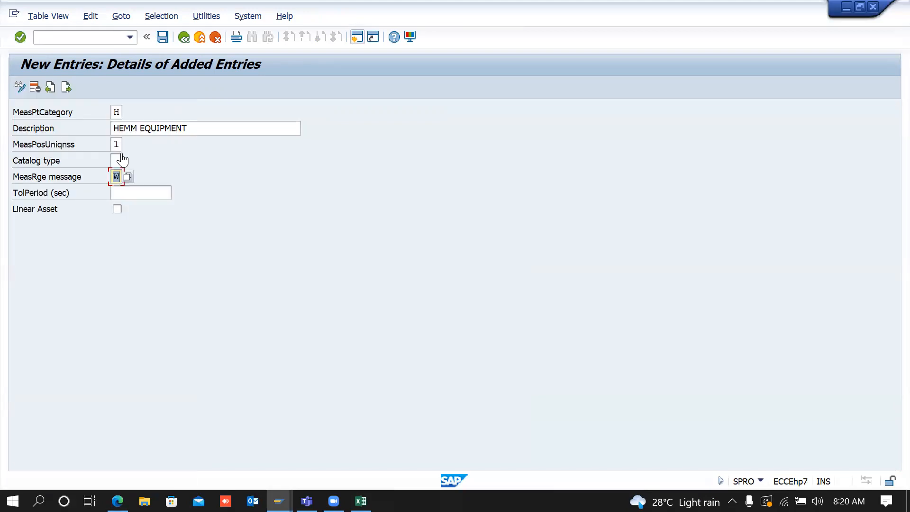
# Step: Save the new category H and confirm the customizing request
pyautogui.click(163, 38)
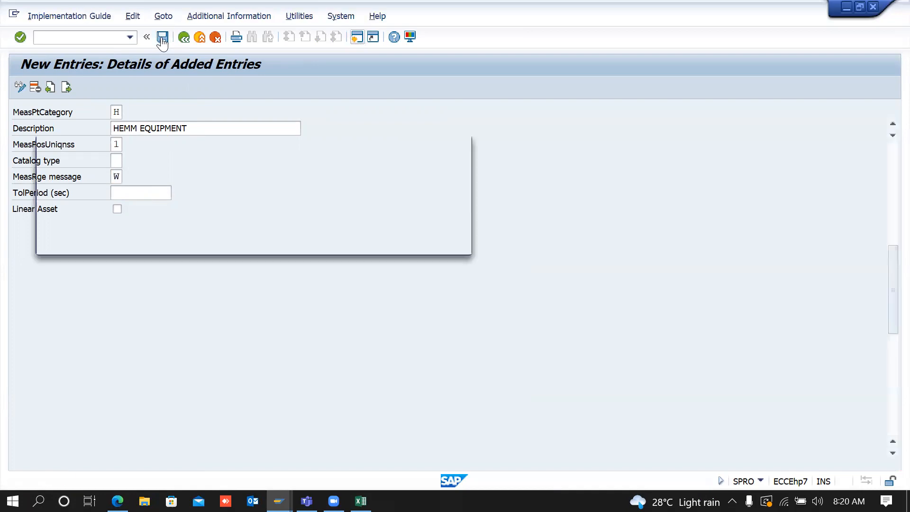
pyautogui.click(299, 250)
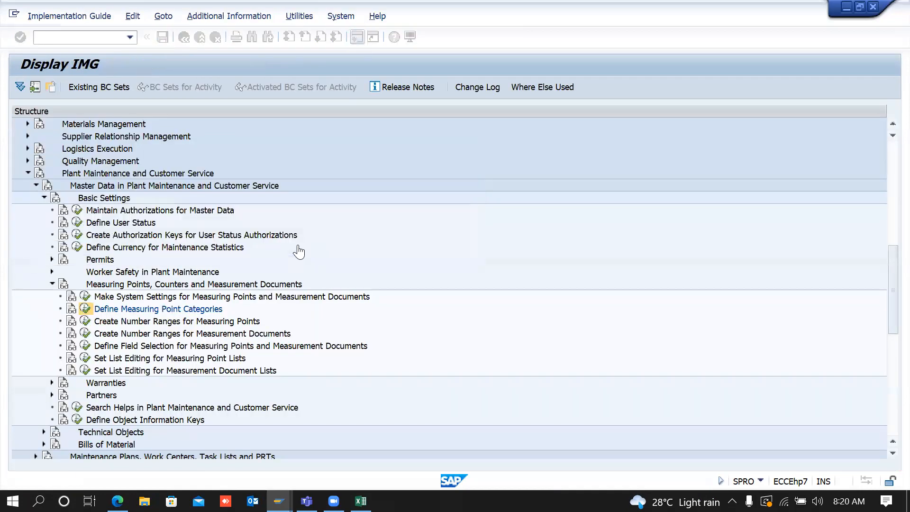
pyautogui.press('F10')
# Step: In a new IK01 session, create a counter measuring point on equipment 10006258 with category HEMM EQUIPMENT
pyautogui.click(361, 37)
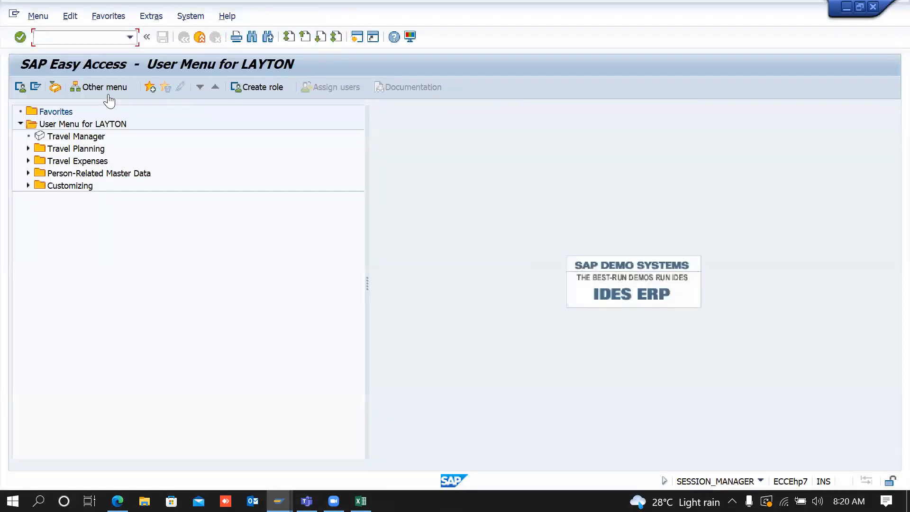
pyautogui.write('IK01')
pyautogui.press('Return')
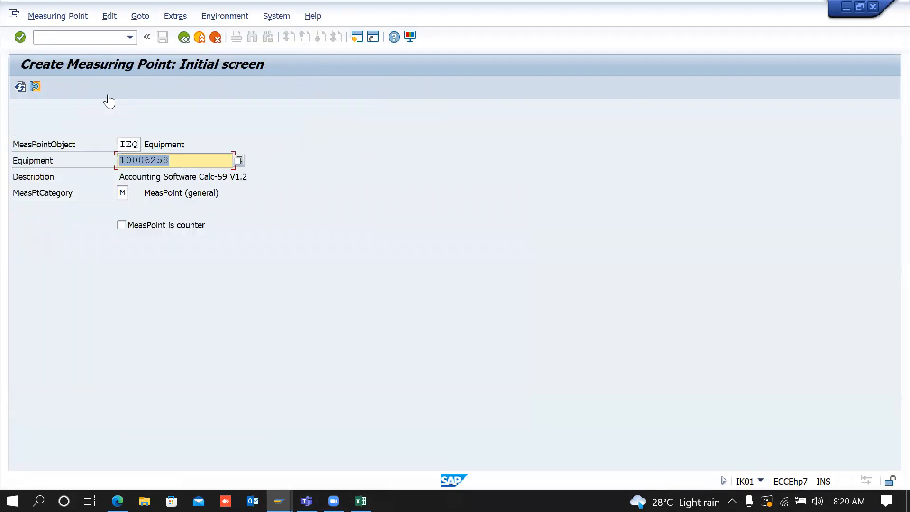
pyautogui.click(123, 193)
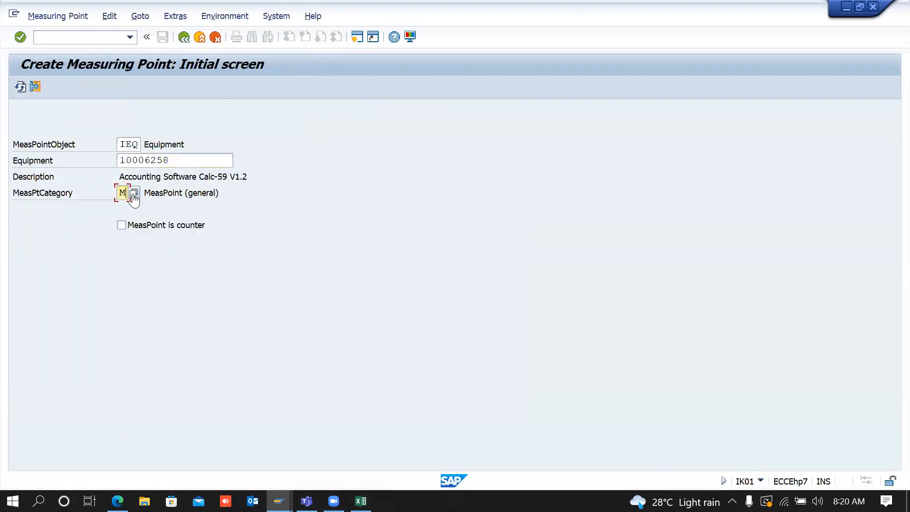
pyautogui.click(133, 195)
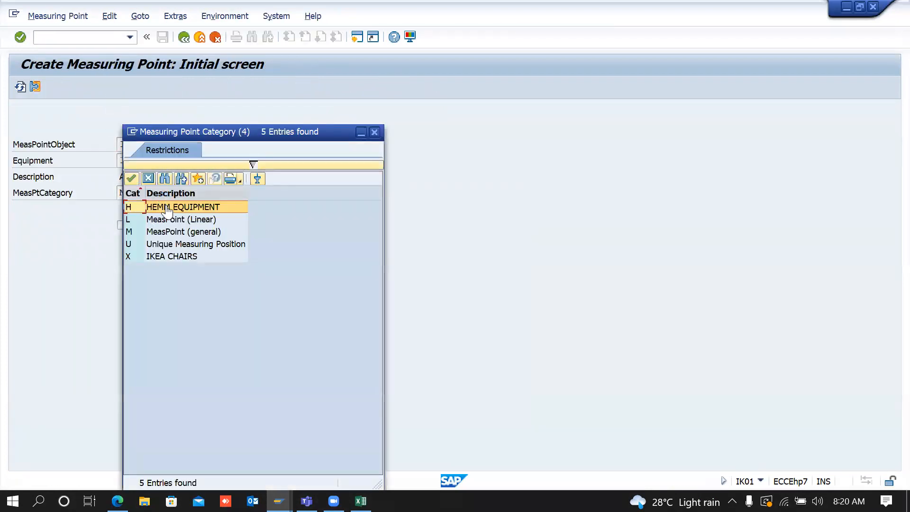
pyautogui.doubleClick(178, 208)
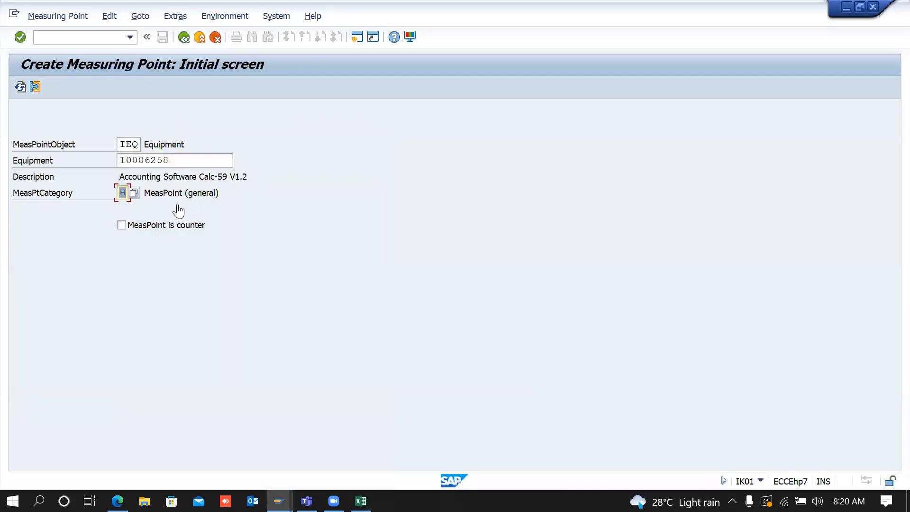
pyautogui.click(193, 229)
pyautogui.press('Return')
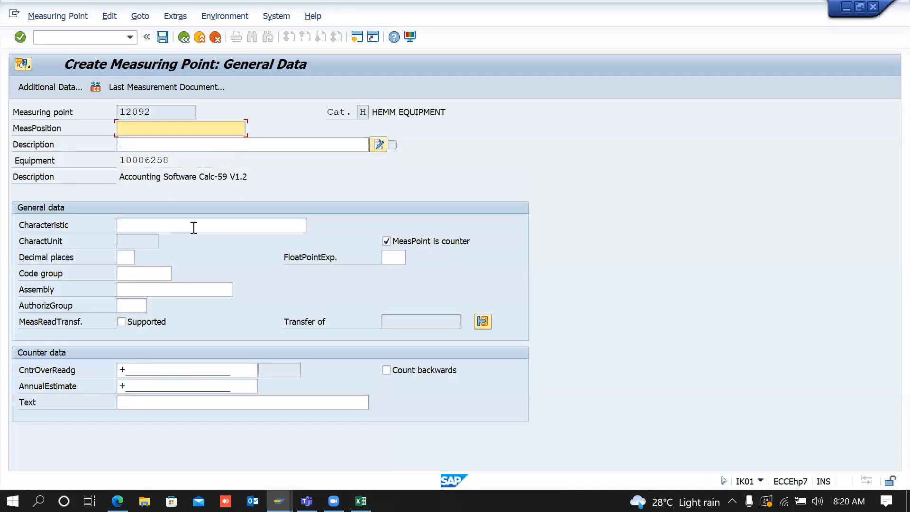
# Step: Review the General Data of measuring point 12092, touch the measuring position field, then leave
pyautogui.click(413, 112)
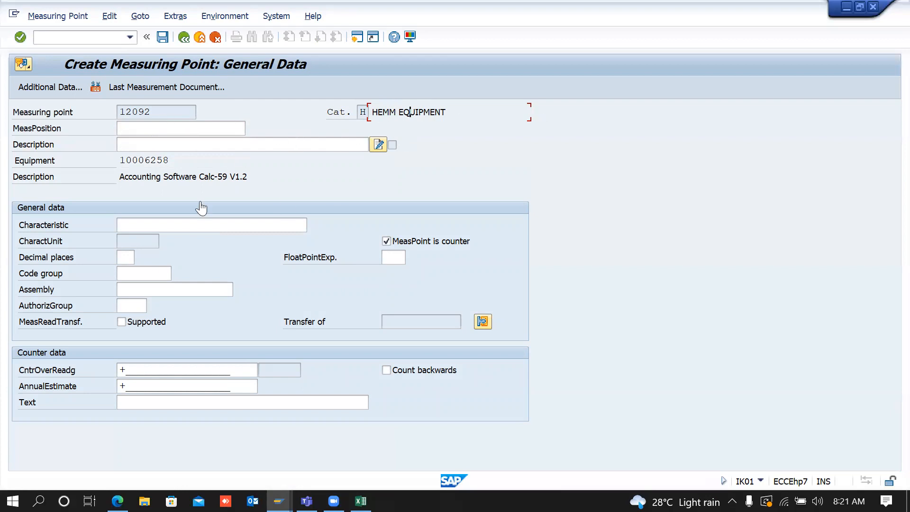
pyautogui.click(363, 112)
pyautogui.click(428, 113)
pyautogui.click(361, 111)
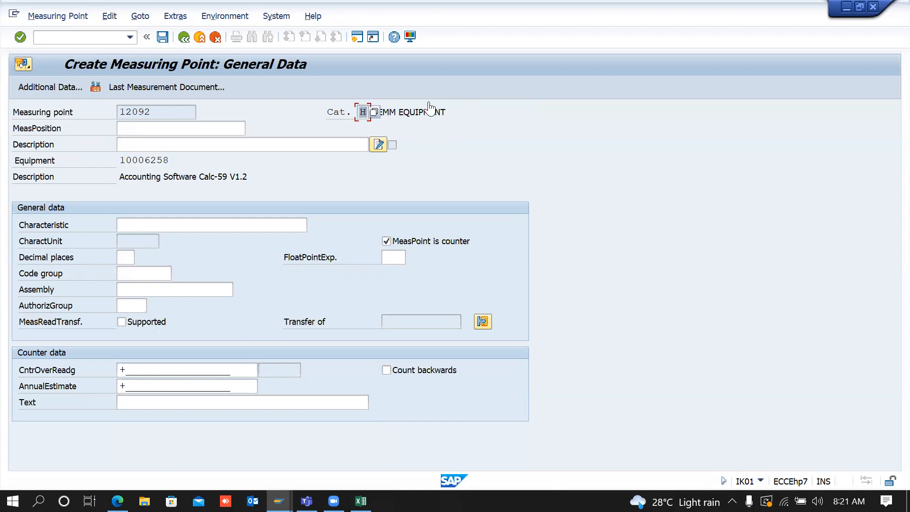
pyautogui.click(408, 111)
pyautogui.click(363, 111)
pyautogui.click(160, 129)
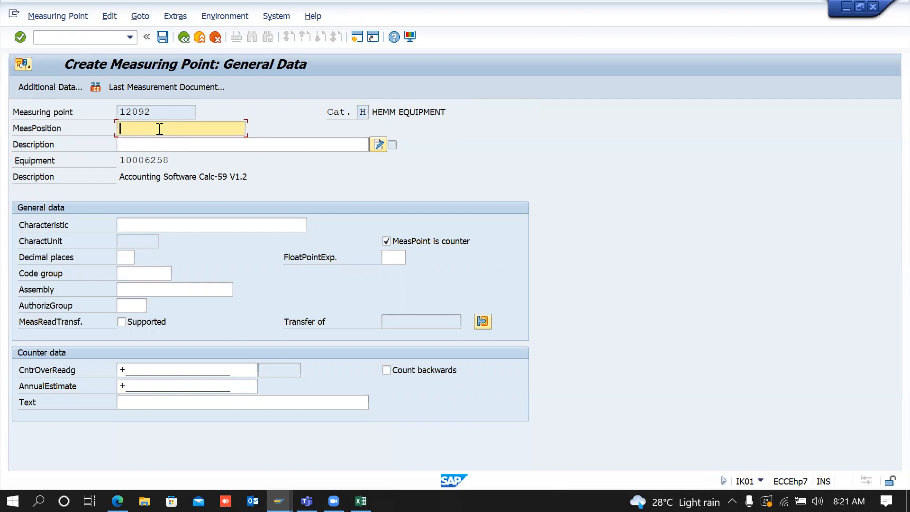
pyautogui.click(183, 39)
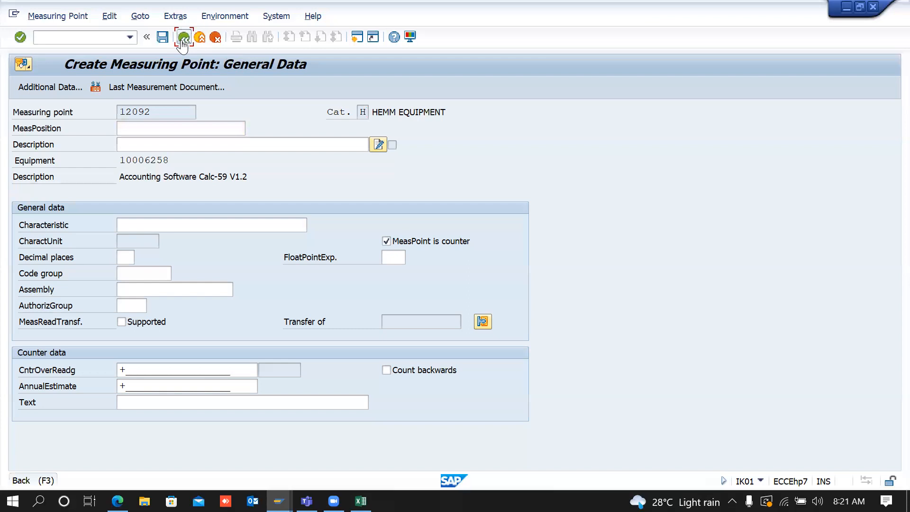
# Step: Discard unsaved point 12092, retry with equipment 10006259, then abandon point 12093 unsaved
pyautogui.click(287, 265)
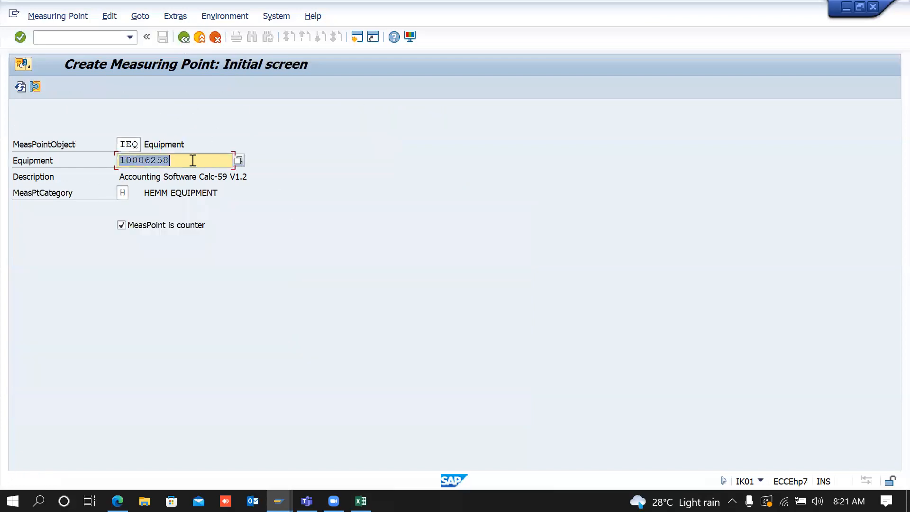
pyautogui.click(179, 159)
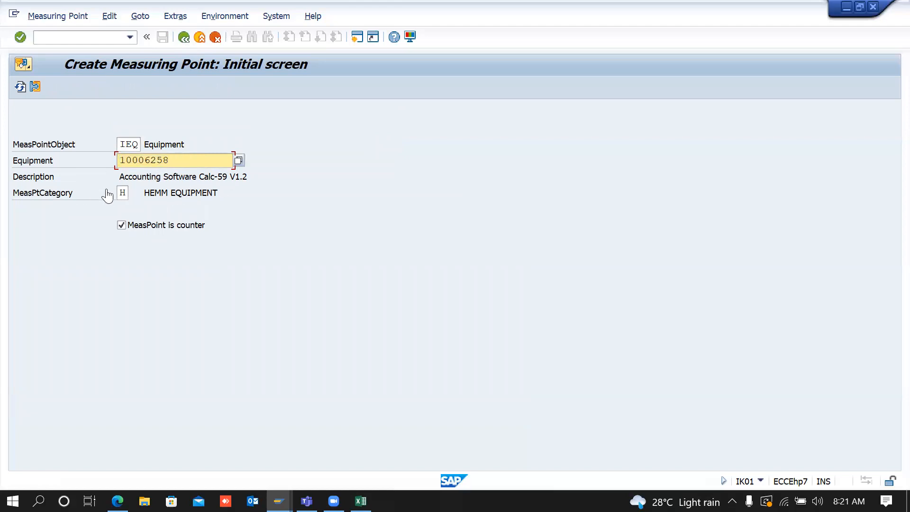
pyautogui.moveTo(169, 160); pyautogui.dragTo(32, 173)
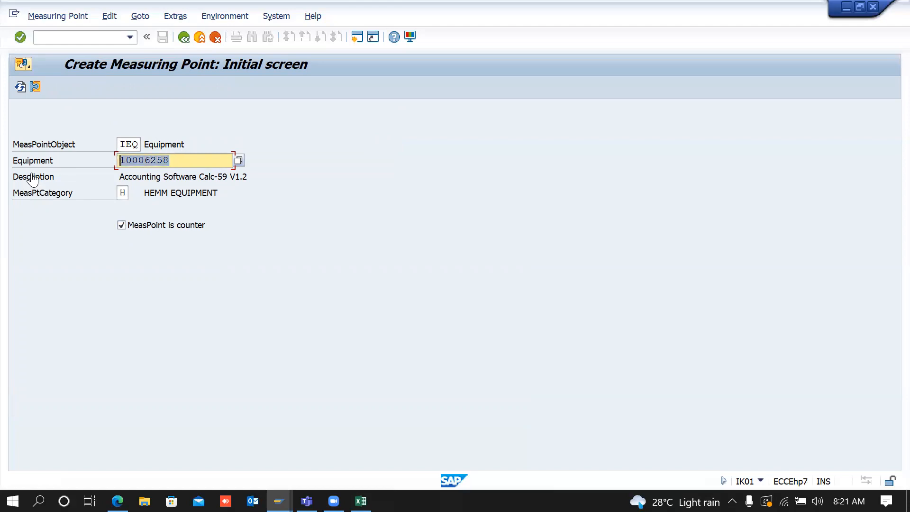
pyautogui.click(183, 159)
pyautogui.press('BackSpace')
pyautogui.write('9')
pyautogui.press('Return')
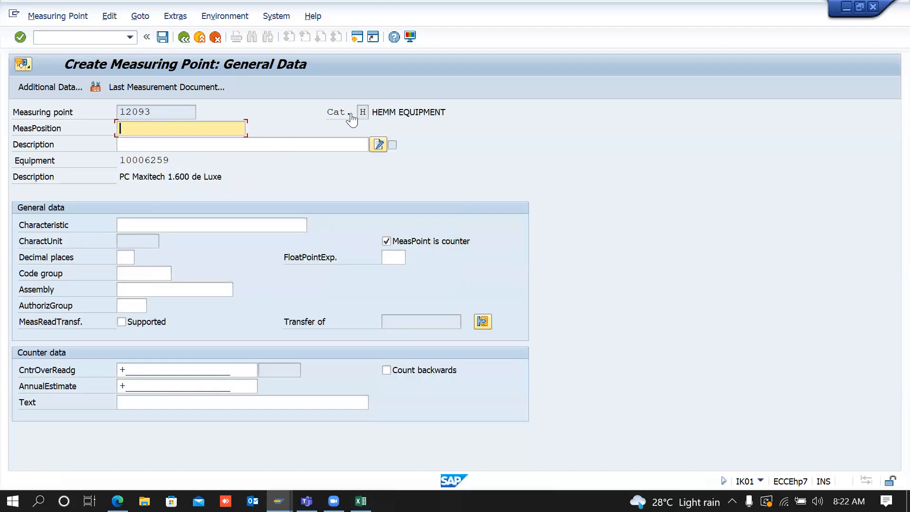
pyautogui.click(185, 38)
pyautogui.click(306, 263)
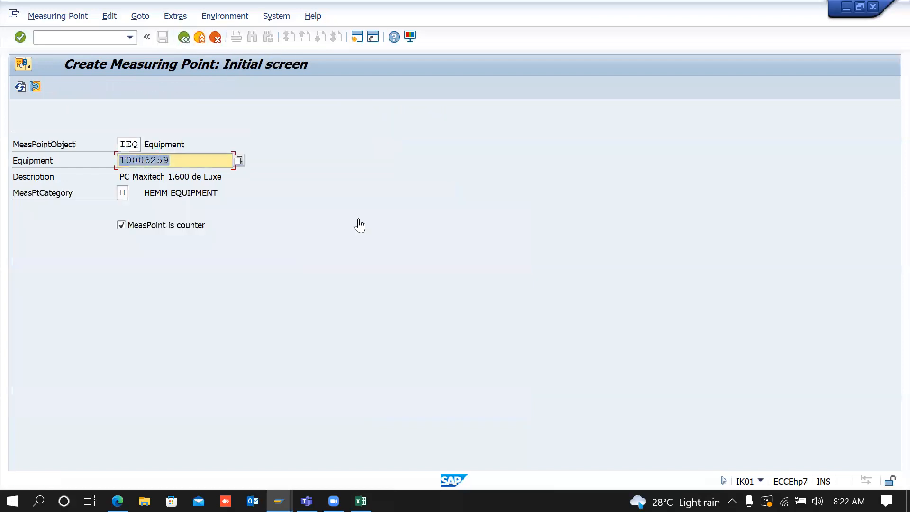
# Step: Confirm HEMM EQUIPMENT in the category F4 list, then exit to the Easy Access menu
pyautogui.click(190, 161)
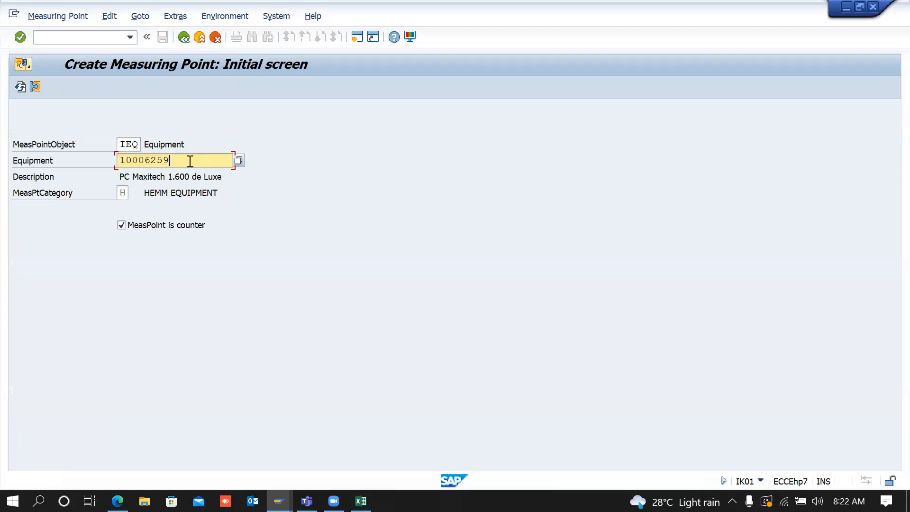
pyautogui.click(127, 193)
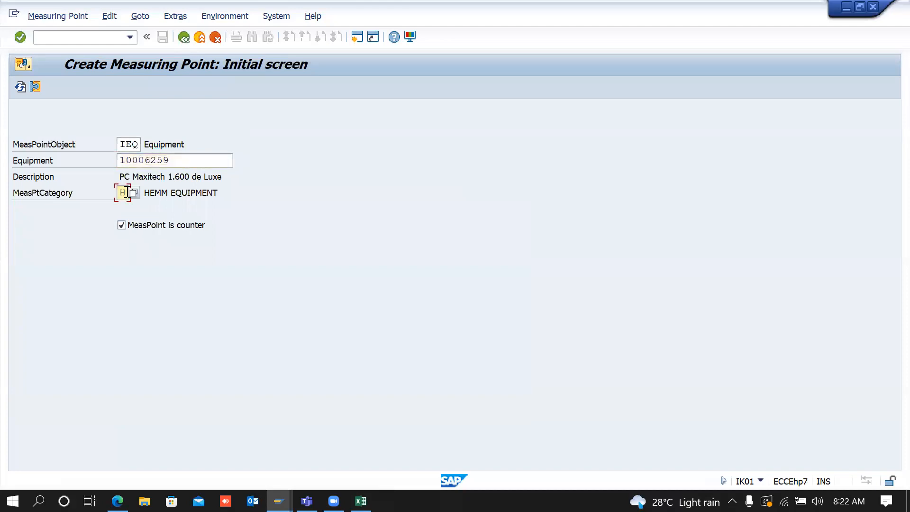
pyautogui.click(132, 194)
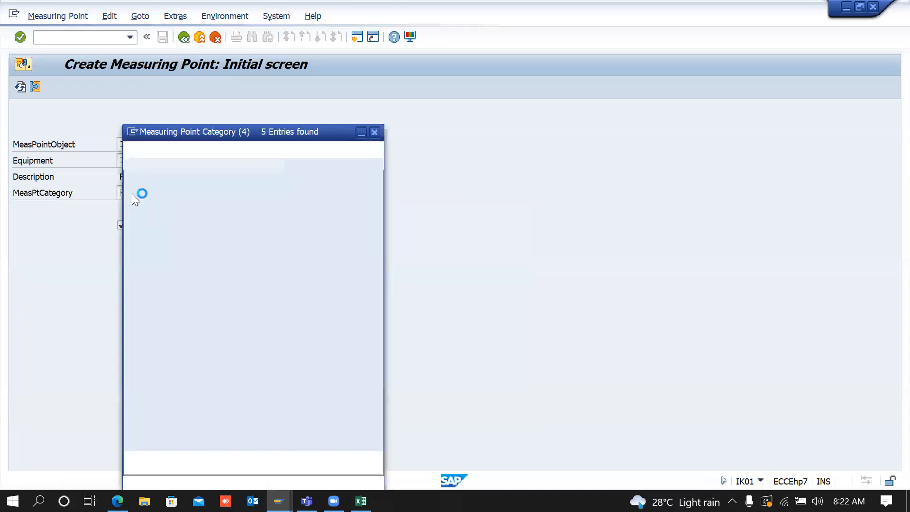
pyautogui.click(192, 209)
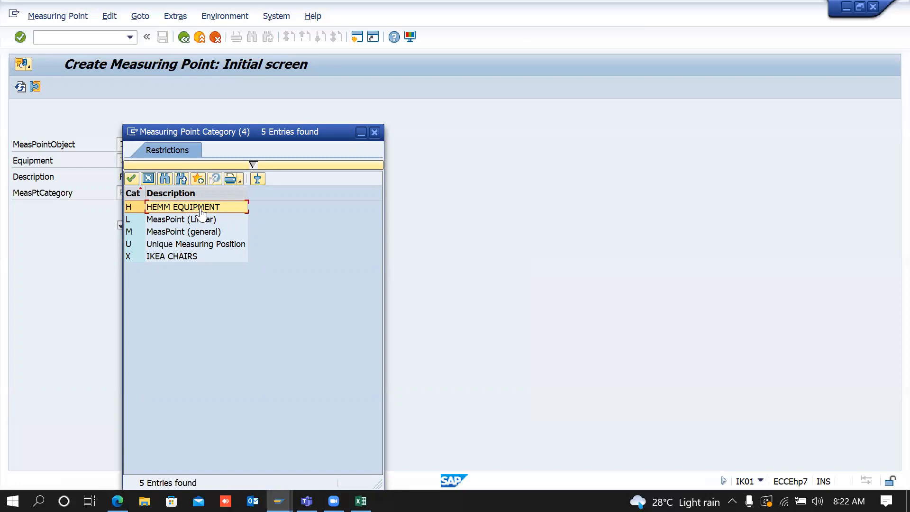
pyautogui.click(375, 132)
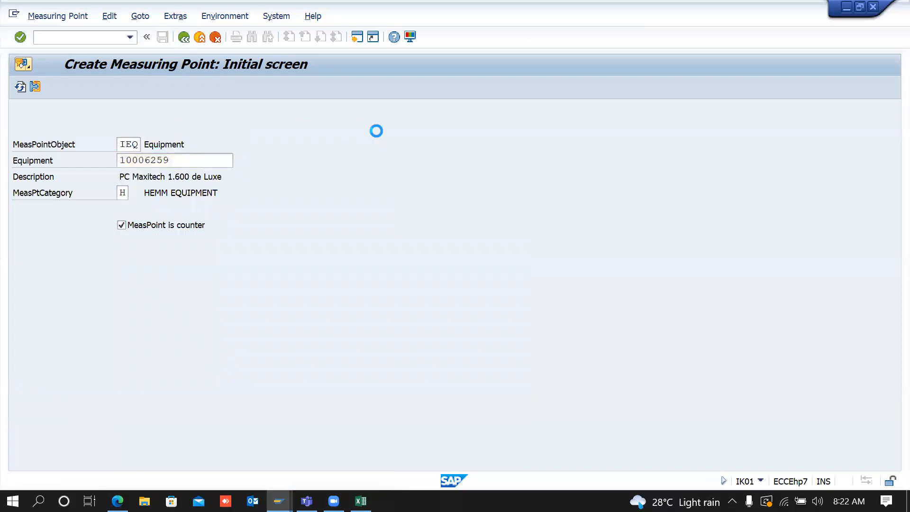
pyautogui.click(184, 37)
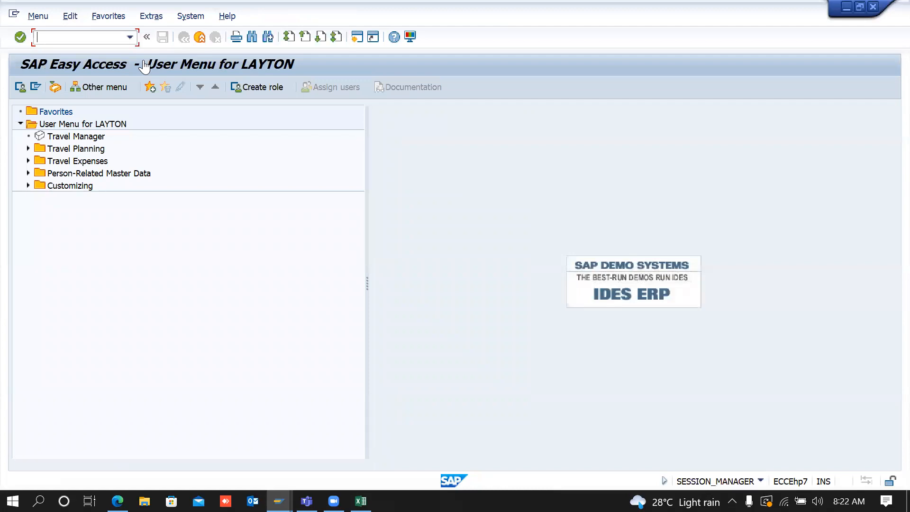
# Step: Close the duplicate SAP Easy Access window and bring the remaining one forward
pyautogui.hotkey('alt', 'Tab')
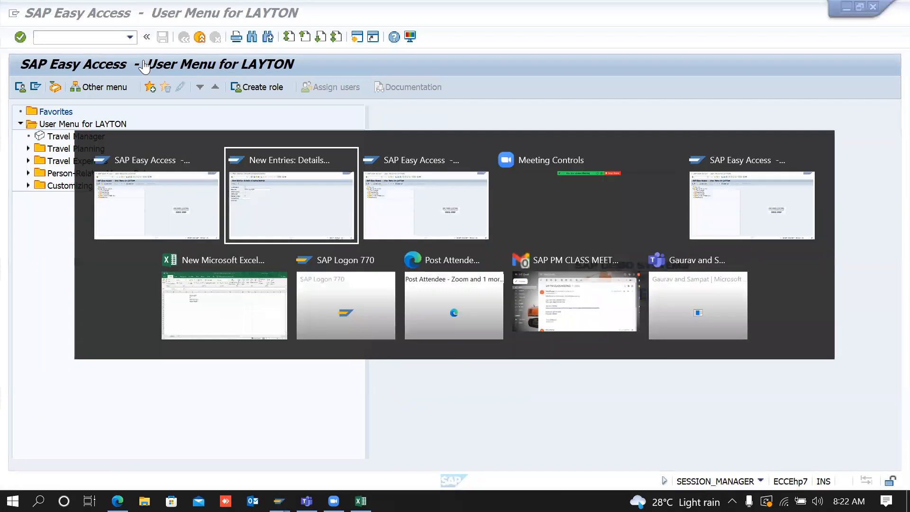
pyautogui.hotkey('alt', 'Tab')
pyautogui.press('Tab')
pyautogui.press('Tab')
pyautogui.press('Tab')
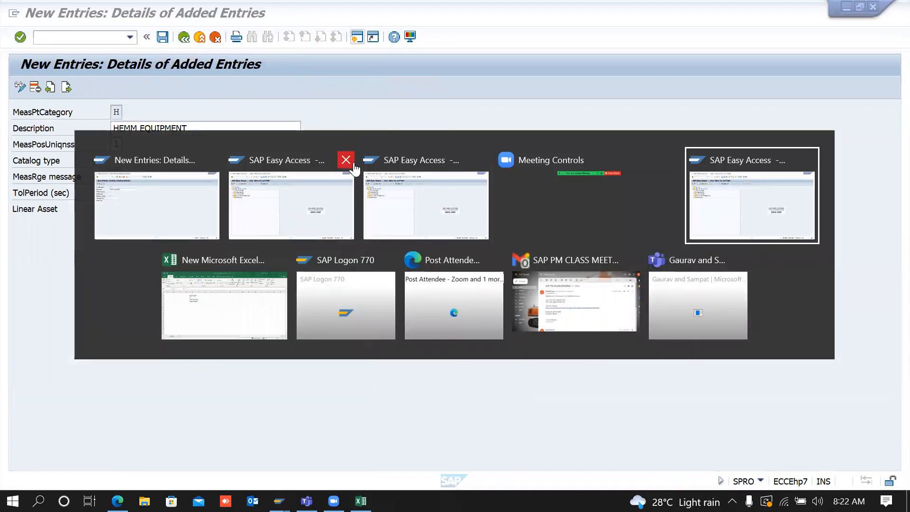
pyautogui.click(347, 160)
pyautogui.click(413, 159)
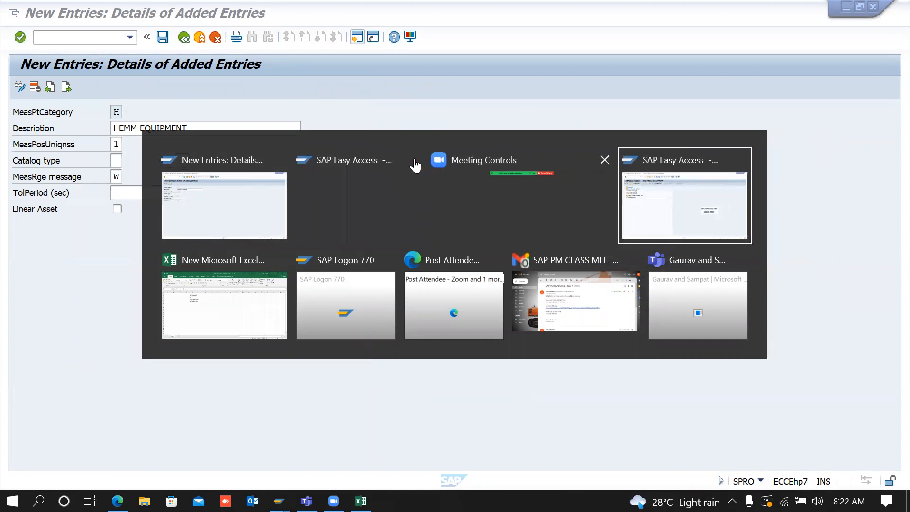
pyautogui.click(583, 210)
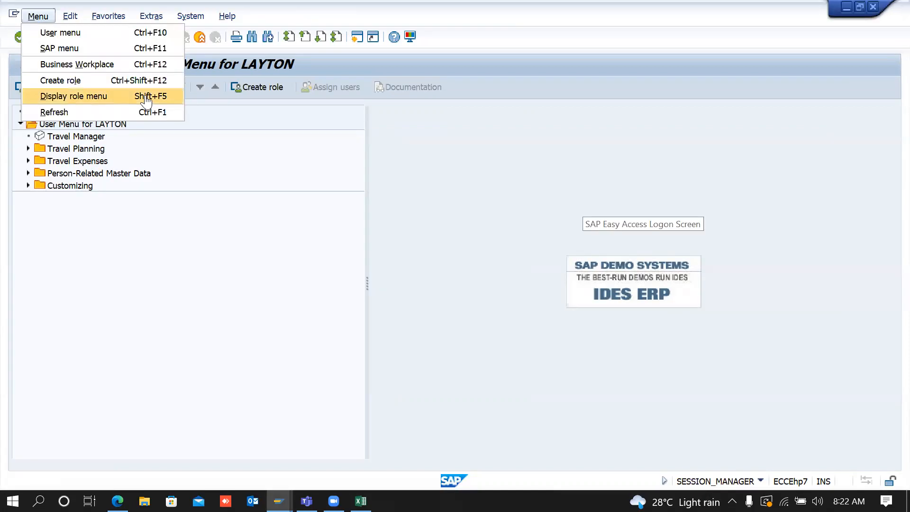
# Step: Run transaction SPRO from the command field
pyautogui.click(275, 144)
pyautogui.click(131, 39)
pyautogui.write('spro')
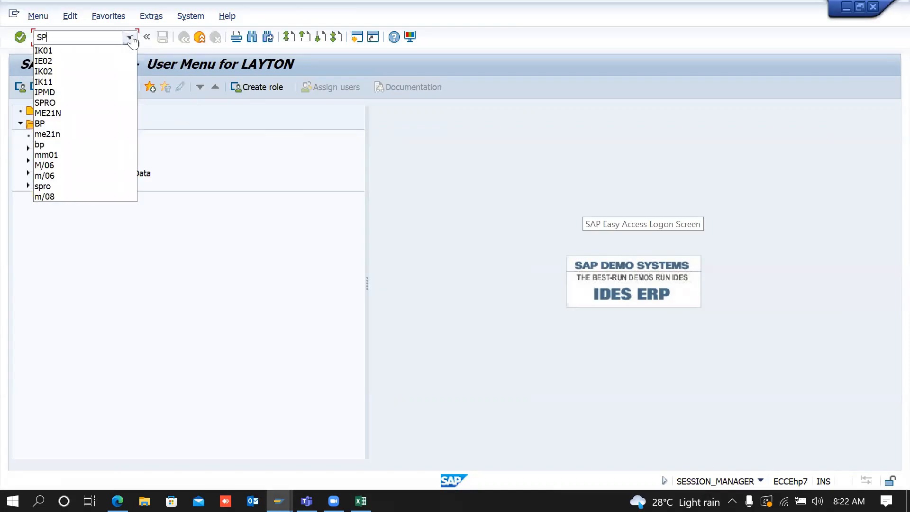
pyautogui.press('Return')
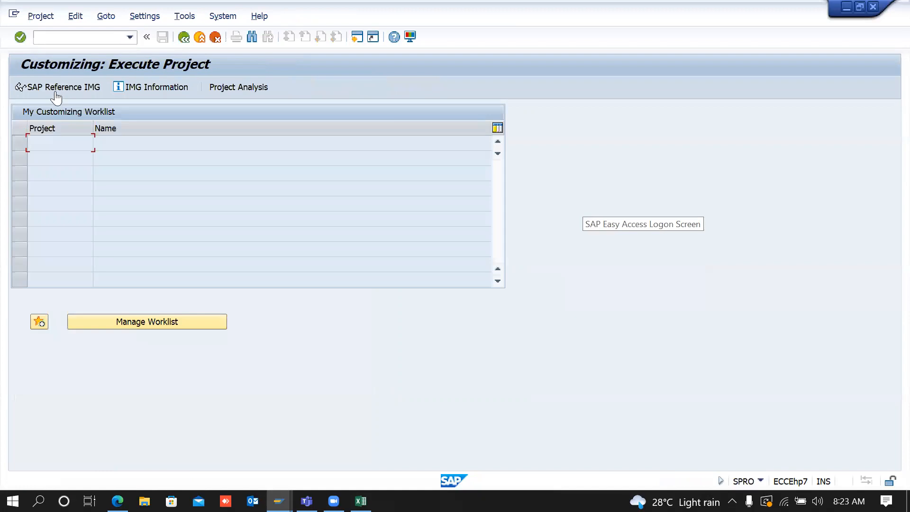
# Step: Expand the SAP Reference IMG through Plant Maintenance > Master Data > Basic Settings > Measuring Points, Counters and Measurement Documents
pyautogui.click(27, 88)
pyautogui.moveTo(893, 213); pyautogui.dragTo(894, 362)
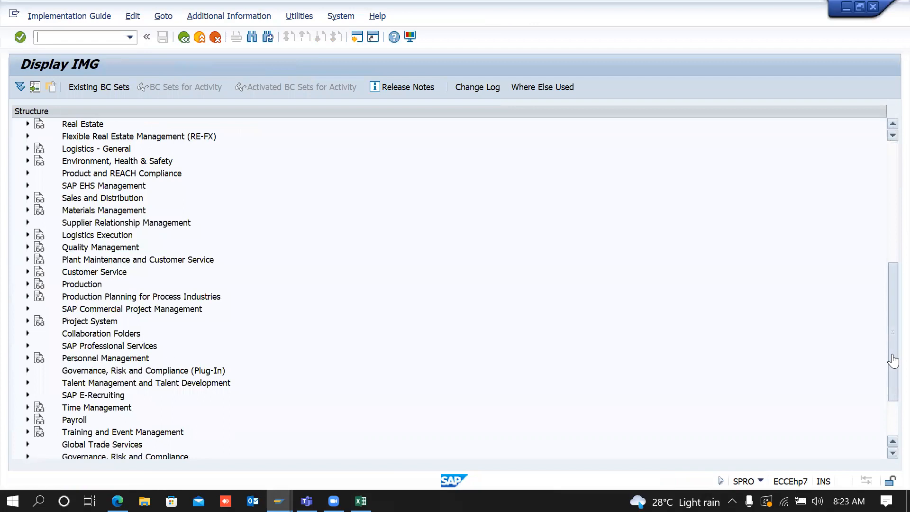
pyautogui.click(27, 223)
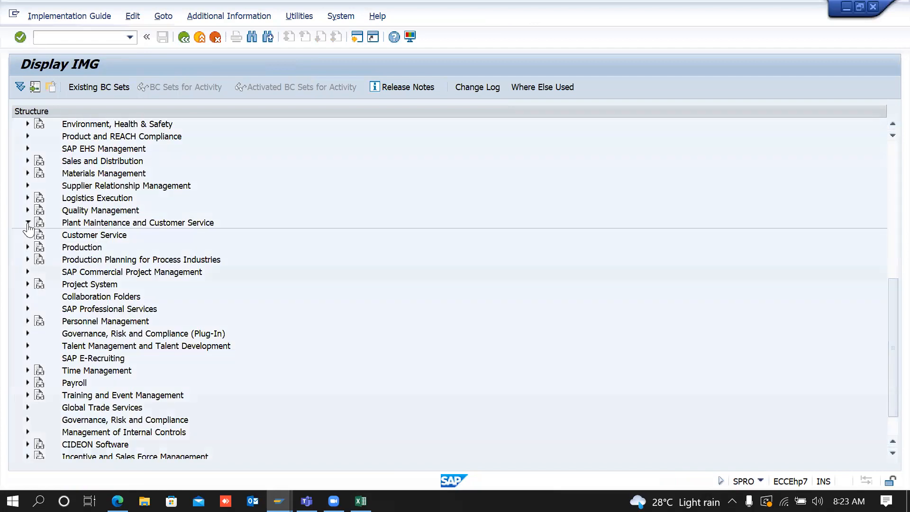
pyautogui.click(35, 236)
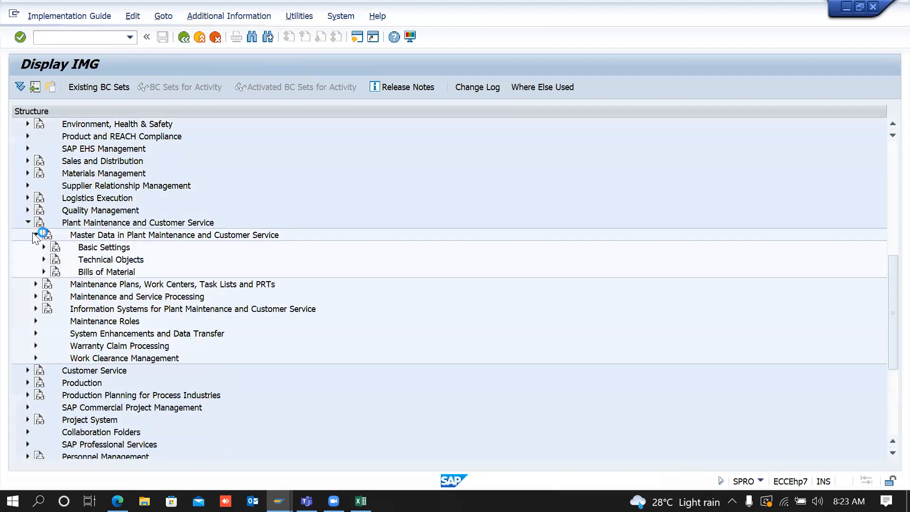
pyautogui.click(44, 247)
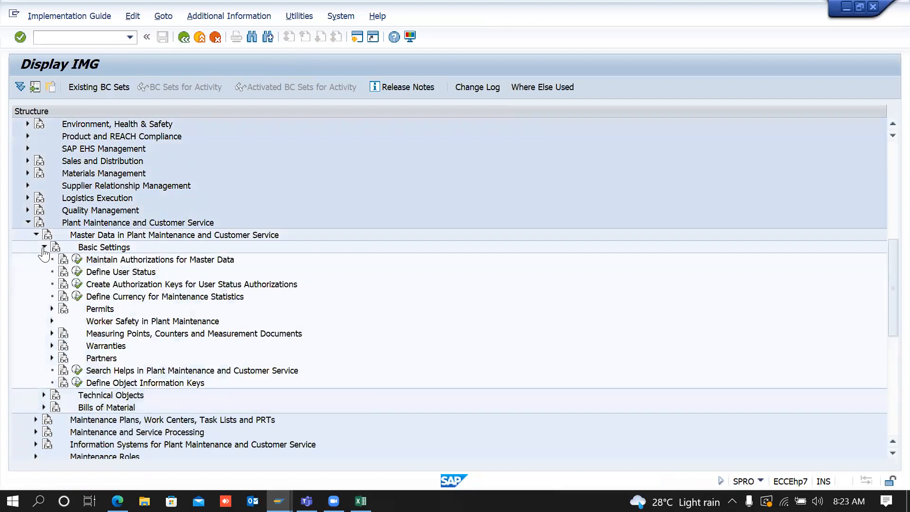
pyautogui.click(51, 334)
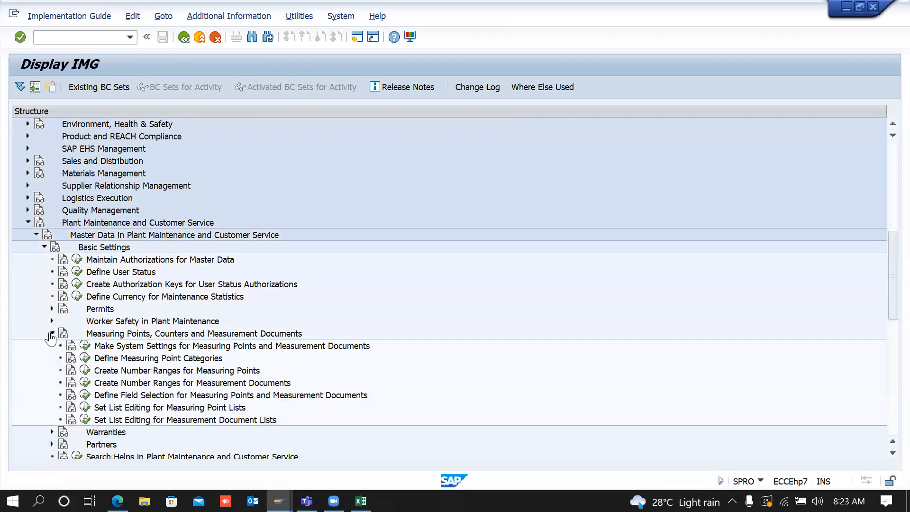
pyautogui.moveTo(175, 361); pyautogui.dragTo(90, 373)
pyautogui.click(85, 370)
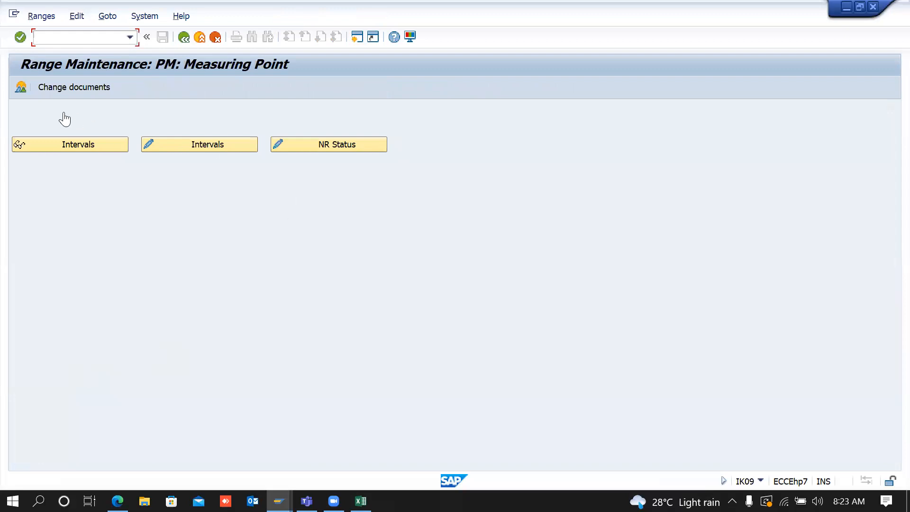
pyautogui.click(78, 145)
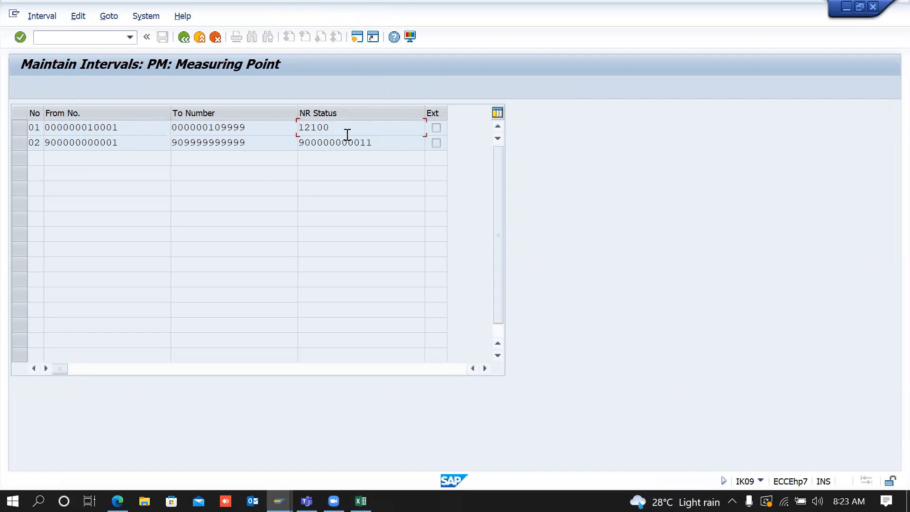
pyautogui.click(184, 38)
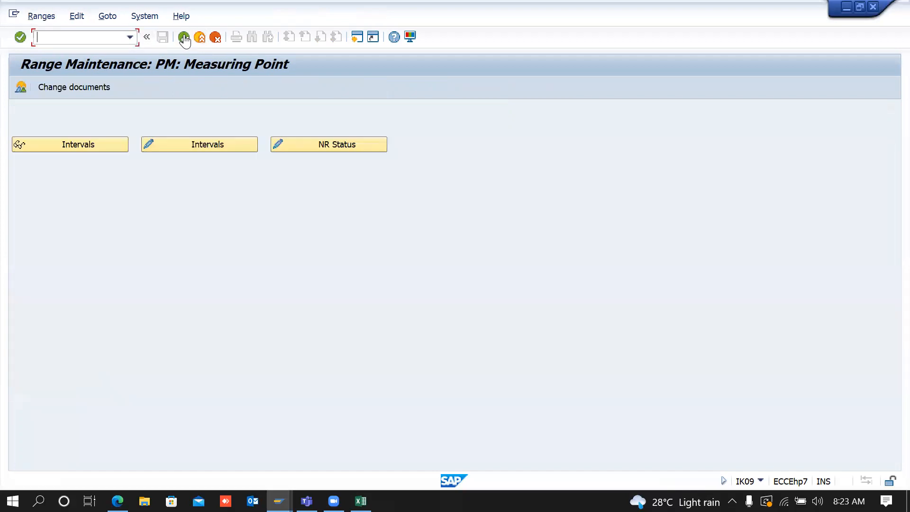
pyautogui.click(184, 38)
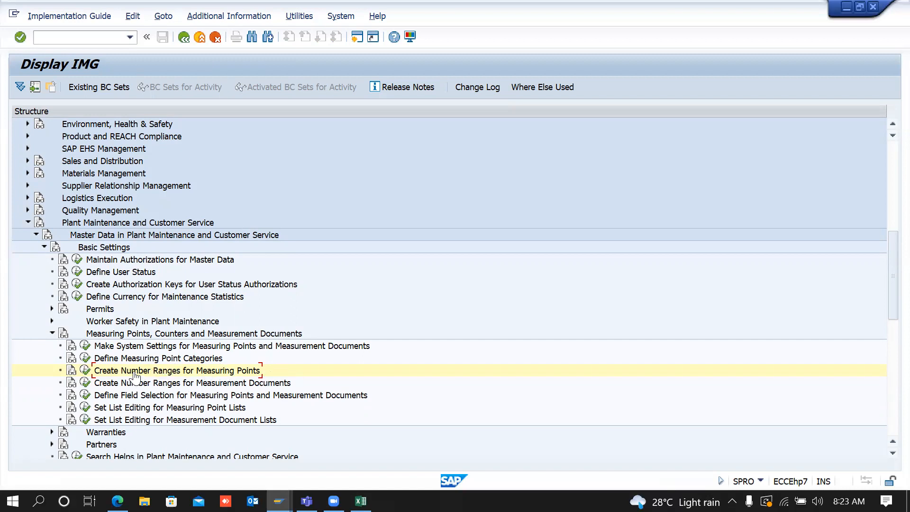
# Step: Review measurement document number interval 01 (1000000–1099999, status 1006189) and return to the IMG tree
pyautogui.click(179, 362)
pyautogui.click(86, 383)
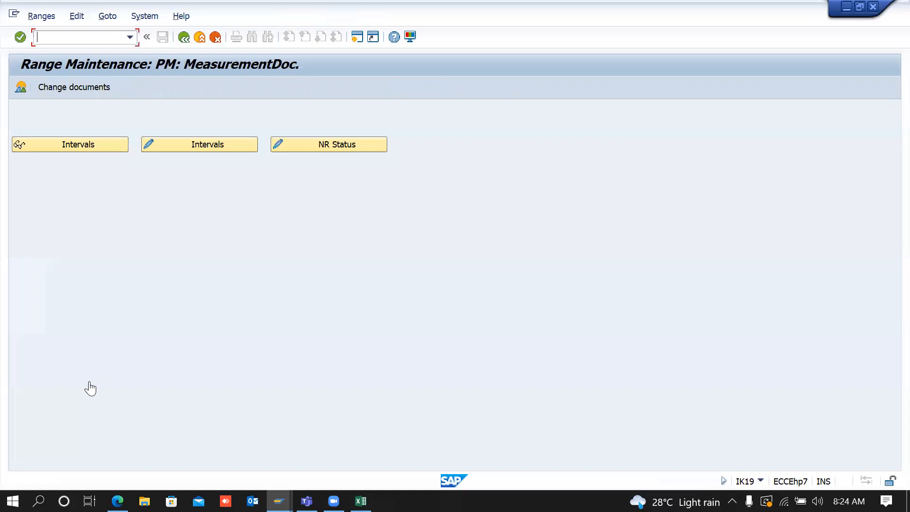
pyautogui.click(101, 147)
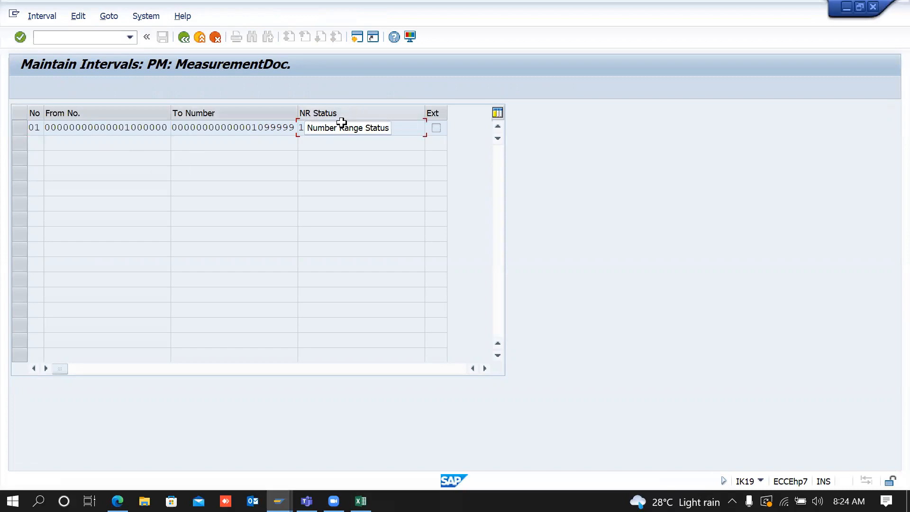
pyautogui.click(364, 126)
pyautogui.moveTo(364, 126); pyautogui.dragTo(266, 140)
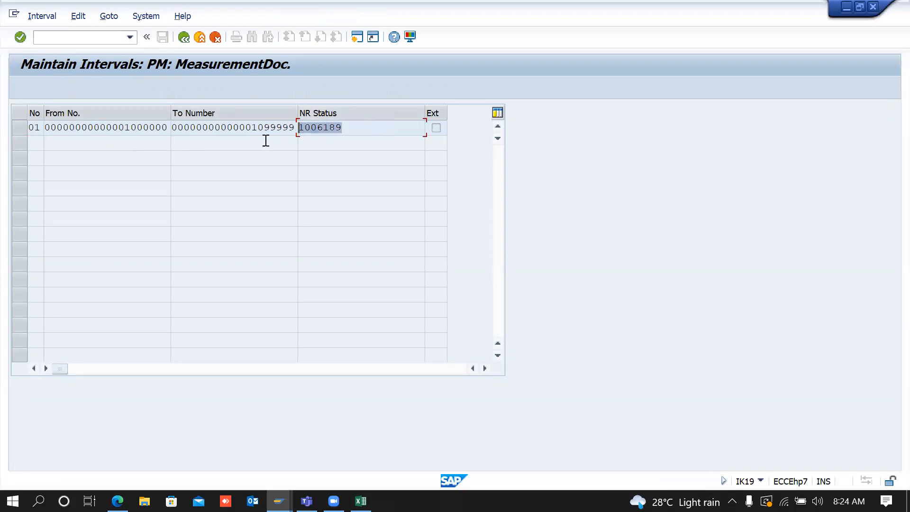
pyautogui.moveTo(362, 117); pyautogui.dragTo(256, 144)
pyautogui.moveTo(128, 128); pyautogui.dragTo(224, 127)
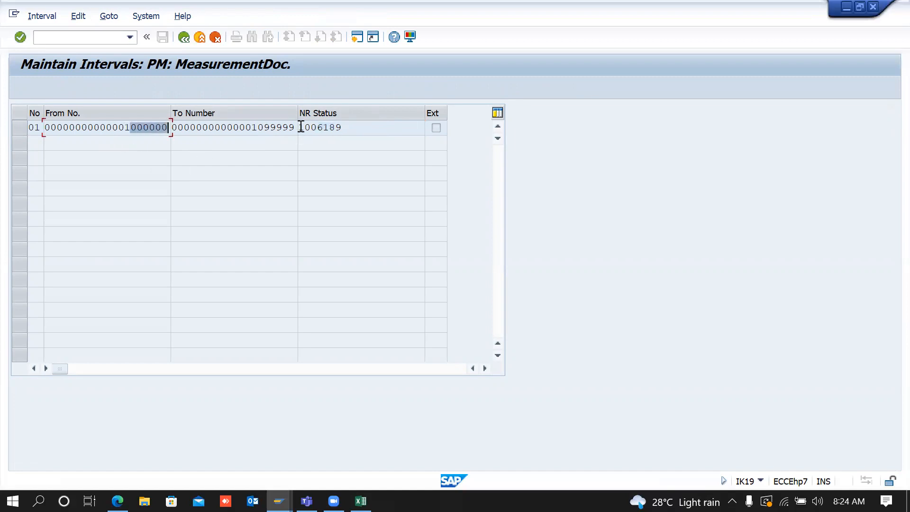
pyautogui.moveTo(349, 126); pyautogui.dragTo(242, 128)
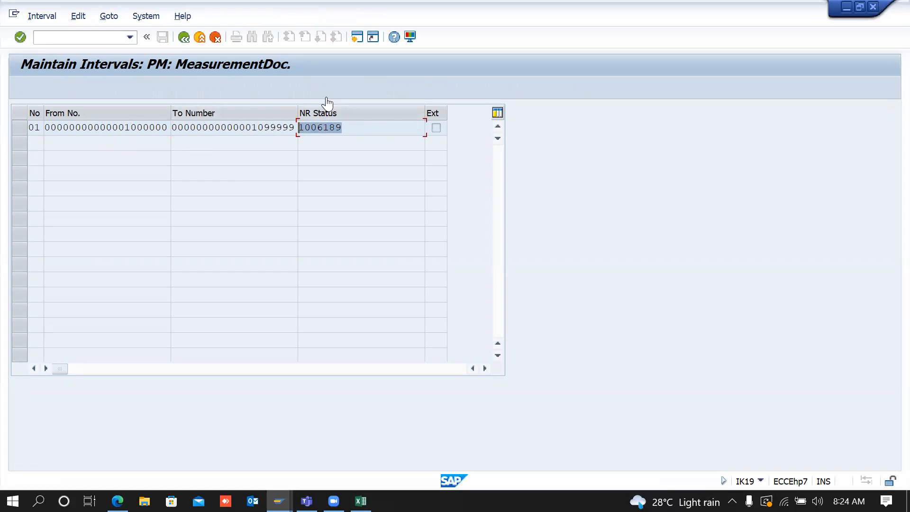
pyautogui.click(184, 44)
pyautogui.click(185, 45)
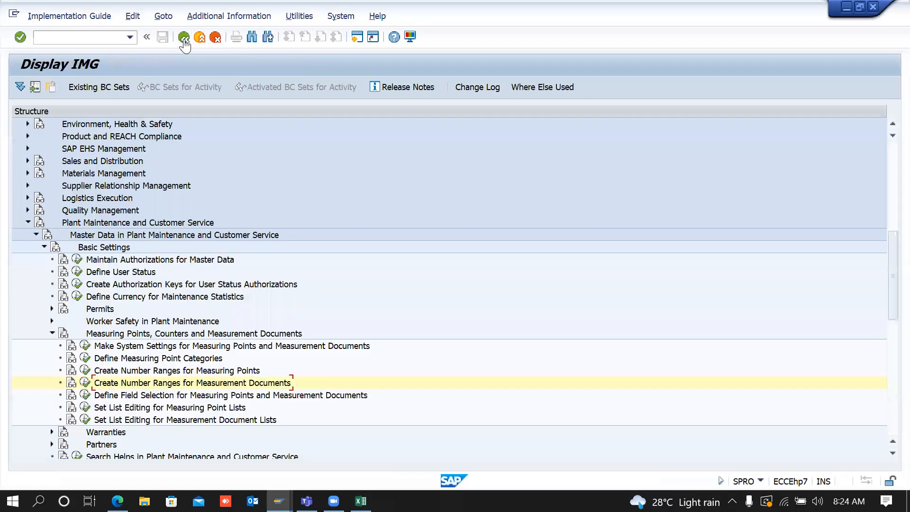
# Step: Review measuring point number interval 01, return to the IMG, and collapse the Measuring Points branch
pyautogui.click(85, 370)
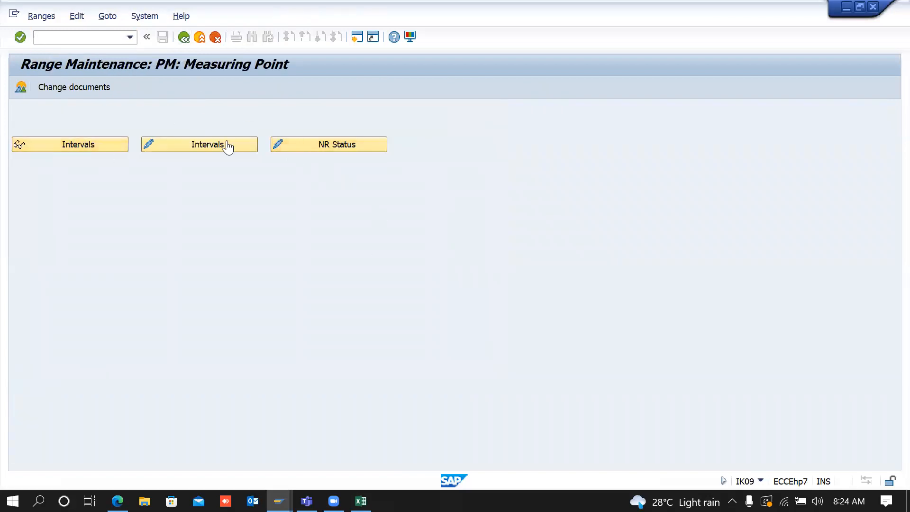
pyautogui.click(87, 142)
pyautogui.moveTo(344, 129); pyautogui.dragTo(297, 127)
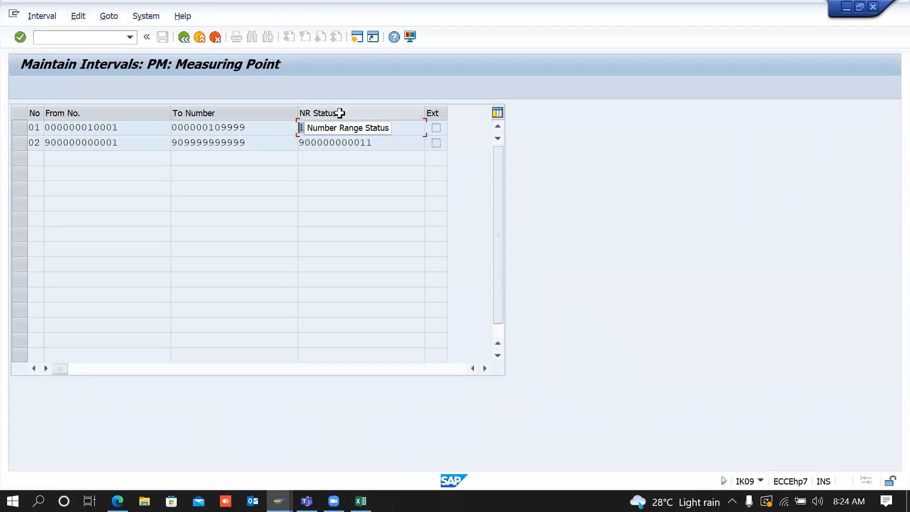
pyautogui.click(184, 37)
pyautogui.click(184, 38)
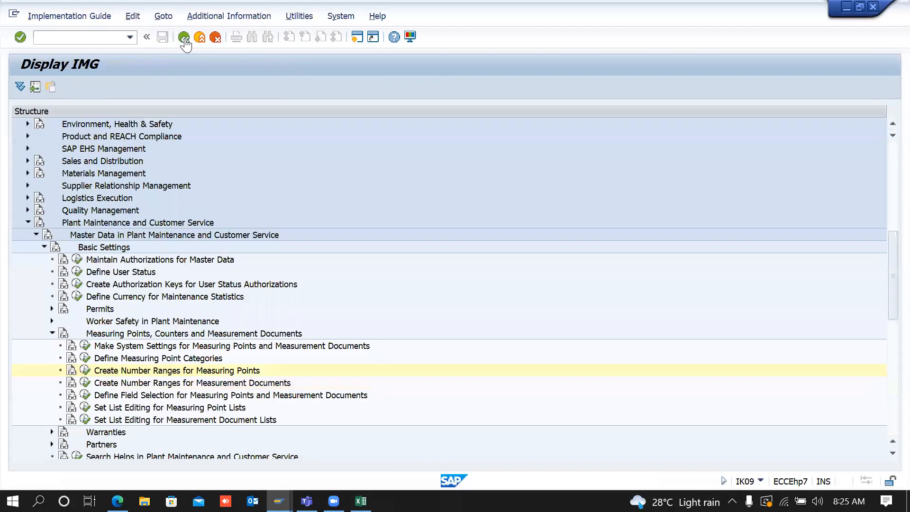
pyautogui.click(52, 333)
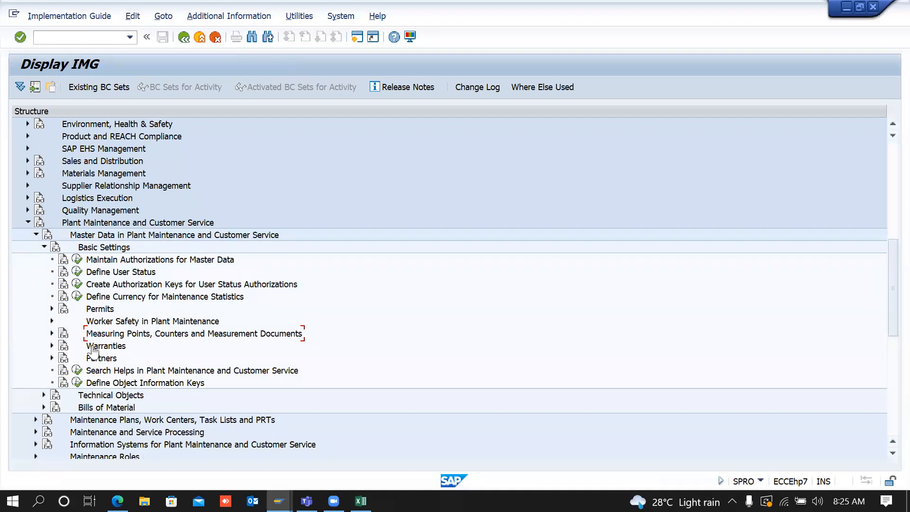
# Step: Expand Warranties and review warranty categories I and O in Check Warranty Categories
pyautogui.click(53, 346)
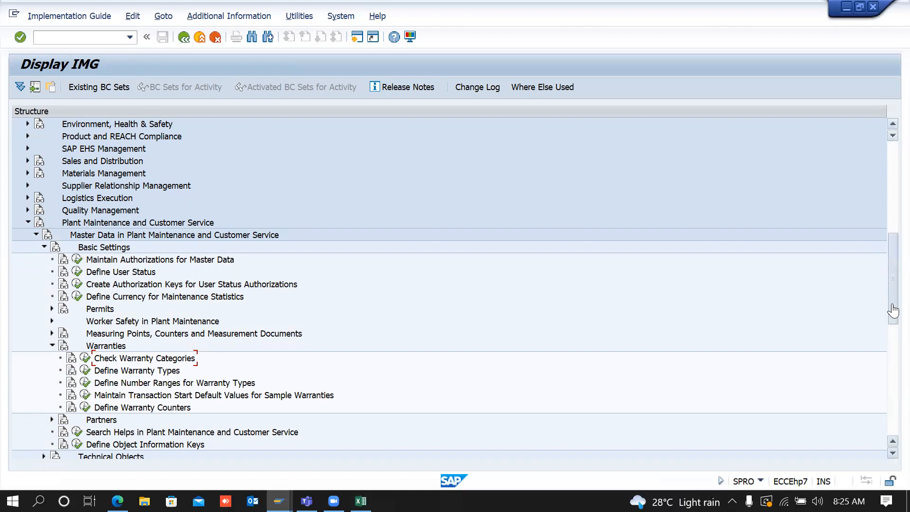
pyautogui.moveTo(894, 309); pyautogui.dragTo(893, 343)
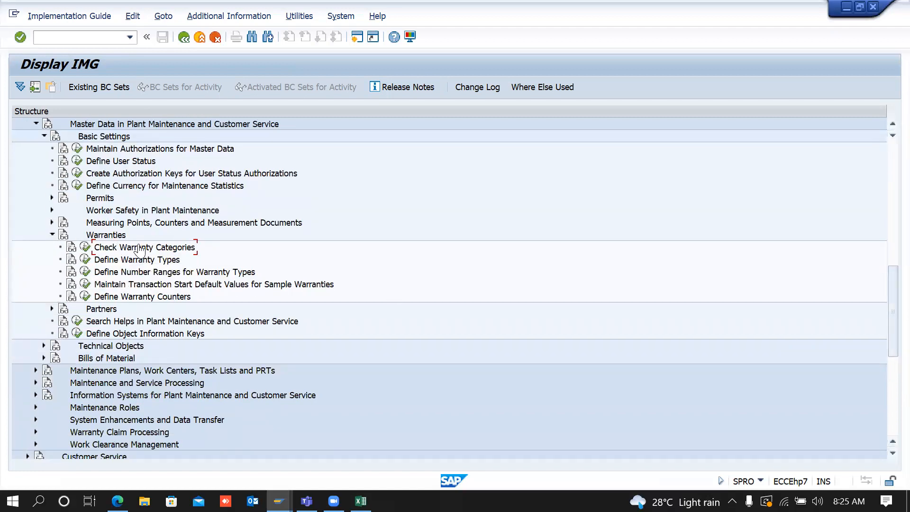
pyautogui.click(90, 251)
pyautogui.click(87, 126)
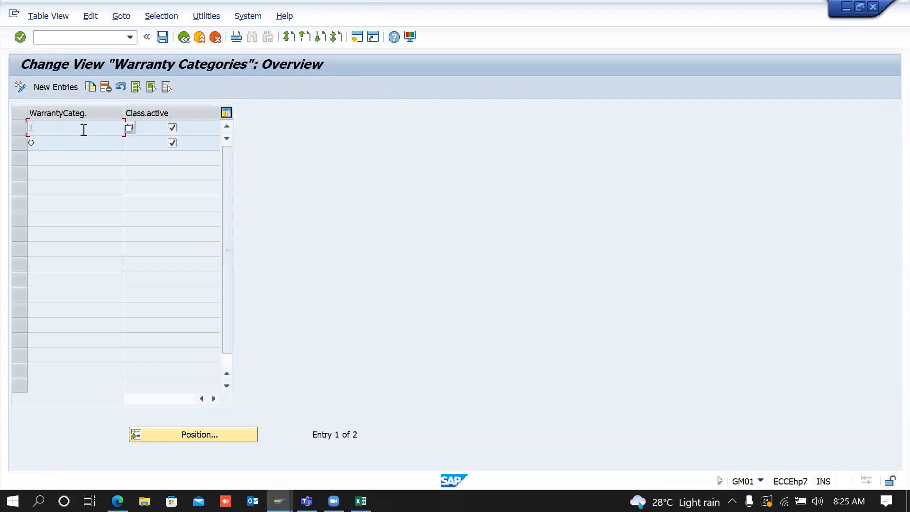
pyautogui.click(78, 149)
pyautogui.click(80, 126)
# Step: Delete warranty type M in Define Warranty Types, save under the customizing request, and return
pyautogui.click(64, 143)
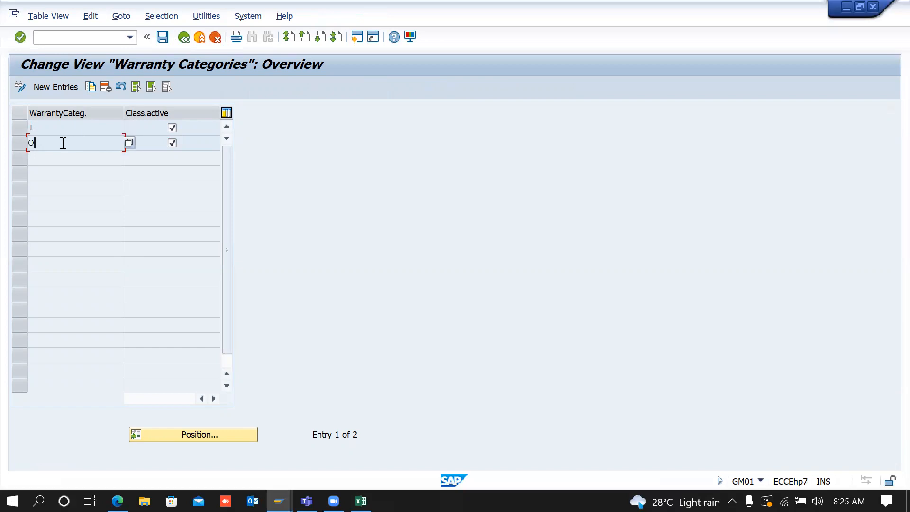
pyautogui.click(184, 36)
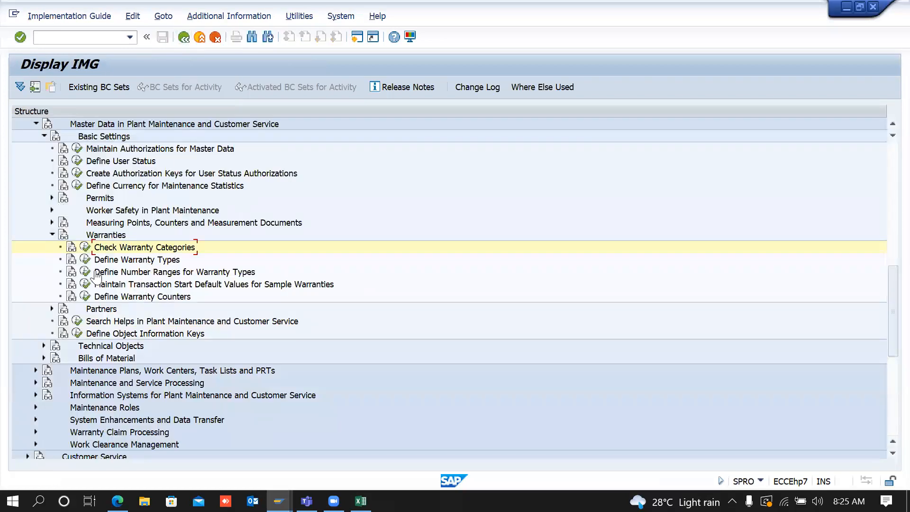
pyautogui.click(85, 260)
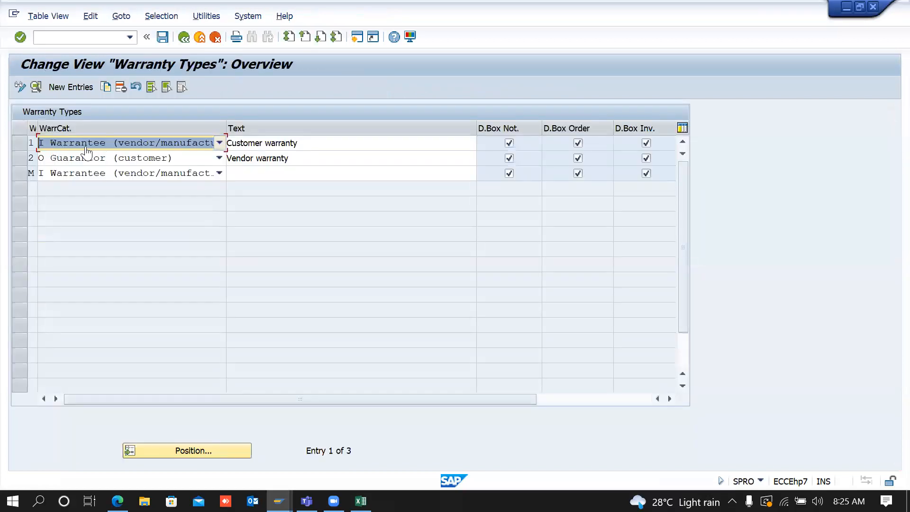
pyautogui.click(20, 174)
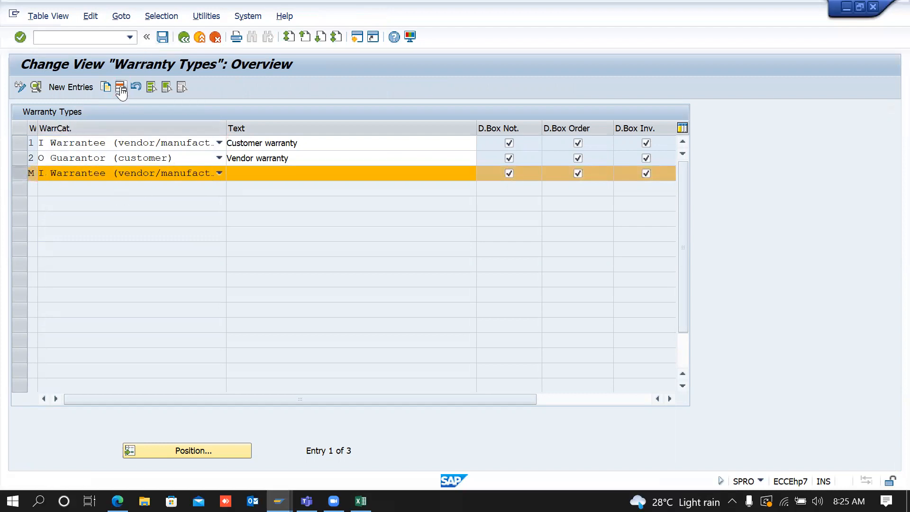
pyautogui.click(121, 89)
pyautogui.click(161, 37)
pyautogui.press('Return')
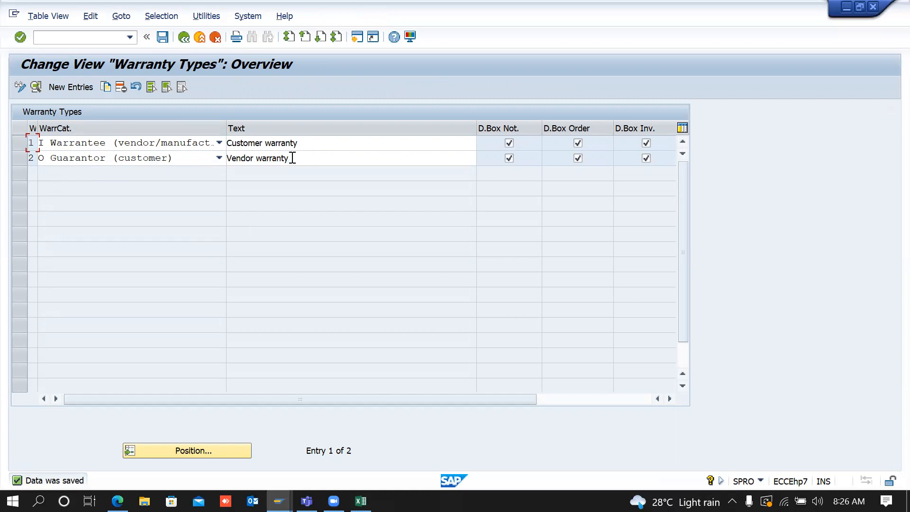
pyautogui.click(184, 38)
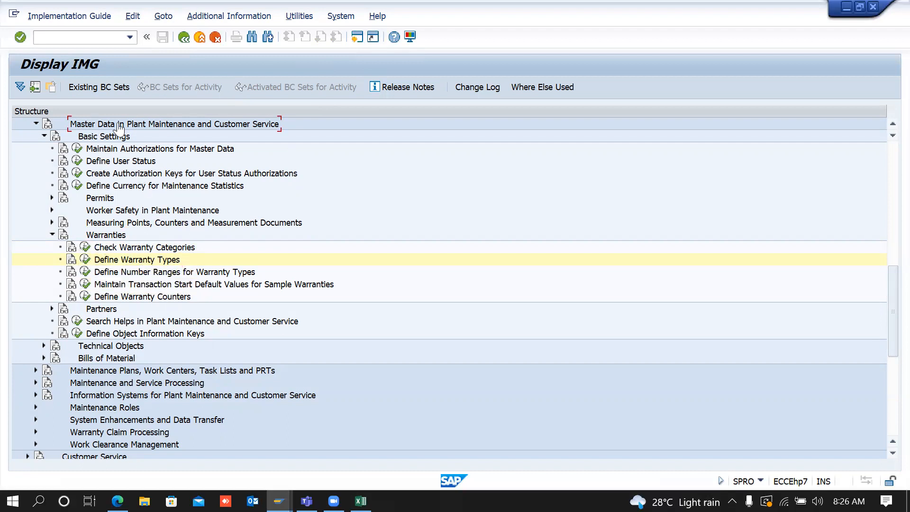
pyautogui.scroll(4, 118, 129)
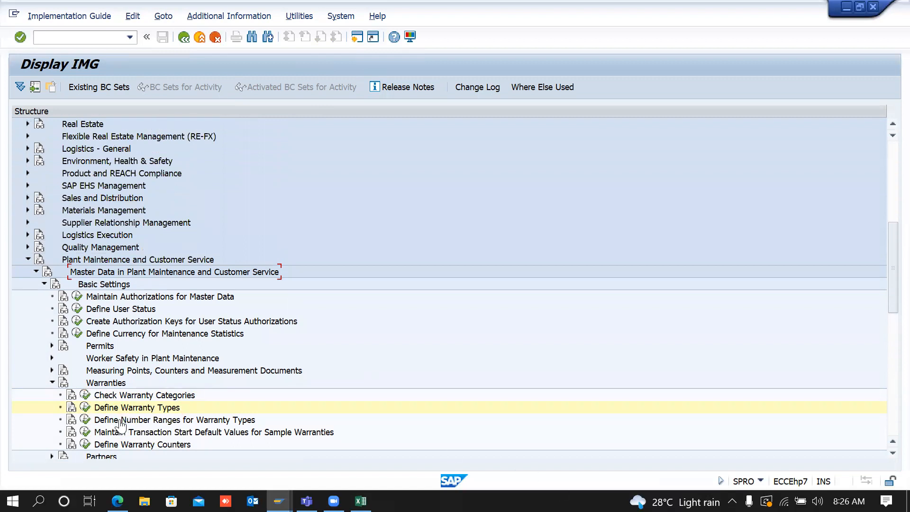
# Step: Display the master warranty number range intervals 01 and 02
pyautogui.click(85, 422)
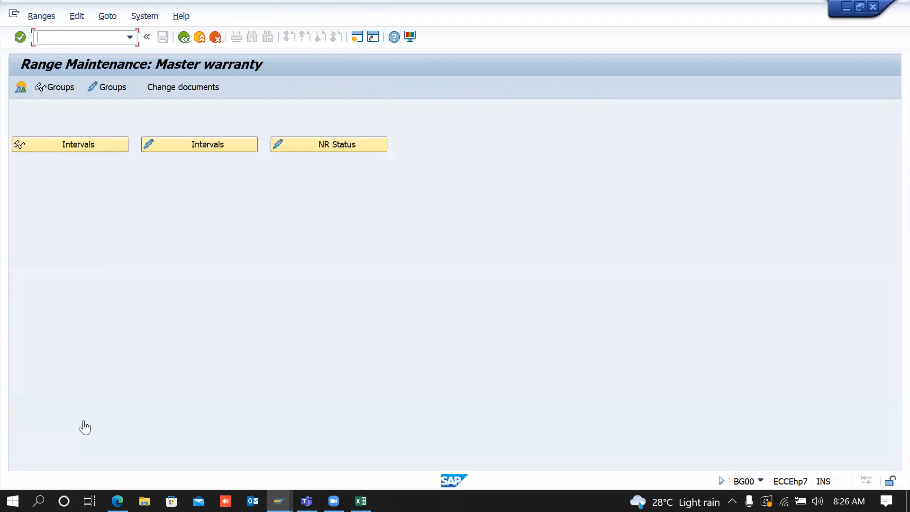
pyautogui.click(79, 146)
pyautogui.click(205, 129)
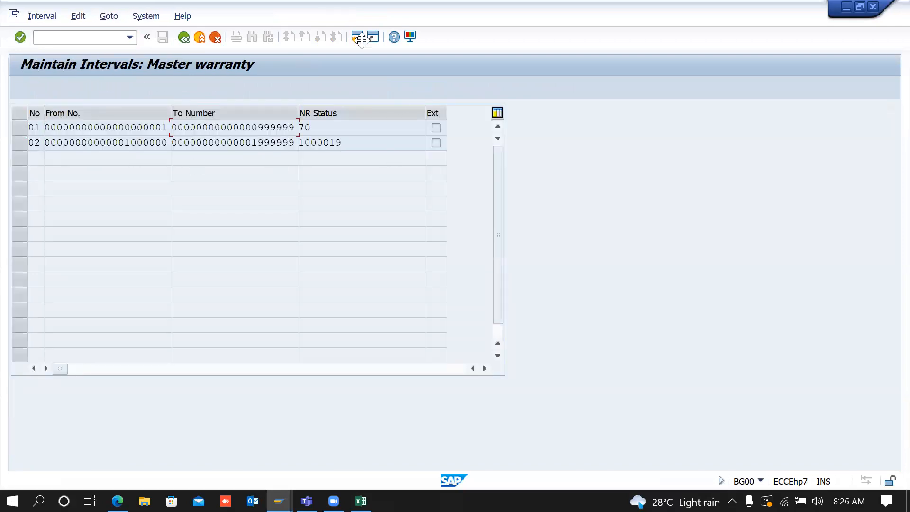
# Step: Open a second session and run transaction BG00 for master warranty number ranges
pyautogui.click(357, 37)
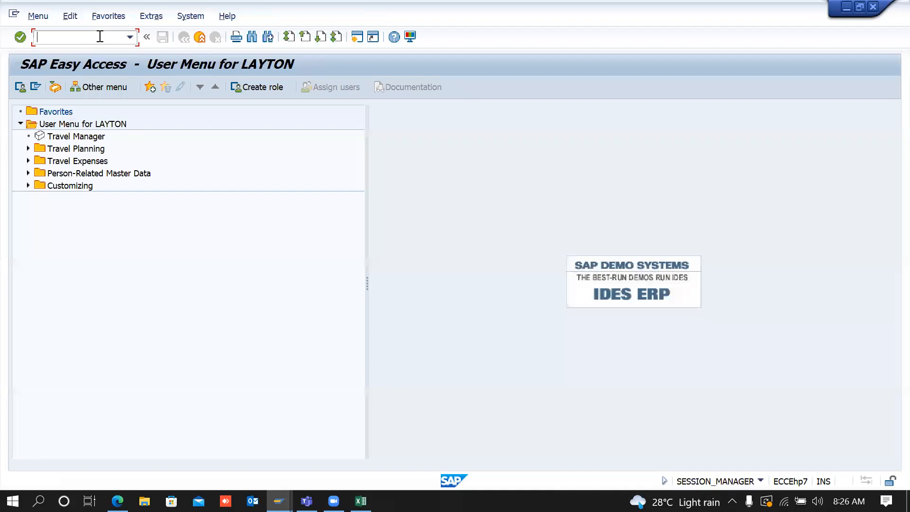
pyautogui.write('BG')
pyautogui.press('Return')
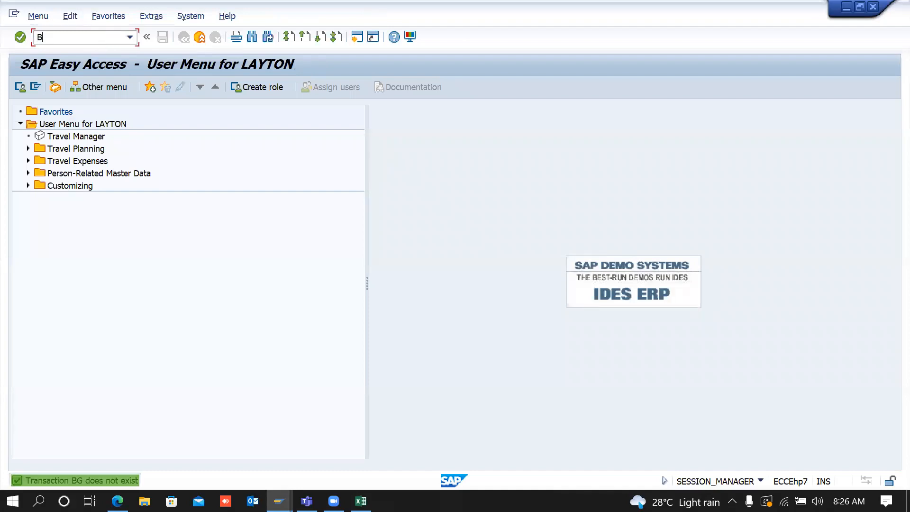
pyautogui.write('00')
pyautogui.press('Return')
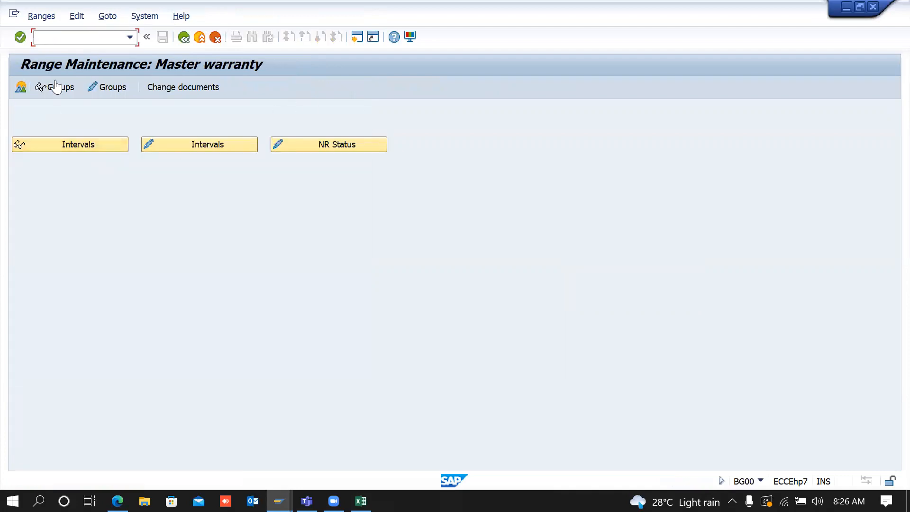
pyautogui.click(184, 37)
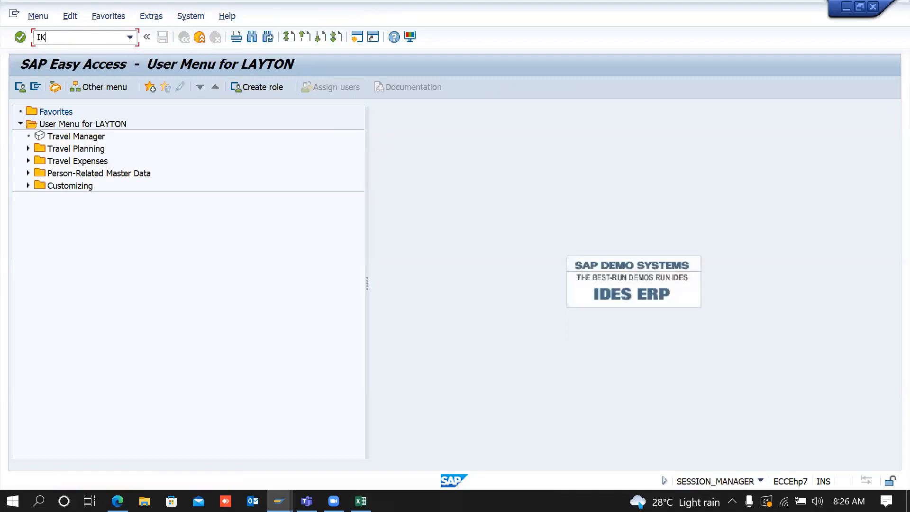
pyautogui.write('IK09')
pyautogui.press('Return')
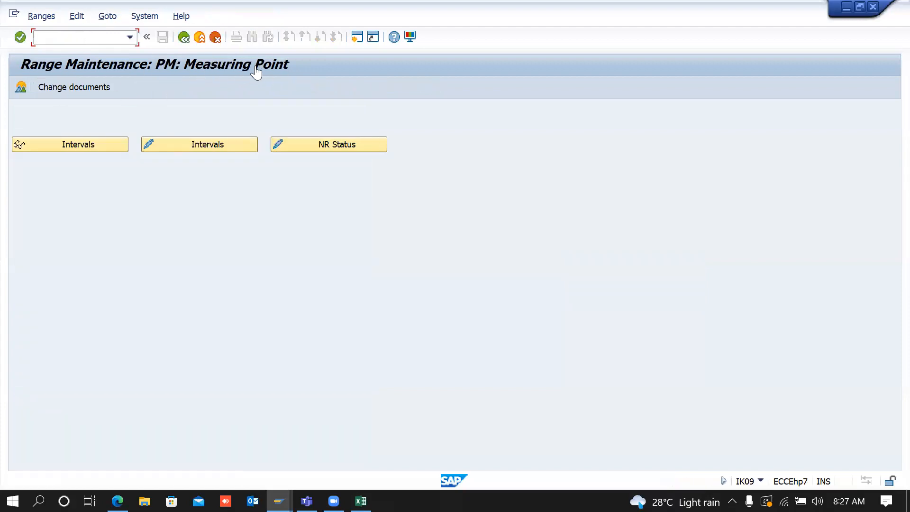
pyautogui.click(188, 40)
pyautogui.write('IK')
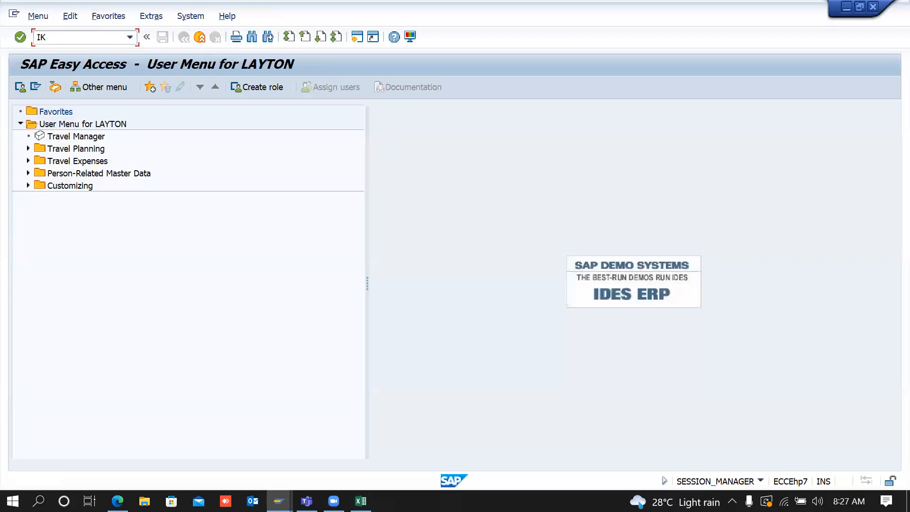
pyautogui.write('19')
pyautogui.press('Return')
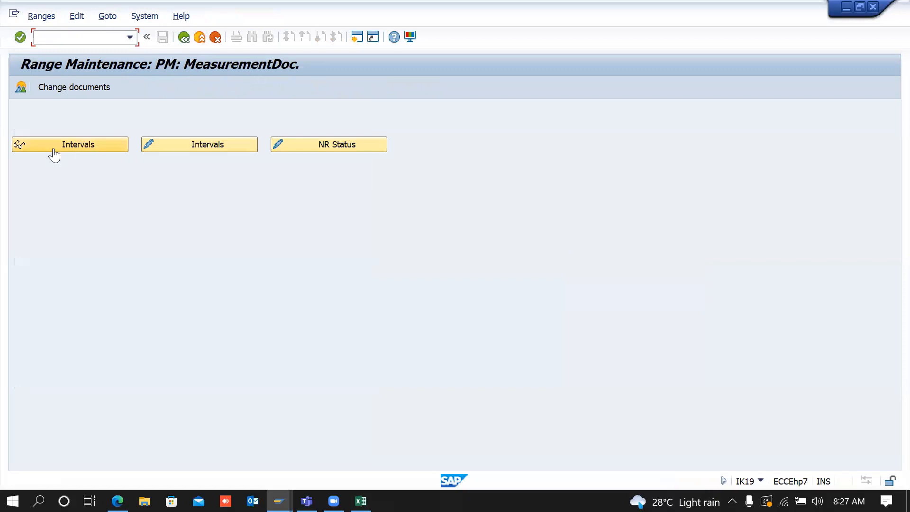
pyautogui.click(182, 41)
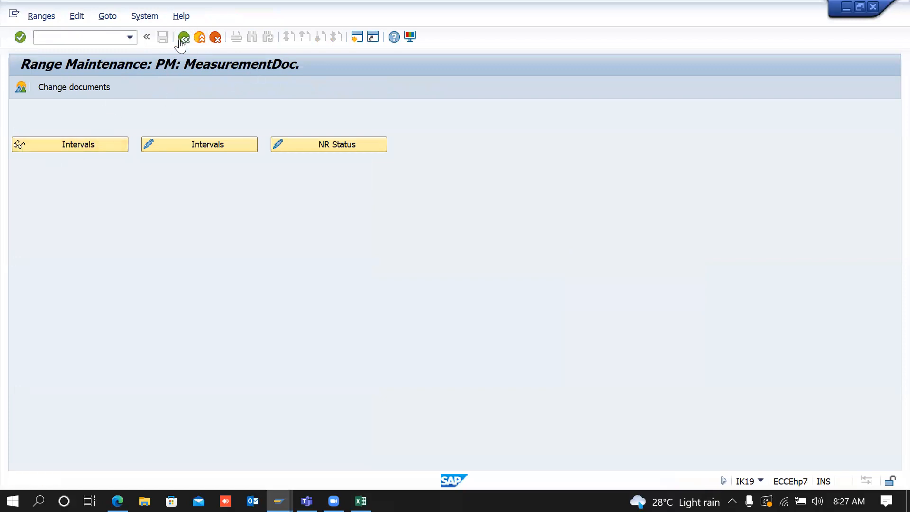
pyautogui.write('BG00')
pyautogui.press('Return')
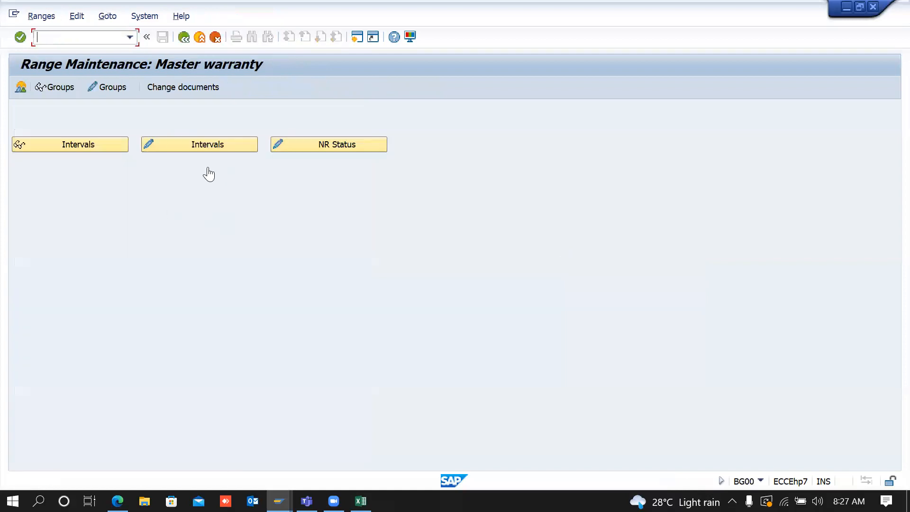
# Step: Return from the warranty number range screens to the IMG tree, collapse Warranties, and open Define Object Information Keys
pyautogui.click(184, 38)
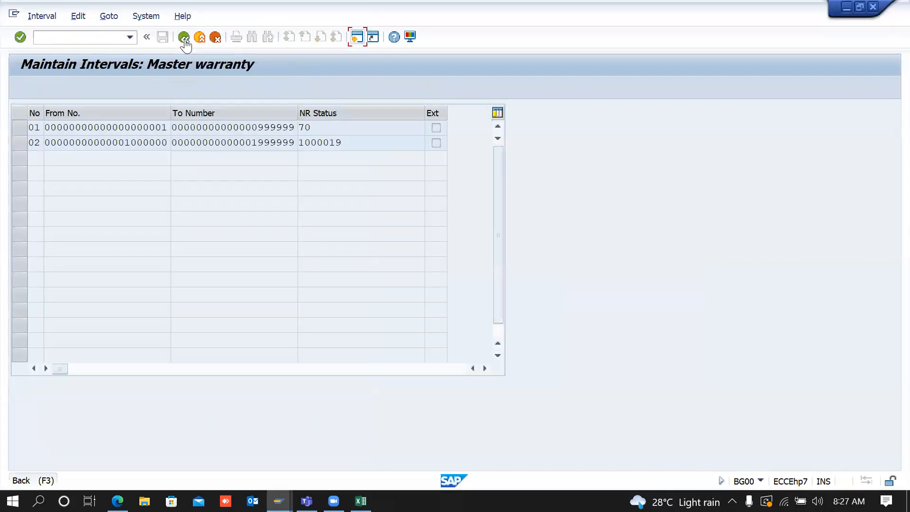
pyautogui.click(184, 38)
pyautogui.click(184, 38)
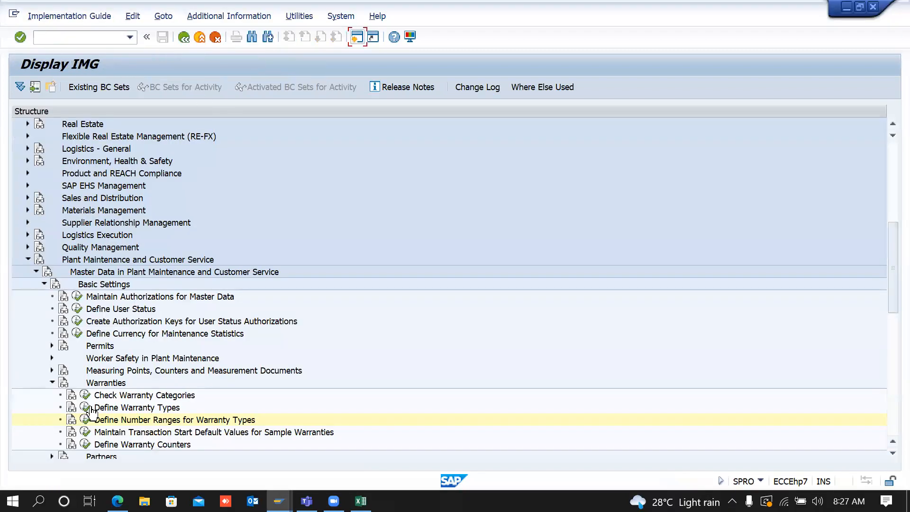
pyautogui.click(53, 383)
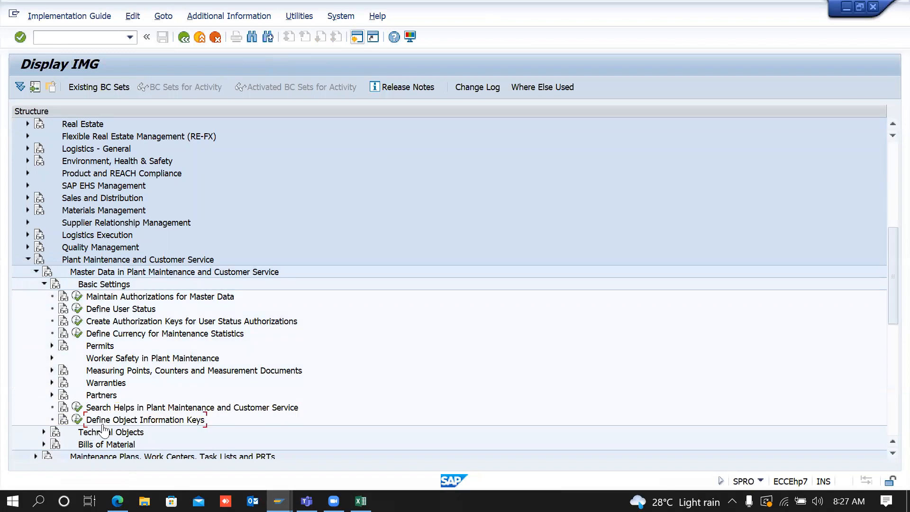
pyautogui.click(77, 420)
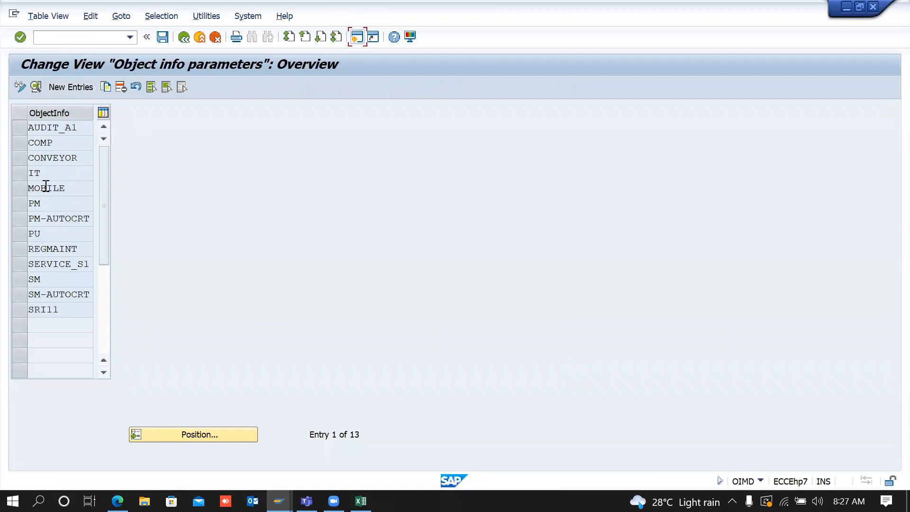
# Step: Show the details of object information key PM: 999 days, automatic display on
pyautogui.click(45, 205)
pyautogui.click(19, 204)
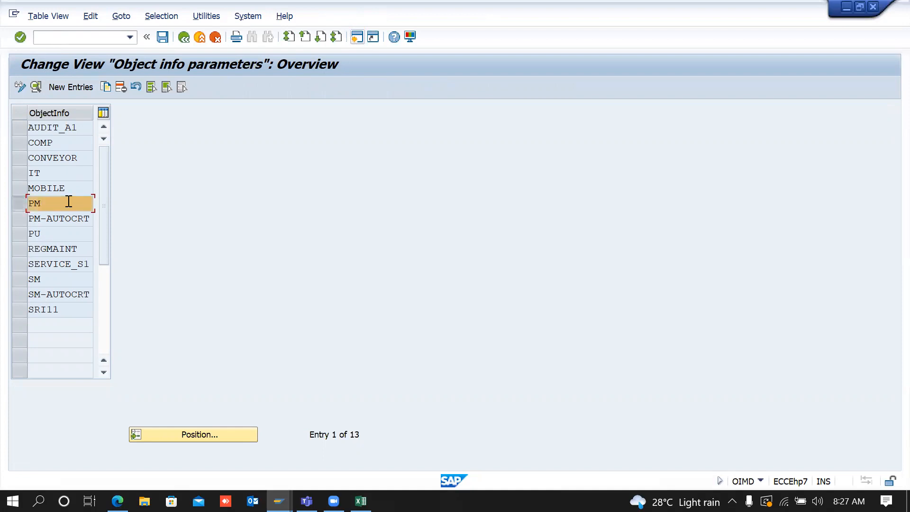
pyautogui.click(38, 91)
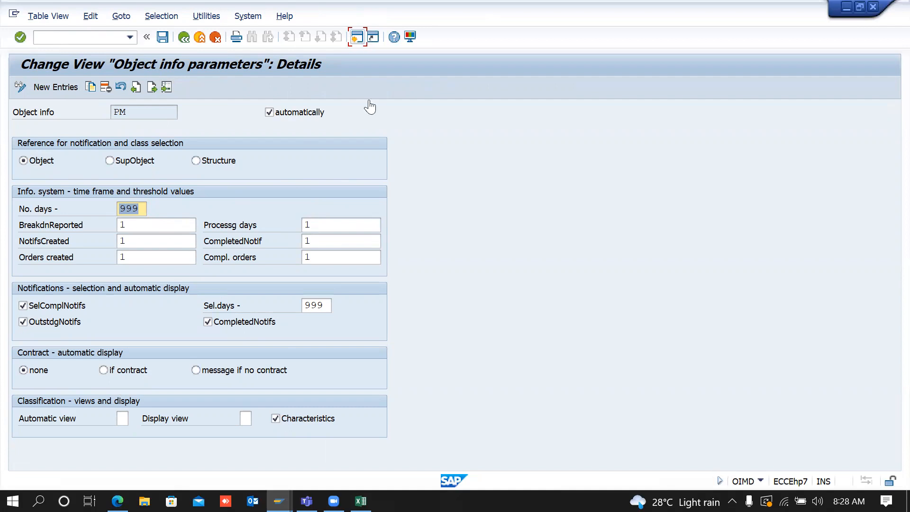
# Step: Try a new M1 maintenance request notification via IW21, then go back to the PM details
pyautogui.click(358, 38)
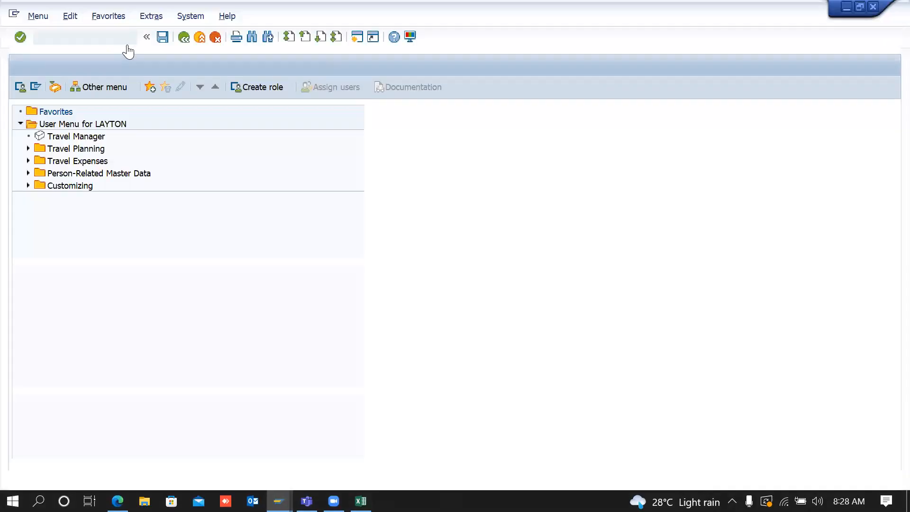
pyautogui.write('IW21')
pyautogui.press('Return')
pyautogui.write('M1')
pyautogui.press('Return')
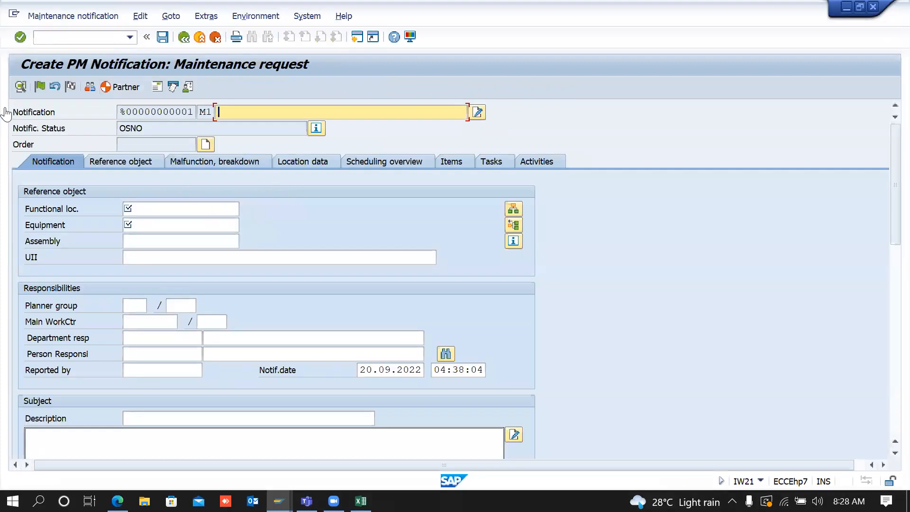
pyautogui.click(171, 227)
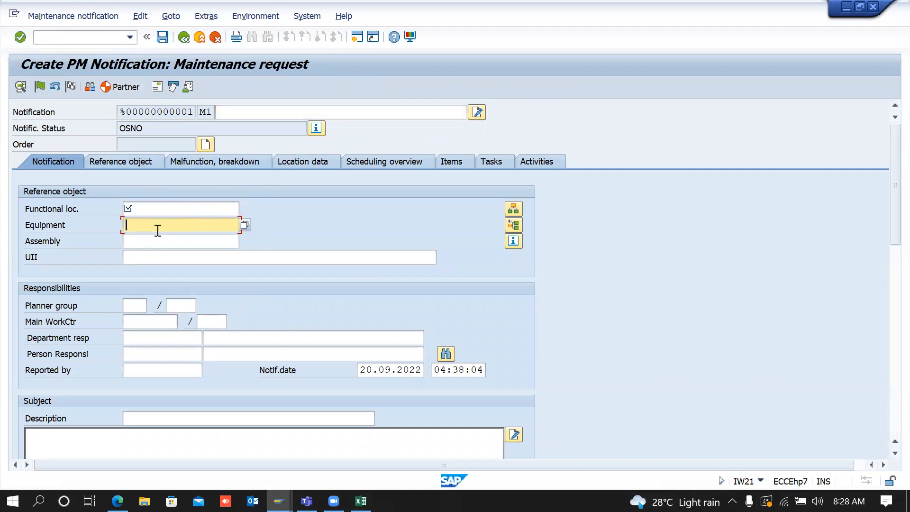
pyautogui.click(183, 45)
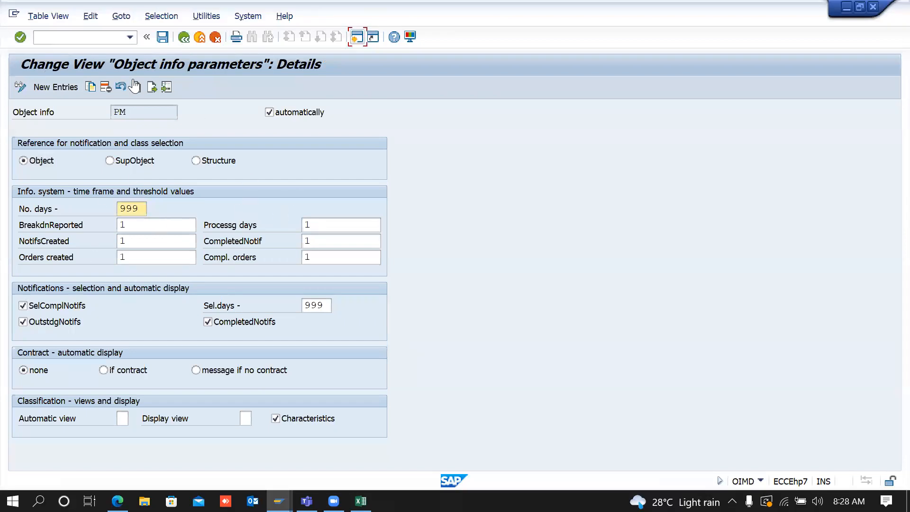
# Step: Raise No. days and Sel.days for object info key PM from 999 to 9999
pyautogui.click(131, 112)
pyautogui.click(145, 208)
pyautogui.write('9')
pyautogui.press('Tab')
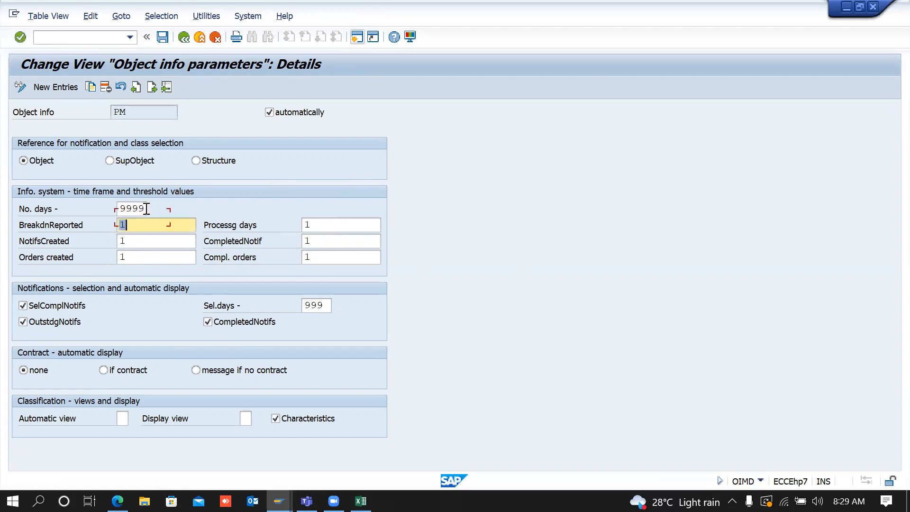
pyautogui.click(326, 309)
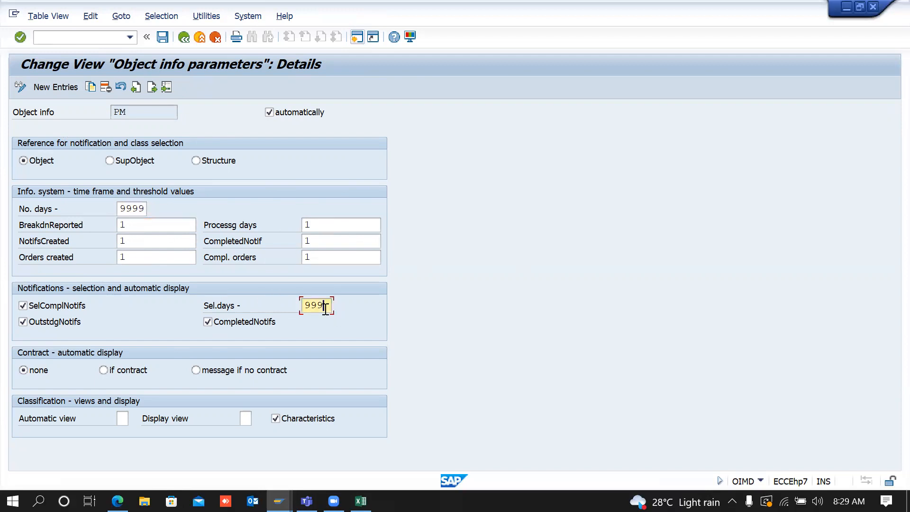
pyautogui.write('9')
# Step: Save the PM changes under the customizing request and return to the IMG tree
pyautogui.click(162, 37)
pyautogui.press('Return')
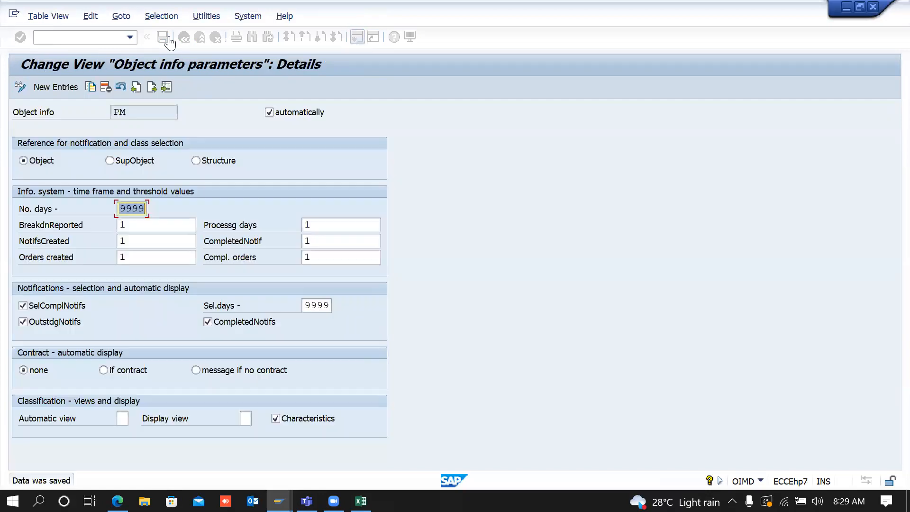
pyautogui.click(184, 38)
pyautogui.click(184, 38)
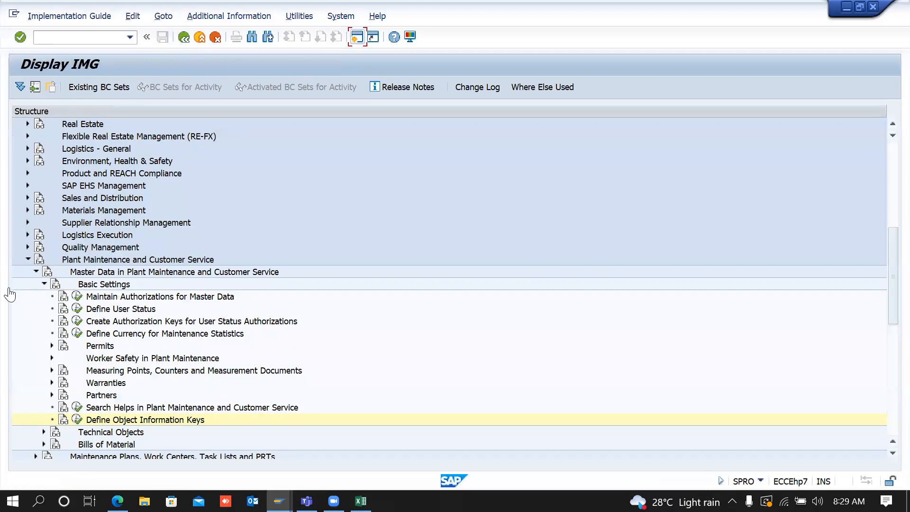
# Step: Collapse Basic Settings and expand Technical Objects › General Data to reveal its activities
pyautogui.click(45, 284)
pyautogui.click(43, 297)
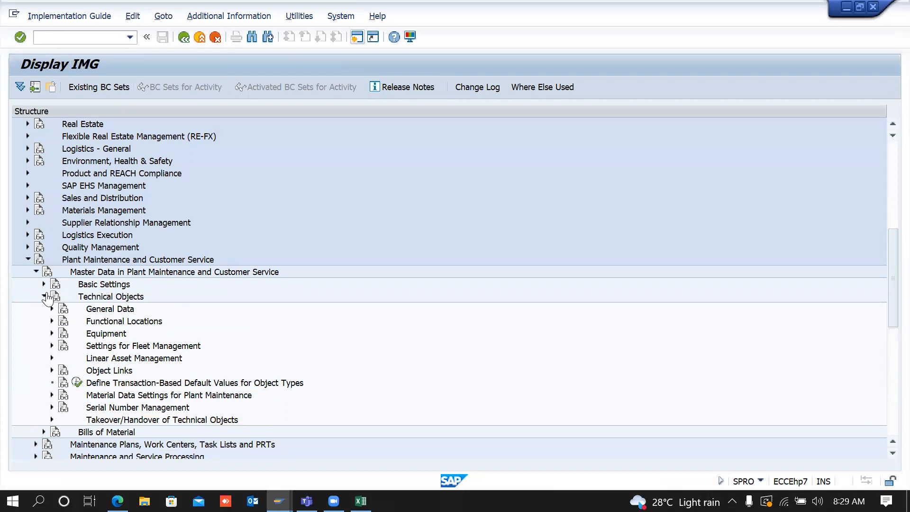
pyautogui.click(113, 311)
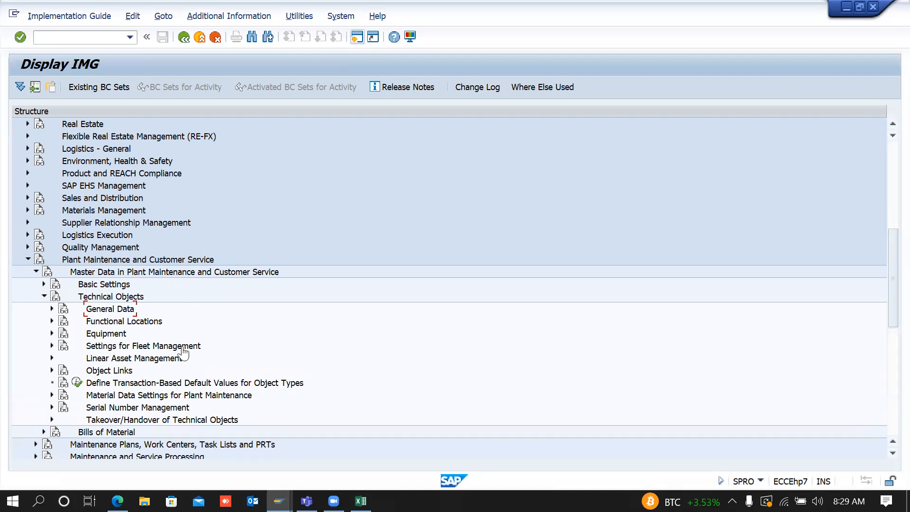
pyautogui.click(139, 348)
pyautogui.click(53, 309)
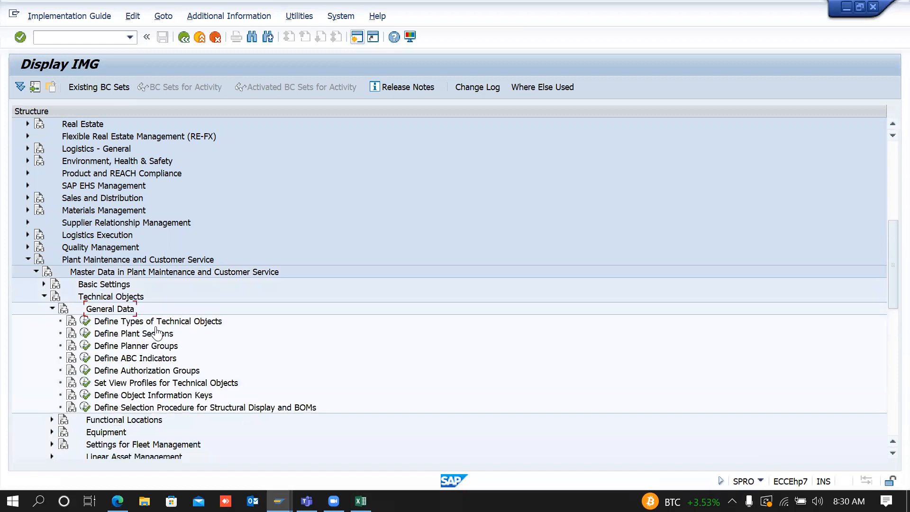
pyautogui.click(358, 42)
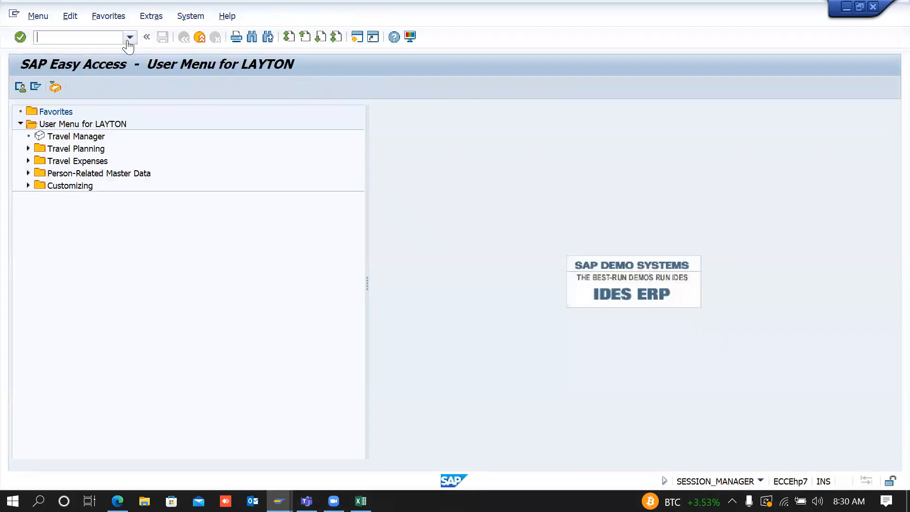
pyautogui.hotkey('alt', 'Tab')
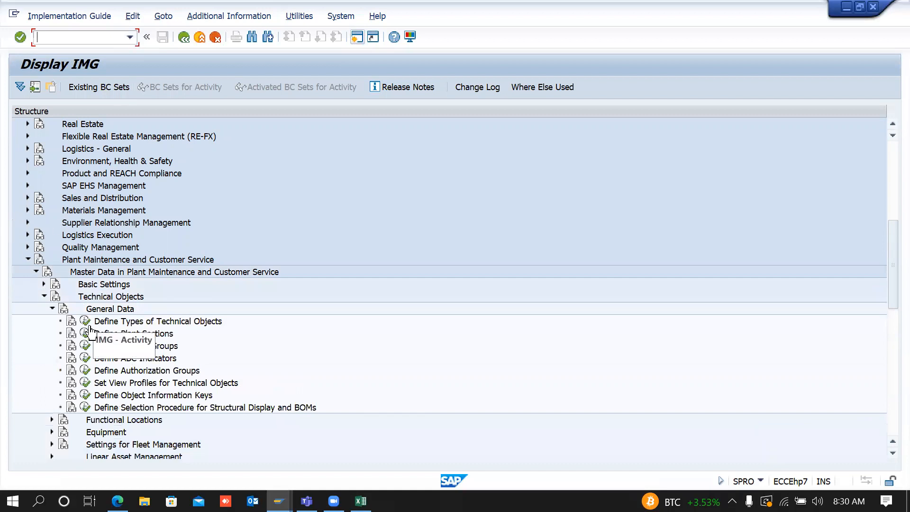
pyautogui.hotkey('alt', 'Tab')
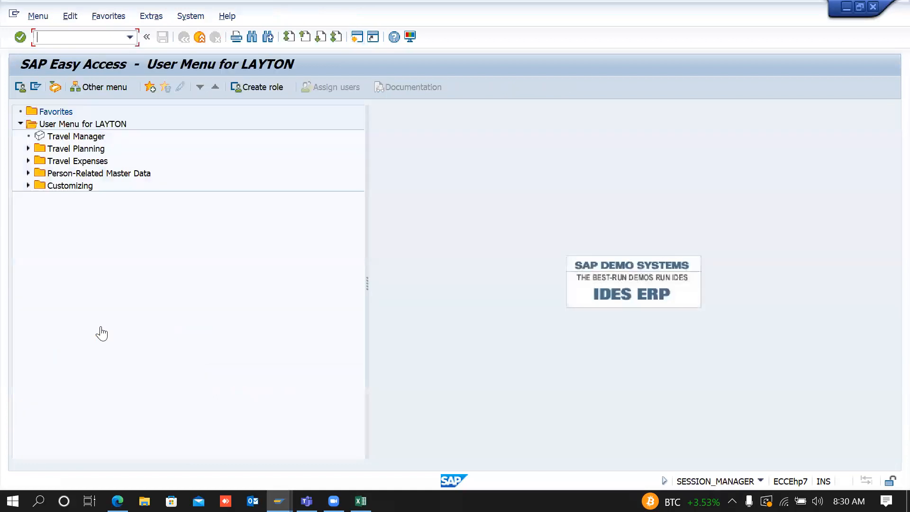
pyautogui.write('IE01')
pyautogui.press('Return')
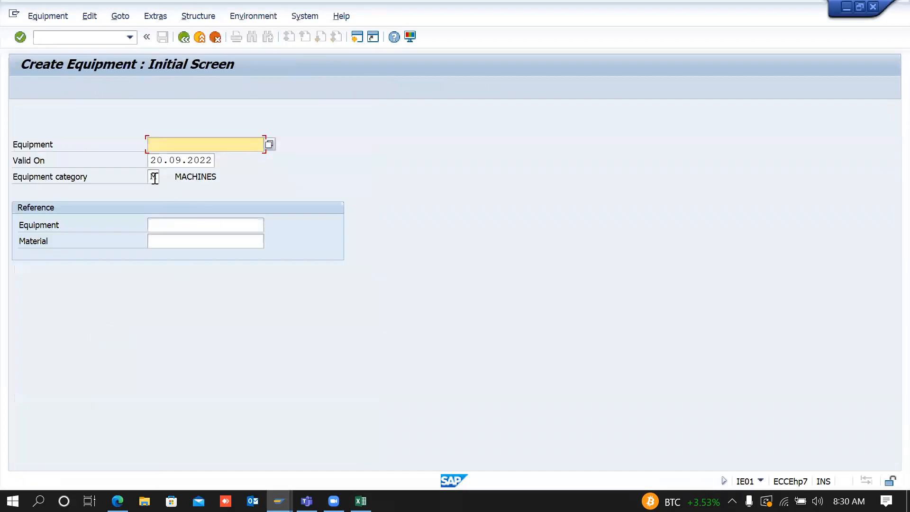
pyautogui.click(154, 177)
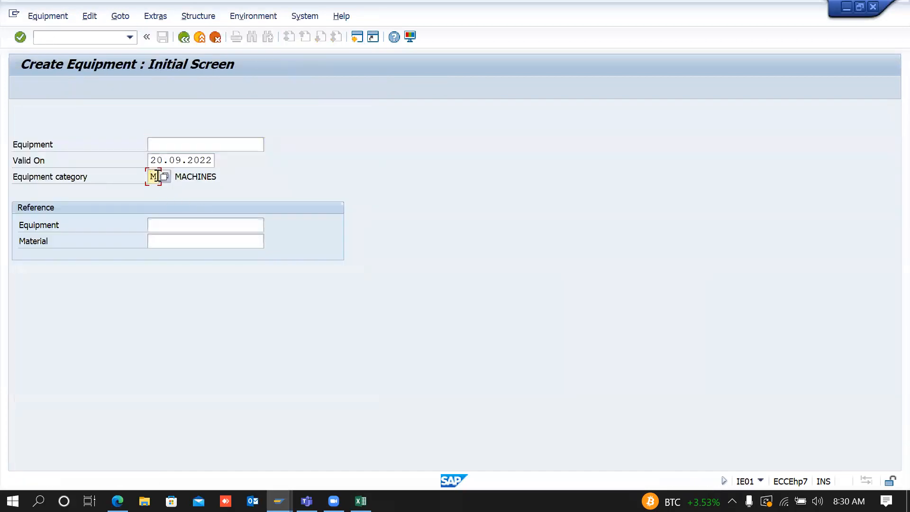
pyautogui.press('Return')
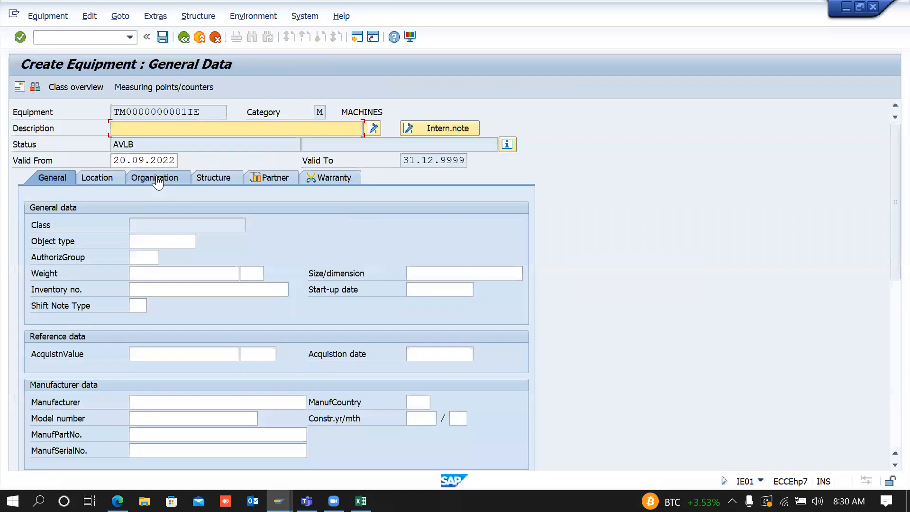
pyautogui.click(148, 241)
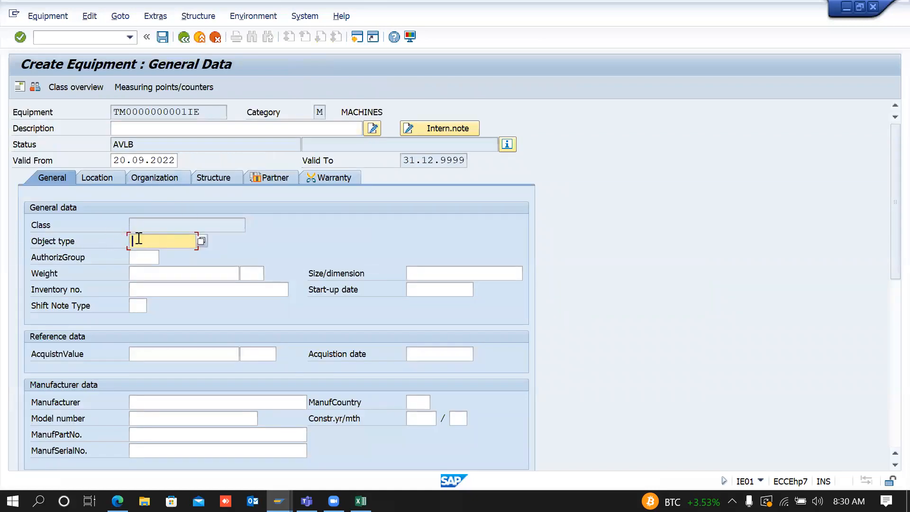
pyautogui.click(201, 242)
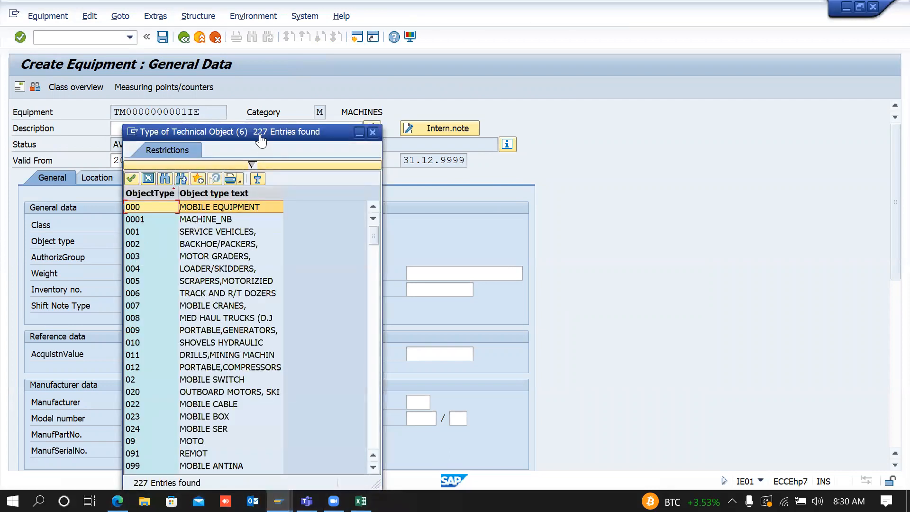
# Step: Browse the object type list: BACKHOE/PACKERS, MOTOR GRADERS, MOBILE CRANES, SHOVELS HYDRAULIC
pyautogui.moveTo(259, 137); pyautogui.dragTo(314, 83)
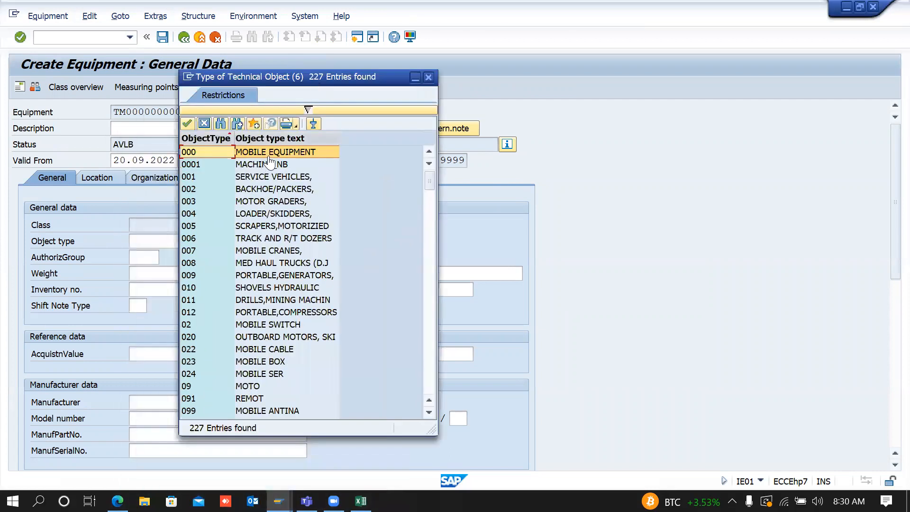
pyautogui.click(266, 190)
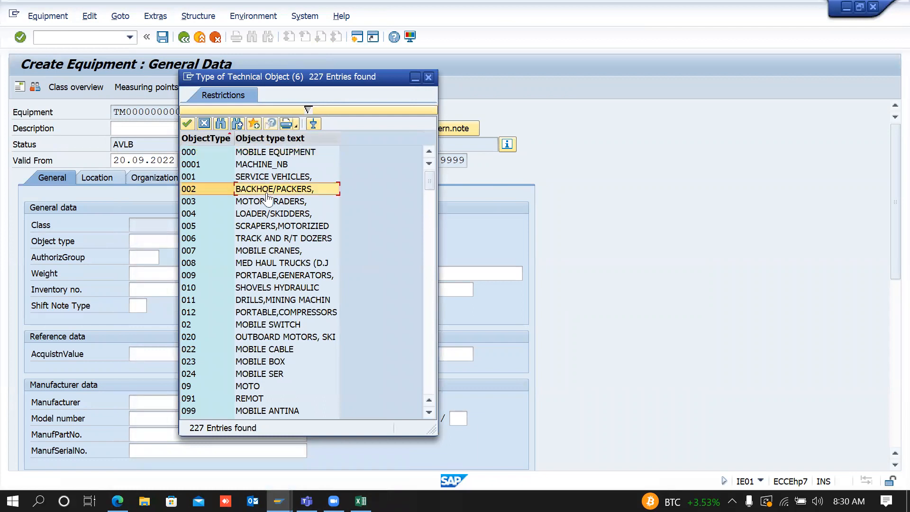
pyautogui.click(270, 203)
pyautogui.click(274, 216)
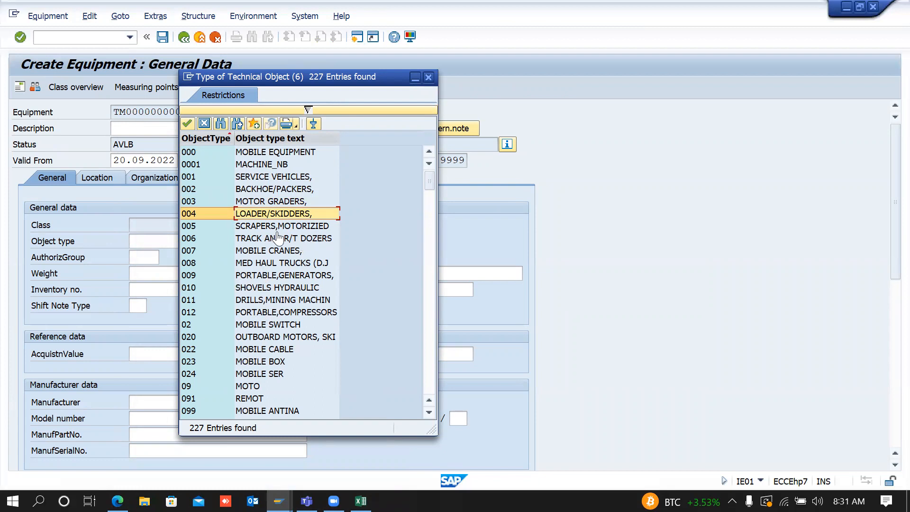
pyautogui.click(260, 251)
pyautogui.click(256, 278)
pyautogui.click(258, 276)
pyautogui.click(284, 289)
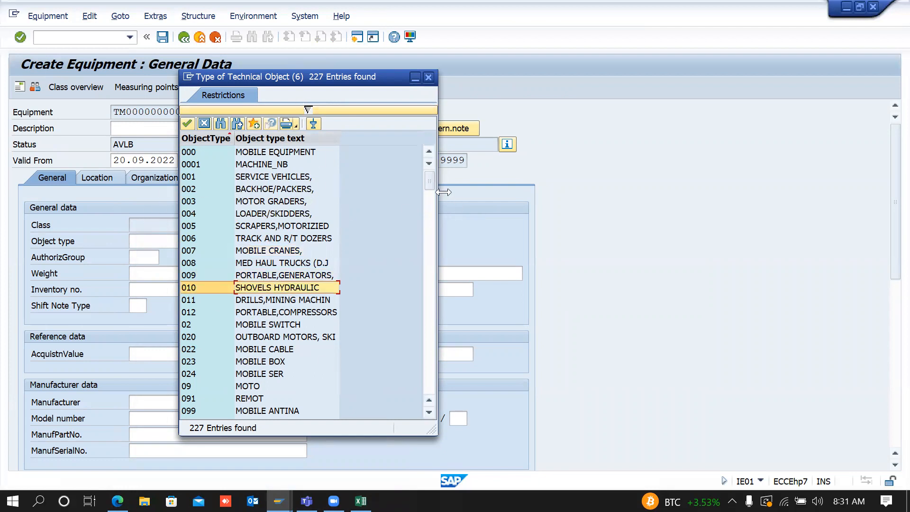
pyautogui.moveTo(429, 182); pyautogui.dragTo(430, 238)
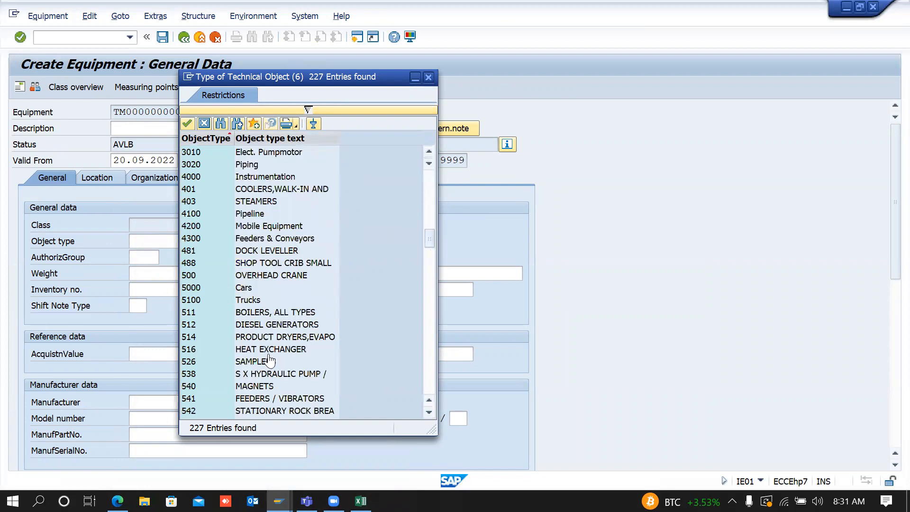
# Step: Open Define Types of Technical Objects and add a new entry described BACKHOE LOADER
pyautogui.hotkey('alt', 'Tab')
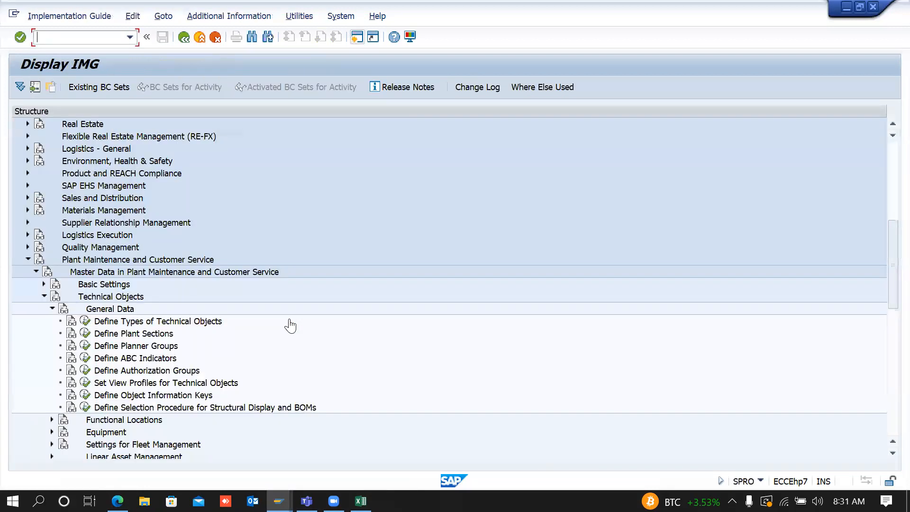
pyautogui.click(86, 322)
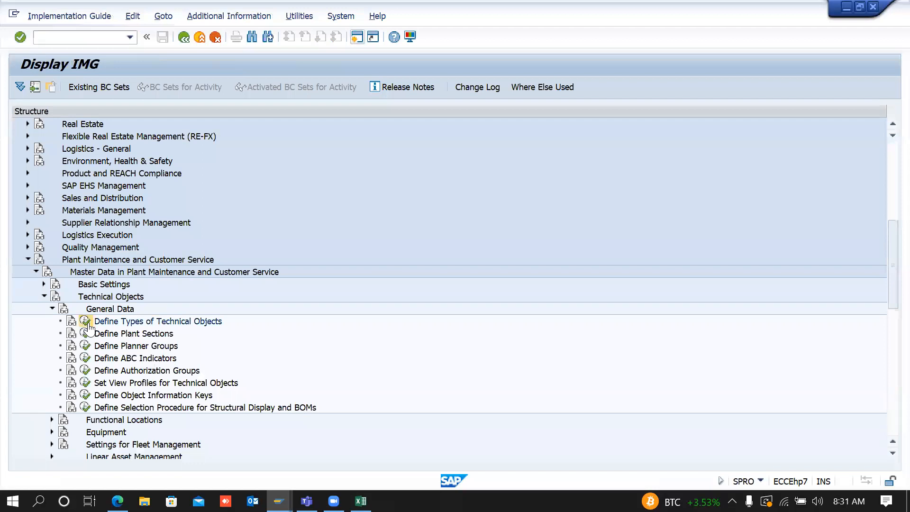
pyautogui.click(66, 90)
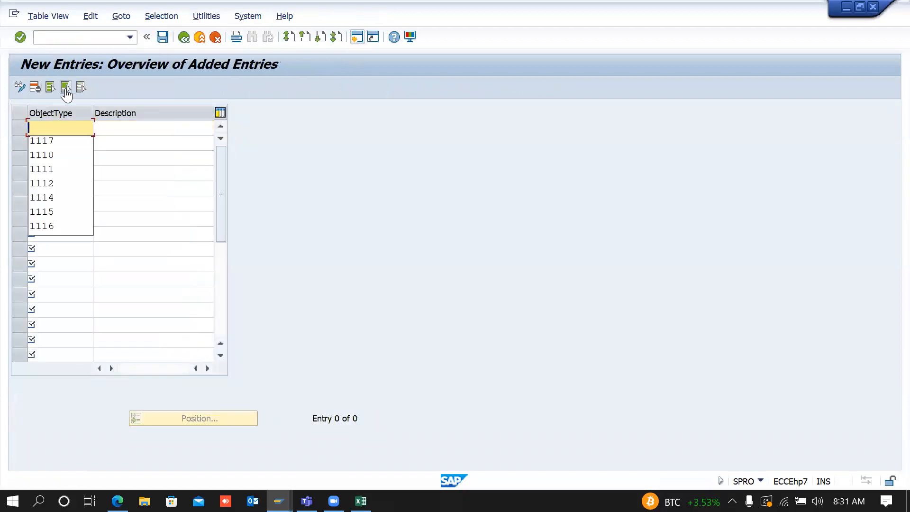
pyautogui.press('Down')
pyautogui.press('Return')
pyautogui.press('Tab')
pyautogui.write('BACK')
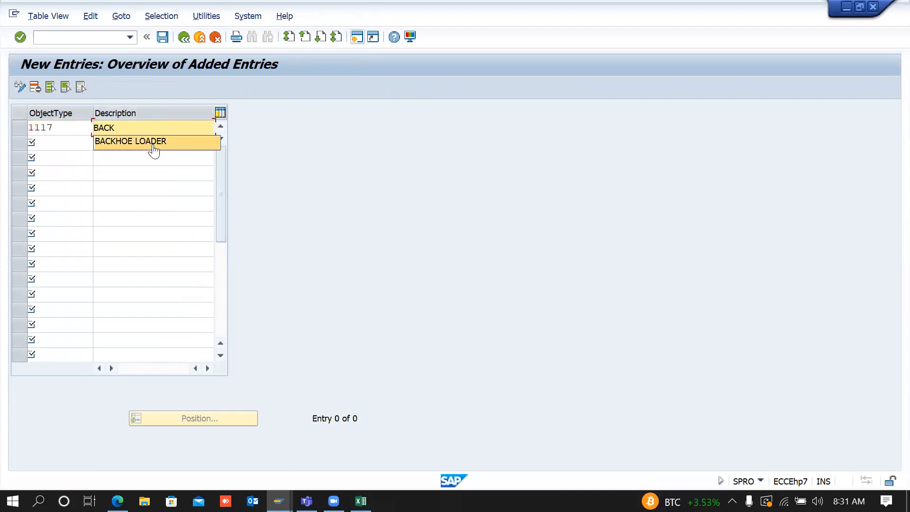
pyautogui.click(152, 143)
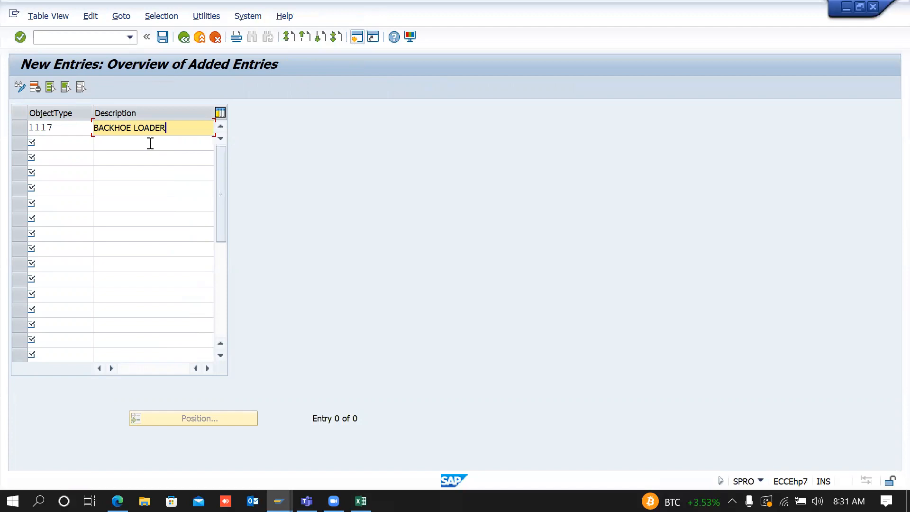
# Step: Set the two new rows' object type codes to 1110 and 1111
pyautogui.click(72, 144)
pyautogui.press('Down')
pyautogui.press('Up')
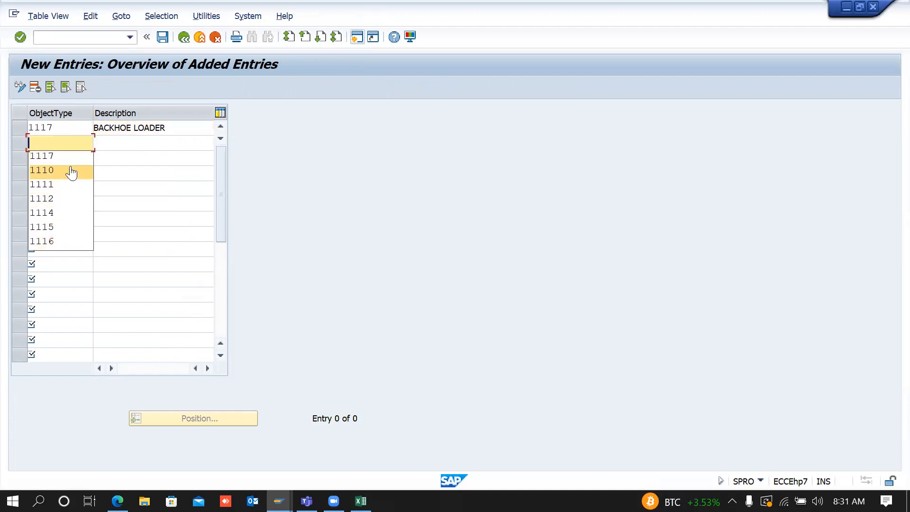
pyautogui.click(72, 170)
pyautogui.click(67, 133)
pyautogui.press('BackSpace')
pyautogui.write('0')
pyautogui.click(69, 146)
pyautogui.press('BackSpace')
pyautogui.write('1')
# Step: Describe type 1111 as WHEEL LOADER and save both new object types
pyautogui.press('Tab')
pyautogui.write('WHEEL')
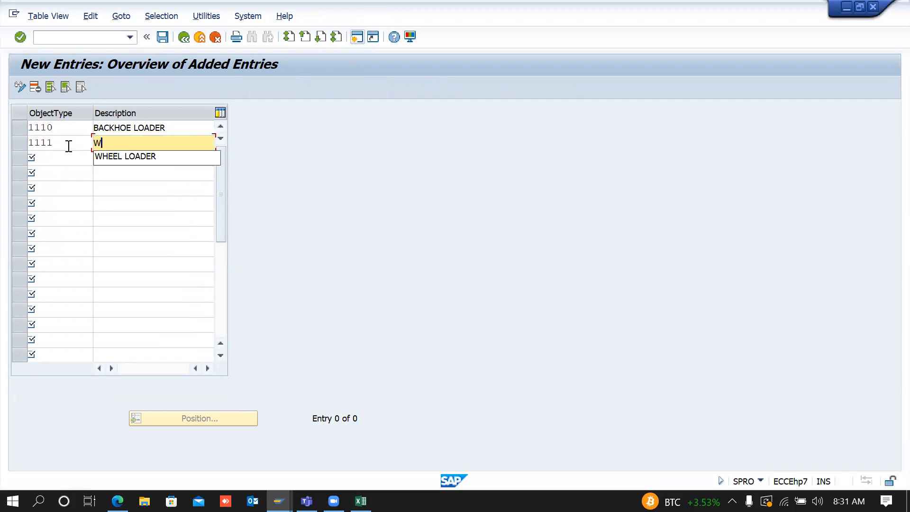
pyautogui.press('Down')
pyautogui.press('Return')
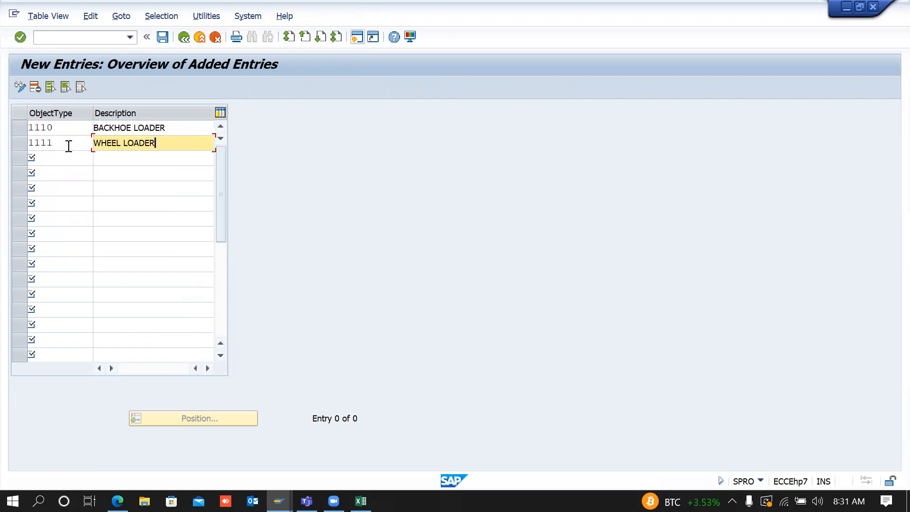
pyautogui.press('Return')
pyautogui.click(162, 37)
pyautogui.press('Return')
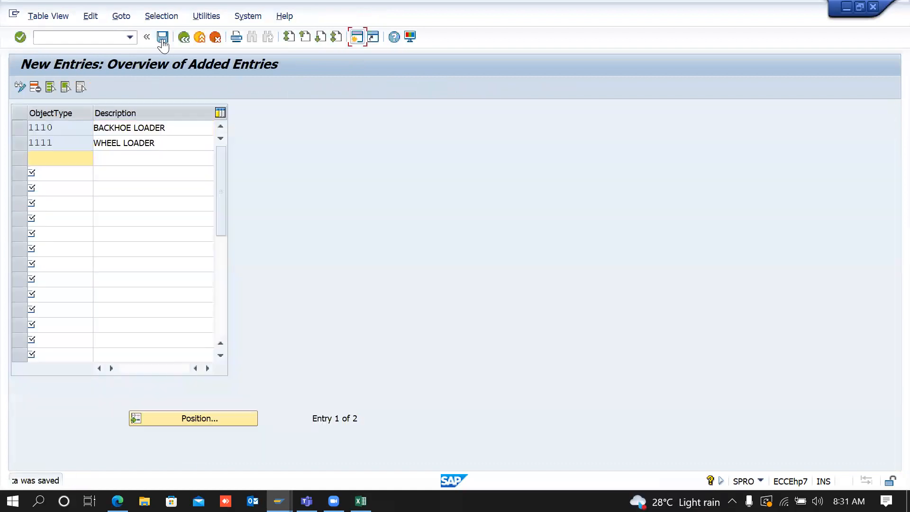
pyautogui.click(184, 37)
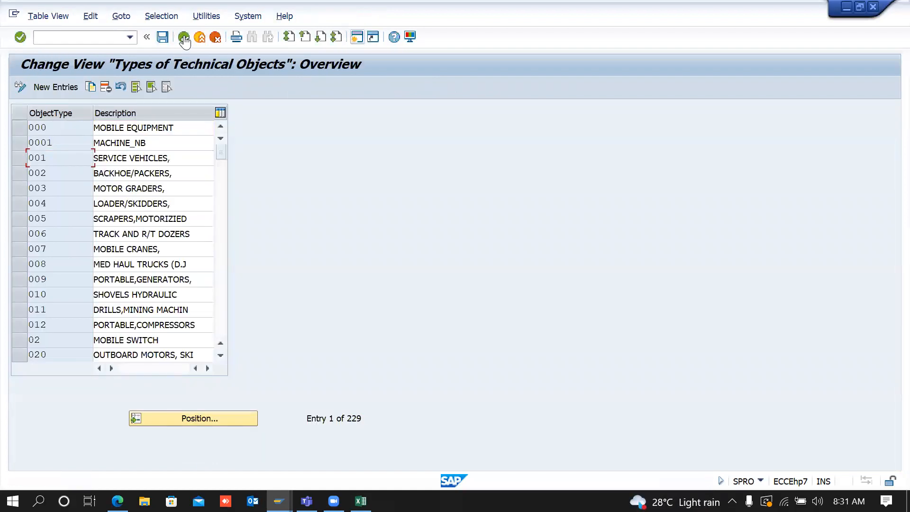
# Step: Enter object type 1110 on the new equipment instead of picking from the list
pyautogui.hotkey('alt', 'Tab')
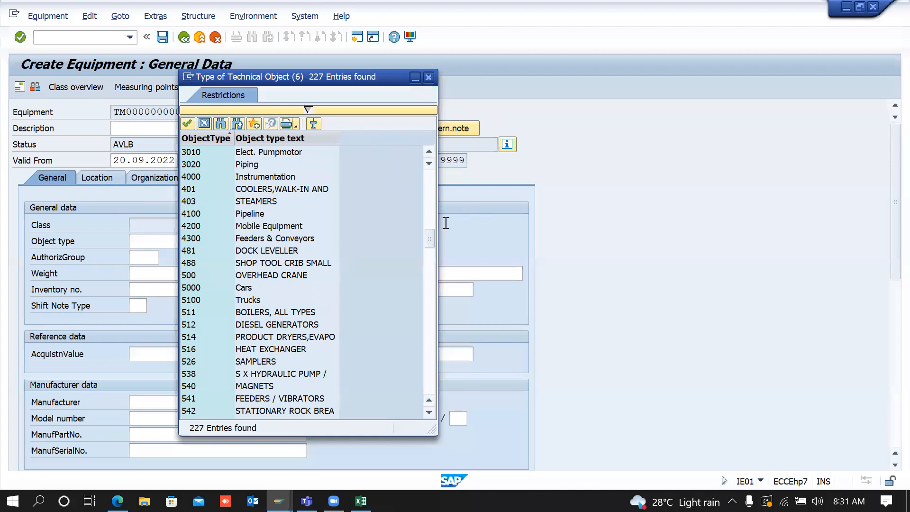
pyautogui.moveTo(431, 241); pyautogui.dragTo(429, 382)
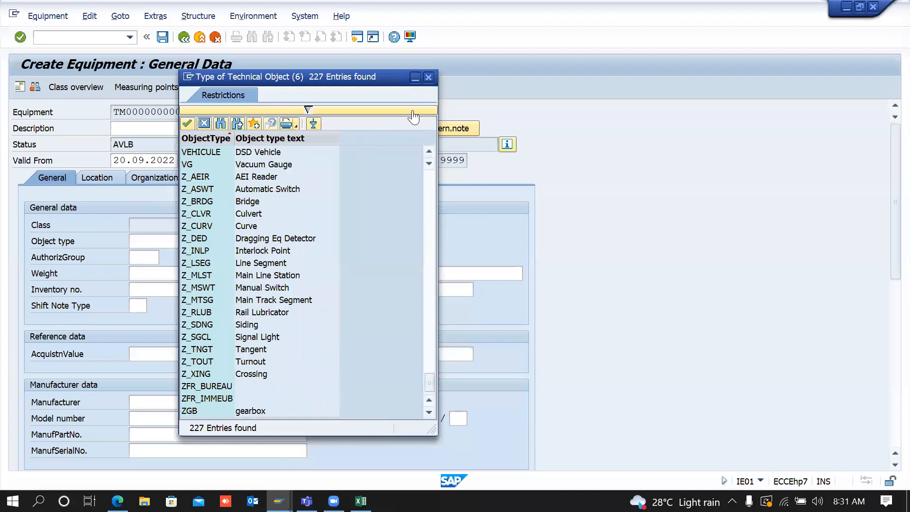
pyautogui.click(429, 79)
pyautogui.write('1110')
pyautogui.press('Return')
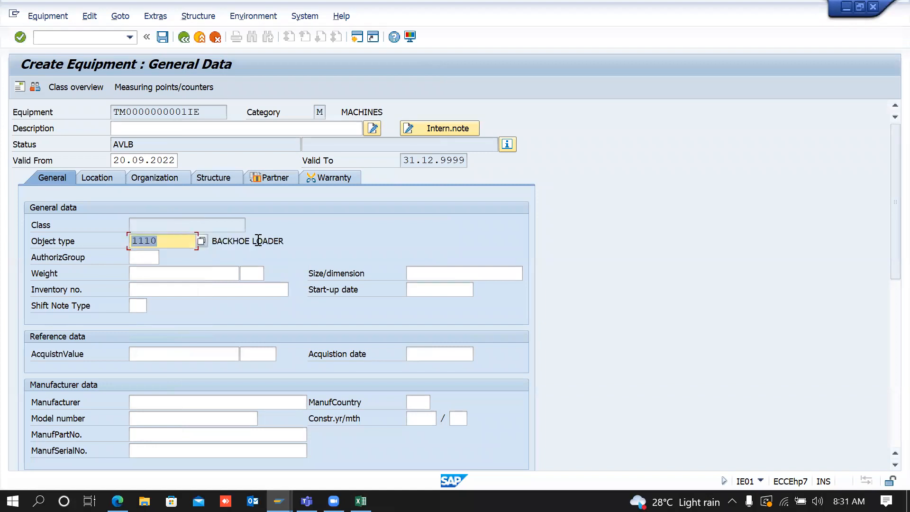
# Step: Give the equipment the description BACKHOE LOADER-01 - JCB
pyautogui.click(259, 242)
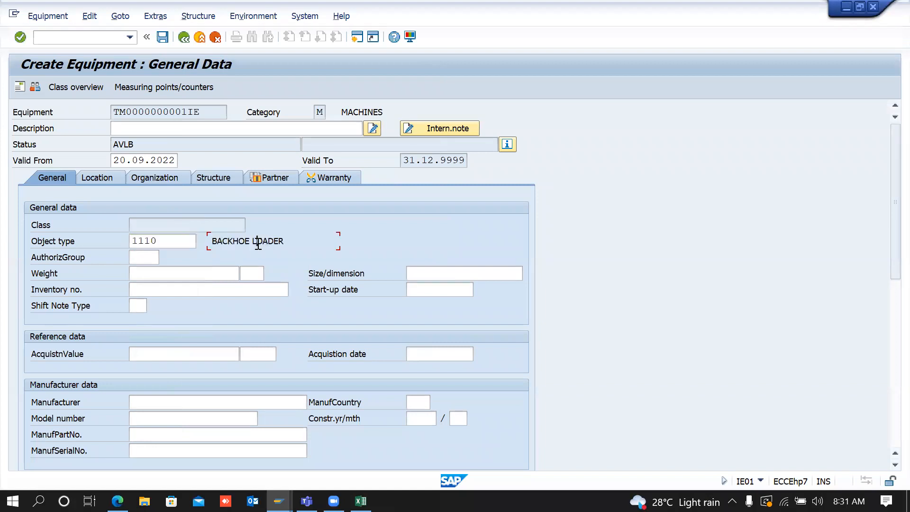
pyautogui.click(187, 128)
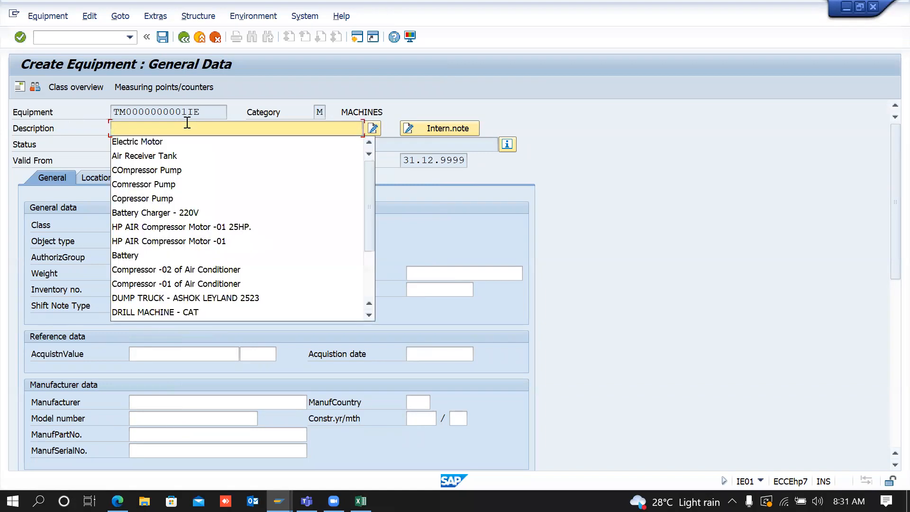
pyautogui.write('BACKH')
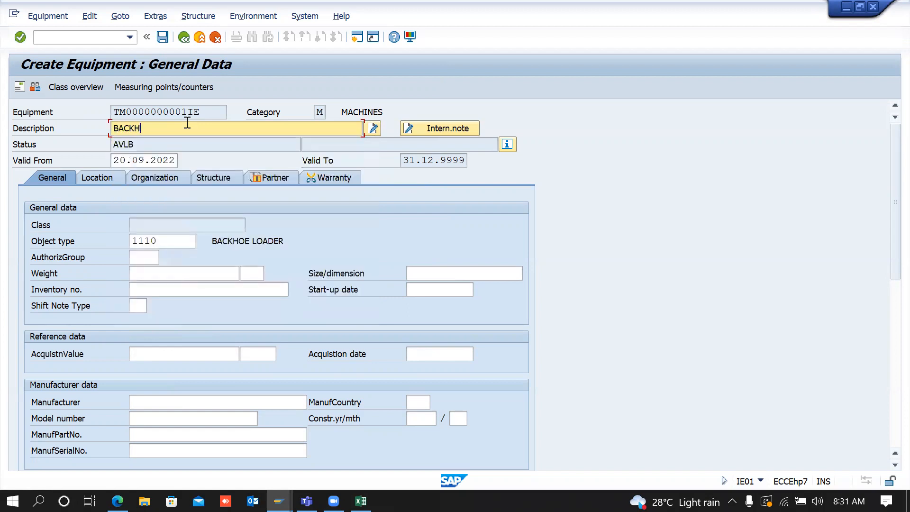
pyautogui.write('OE LOADER-01 - JCB')
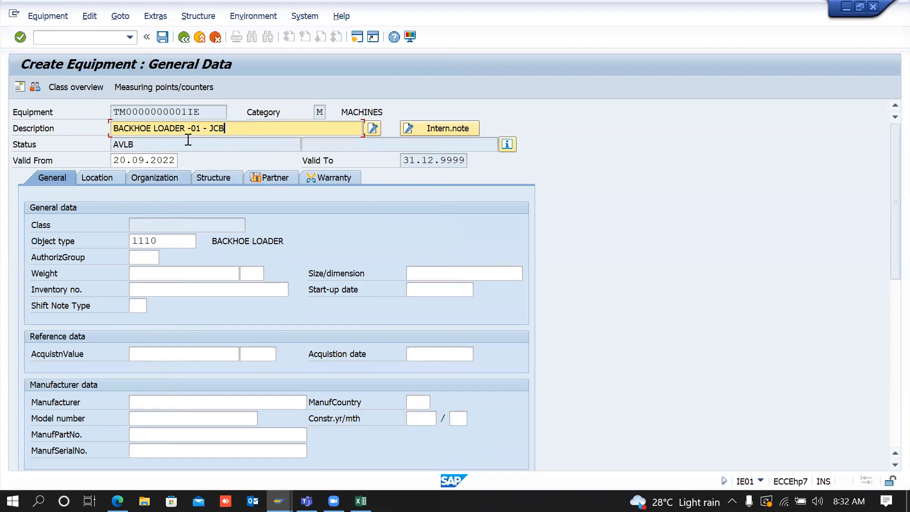
pyautogui.click(183, 240)
# Step: Add technical object type 1112 described CAR and save it
pyautogui.click(222, 240)
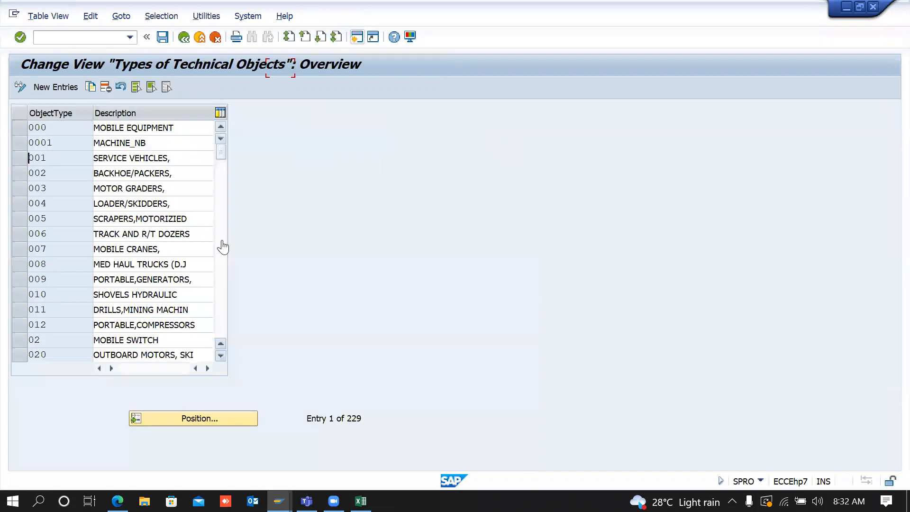
pyautogui.click(65, 88)
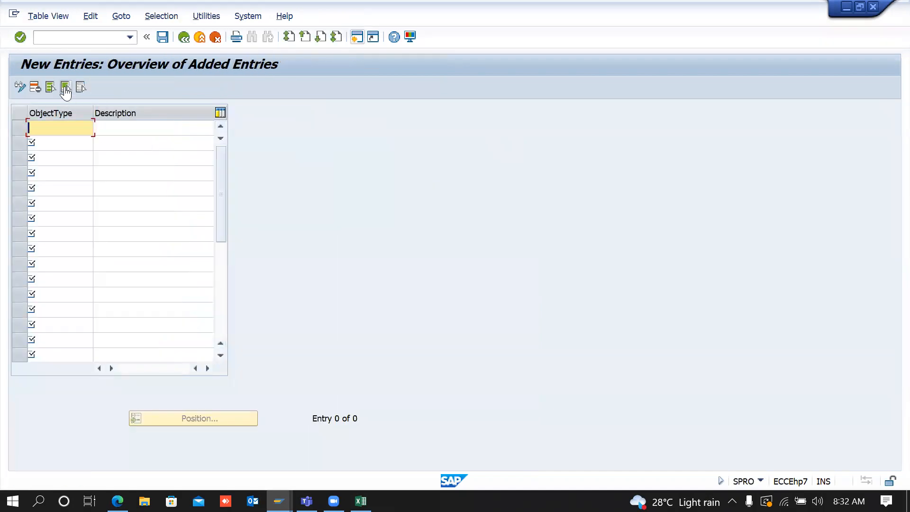
pyautogui.write('1112')
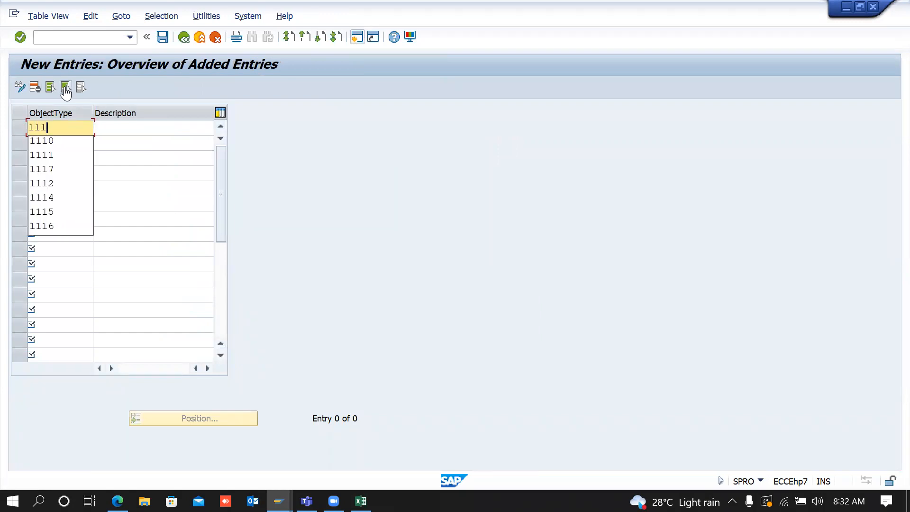
pyautogui.press('Tab')
pyautogui.write('CAR')
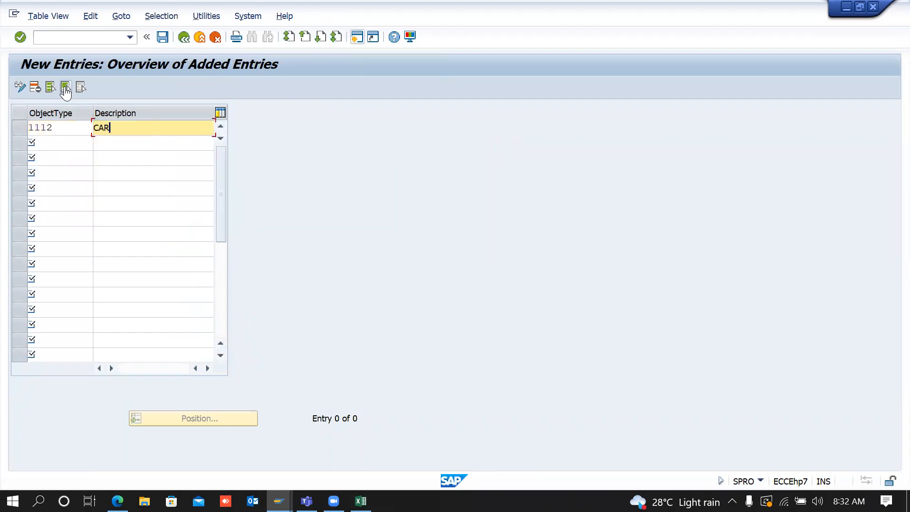
pyautogui.press('Return')
pyautogui.click(166, 38)
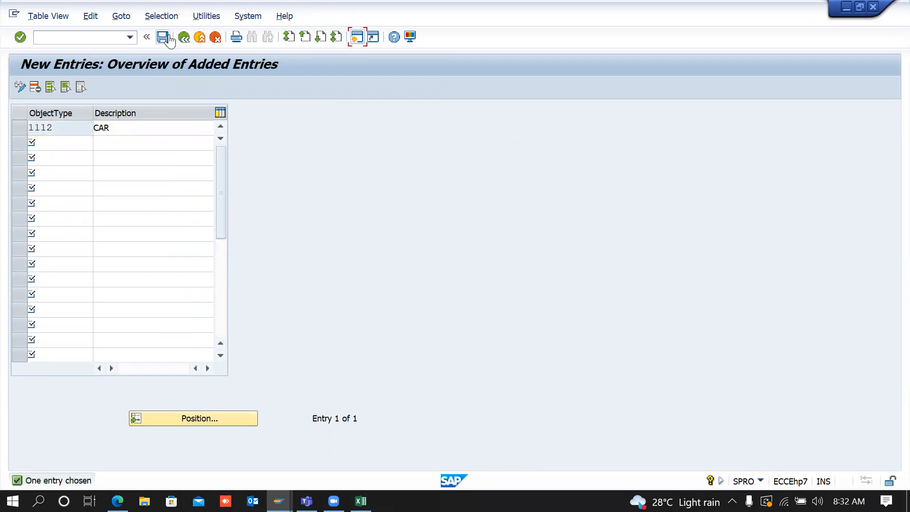
pyautogui.hotkey('alt', 'Tab')
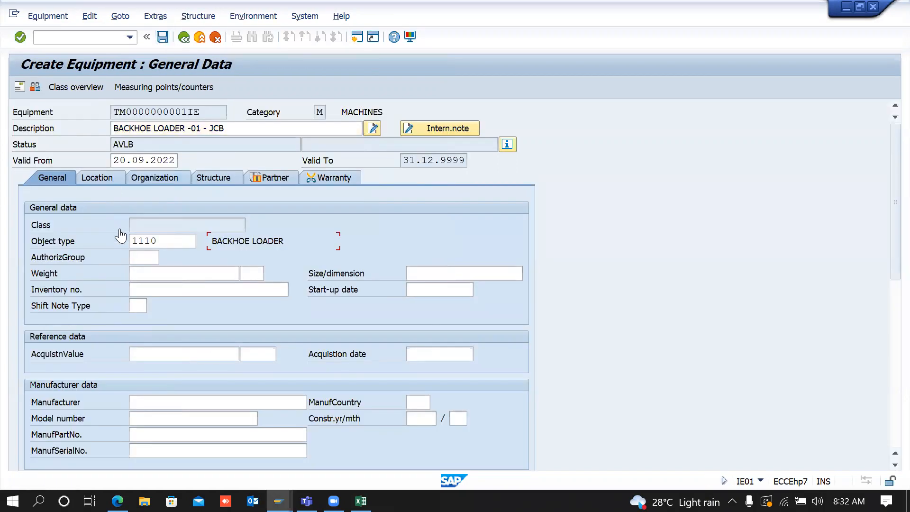
# Step: Change the equipment's object type to 1112 CAR, passing through 1111 on the way
pyautogui.click(165, 242)
pyautogui.press('BackSpace')
pyautogui.write('1')
pyautogui.press('Return')
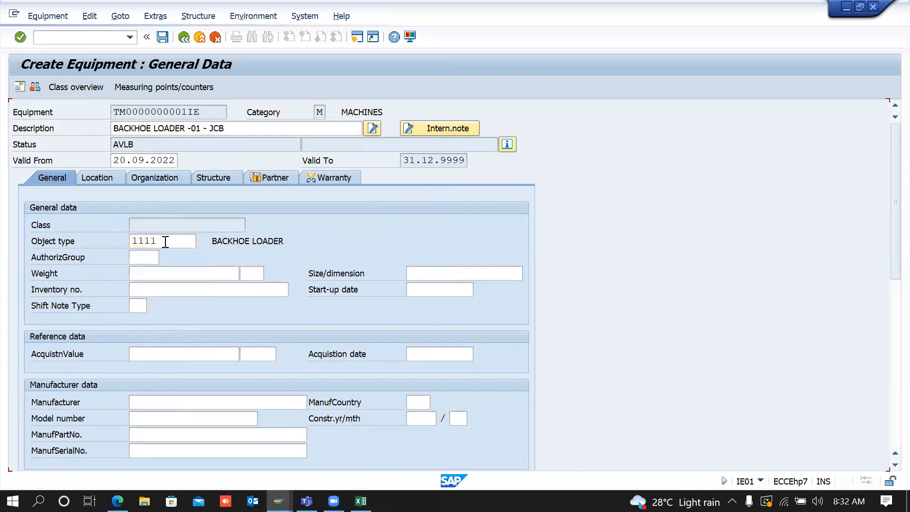
pyautogui.press('BackSpace')
pyautogui.write('2')
pyautogui.press('Return')
# Step: Overwrite the description with 'CAR-TATA TIAGO' followed by the car's registration number
pyautogui.click(233, 128)
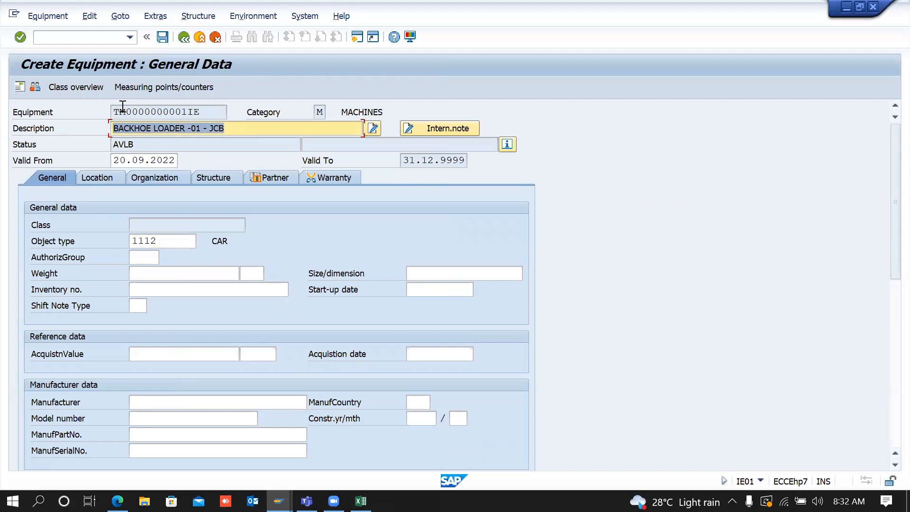
pyautogui.write('CAR')
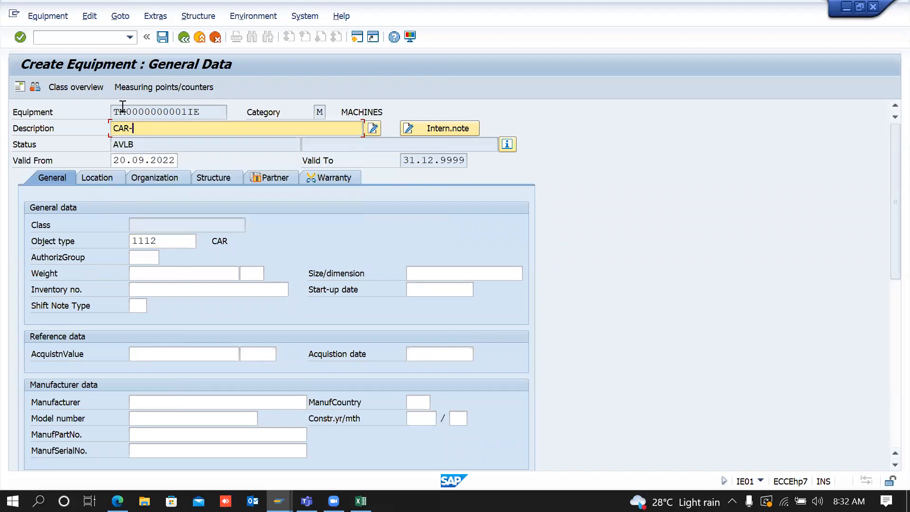
pyautogui.write('-01')
pyautogui.write('-TATA T')
pyautogui.write('IAG')
pyautogui.press('BackSpace')
pyautogui.press('BackSpace')
pyautogui.press('Delete')
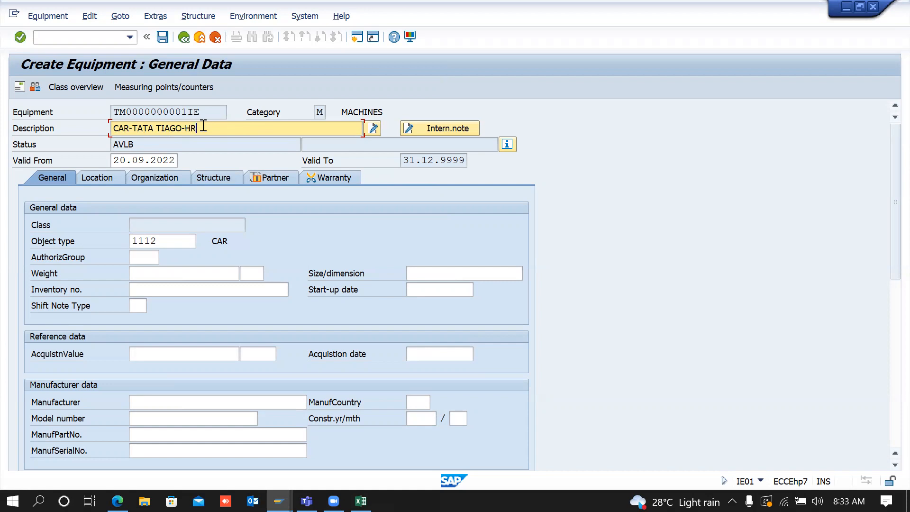
pyautogui.write('3P 4335')
pyautogui.click(251, 237)
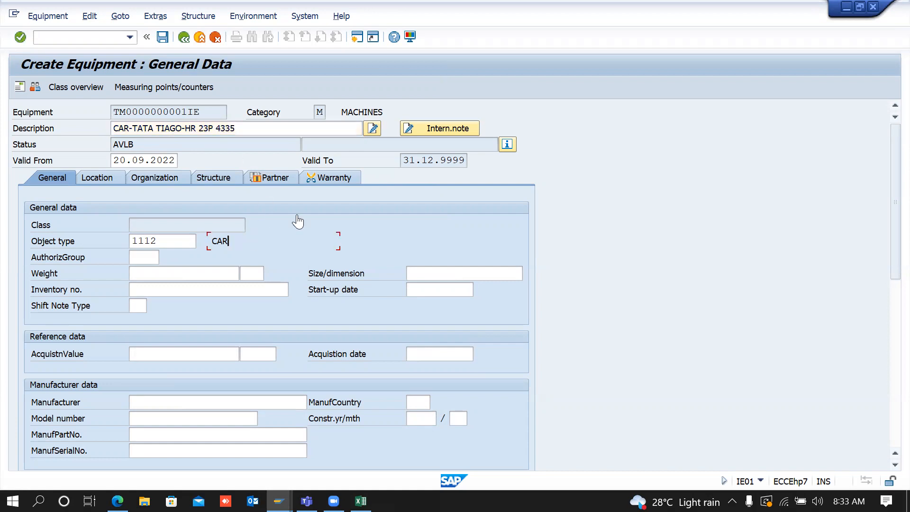
pyautogui.click(174, 242)
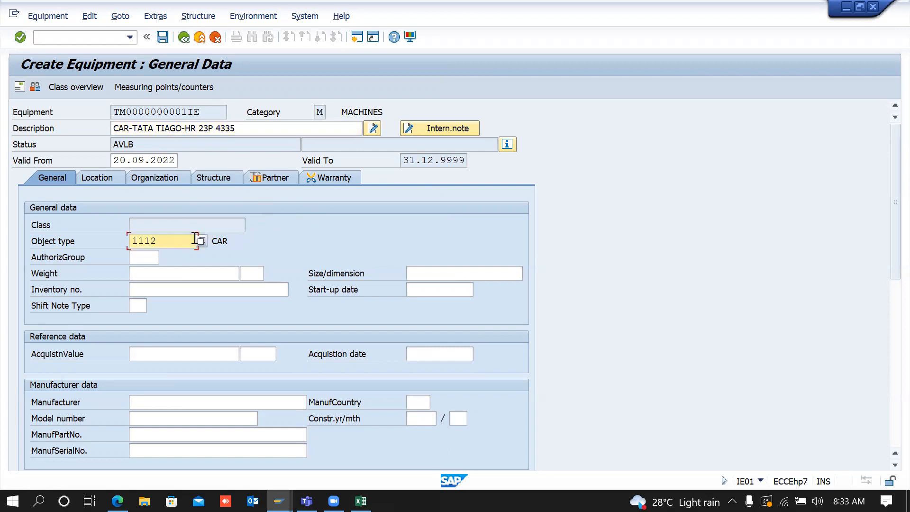
pyautogui.click(357, 37)
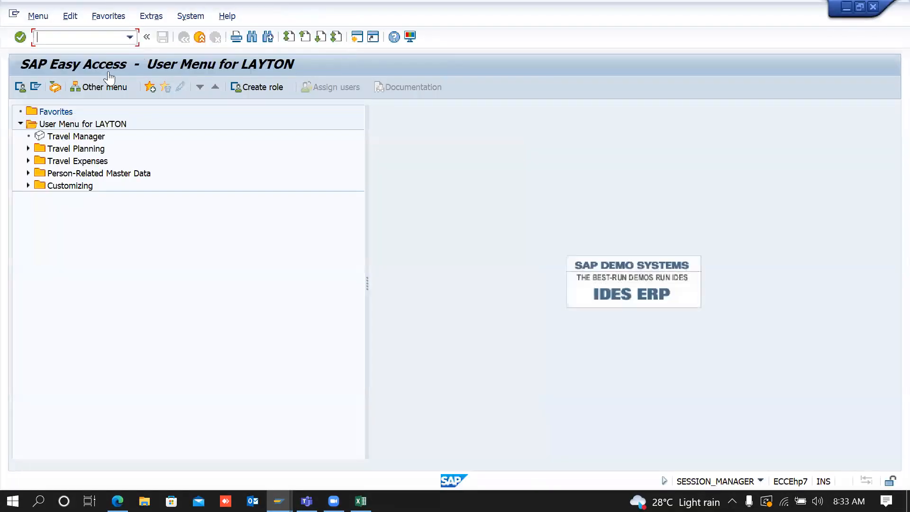
# Step: In the new session, run IH08 and search equipment by technical object type 1110
pyautogui.write('IH08')
pyautogui.press('Return')
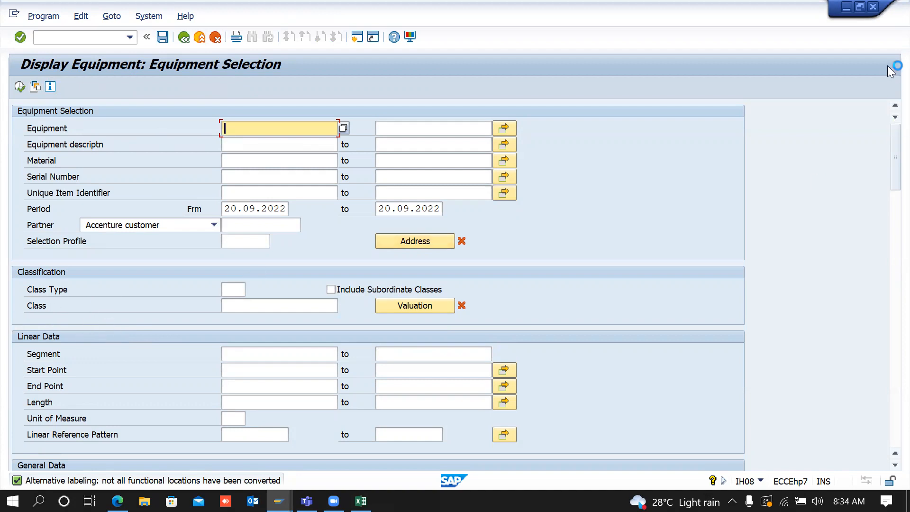
pyautogui.moveTo(894, 161); pyautogui.dragTo(893, 206)
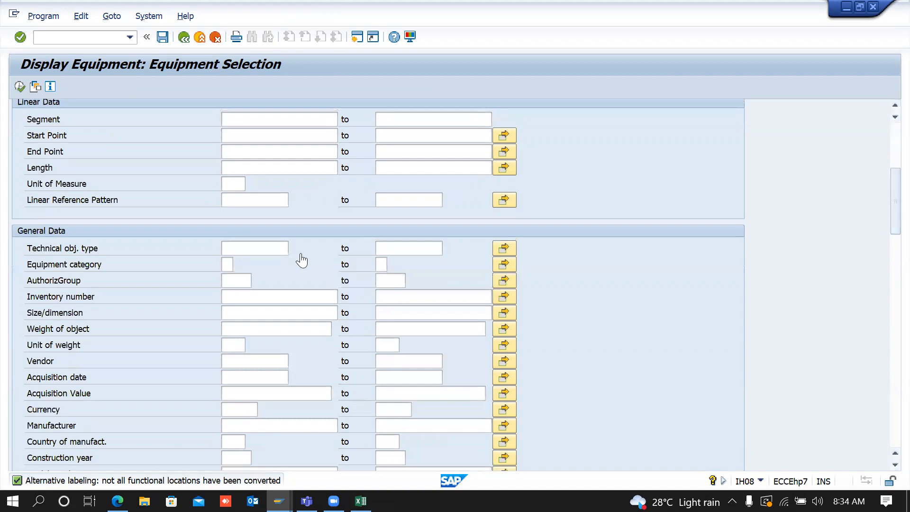
pyautogui.click(252, 247)
pyautogui.write('1')
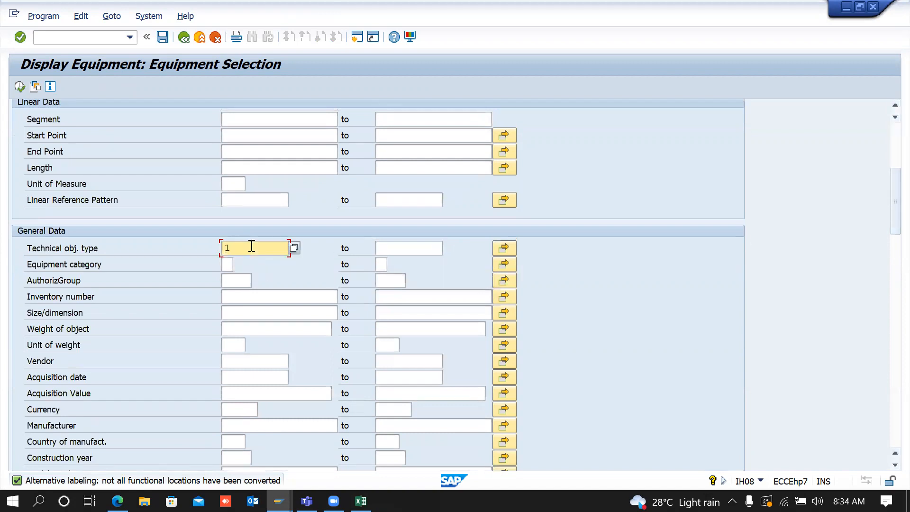
pyautogui.write('110')
pyautogui.click(19, 86)
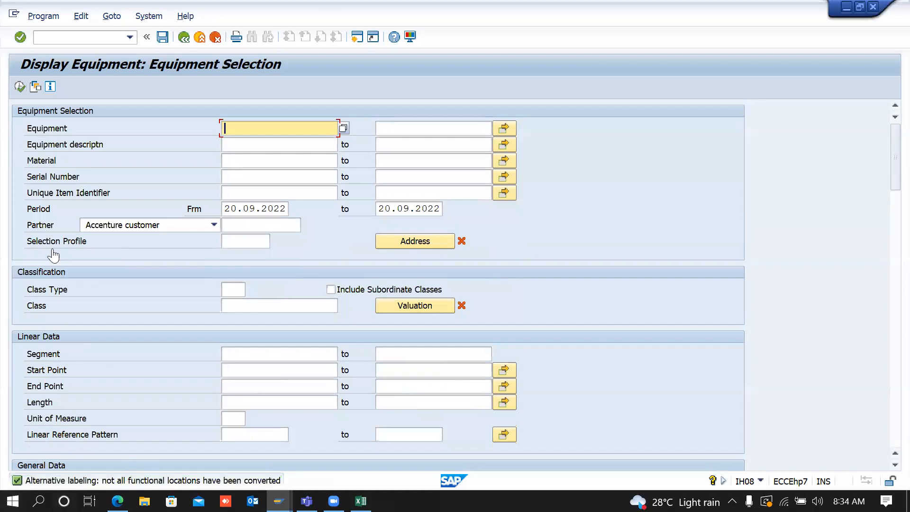
pyautogui.click(18, 91)
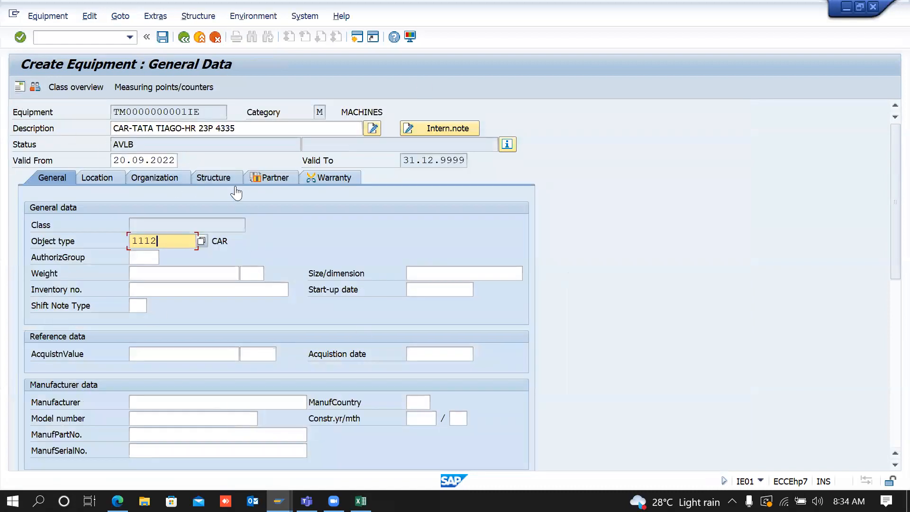
pyautogui.click(263, 230)
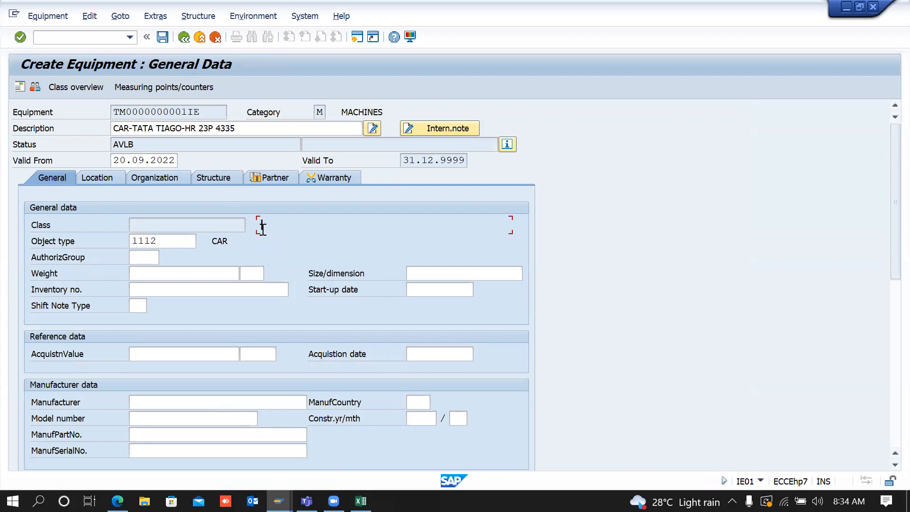
pyautogui.click(250, 131)
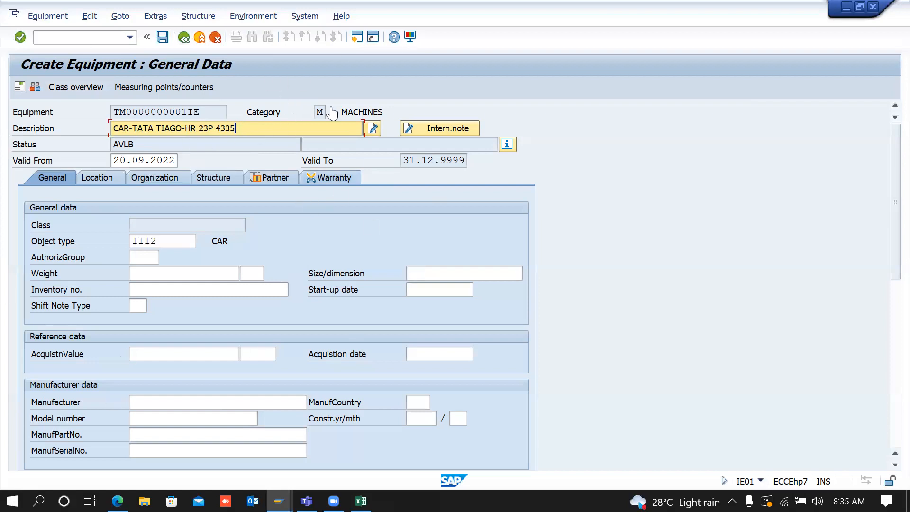
# Step: Review the MACHINES category, equipment description and CAR object type on the equipment screen
pyautogui.click(350, 109)
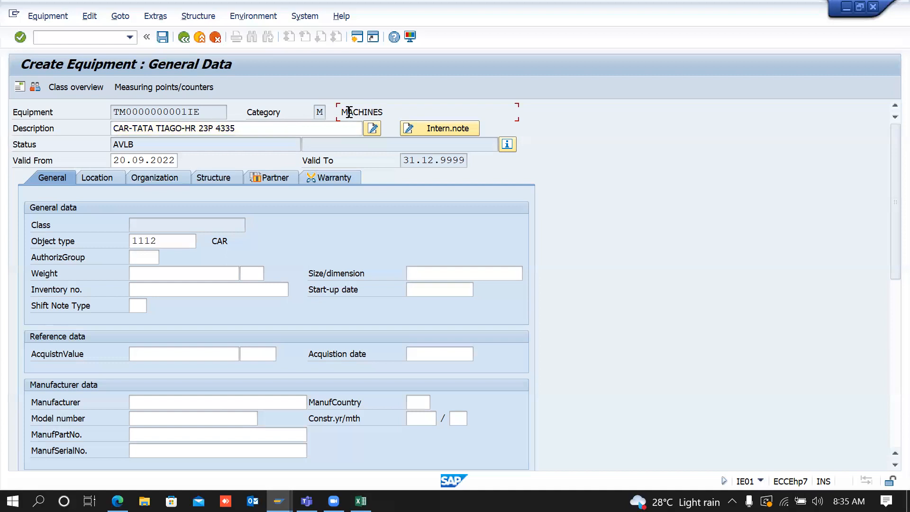
pyautogui.click(237, 128)
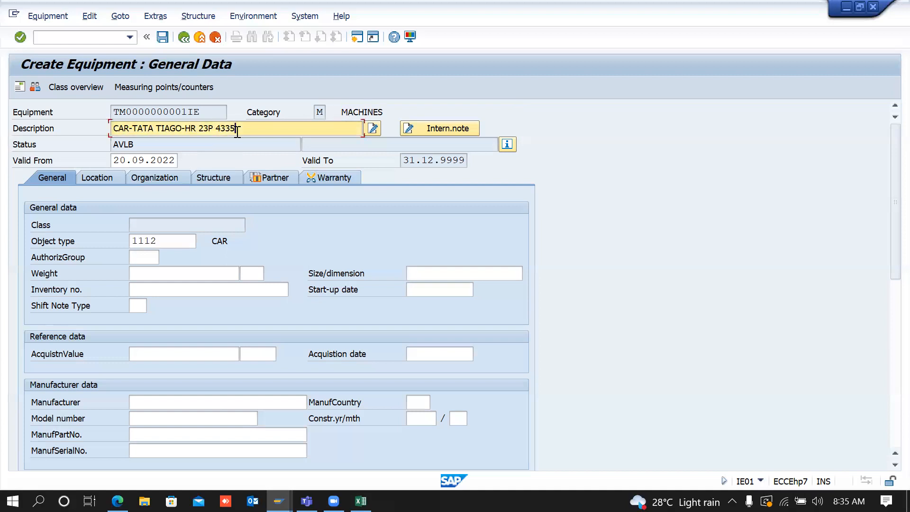
pyautogui.click(161, 243)
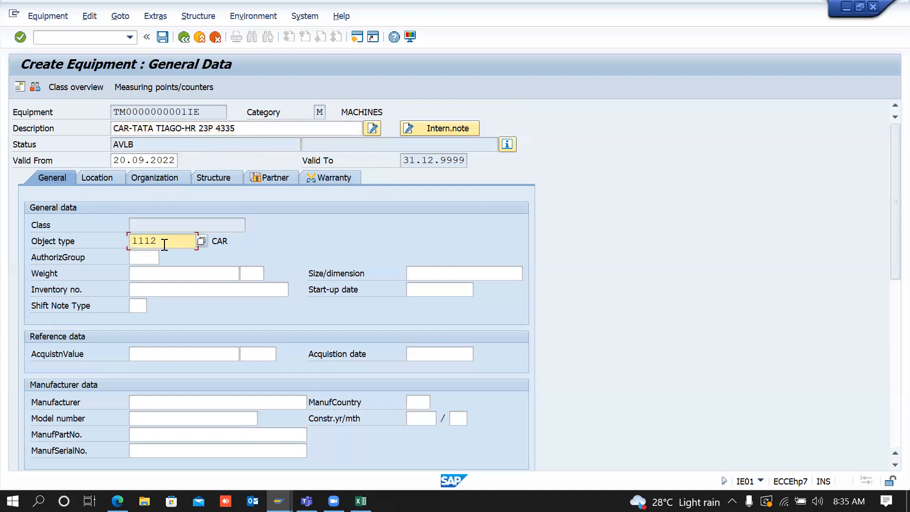
pyautogui.click(230, 241)
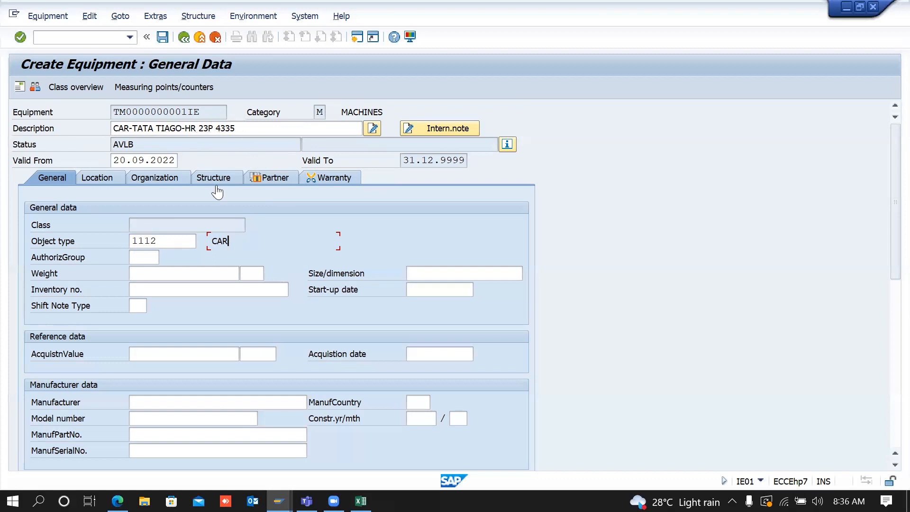
pyautogui.tripleClick(252, 124)
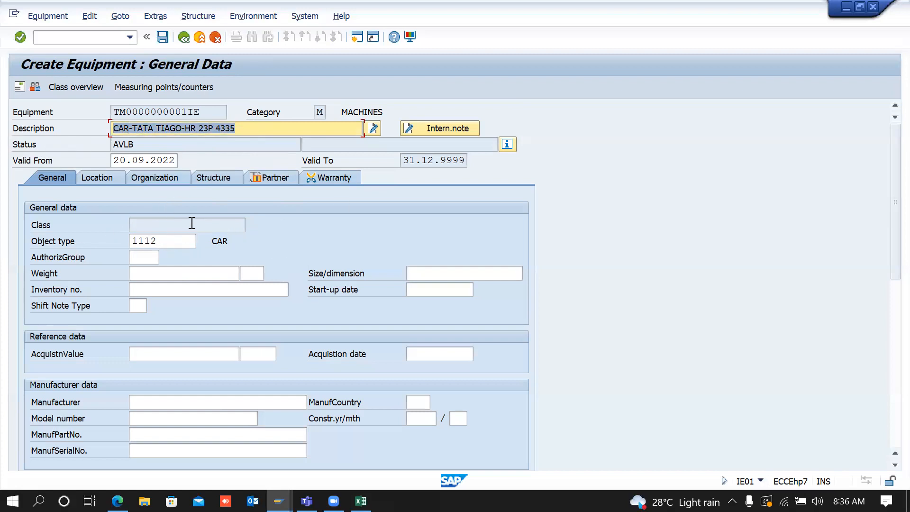
pyautogui.click(179, 241)
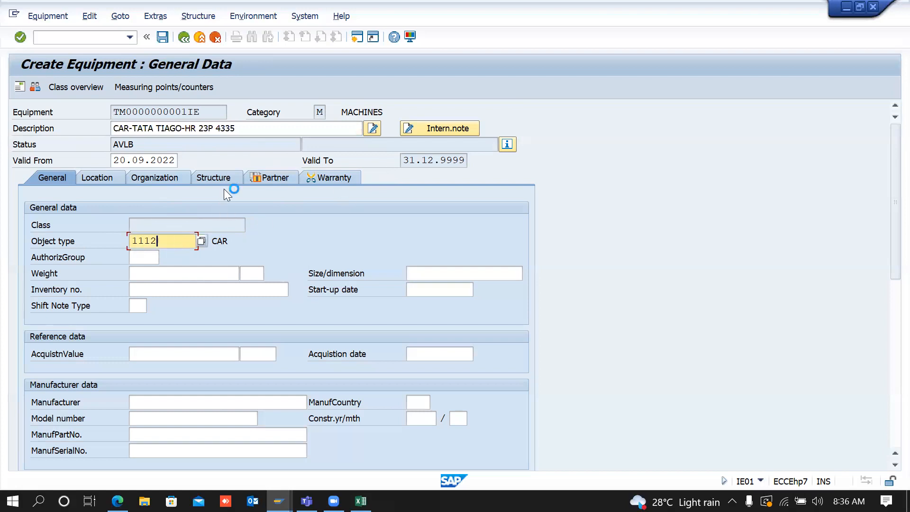
pyautogui.click(228, 239)
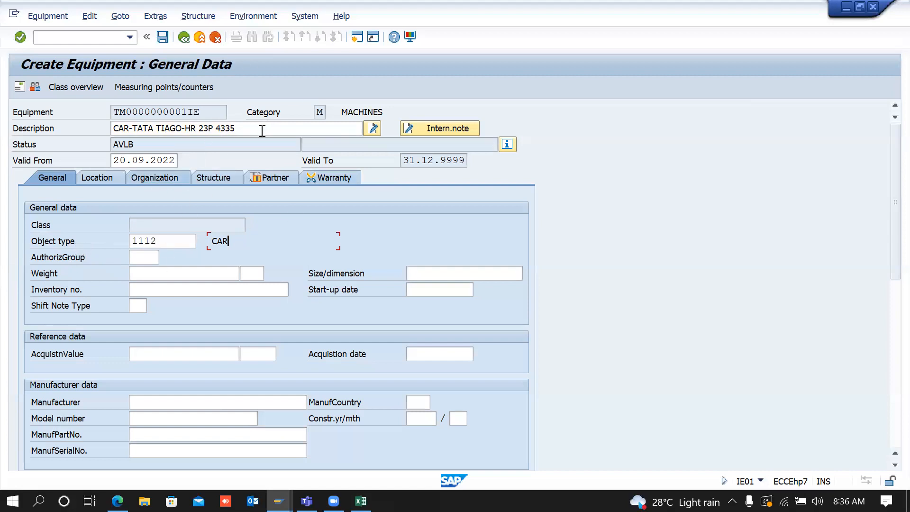
# Step: Compare equipment category M (MACHINES) with object type 1112 CAR and its empty class field
pyautogui.click(321, 113)
pyautogui.click(387, 112)
pyautogui.click(192, 239)
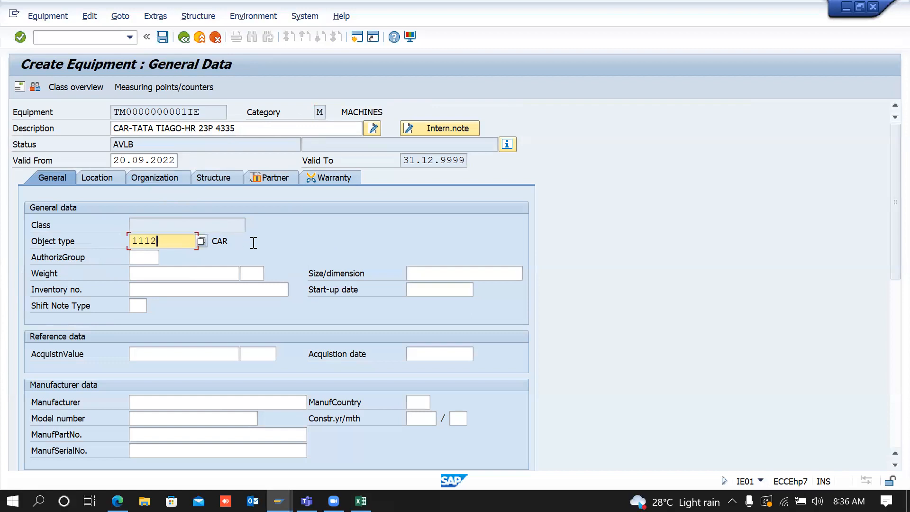
pyautogui.click(239, 243)
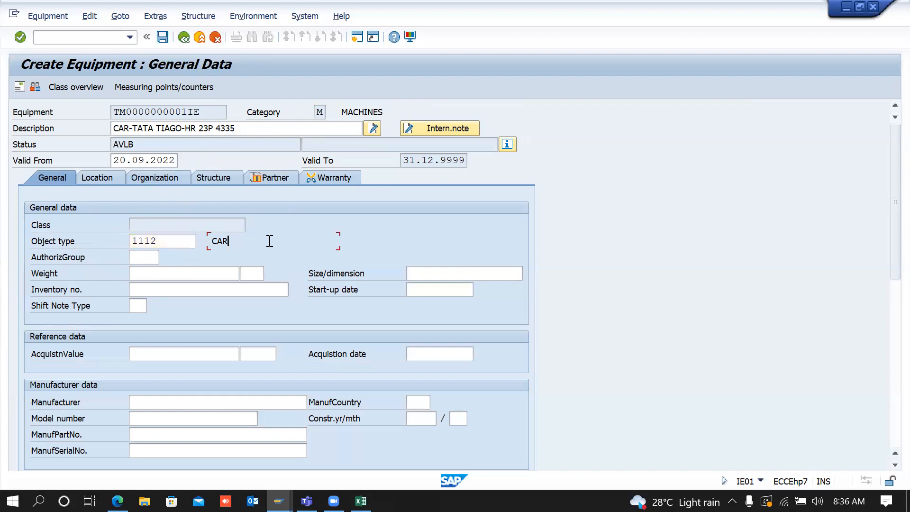
pyautogui.click(300, 230)
pyautogui.click(321, 238)
pyautogui.click(174, 240)
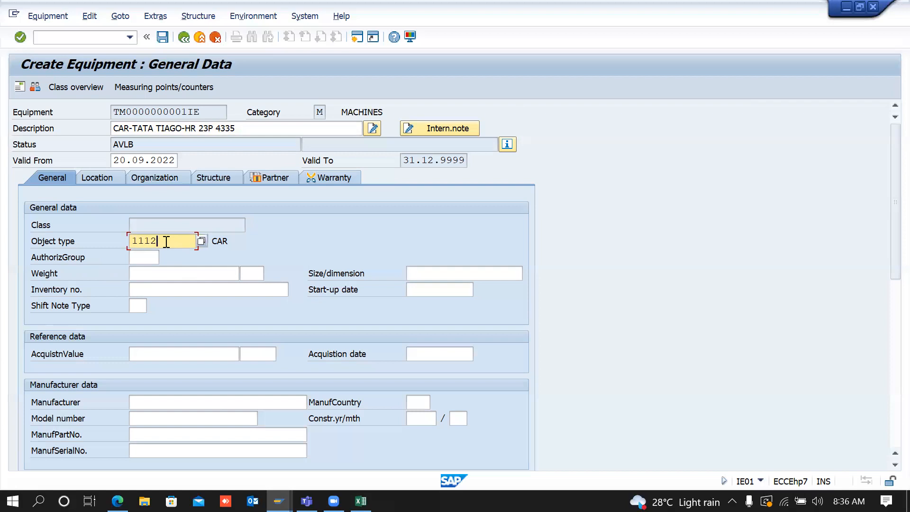
# Step: Save the new object type 1112 CAR entry and return to the object type list
pyautogui.hotkey('alt', 'Tab')
pyautogui.hotkey('alt', 'Tab')
pyautogui.hotkey('alt', 'Tab')
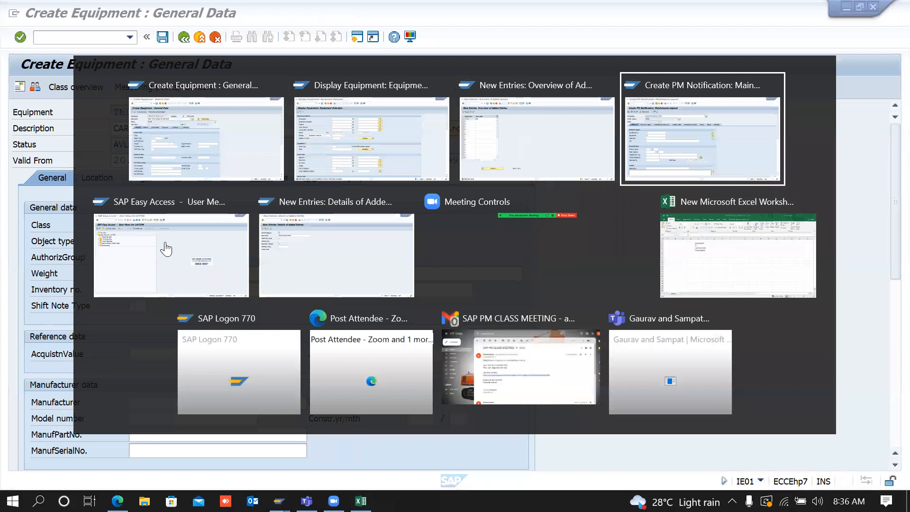
pyautogui.hotkey('alt', 'shift', 'Tab')
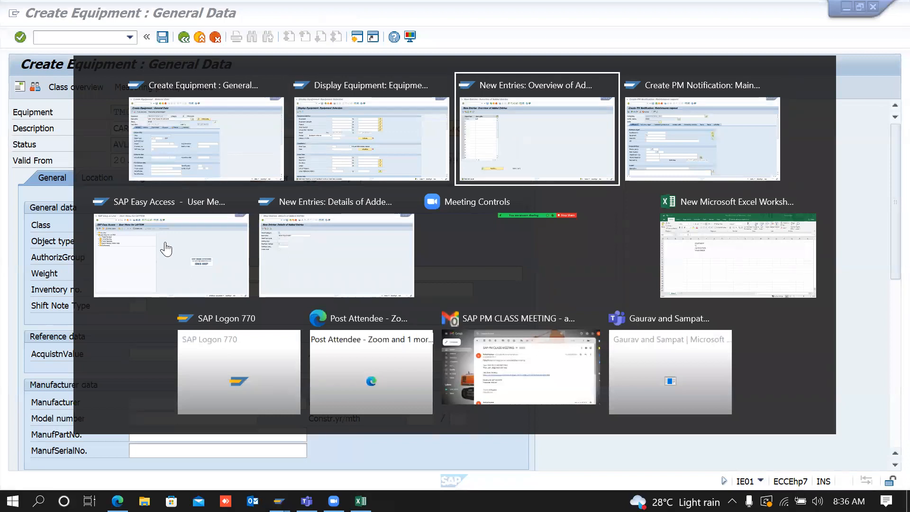
pyautogui.click(159, 39)
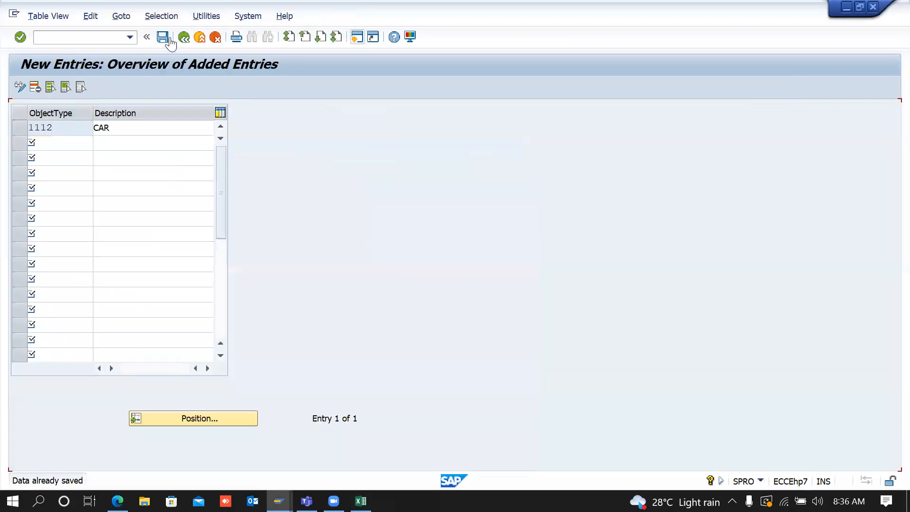
pyautogui.click(183, 38)
# Step: Position the object type list at 1110 and confirm the 1112 CAR entry exists
pyautogui.click(164, 422)
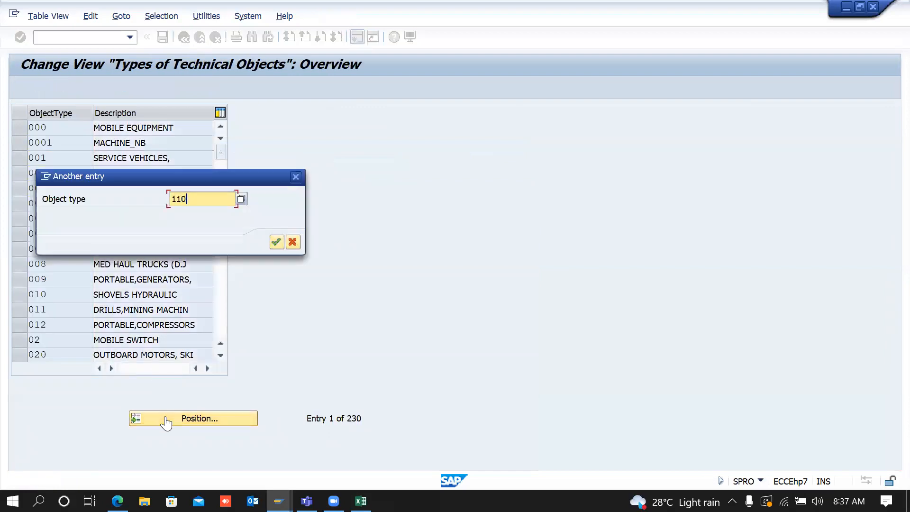
pyautogui.press('Return')
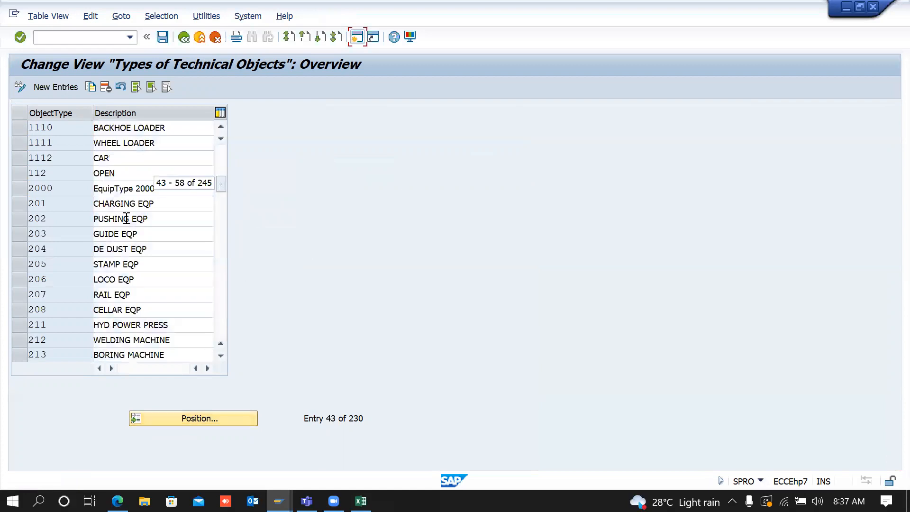
pyautogui.click(161, 127)
pyautogui.click(139, 143)
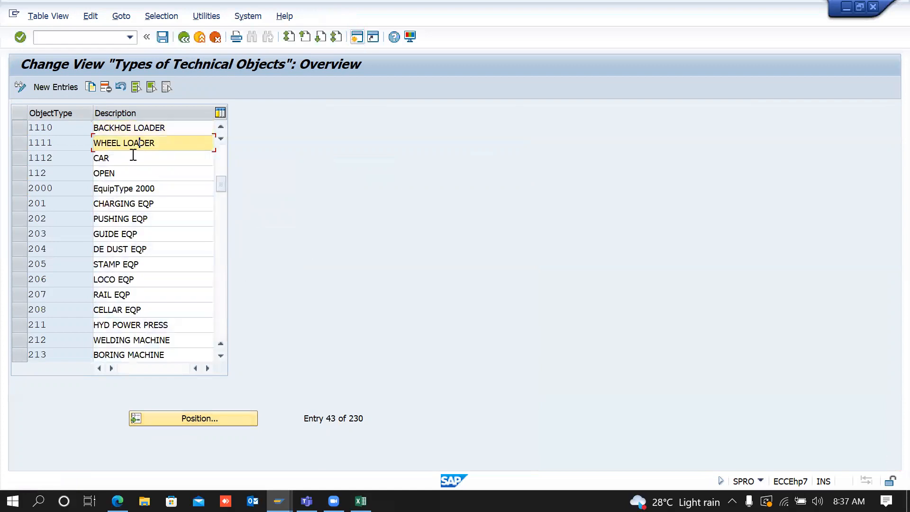
pyautogui.click(129, 159)
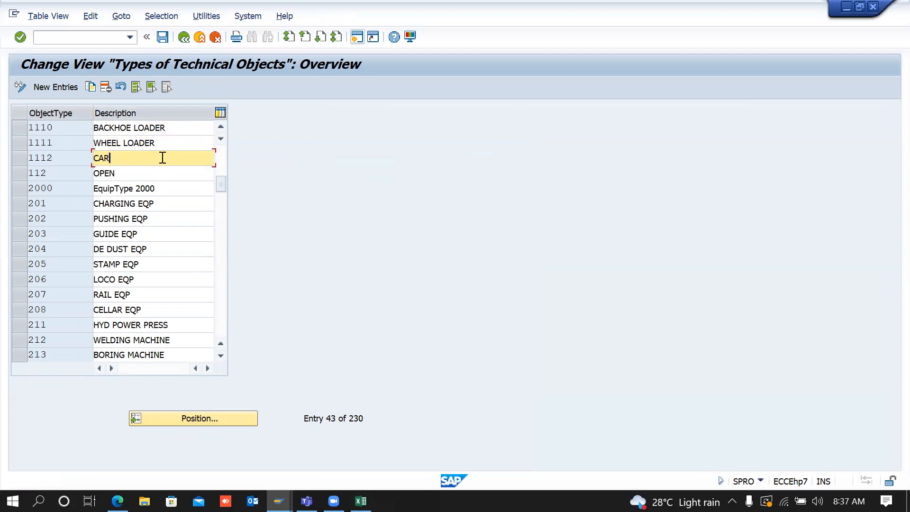
pyautogui.click(184, 39)
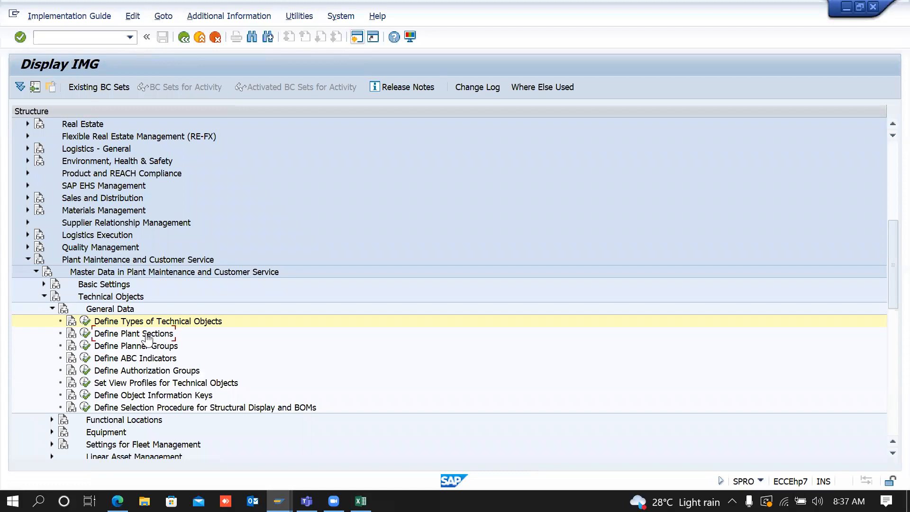
# Step: Add plant sections ELE and MEC under plant 1710 as new entries
pyautogui.click(85, 334)
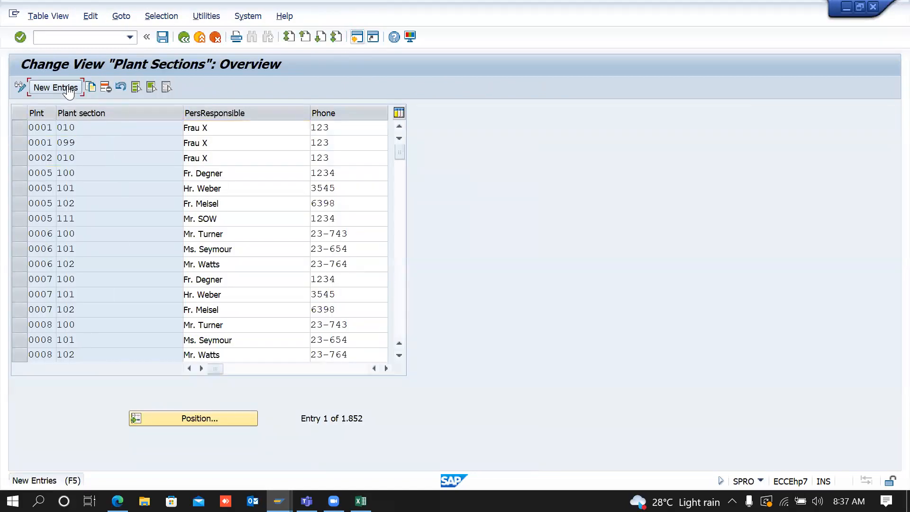
pyautogui.click(68, 89)
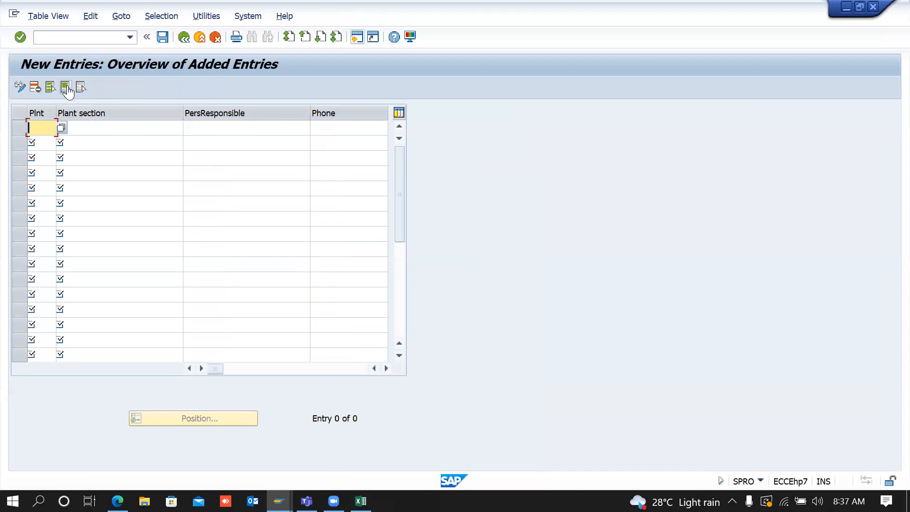
pyautogui.write('1710')
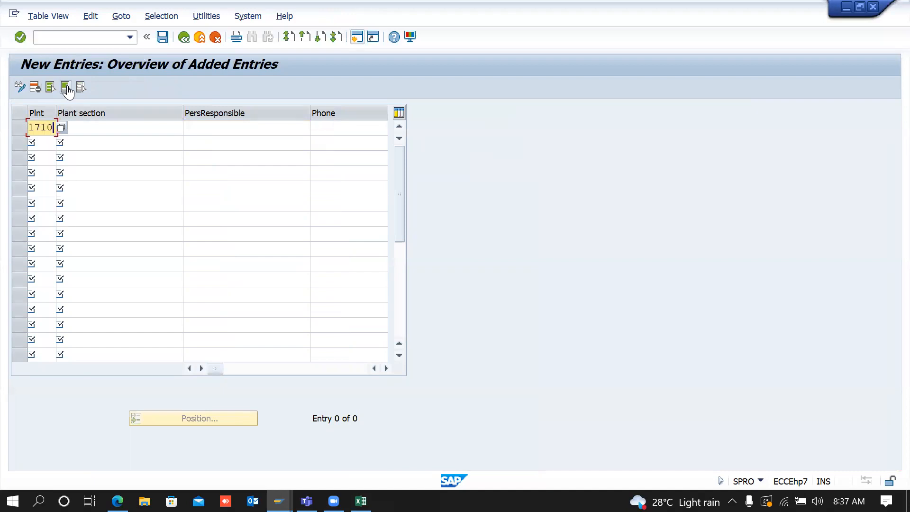
pyautogui.press('Tab')
pyautogui.press('BackSpace')
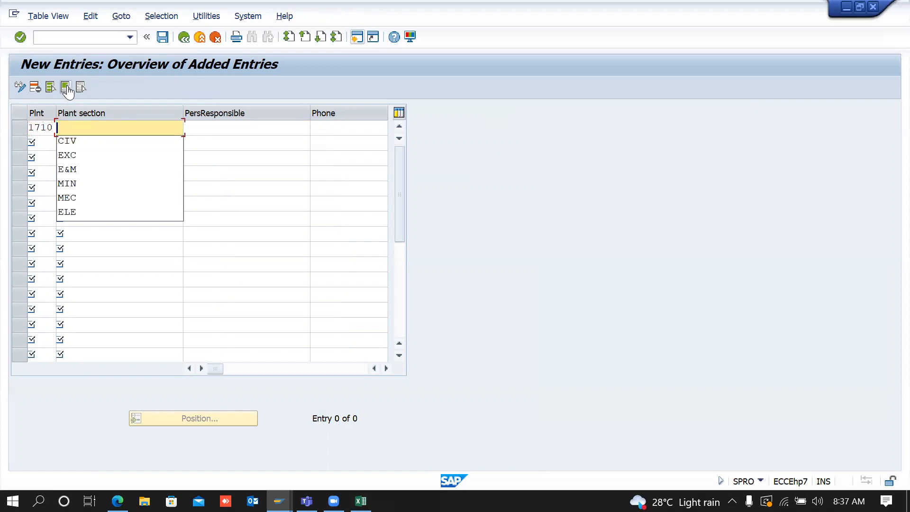
pyautogui.write('ELE')
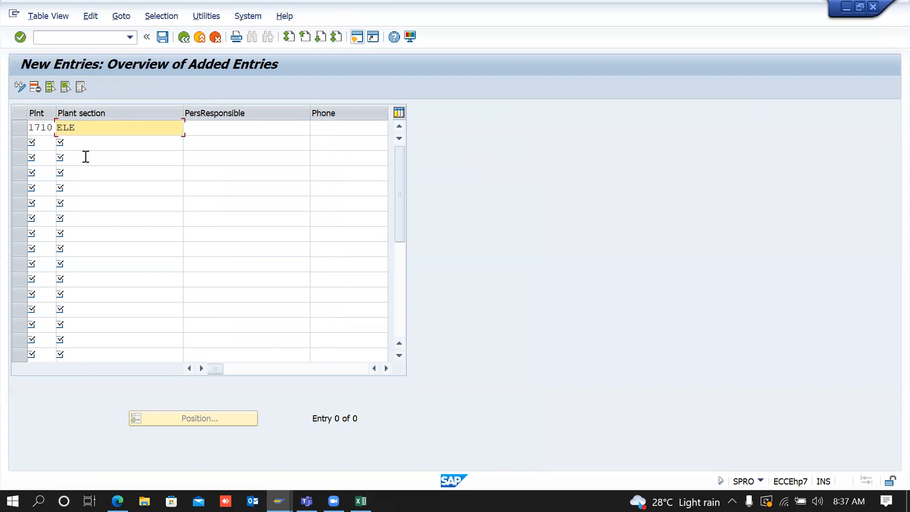
pyautogui.click(51, 146)
pyautogui.write('1710')
pyautogui.press('Tab')
pyautogui.write('MEC')
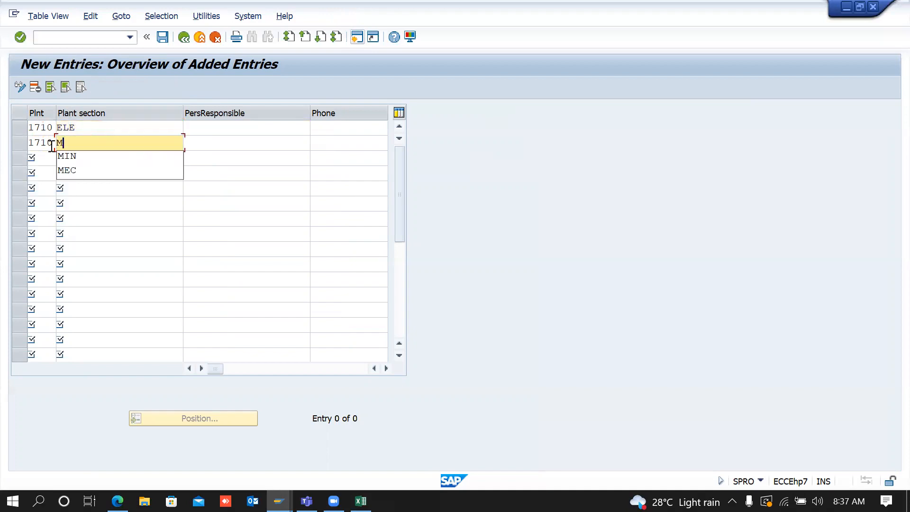
# Step: Add the third and fourth plant 1710 rows, entering INM, and check the entries
pyautogui.click(48, 158)
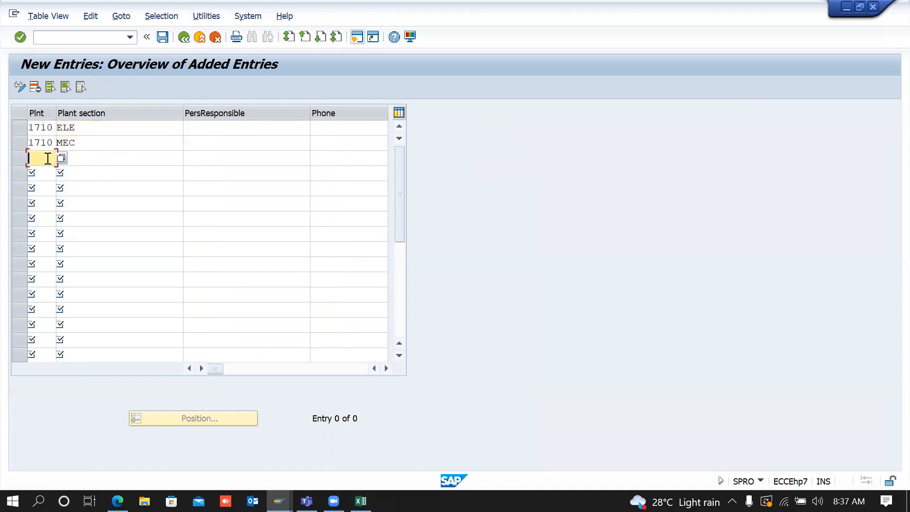
pyautogui.write('1710')
pyautogui.press('Tab')
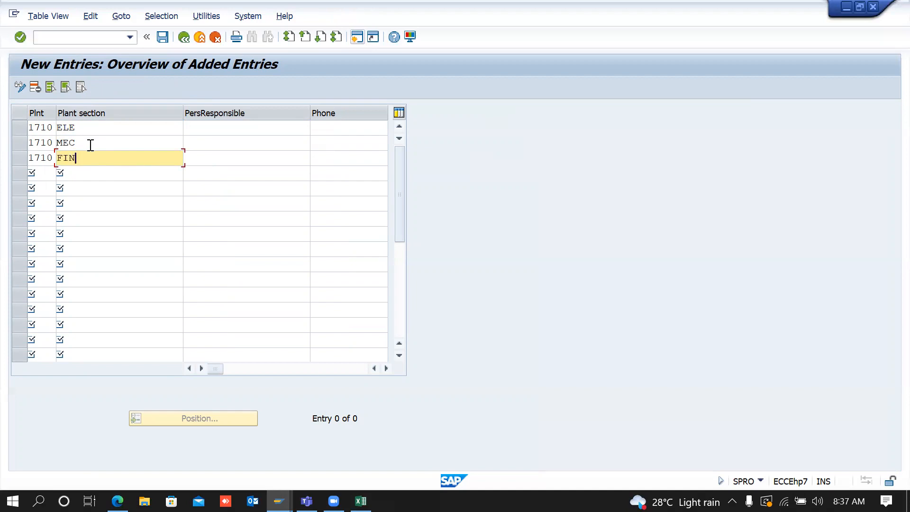
pyautogui.click(36, 174)
pyautogui.write('1710')
pyautogui.press('Tab')
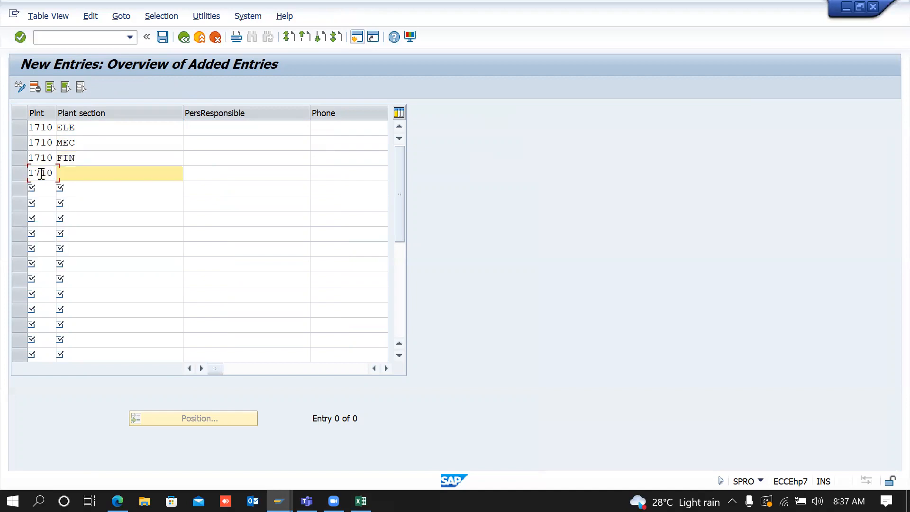
pyautogui.write('M')
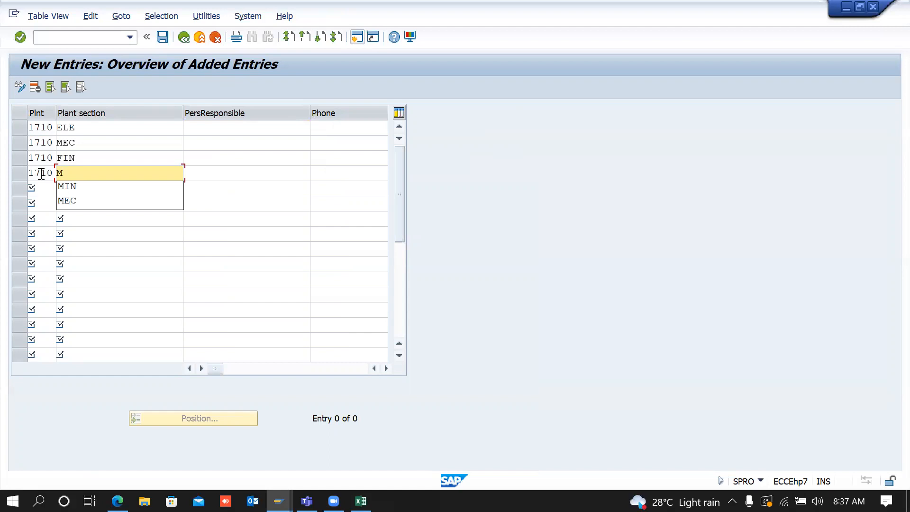
pyautogui.press('BackSpace')
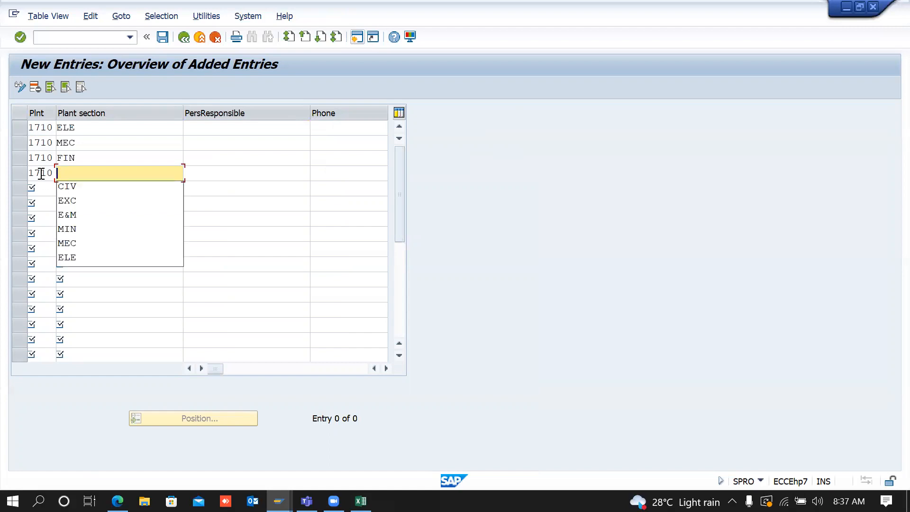
pyautogui.write('INM')
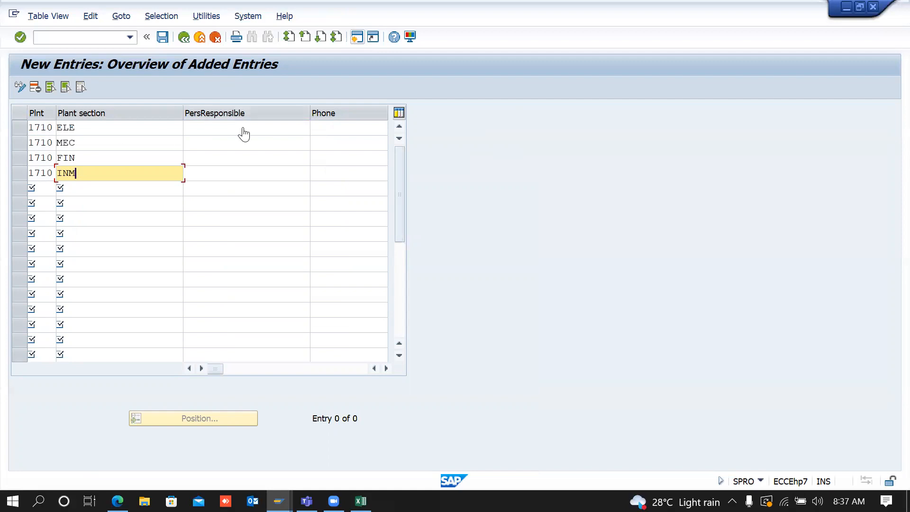
pyautogui.press('Return')
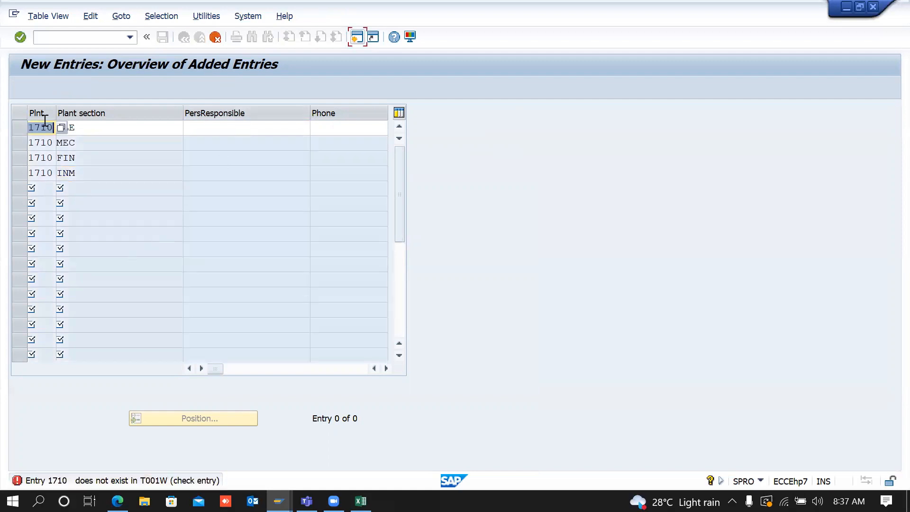
# Step: Pick plant 2000 from search help for ELE, then replace 1710 with 2000 on MEC, FIN and INM
pyautogui.click(60, 128)
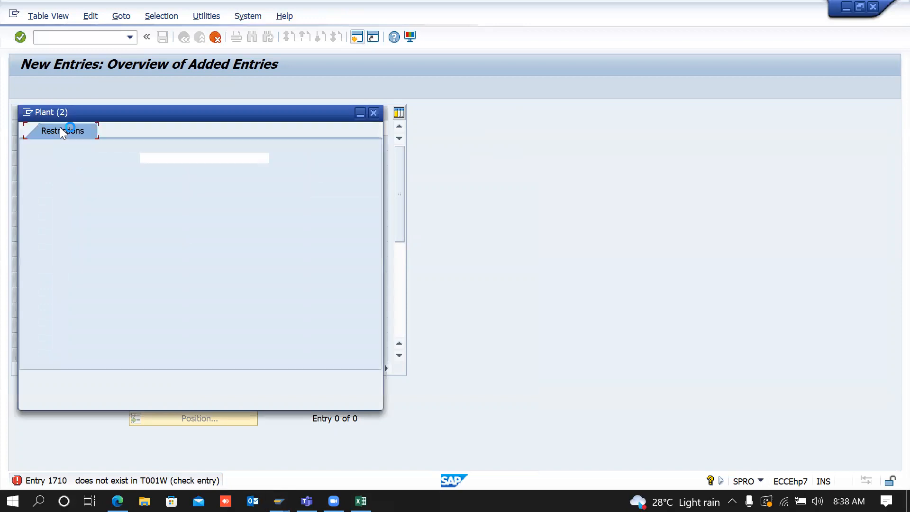
pyautogui.click(338, 382)
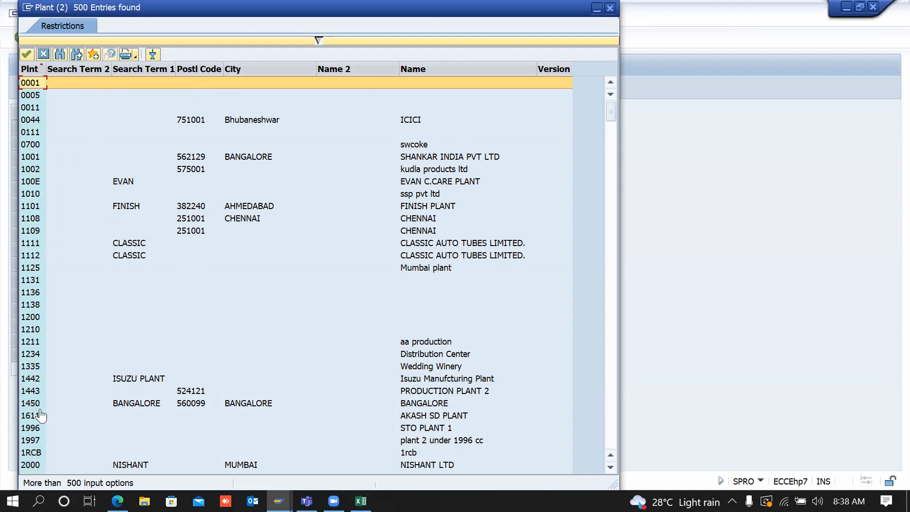
pyautogui.click(34, 464)
pyautogui.doubleClick(35, 463)
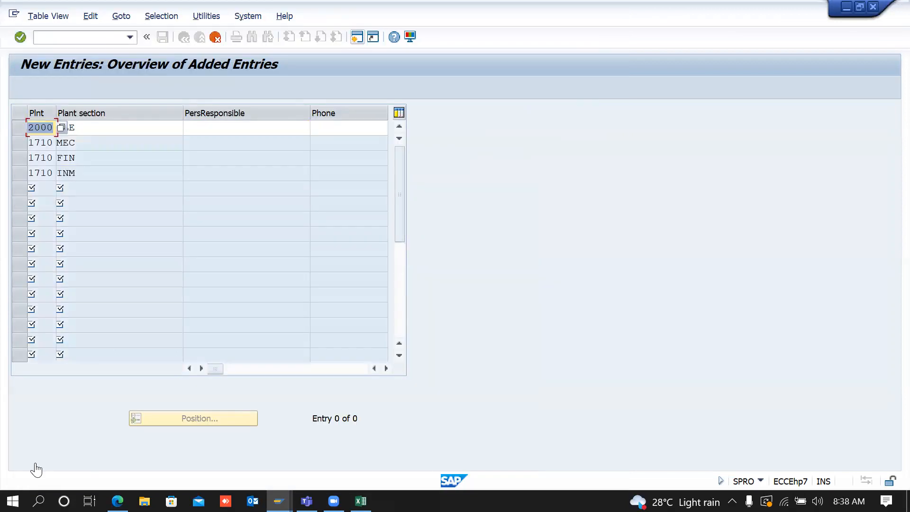
pyautogui.press('Return')
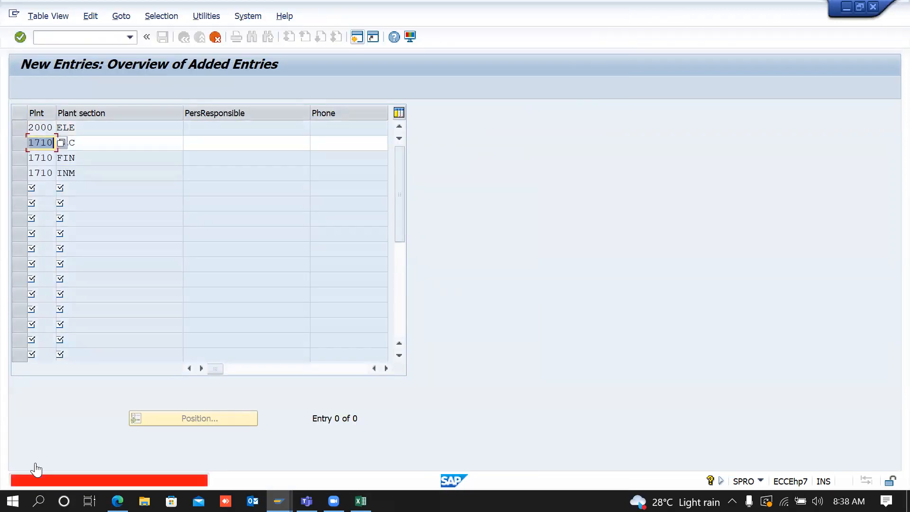
pyautogui.write('2000')
pyautogui.press('Return')
pyautogui.write('2')
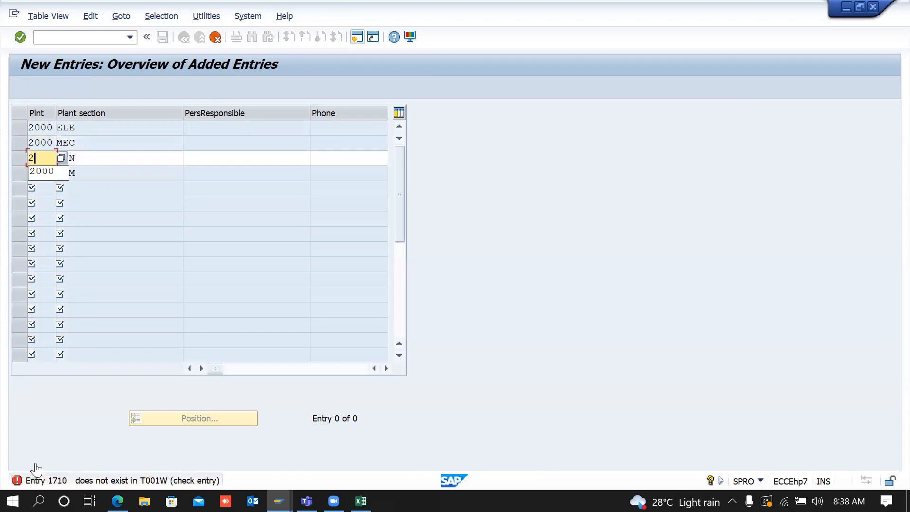
pyautogui.write('000')
pyautogui.press('Return')
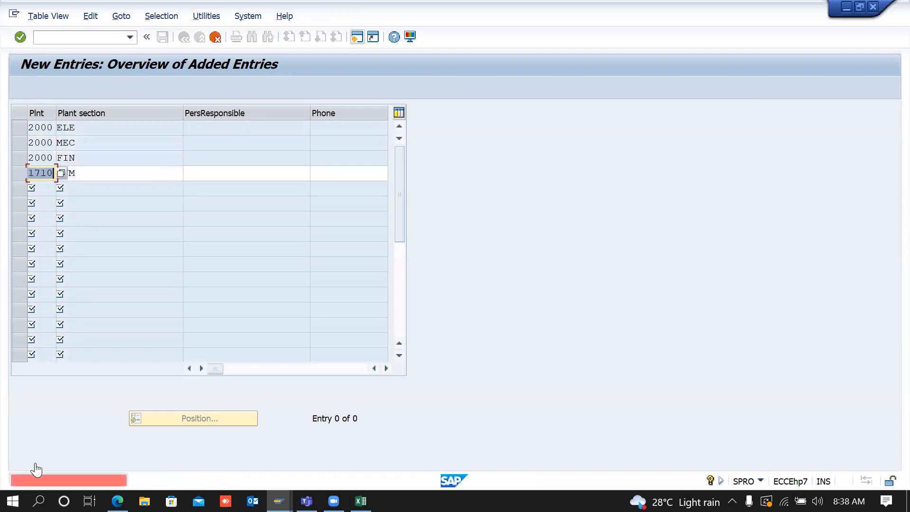
pyautogui.write('2000')
pyautogui.press('Return')
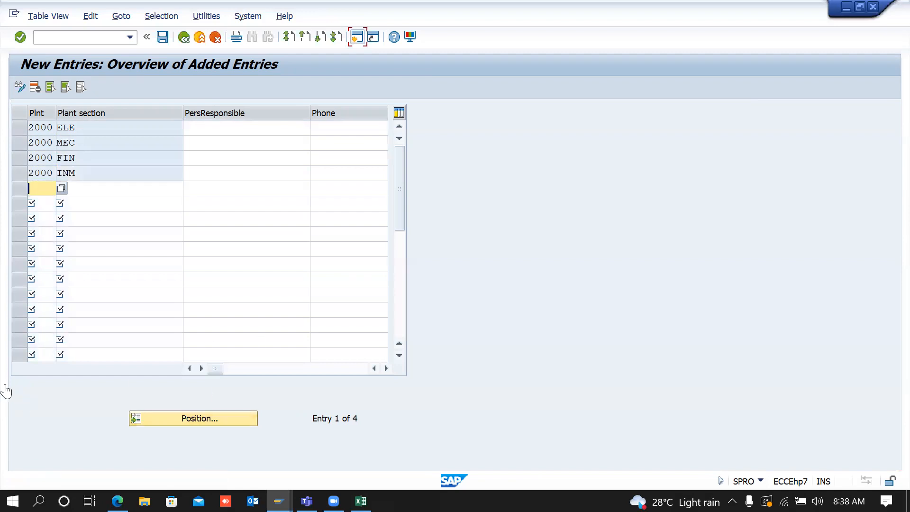
# Step: Save plant sections ELE, MEC, FIN and INM under a customizing request, then show the equipment's Location data
pyautogui.click(119, 124)
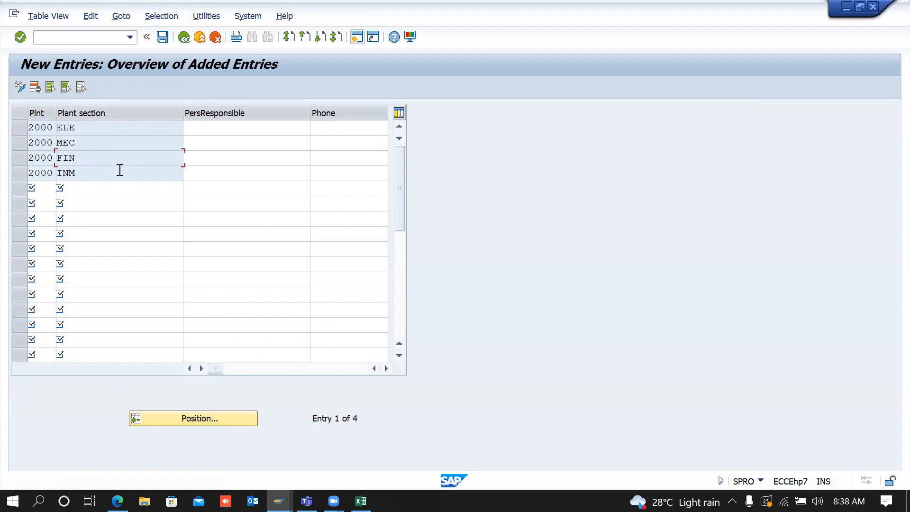
pyautogui.click(104, 124)
pyautogui.click(162, 38)
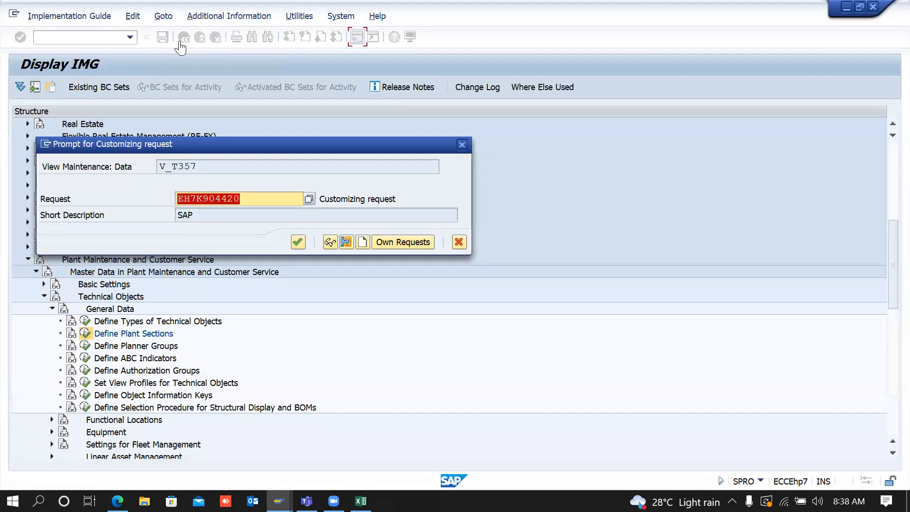
pyautogui.click(297, 245)
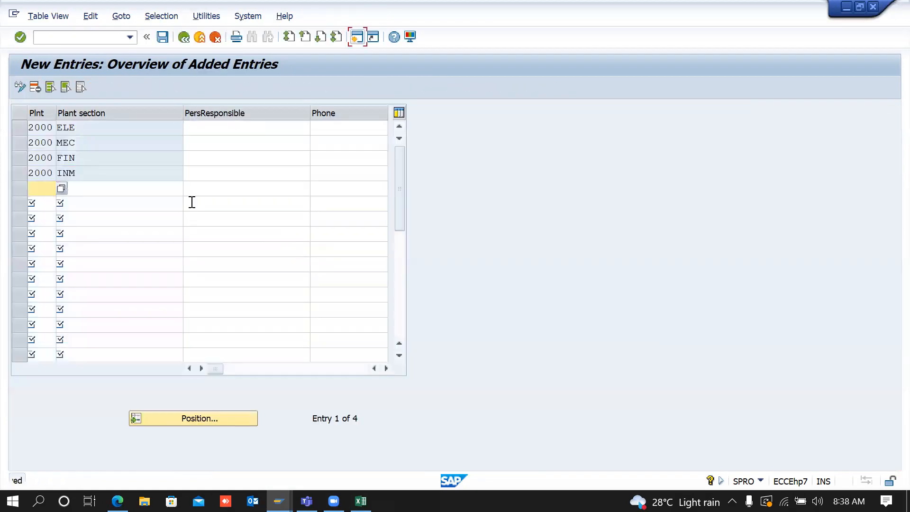
pyautogui.hotkey('alt', 'Tab')
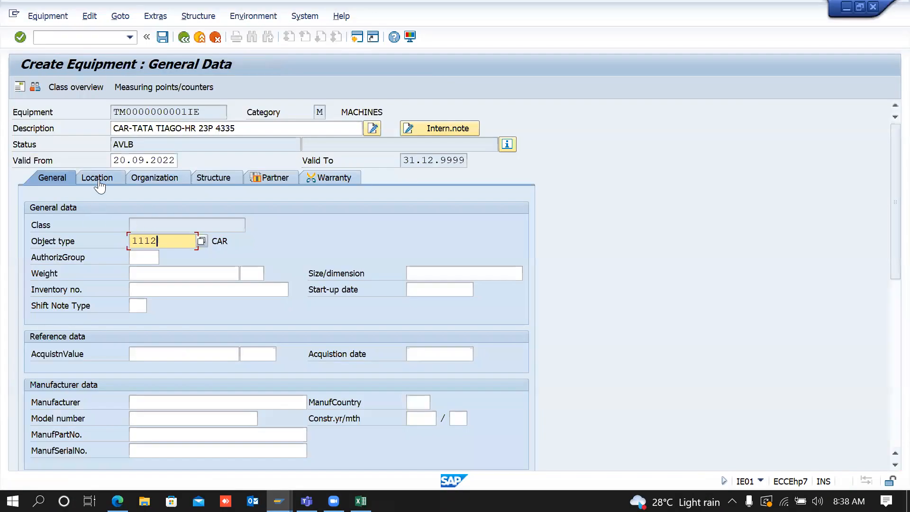
pyautogui.click(98, 178)
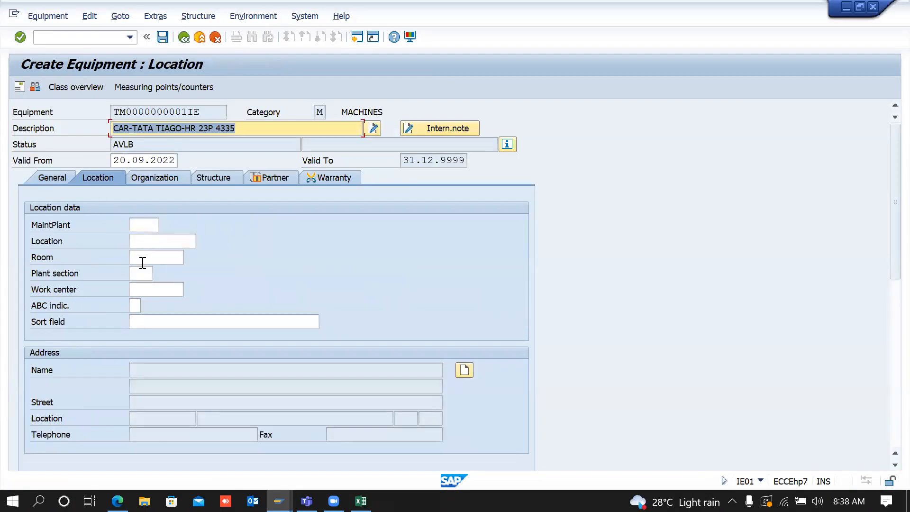
# Step: Enter plant section MEC on the equipment and refresh the plant sections list
pyautogui.click(146, 272)
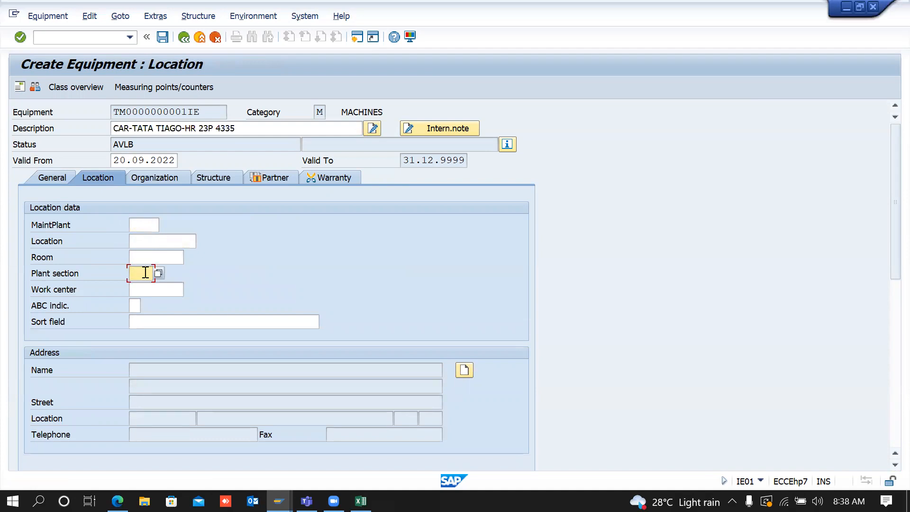
pyautogui.write('MEC')
pyautogui.press('Return')
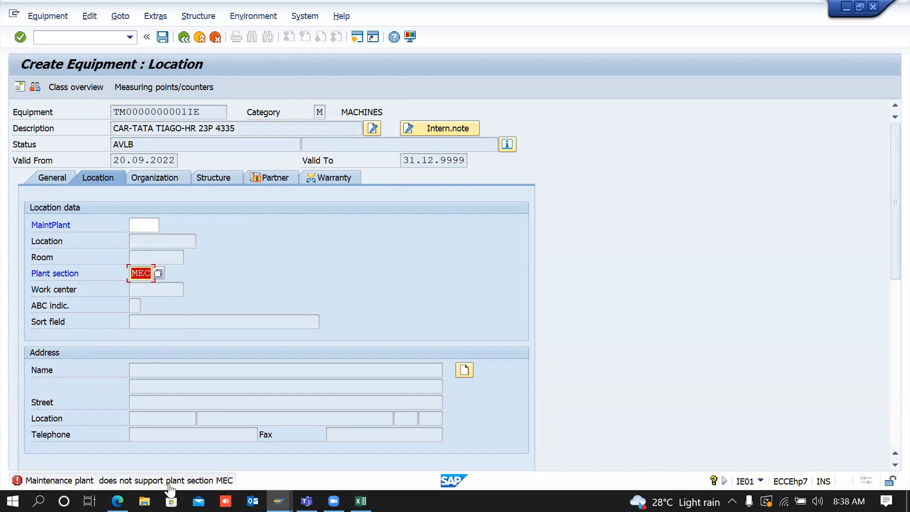
pyautogui.hotkey('alt', 'Tab')
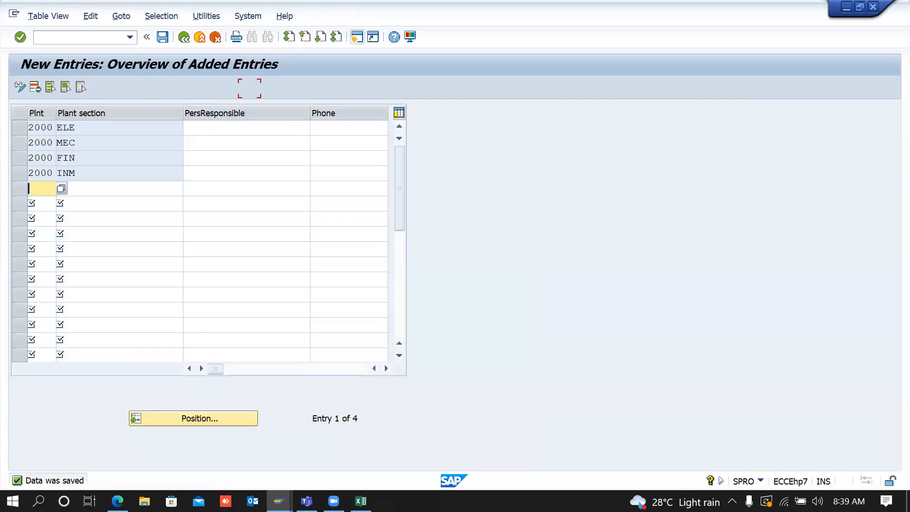
pyautogui.click(184, 40)
pyautogui.hotkey('alt', 'Tab')
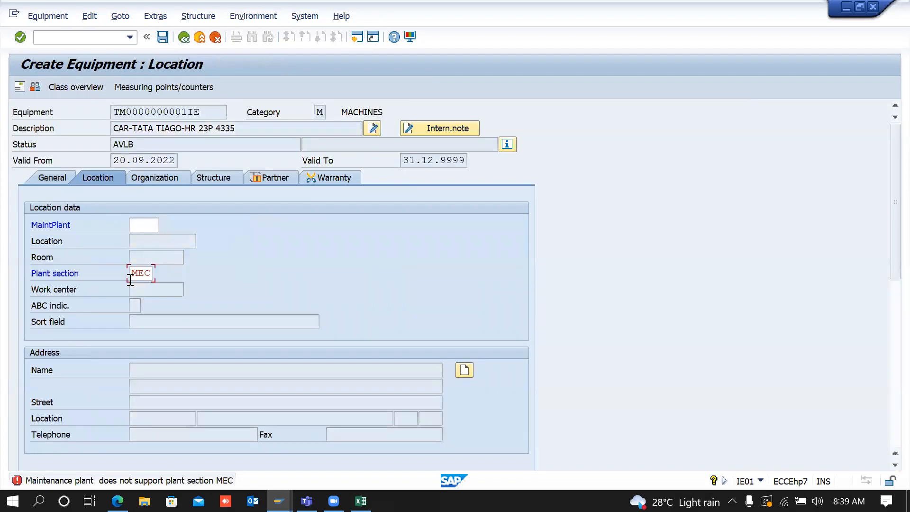
# Step: Choose plant section MEC of plant 2000 from the plant section search list
pyautogui.click(131, 279)
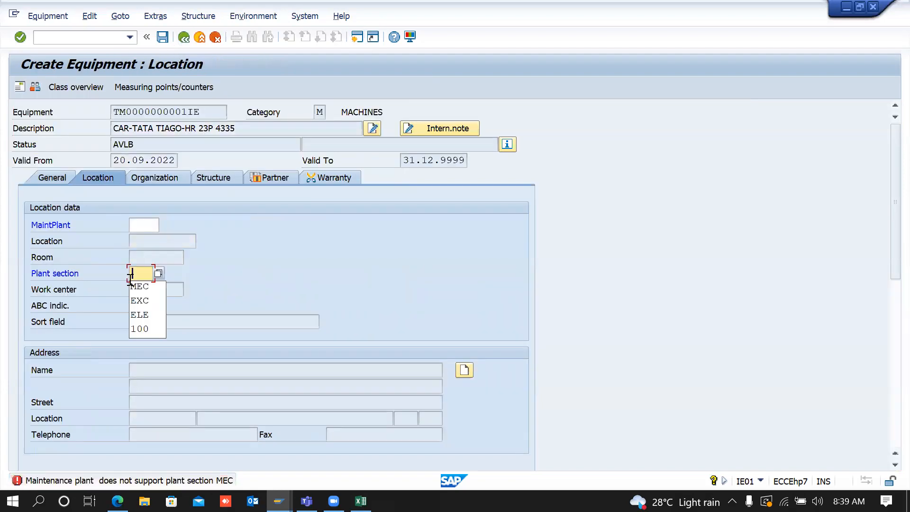
pyautogui.click(159, 274)
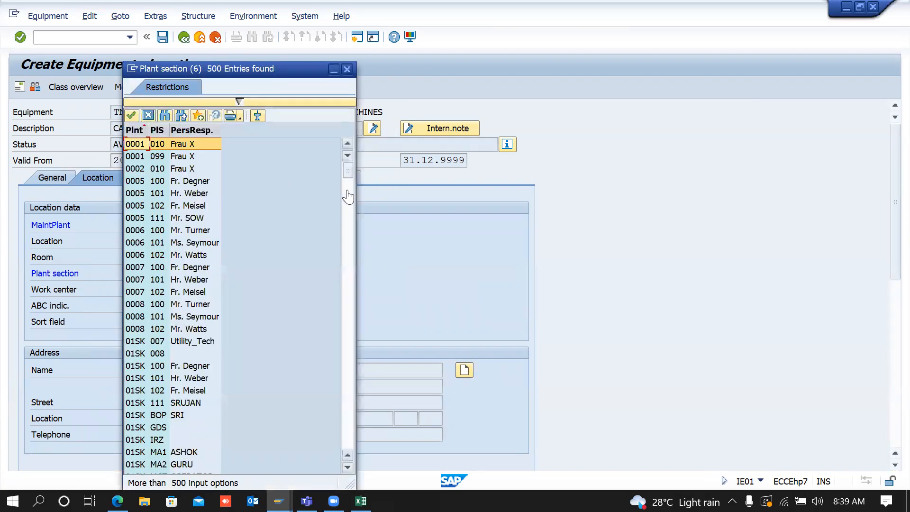
pyautogui.moveTo(347, 176); pyautogui.dragTo(348, 196)
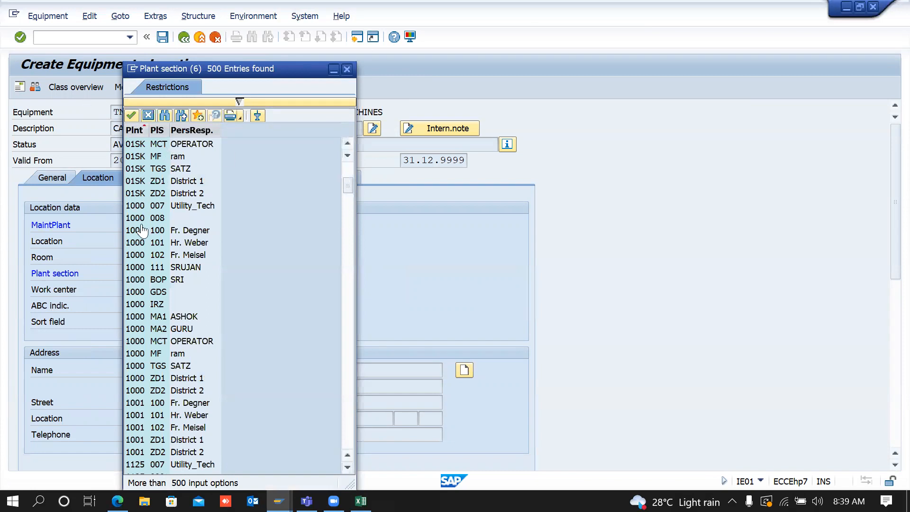
pyautogui.click(350, 354)
pyautogui.click(350, 355)
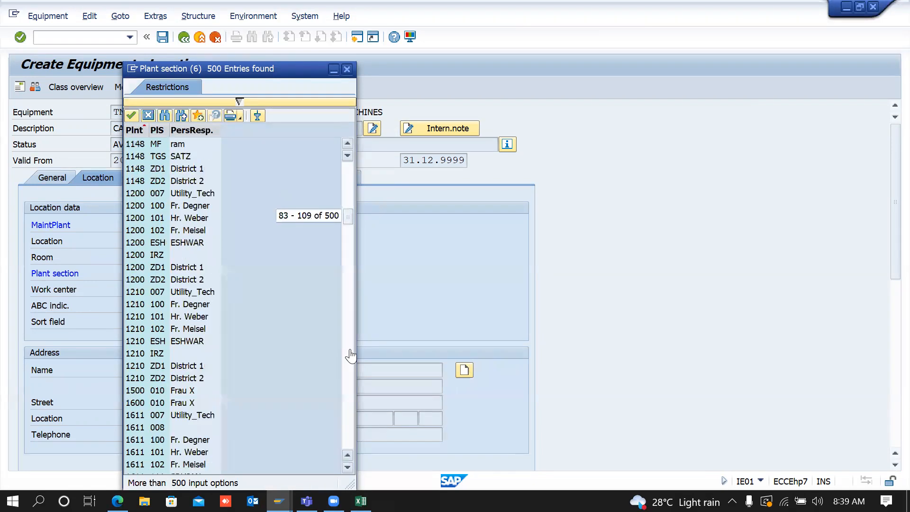
pyautogui.click(350, 356)
pyautogui.click(350, 356)
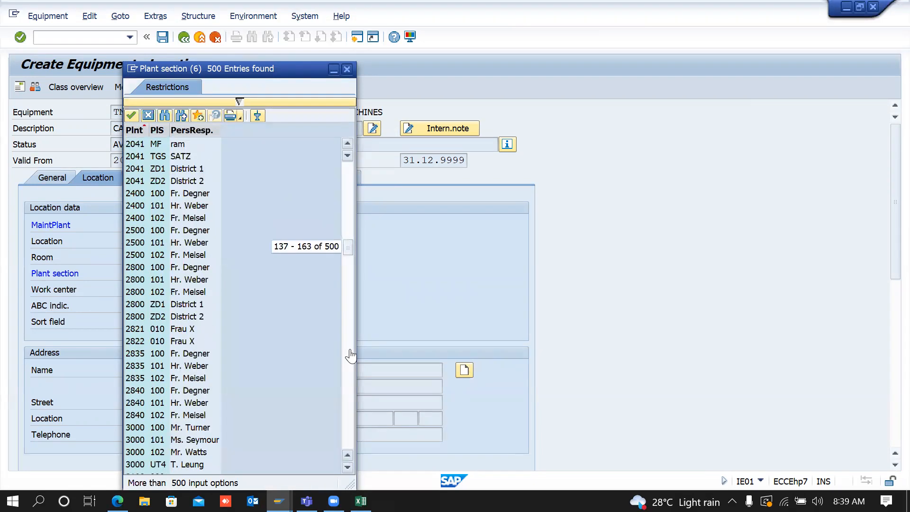
pyautogui.click(348, 182)
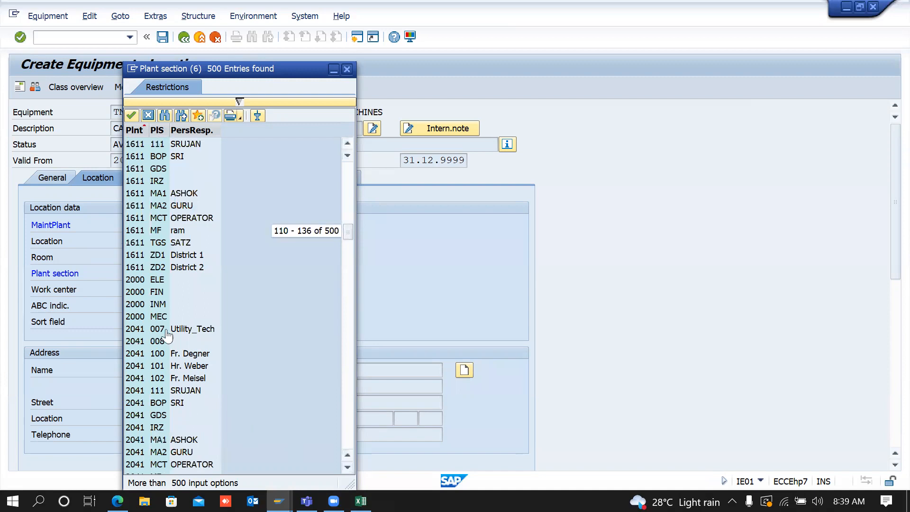
pyautogui.click(152, 315)
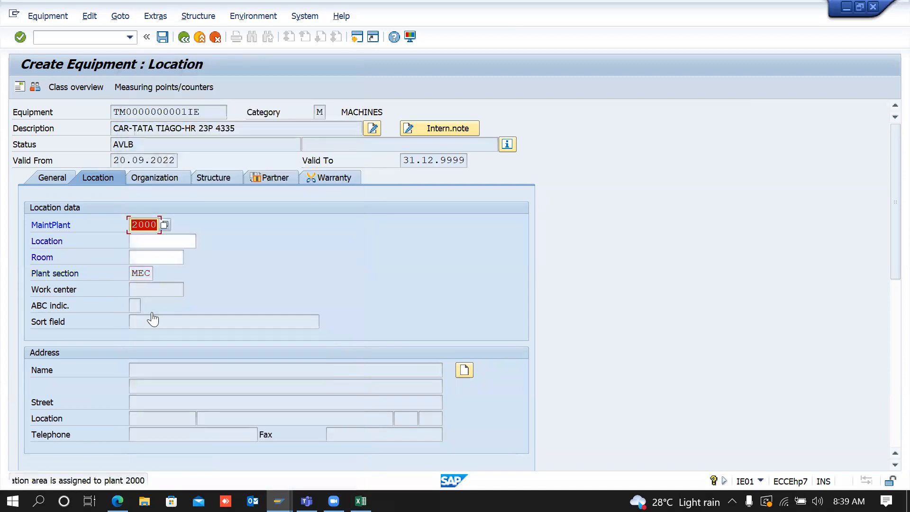
# Step: Replace maintenance plant CC01 with 2000 and validate the location data
pyautogui.press('BackSpace')
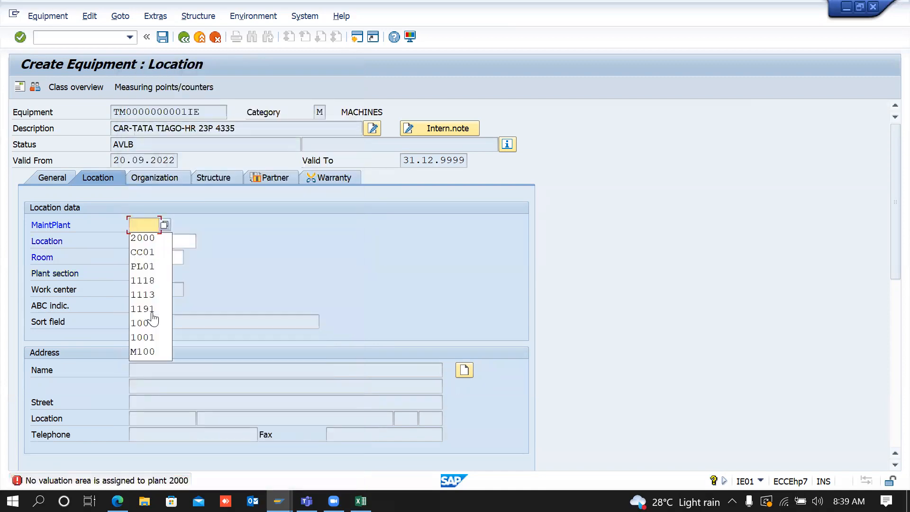
pyautogui.press('Return')
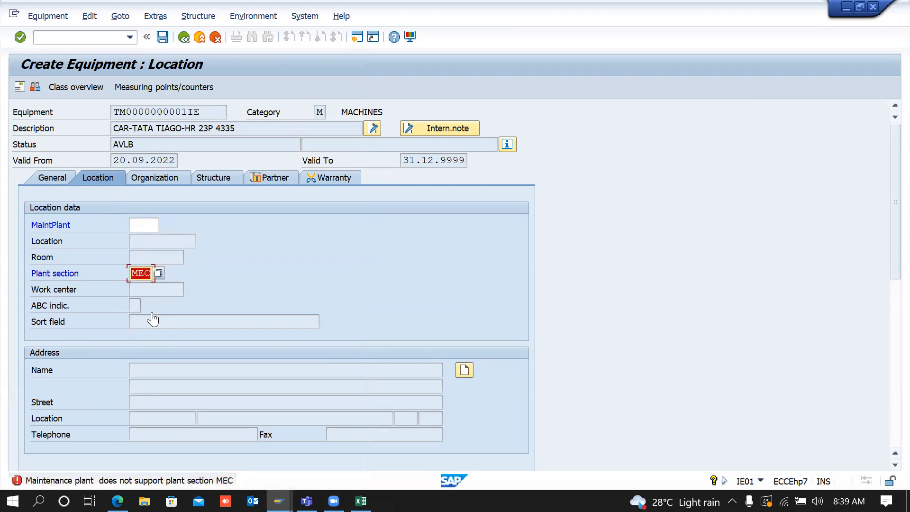
pyautogui.click(149, 225)
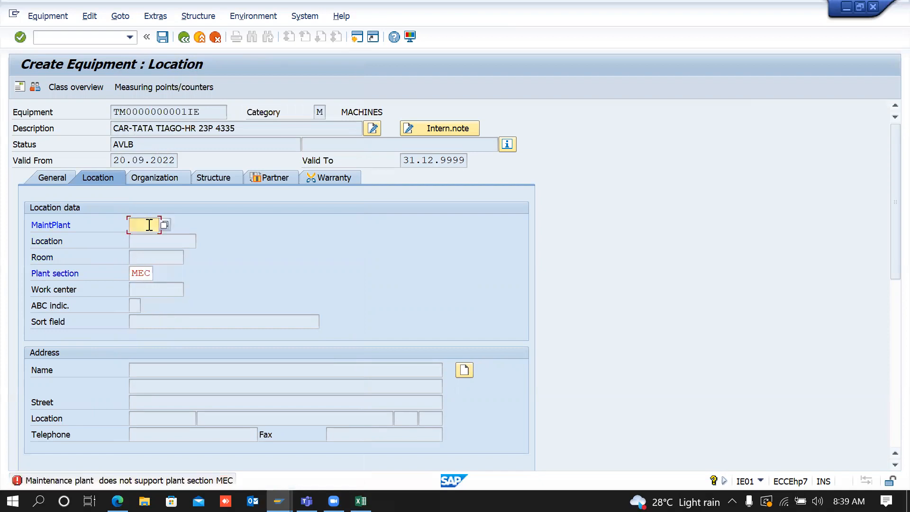
pyautogui.press('Down')
pyautogui.press('Down')
pyautogui.press('Down')
pyautogui.press('Return')
pyautogui.press('BackSpace')
pyautogui.press('BackSpace')
pyautogui.press('BackSpace')
pyautogui.press('BackSpace')
pyautogui.write('2')
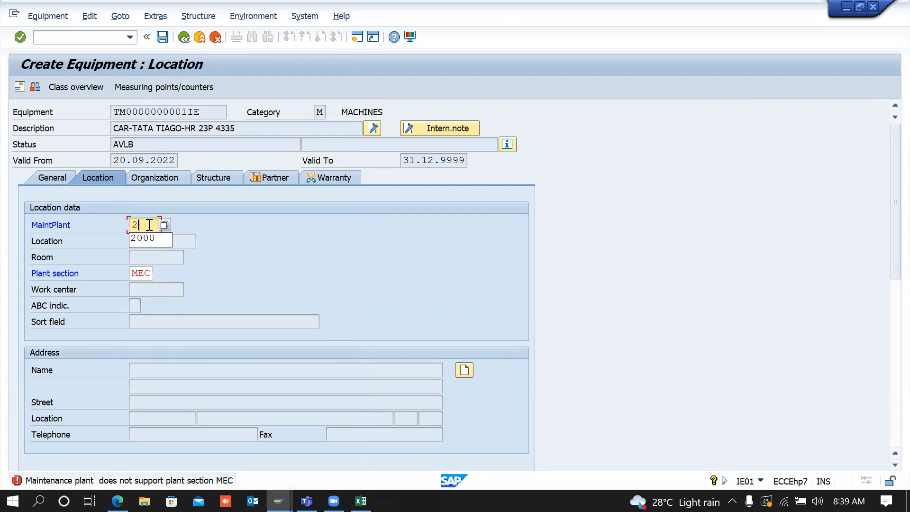
pyautogui.write('000')
pyautogui.press('Return')
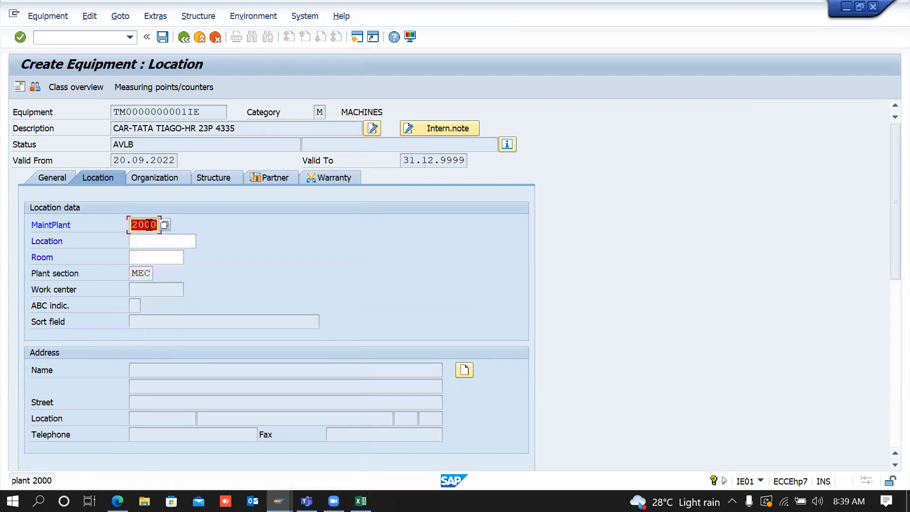
pyautogui.press('Return')
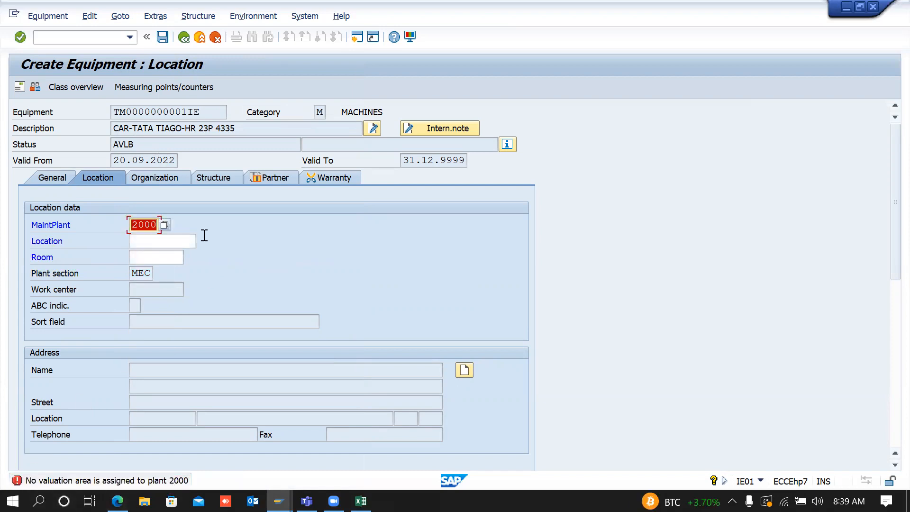
pyautogui.click(211, 240)
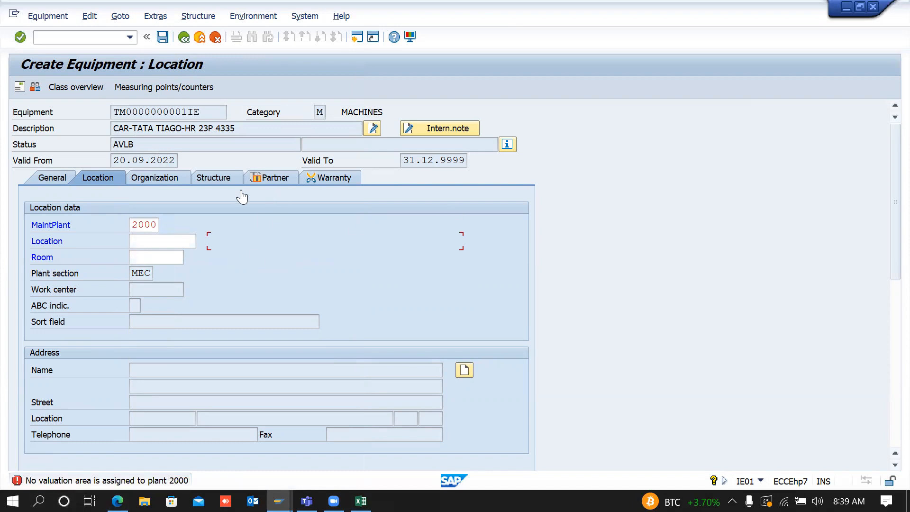
# Step: Return to the IMG tree and open Define Planner Groups
pyautogui.hotkey('alt', 'Tab')
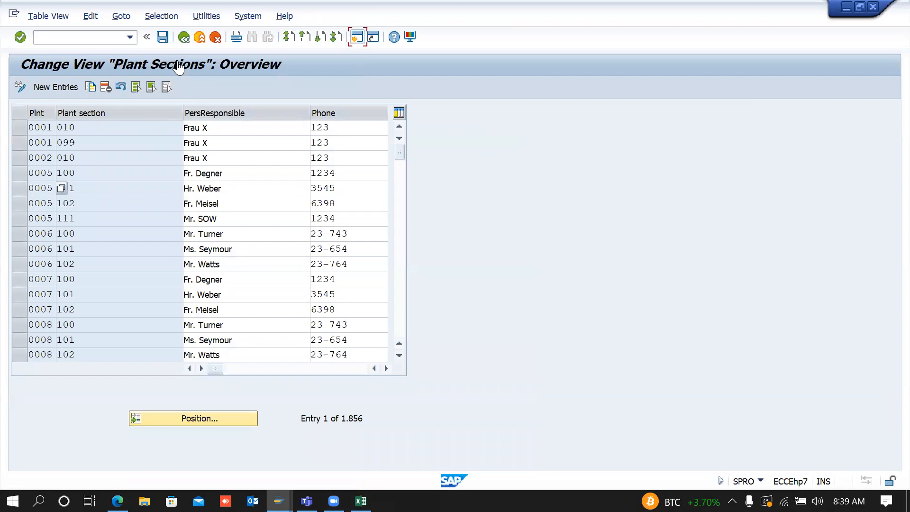
pyautogui.click(184, 37)
pyautogui.click(133, 349)
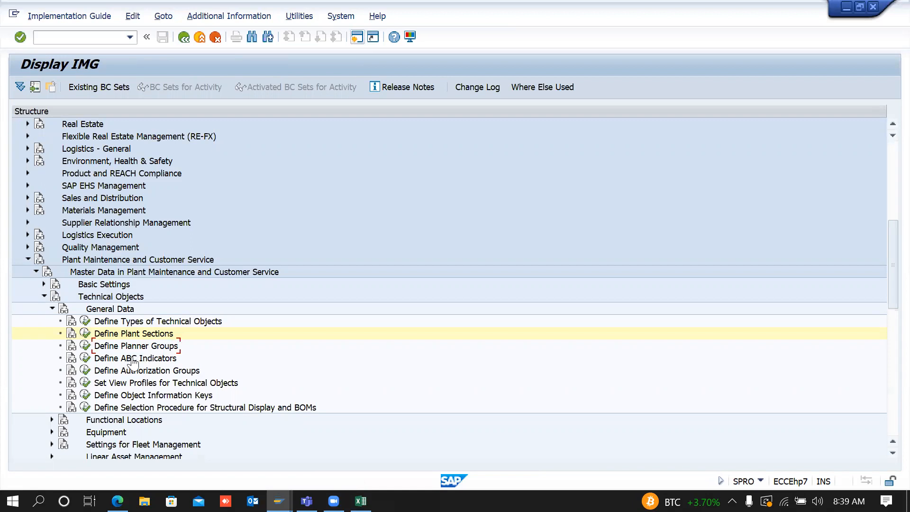
pyautogui.click(86, 347)
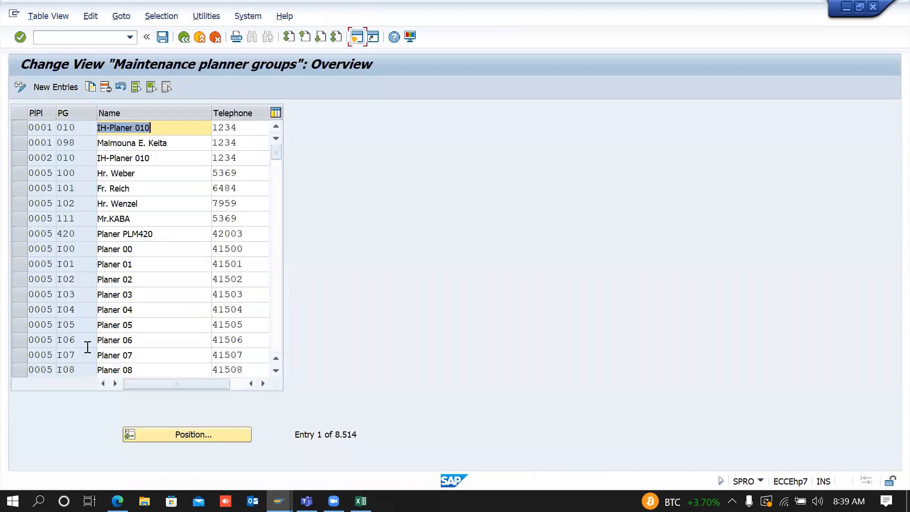
# Step: Add planner group 100 'MECHNANICAL DEPT.' for planning plant 2000 and save it
pyautogui.click(67, 96)
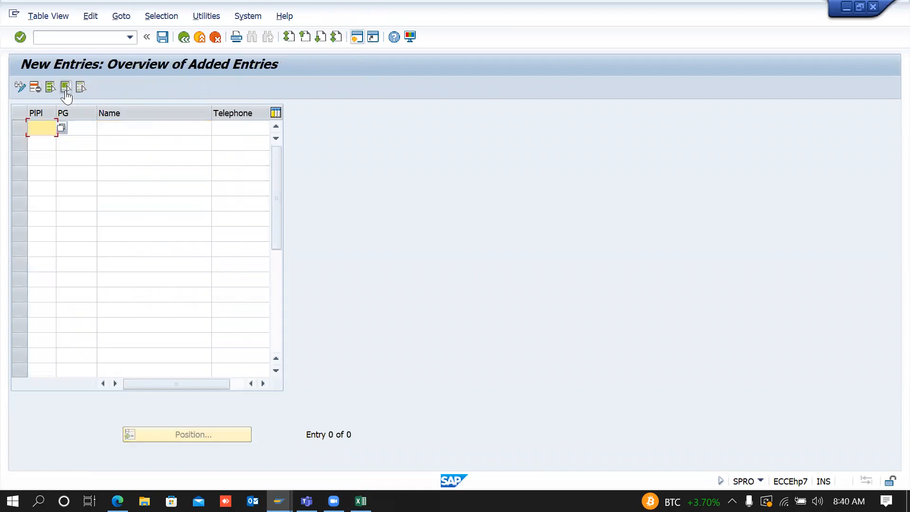
pyautogui.write('2000')
pyautogui.press('Tab')
pyautogui.write('100')
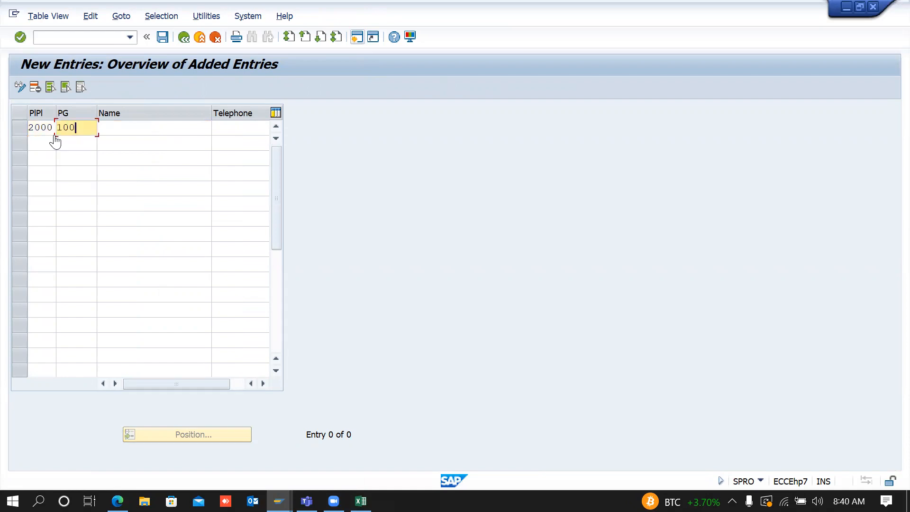
pyautogui.press('Tab')
pyautogui.write('C')
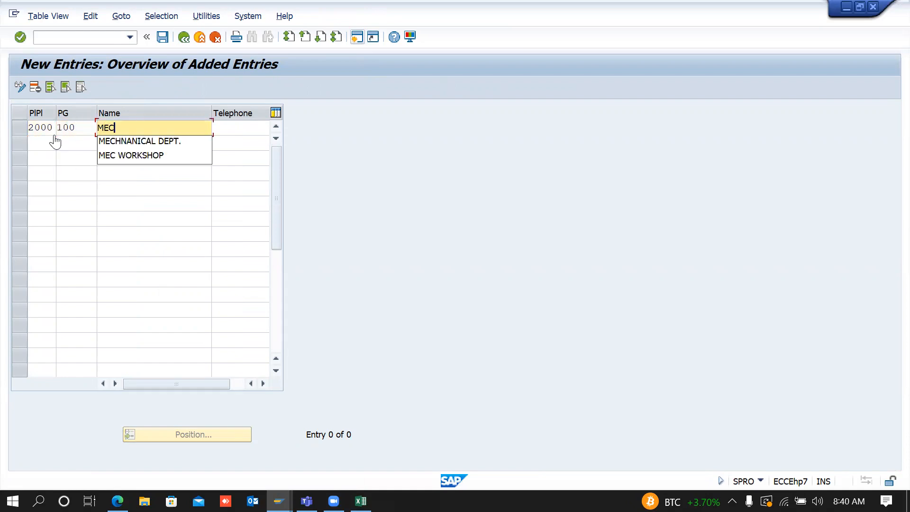
pyautogui.click(134, 145)
pyautogui.click(162, 38)
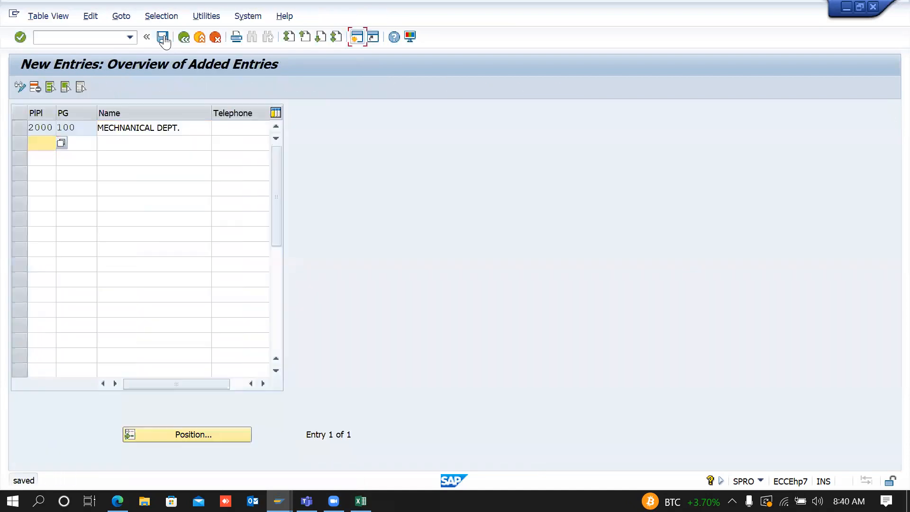
pyautogui.click(162, 38)
pyautogui.click(184, 38)
pyautogui.hotkey('alt', 'Tab')
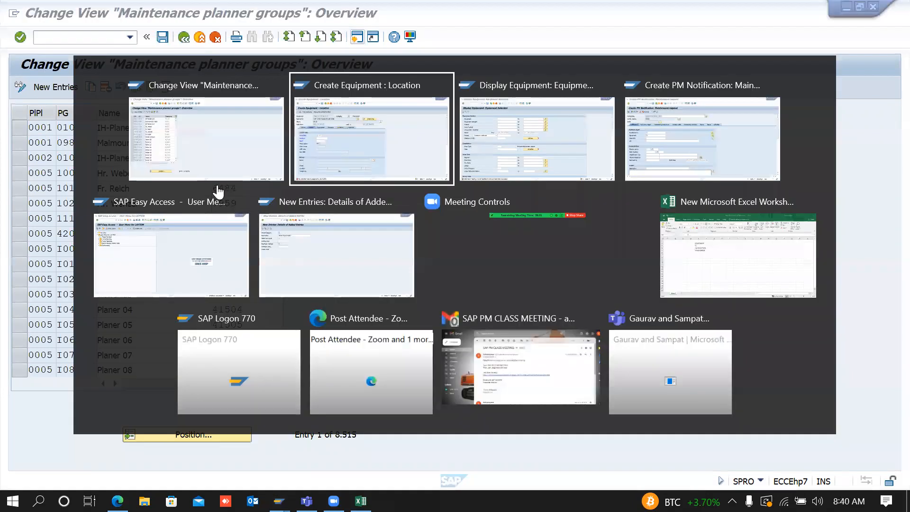
# Step: Clear the maintenance plant and MEC plant section, then inspect planning plant and planner group fields
pyautogui.press('Return')
pyautogui.press('BackSpace')
pyautogui.click(154, 178)
pyautogui.press('BackSpace')
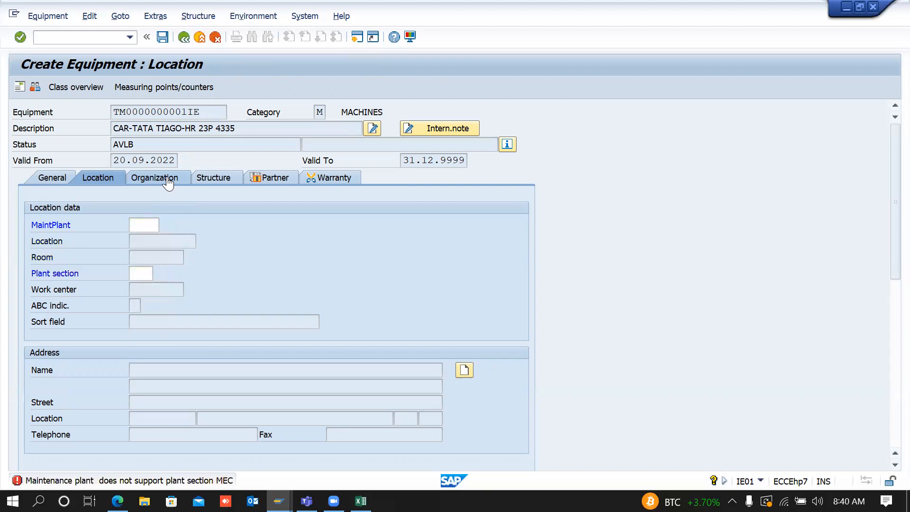
pyautogui.click(155, 178)
pyautogui.click(145, 385)
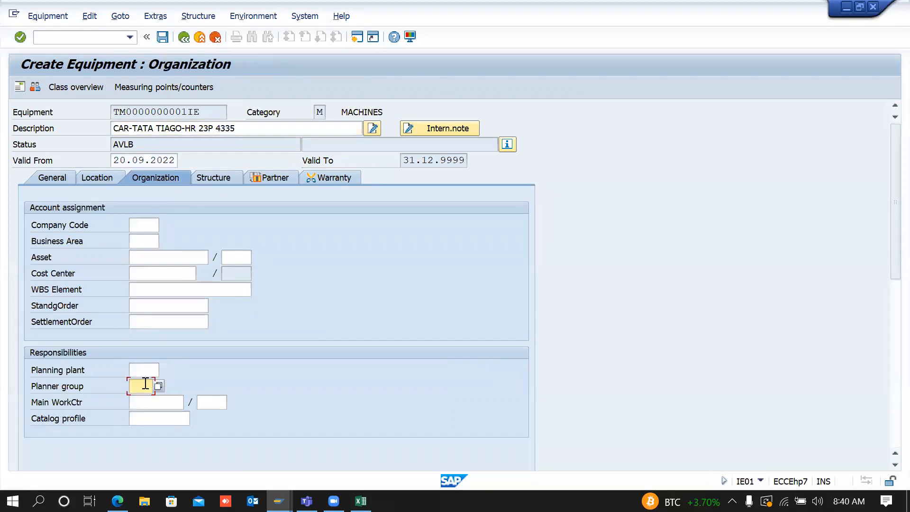
pyautogui.click(140, 371)
pyautogui.click(139, 385)
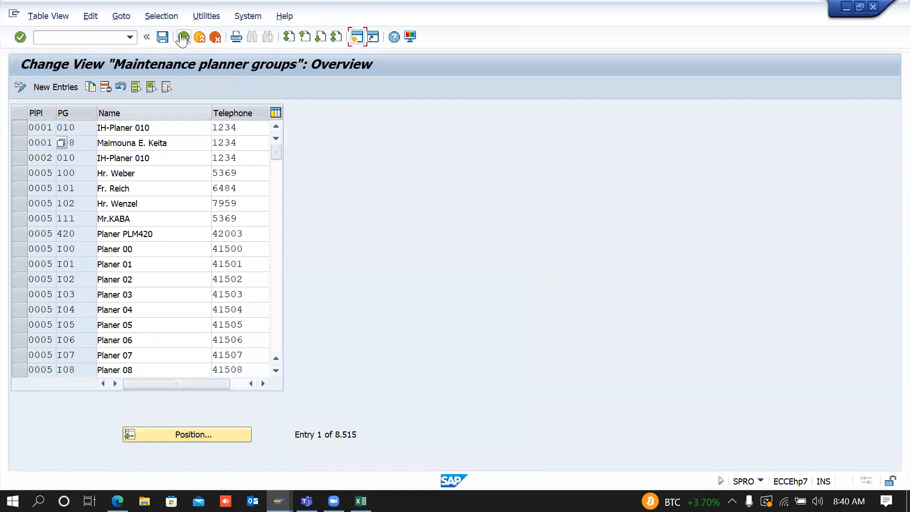
# Step: Review ABC indicators A–C and compare them with the equipment's ABC indicator field
pyautogui.click(183, 37)
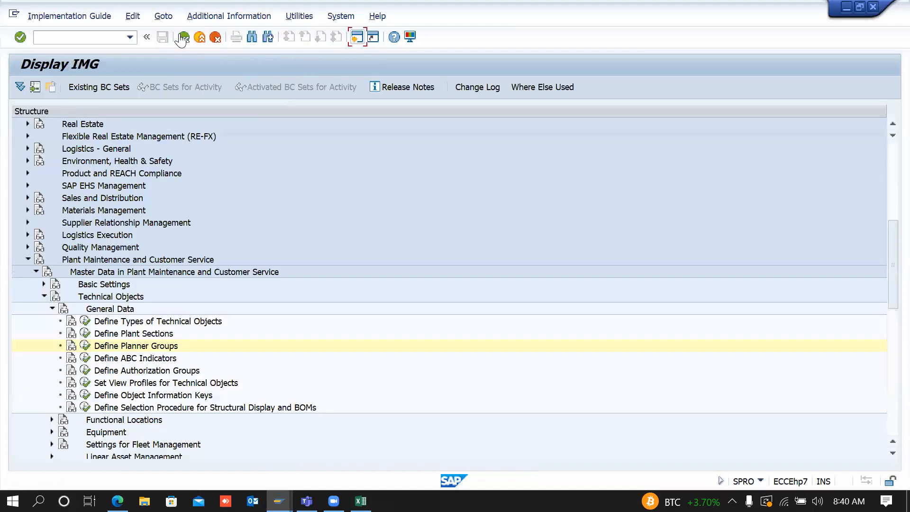
pyautogui.click(85, 359)
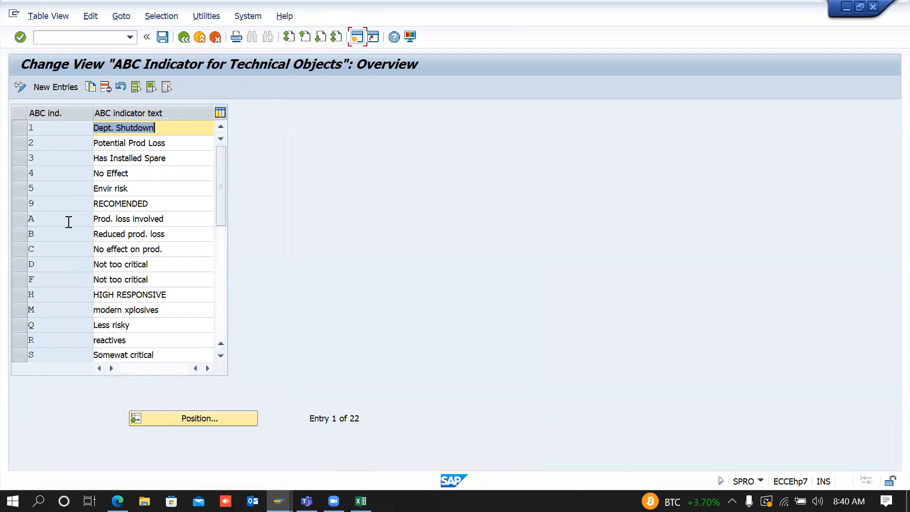
pyautogui.click(18, 223)
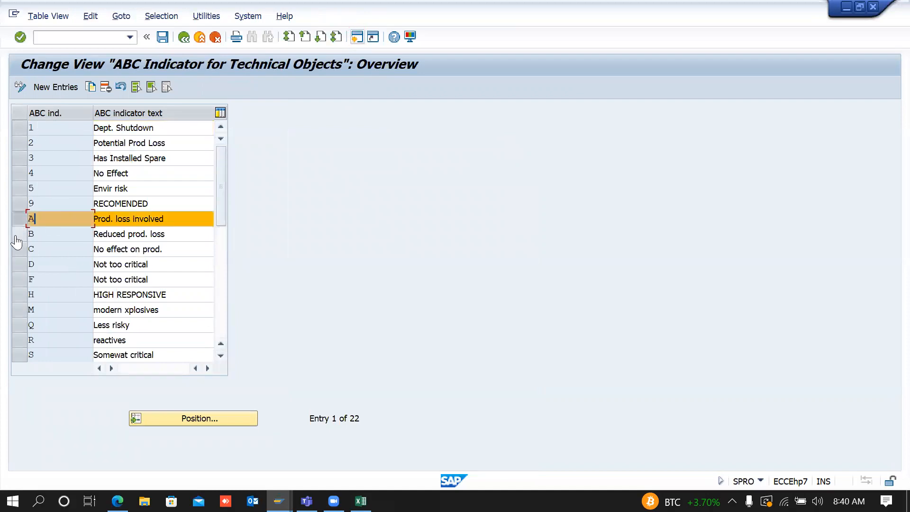
pyautogui.click(17, 234)
pyautogui.click(18, 249)
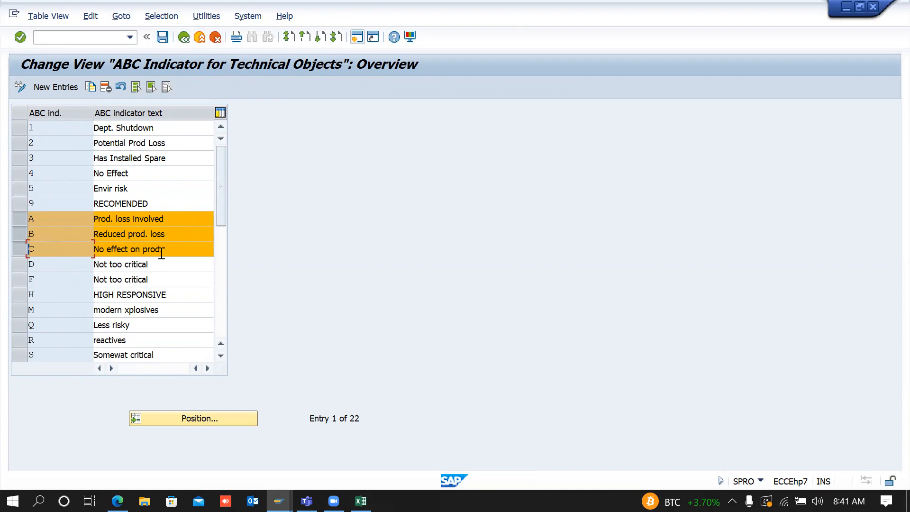
pyautogui.hotkey('alt', 'Tab')
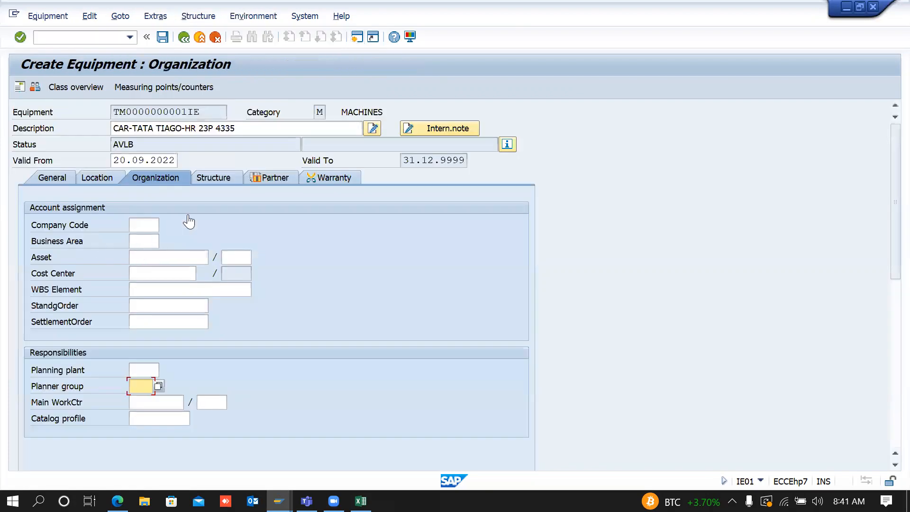
pyautogui.click(112, 182)
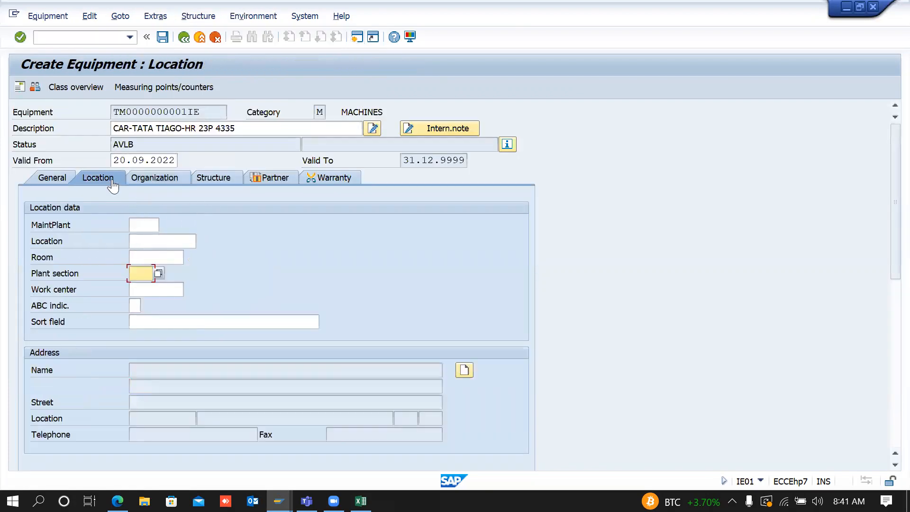
pyautogui.click(133, 307)
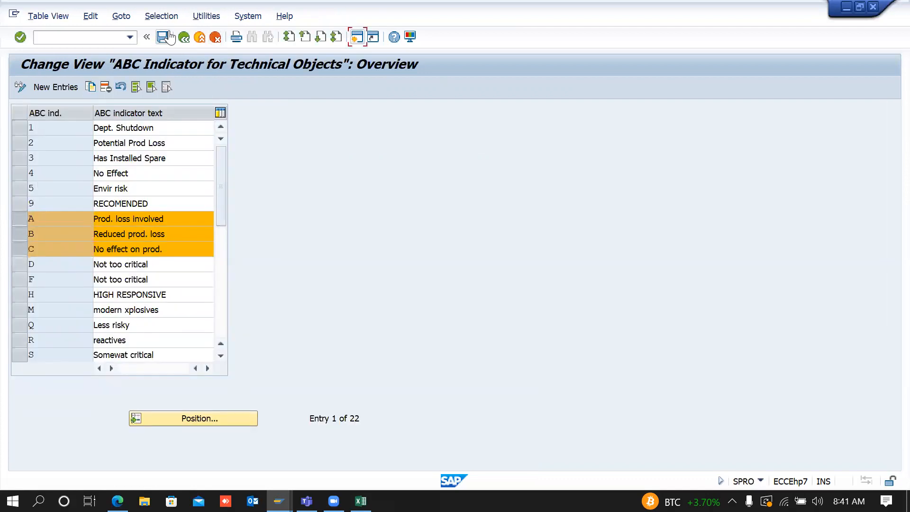
pyautogui.click(184, 38)
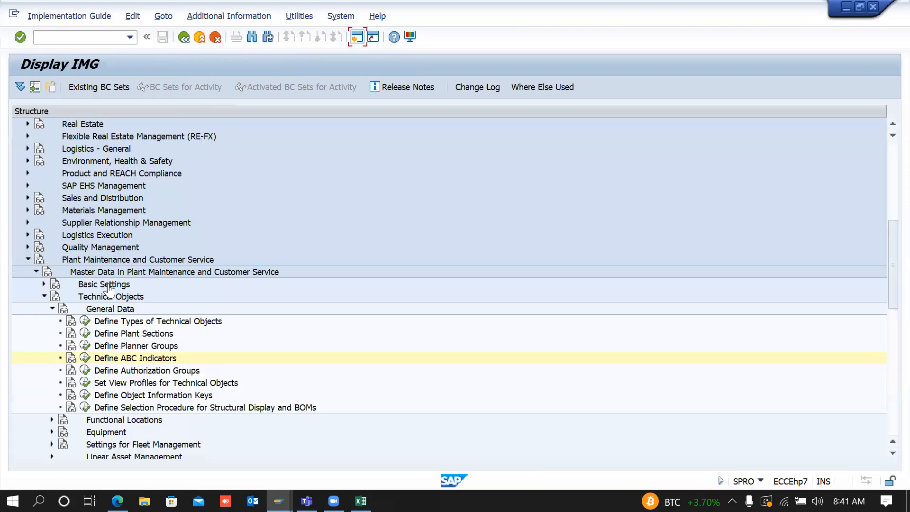
# Step: Open and review the technical object authorization groups table, then return to Create Equipment
pyautogui.click(128, 298)
pyautogui.moveTo(150, 372); pyautogui.dragTo(90, 374)
pyautogui.click(85, 372)
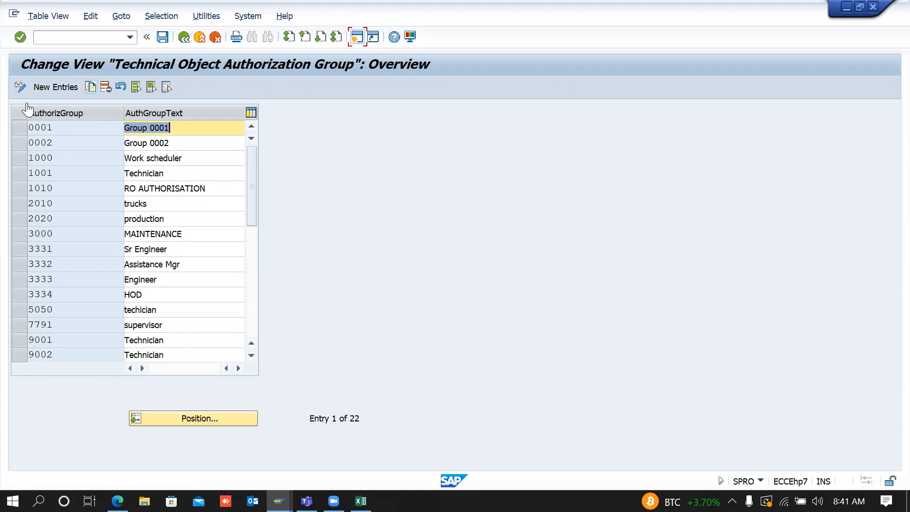
pyautogui.click(200, 38)
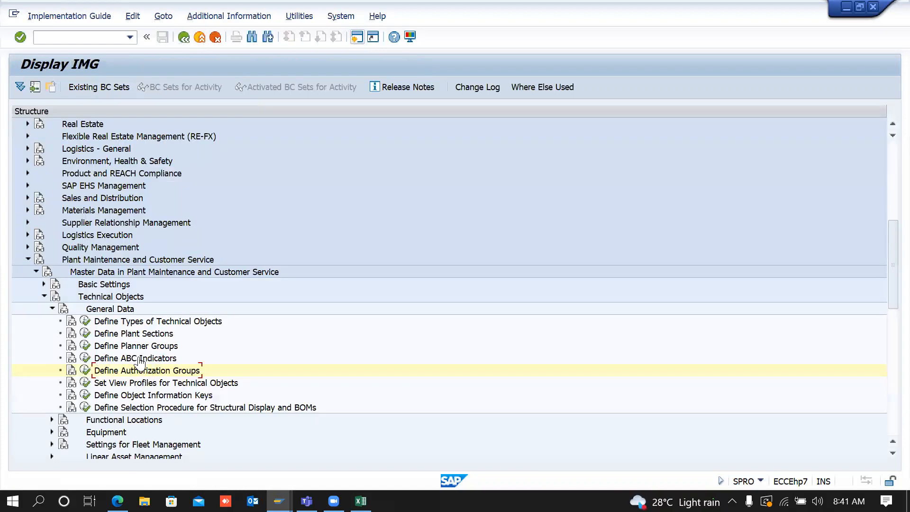
pyautogui.click(83, 372)
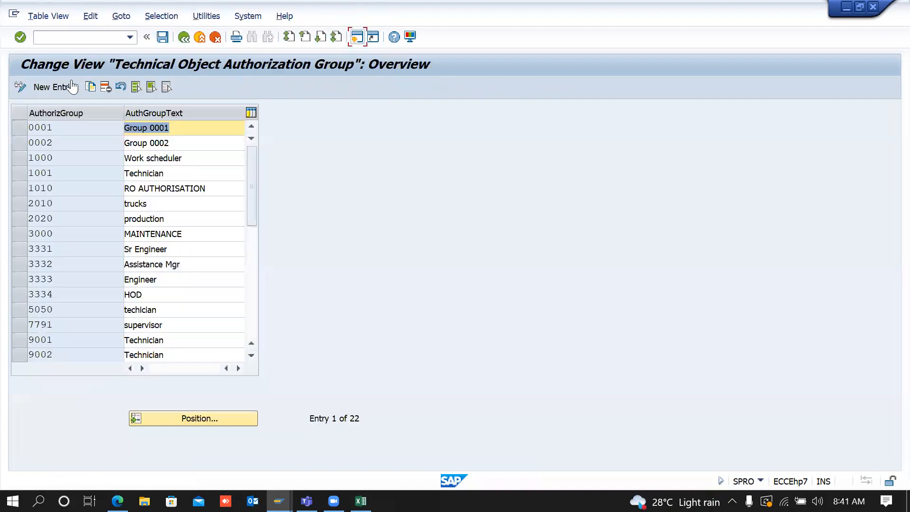
pyautogui.click(75, 131)
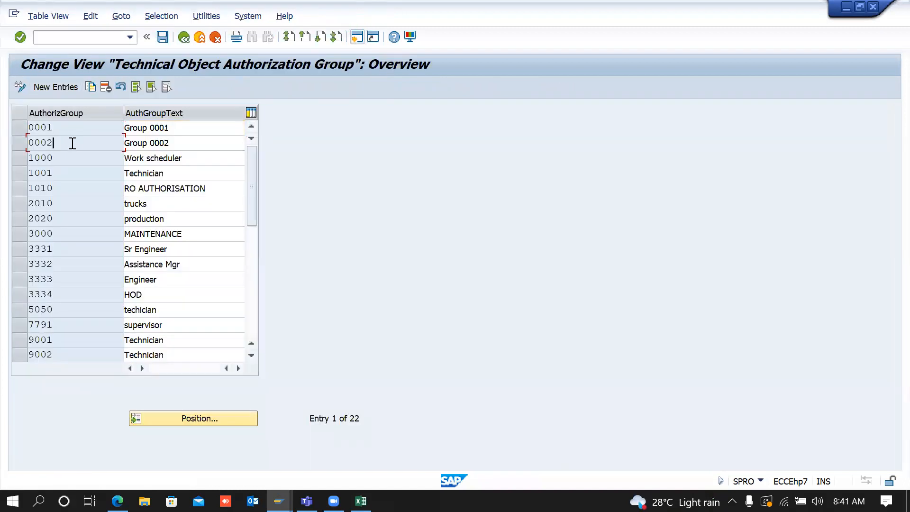
pyautogui.click(184, 37)
pyautogui.hotkey('alt', 'Tab')
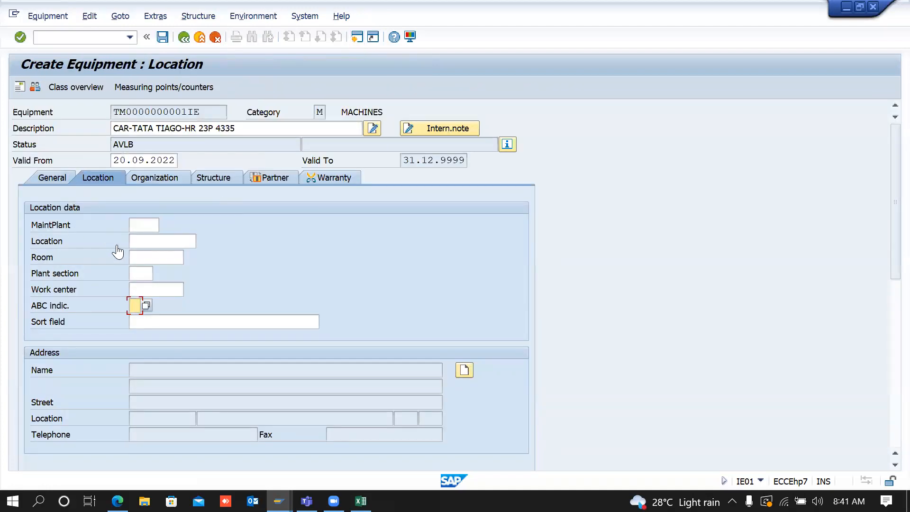
# Step: Assign authorization group 0001 (Group 0001) to the equipment on its General data
pyautogui.click(53, 177)
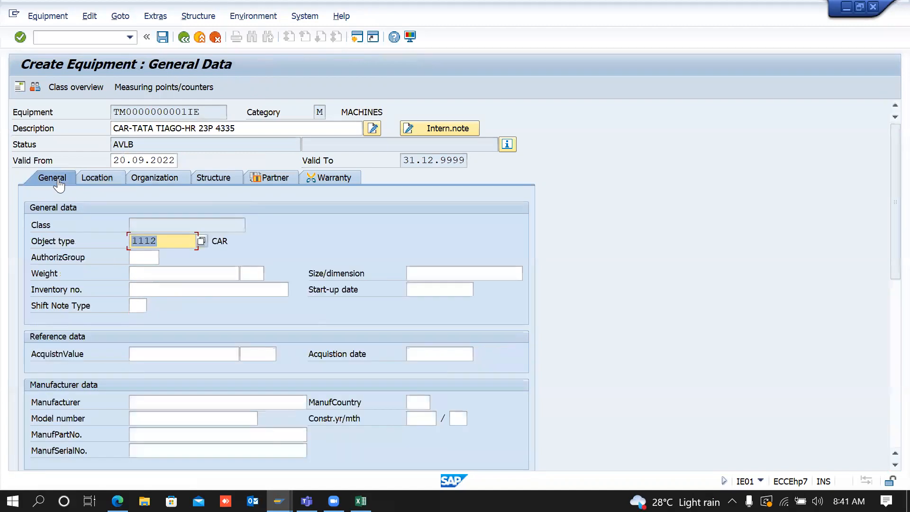
pyautogui.click(142, 257)
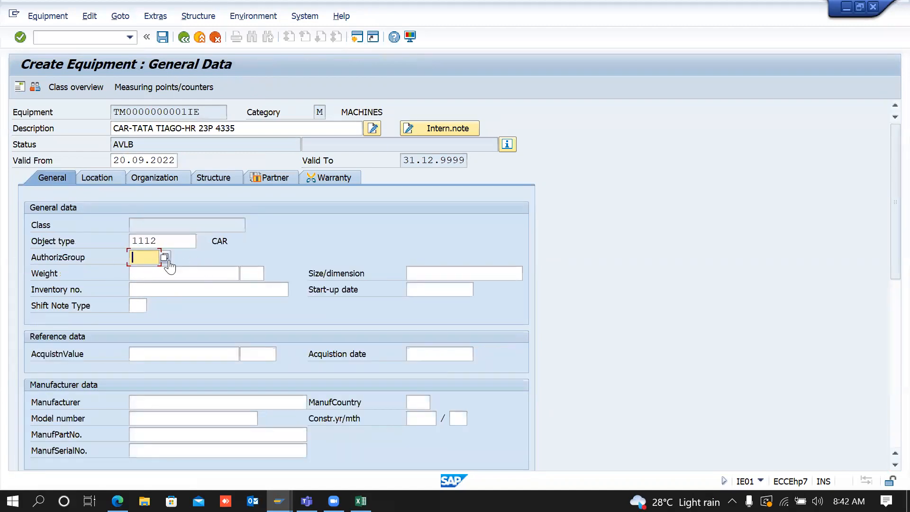
pyautogui.click(164, 258)
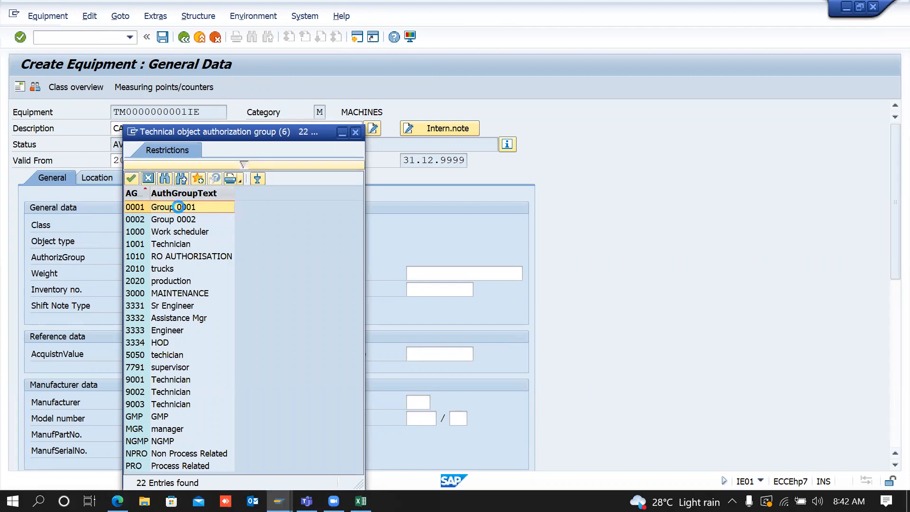
pyautogui.click(180, 213)
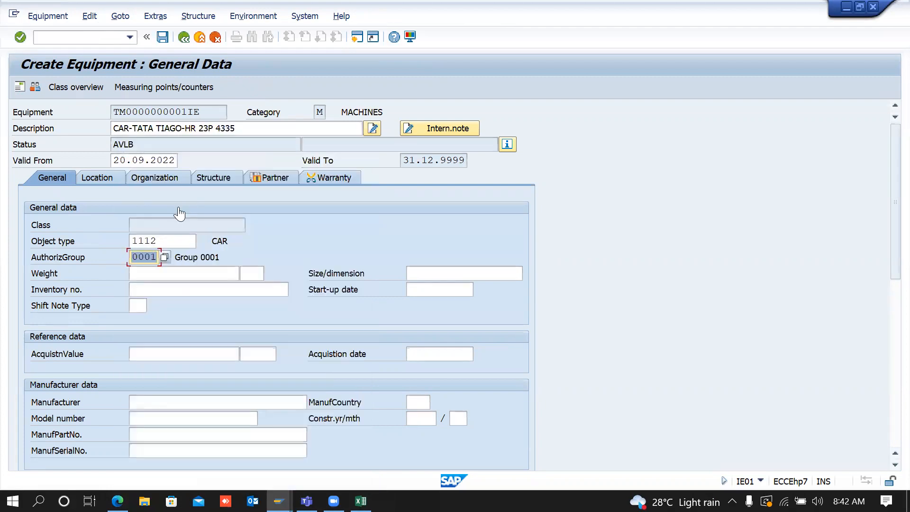
pyautogui.click(193, 261)
pyautogui.hotkey('alt', 'Tab')
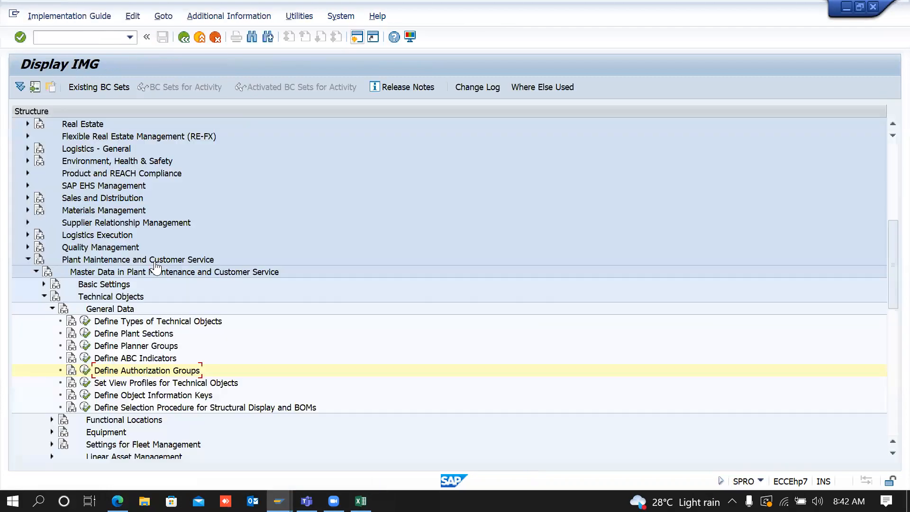
# Step: Add a new authorization group entry with the description SEL AUTHORIZATION
pyautogui.click(86, 371)
pyautogui.click(56, 88)
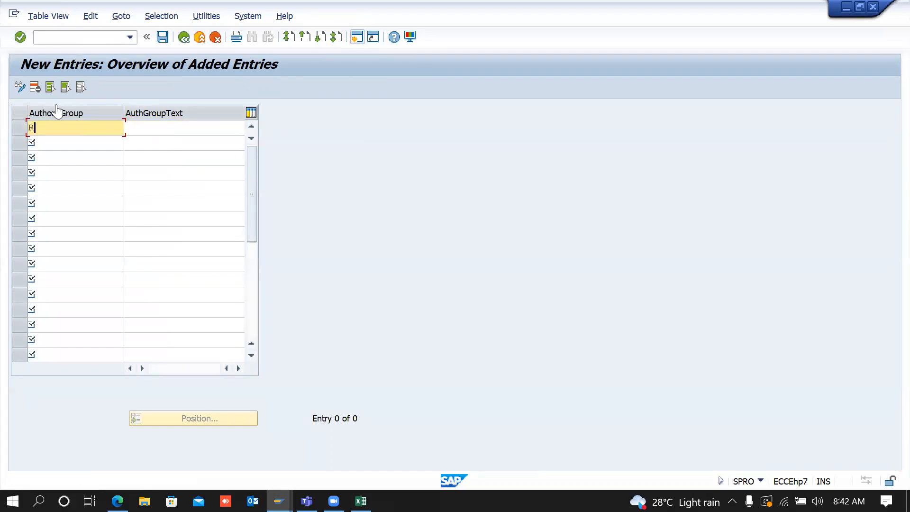
pyautogui.press('Tab')
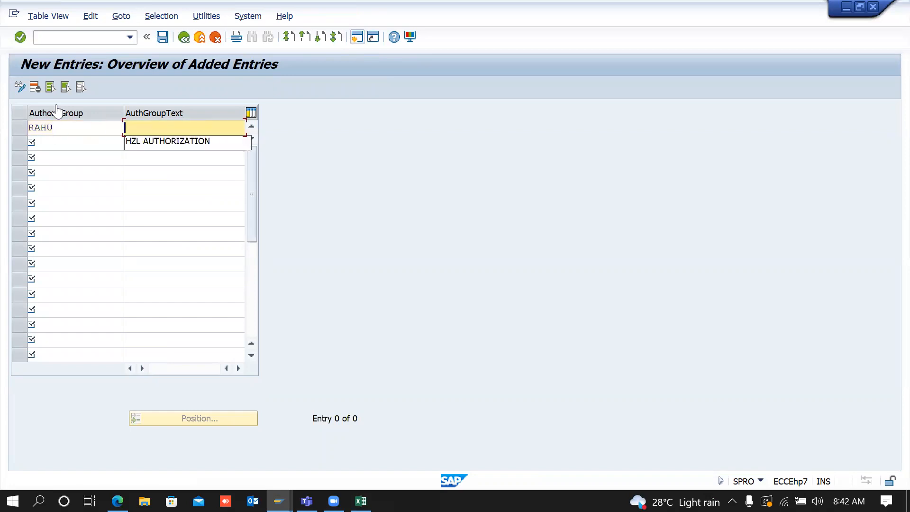
pyautogui.click(137, 143)
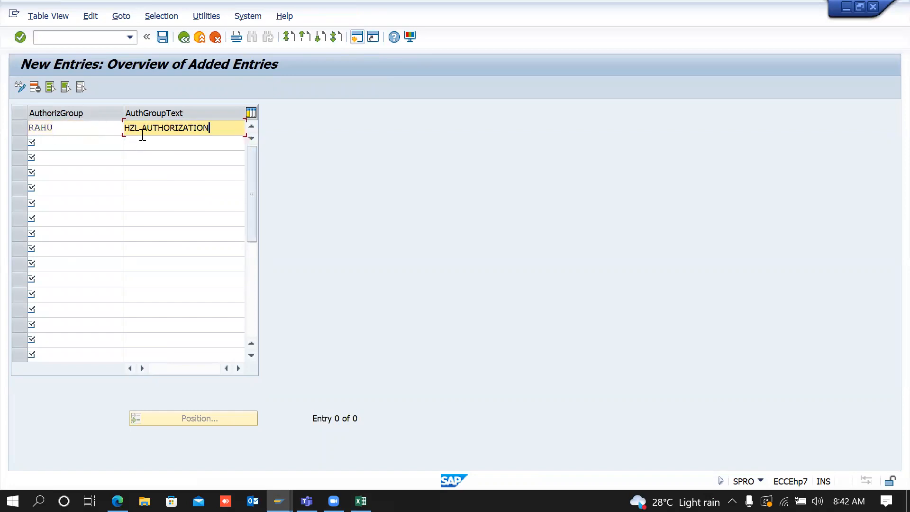
pyautogui.moveTo(141, 129); pyautogui.dragTo(16, 139)
pyautogui.write('SEL')
pyautogui.press('Return')
# Step: Save the new authorization group to a customizing request and leave the overview
pyautogui.click(163, 37)
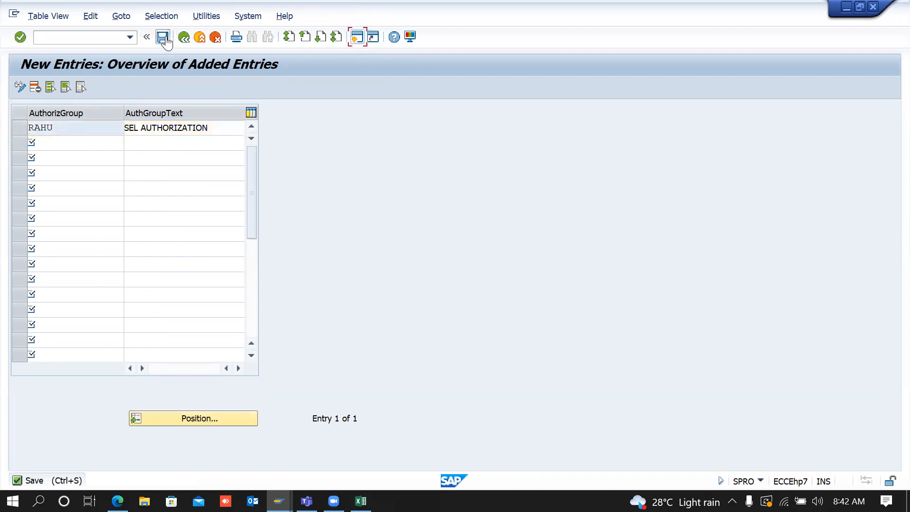
pyautogui.press('Return')
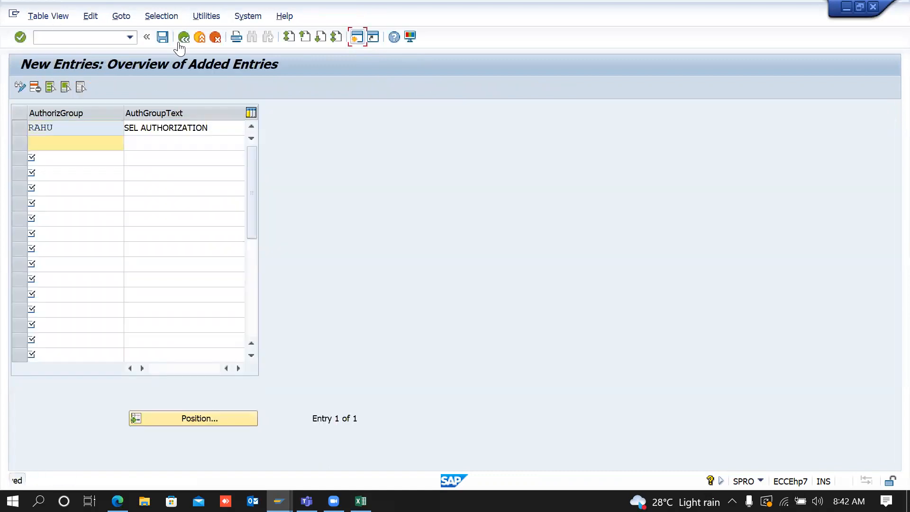
pyautogui.click(184, 38)
# Step: On the Create Equipment general data, replace authorization group 0001 with the new SEL AUTHORIZATION group code
pyautogui.click(183, 37)
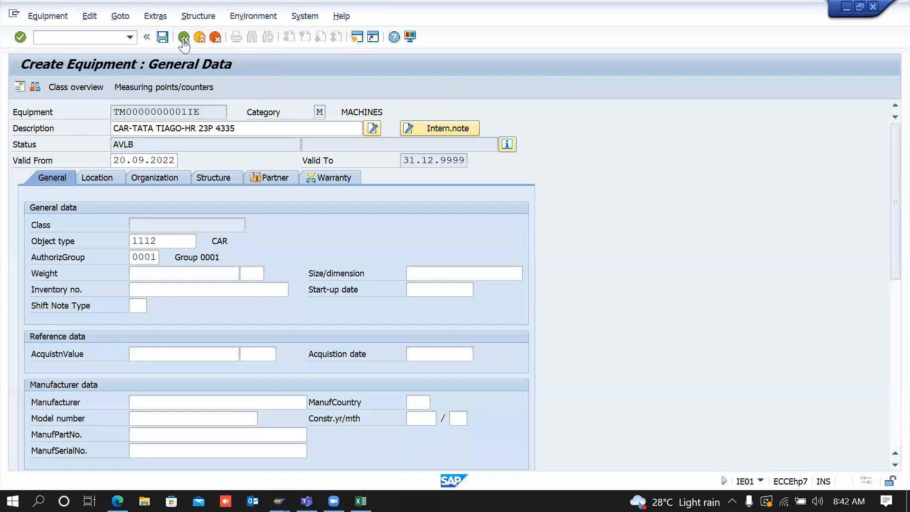
pyautogui.write('R')
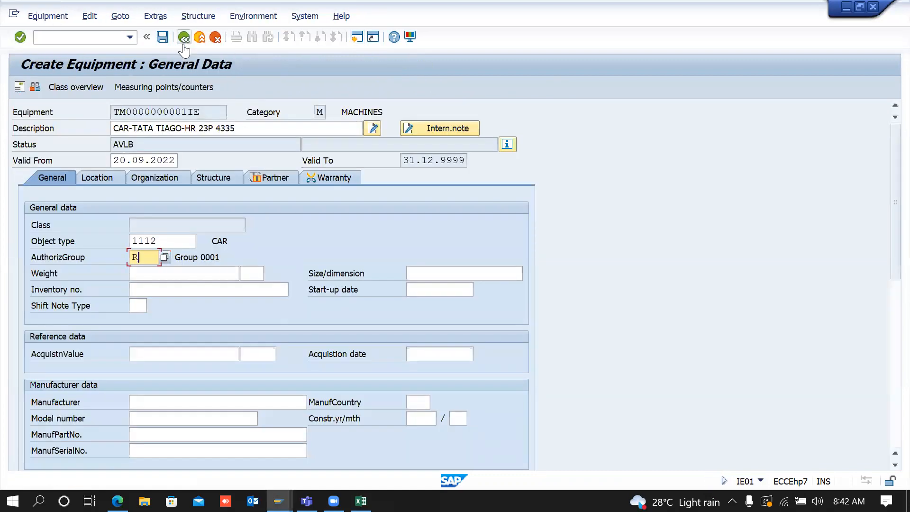
pyautogui.write('AHU')
pyautogui.press('Return')
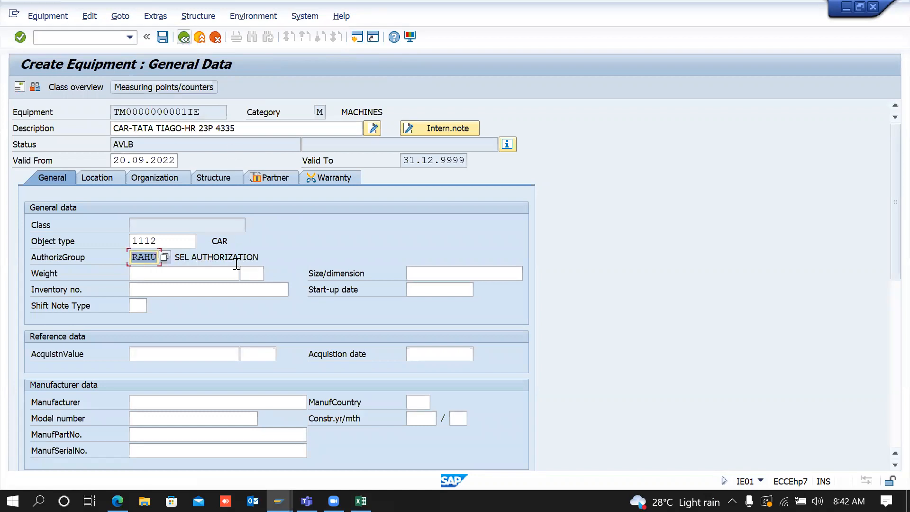
pyautogui.click(233, 257)
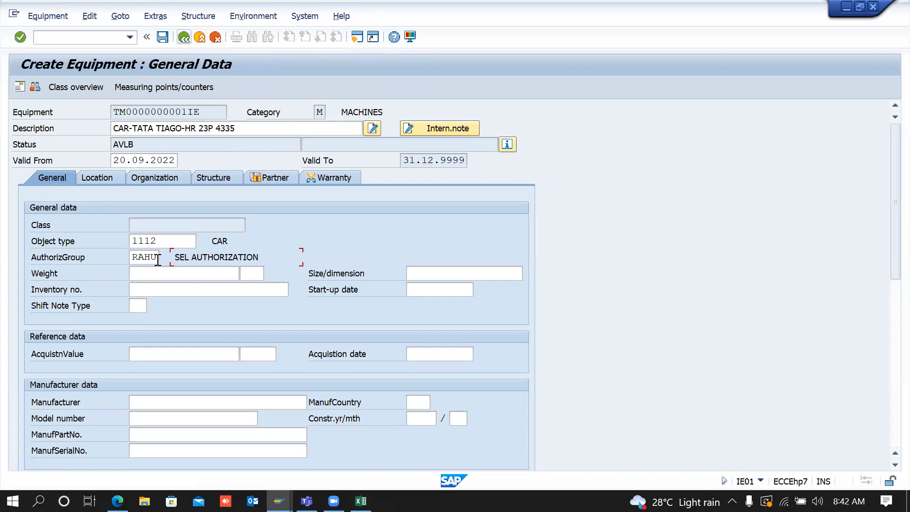
pyautogui.hotkey('alt', 'Tab')
pyautogui.hotkey('alt', 'Tab')
pyautogui.hotkey('alt', 'Tab')
# Step: Glance at the view profiles, then view the 14-entry Maintain Equipment Category table under Equipment Categories
pyautogui.click(185, 39)
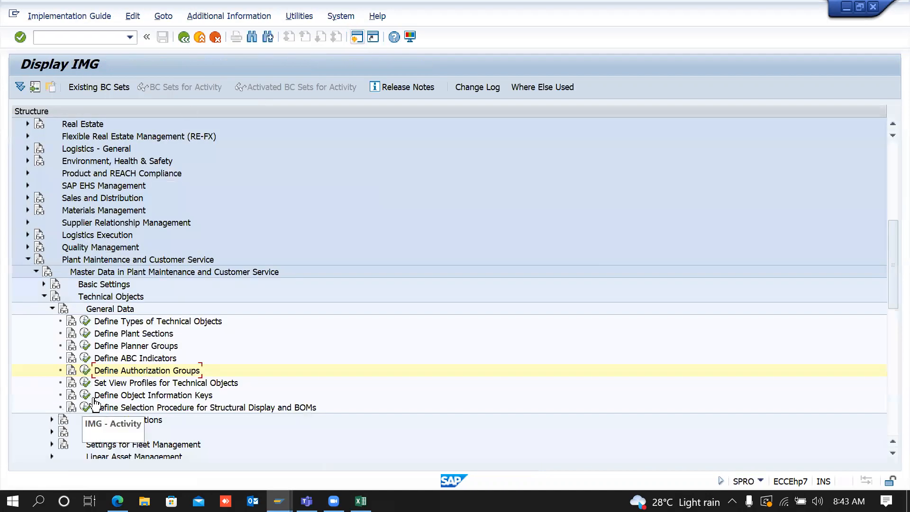
pyautogui.click(86, 383)
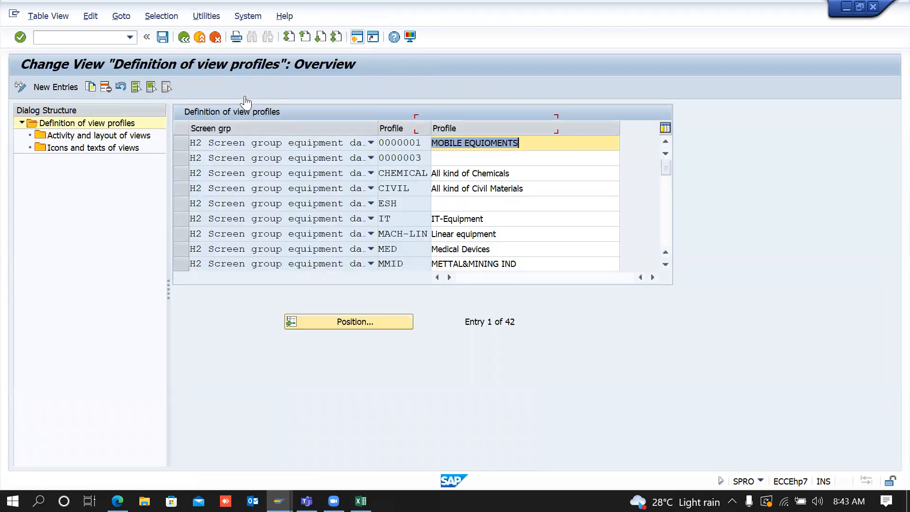
pyautogui.click(183, 37)
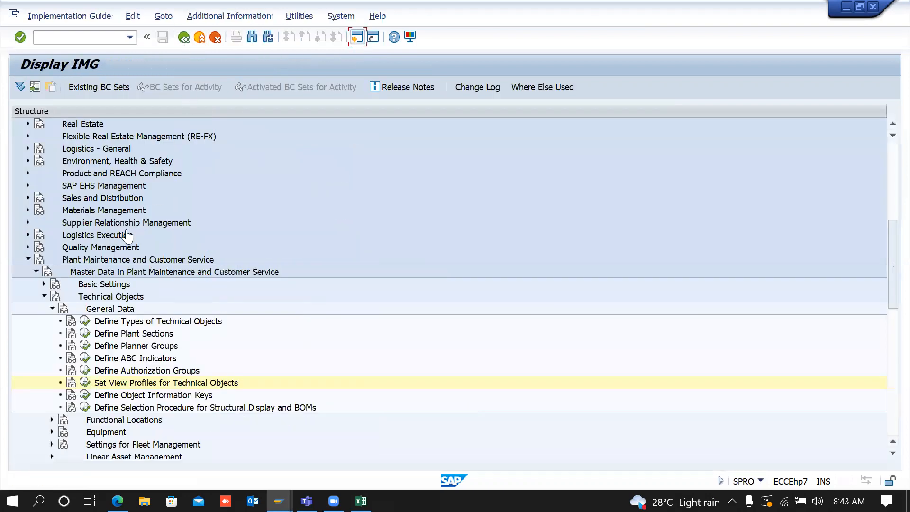
pyautogui.click(52, 432)
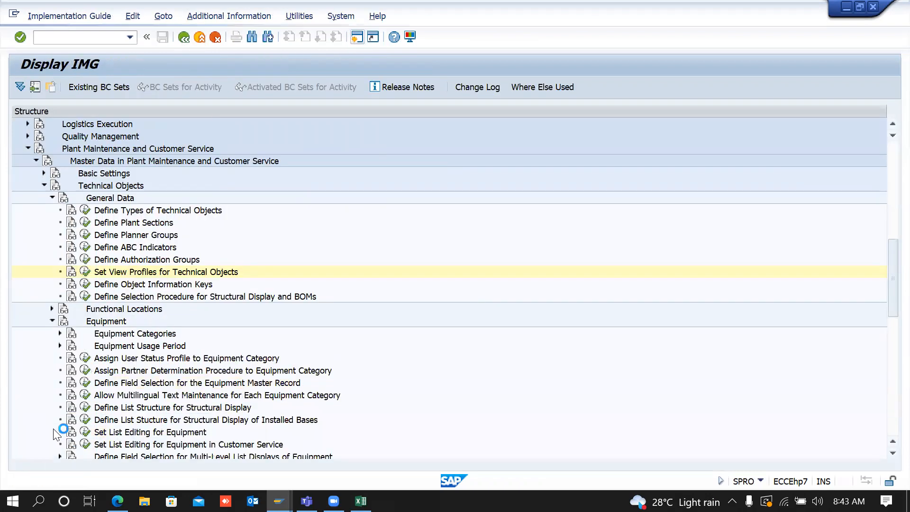
pyautogui.click(60, 334)
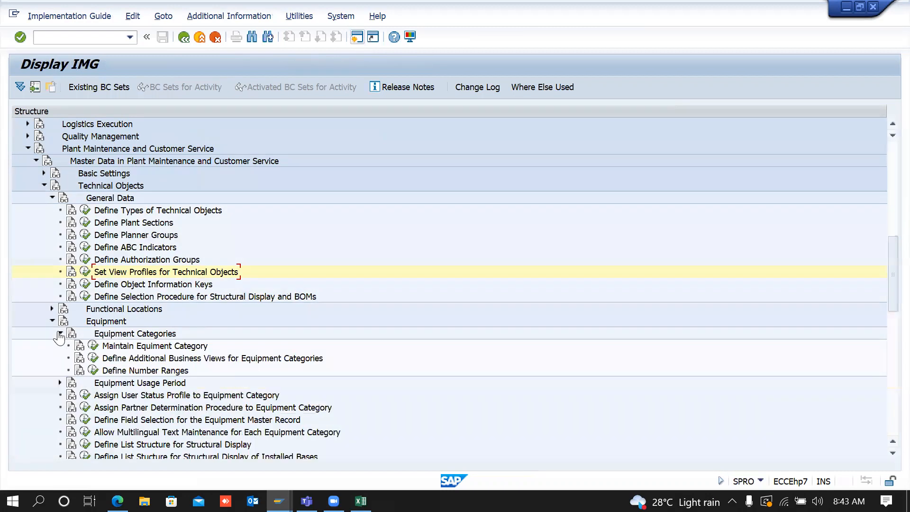
pyautogui.click(92, 347)
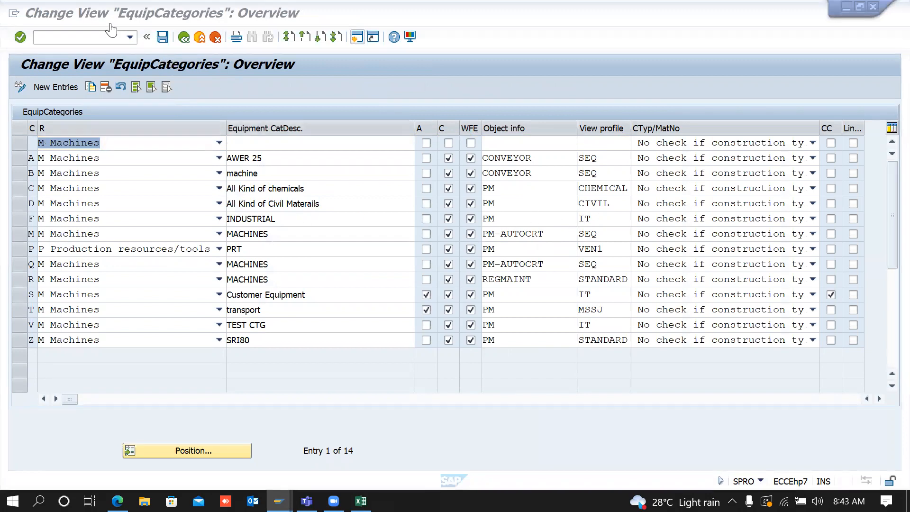
pyautogui.click(184, 37)
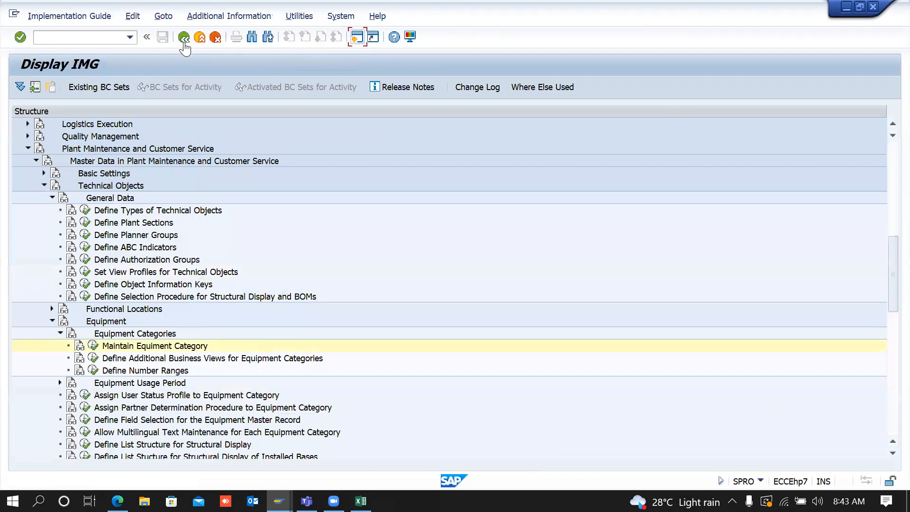
# Step: Open the view profile definitions and search for the SEQ profile
pyautogui.click(60, 333)
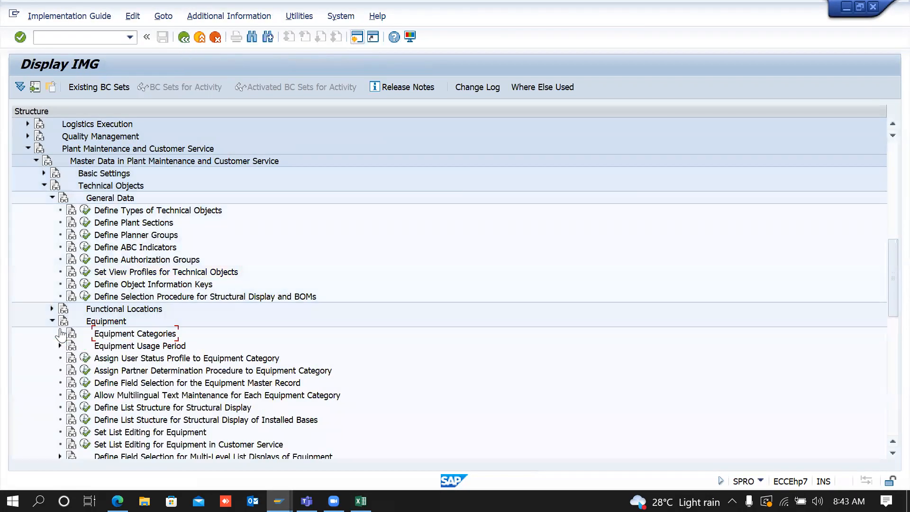
pyautogui.click(85, 272)
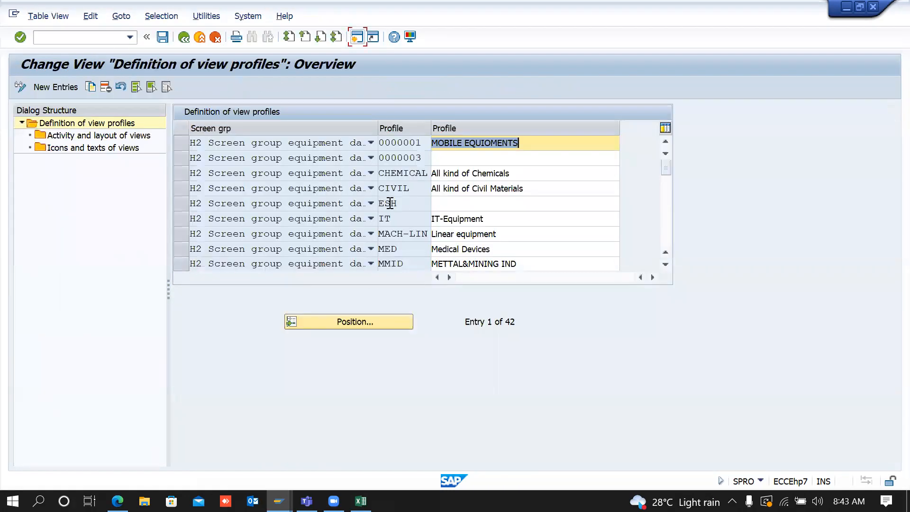
pyautogui.click(374, 330)
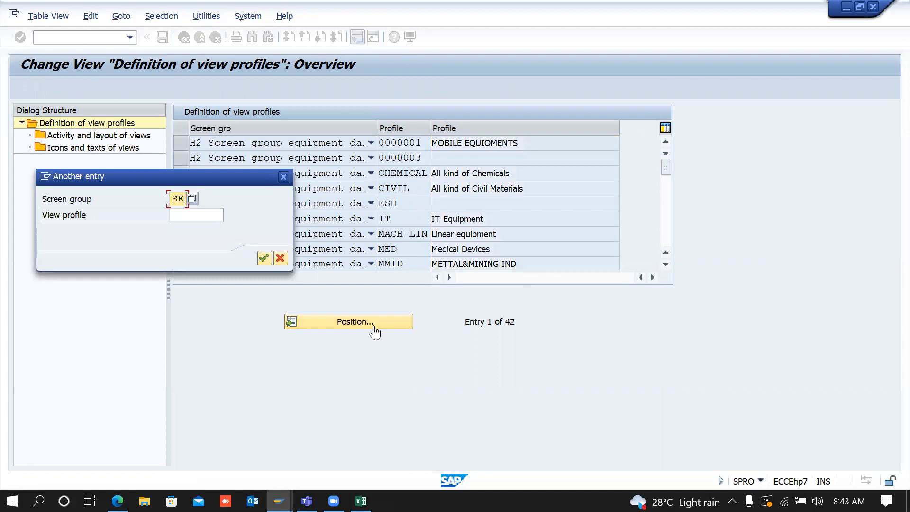
pyautogui.press('Return')
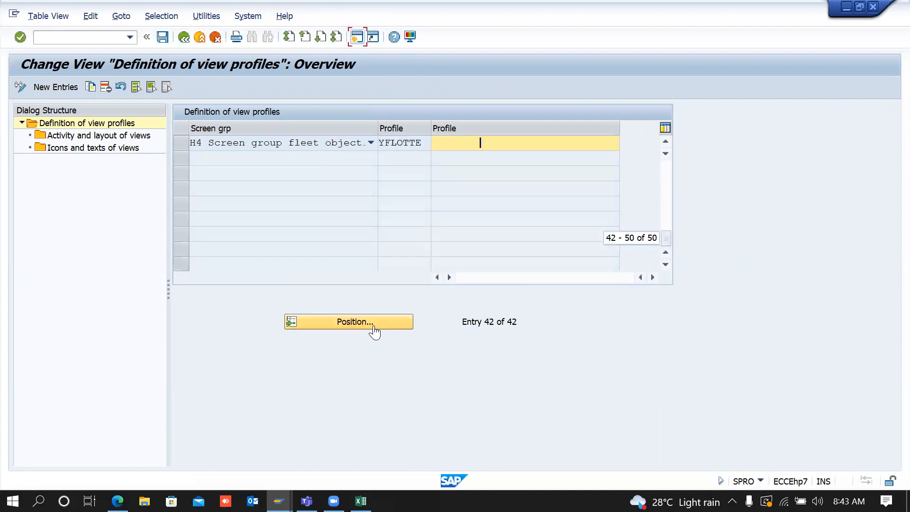
pyautogui.click(379, 322)
pyautogui.press('Tab')
pyautogui.write('SE')
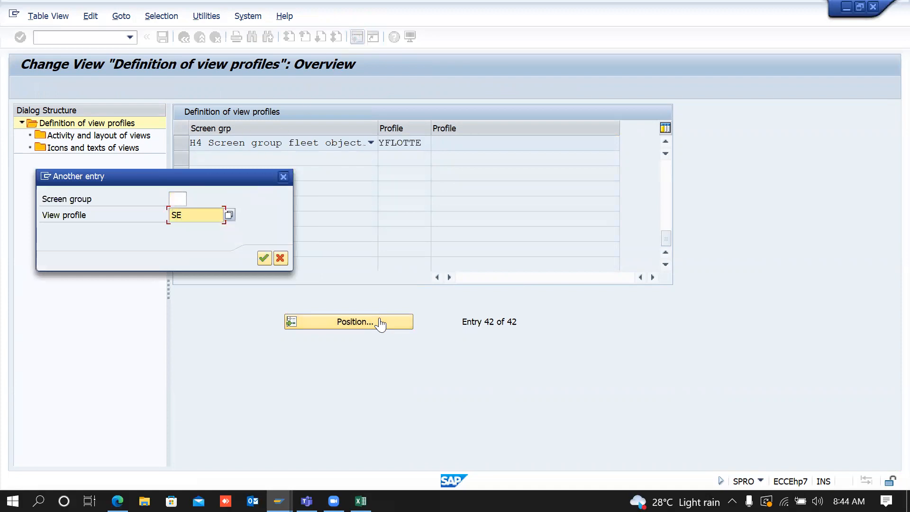
pyautogui.write('Q')
pyautogui.press('Return')
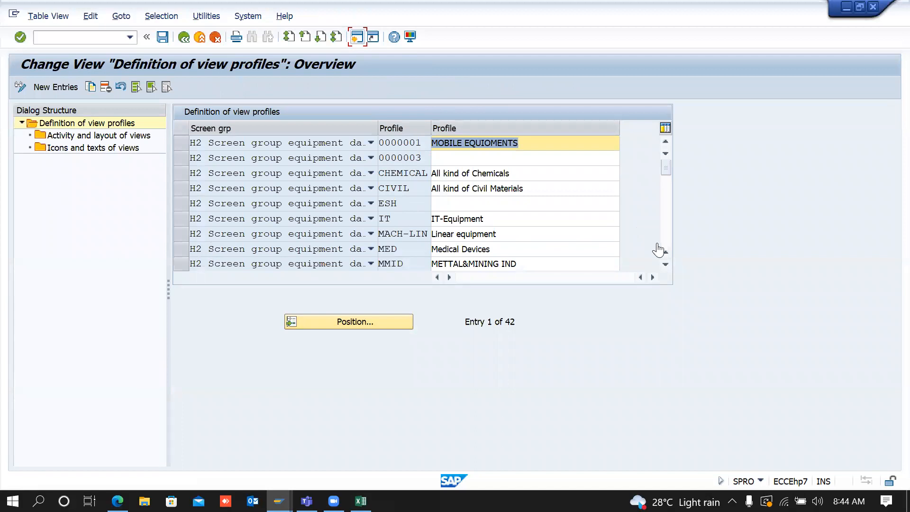
# Step: Select the SEQ row and open its 'Activity and layout of views'
pyautogui.click(665, 265)
pyautogui.click(665, 265)
pyautogui.click(666, 265)
pyautogui.click(665, 265)
pyautogui.click(665, 266)
pyautogui.click(665, 265)
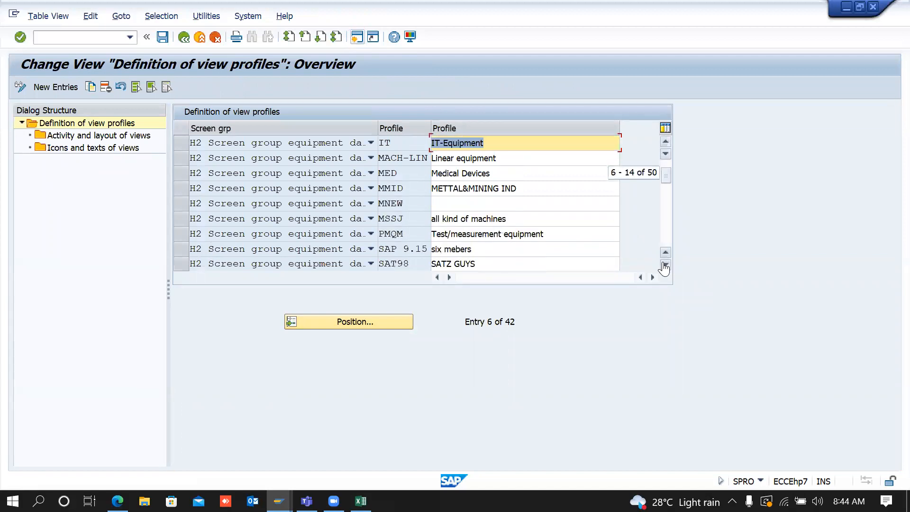
pyautogui.click(665, 266)
pyautogui.click(665, 266)
pyautogui.click(666, 266)
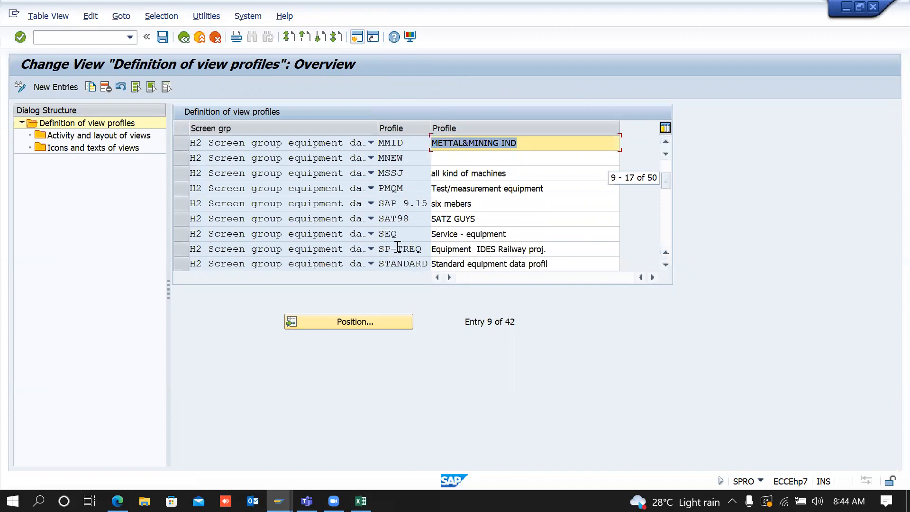
pyautogui.doubleClick(400, 234)
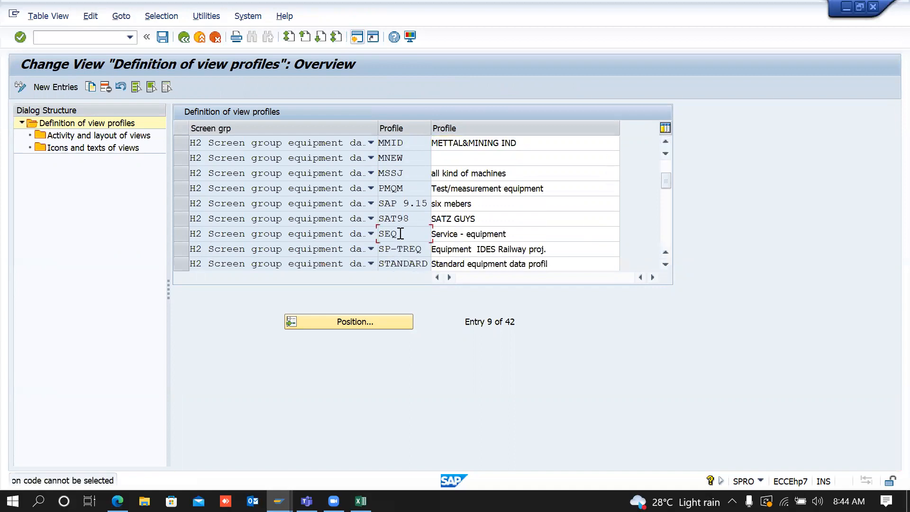
pyautogui.click(182, 234)
pyautogui.doubleClick(123, 135)
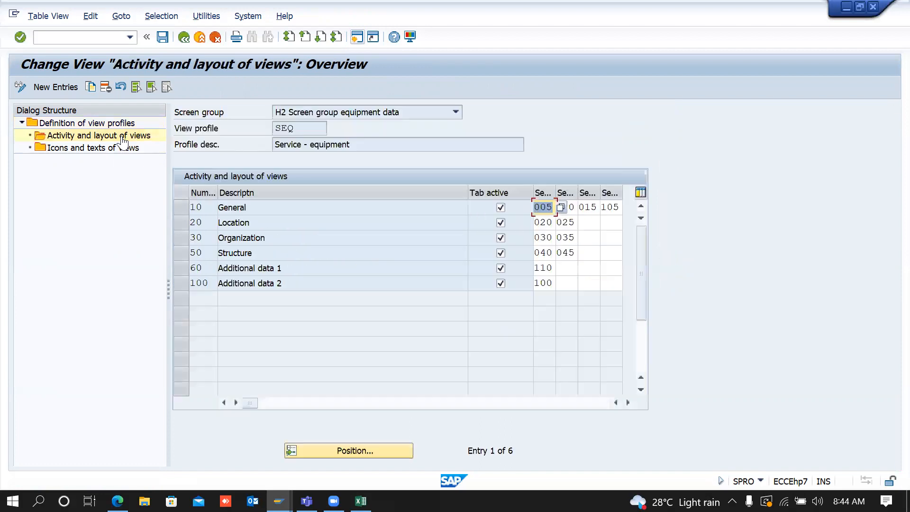
# Step: Check the equipment window, then return to SEQ's tab layout overview
pyautogui.hotkey('alt', 'Tab')
pyautogui.press('Tab')
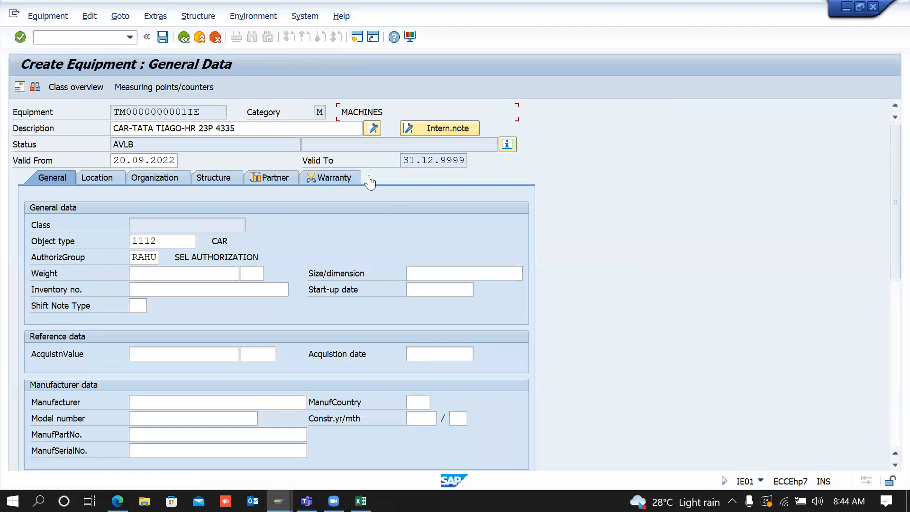
pyautogui.hotkey('alt', 'Tab')
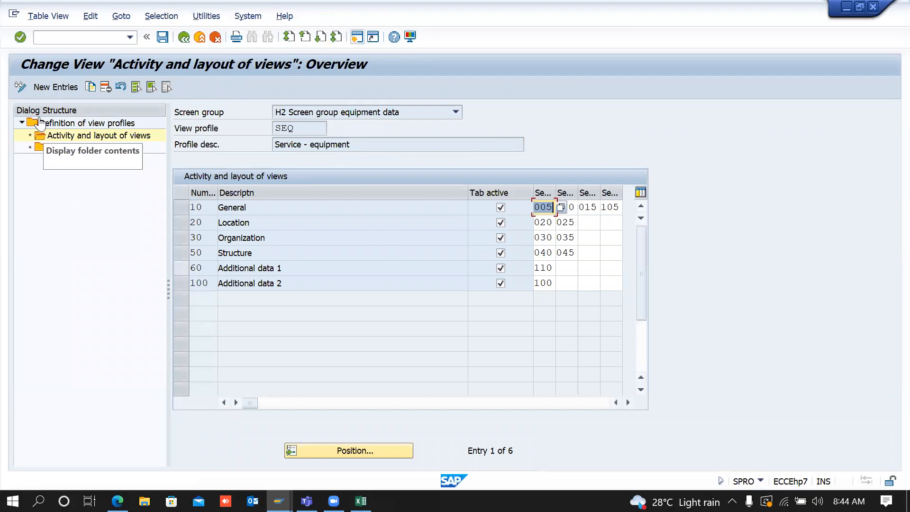
pyautogui.click(44, 90)
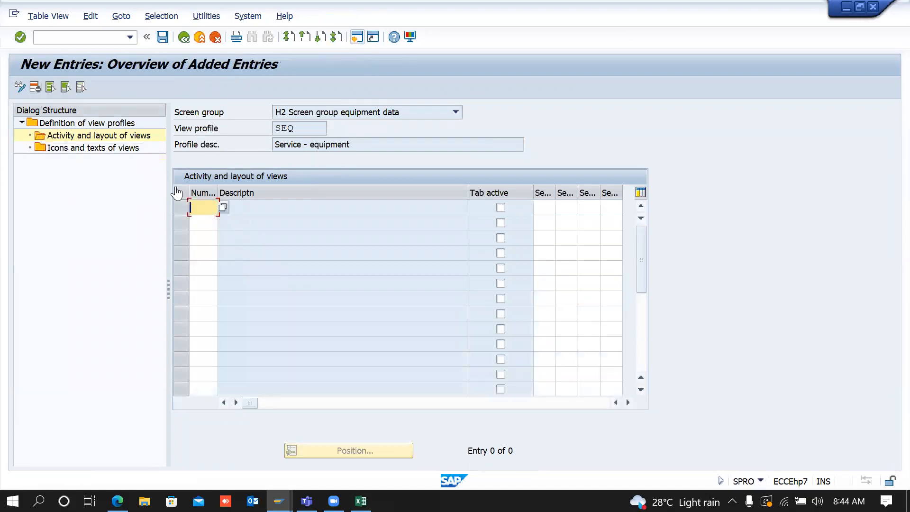
pyautogui.click(185, 37)
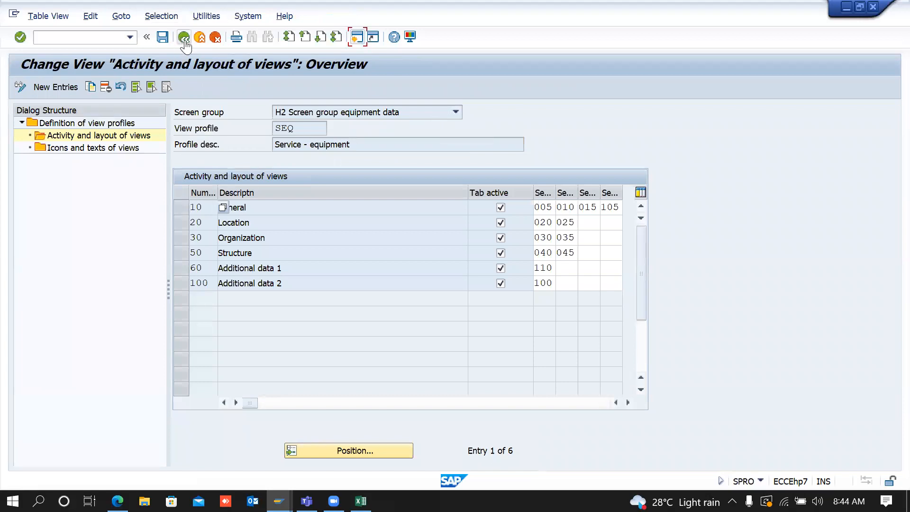
# Step: Add an active tab for view 0105 with the Long text subscreen 105
pyautogui.click(66, 88)
pyautogui.click(222, 208)
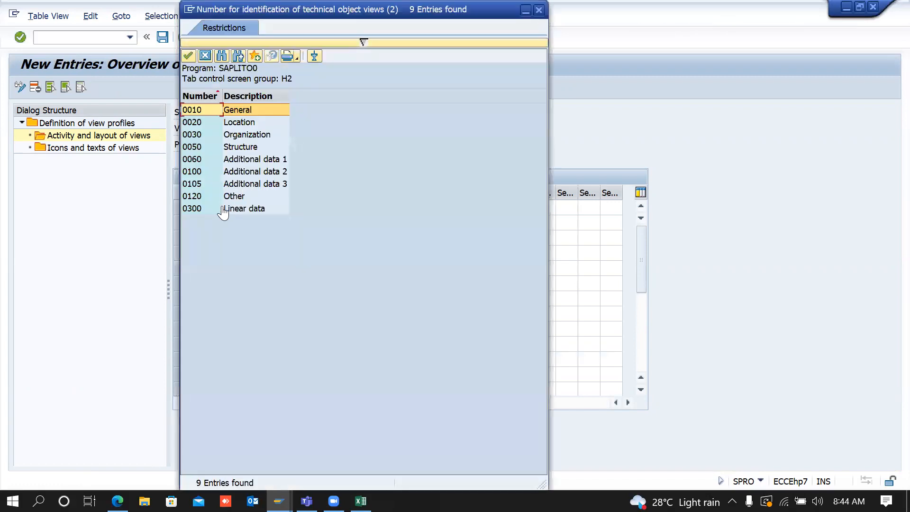
pyautogui.doubleClick(244, 186)
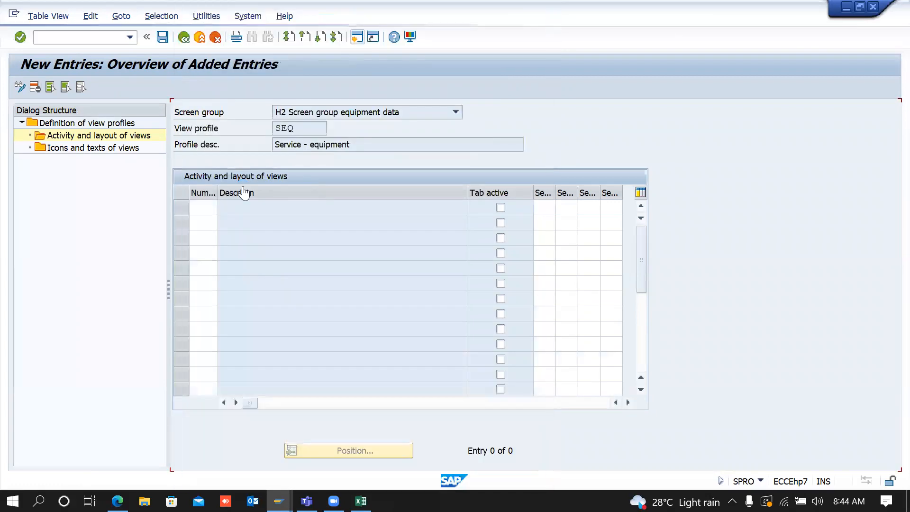
pyautogui.click(500, 208)
pyautogui.click(548, 205)
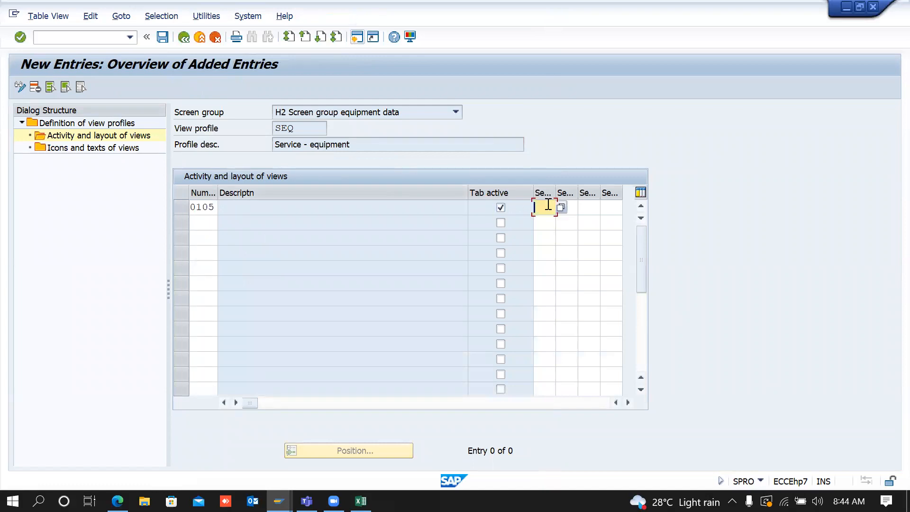
pyautogui.click(564, 212)
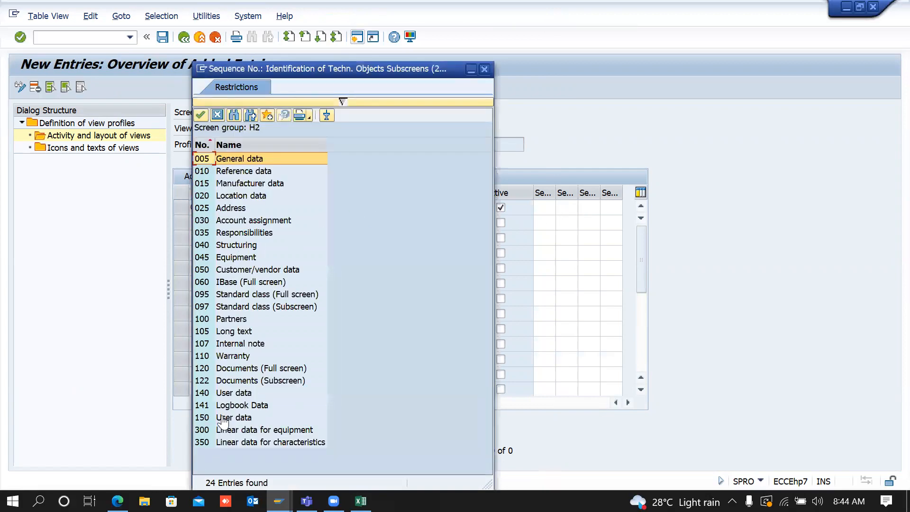
pyautogui.doubleClick(231, 332)
pyautogui.press('Return')
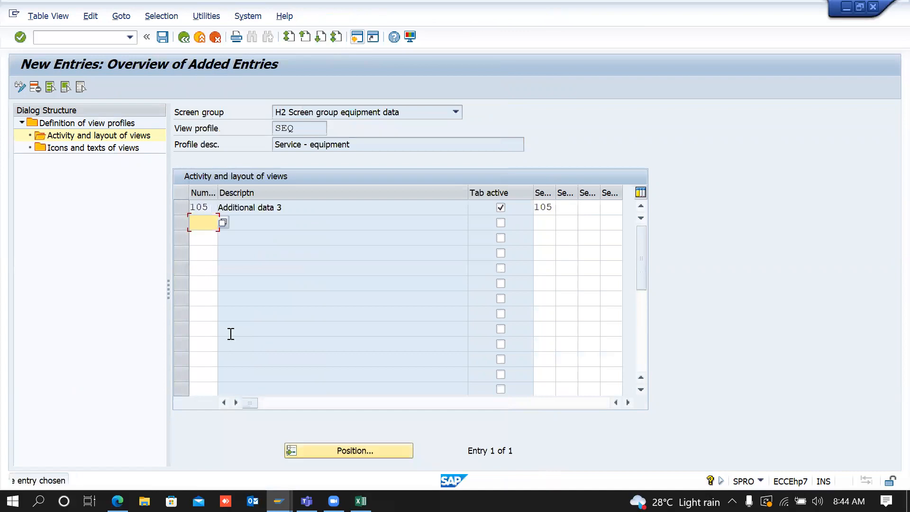
# Step: Save the new tab to a customizing request and return to the view profile list
pyautogui.click(162, 38)
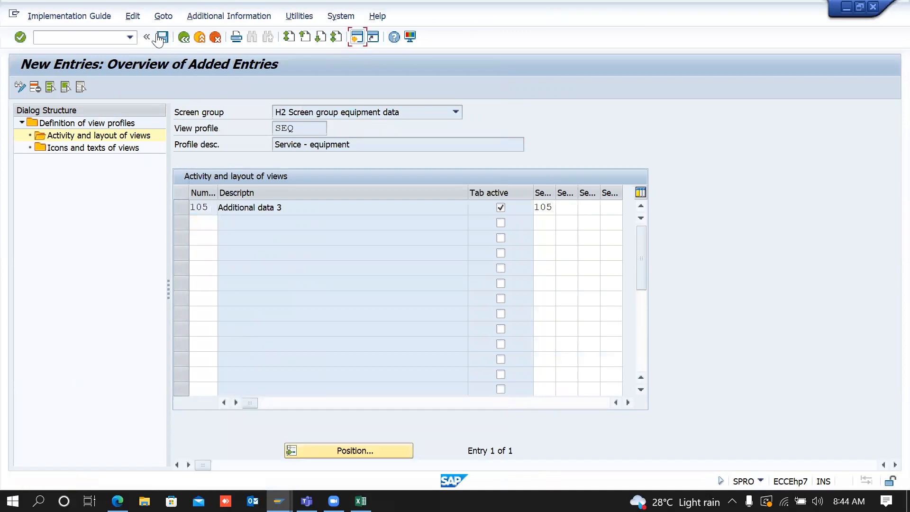
pyautogui.press('Return')
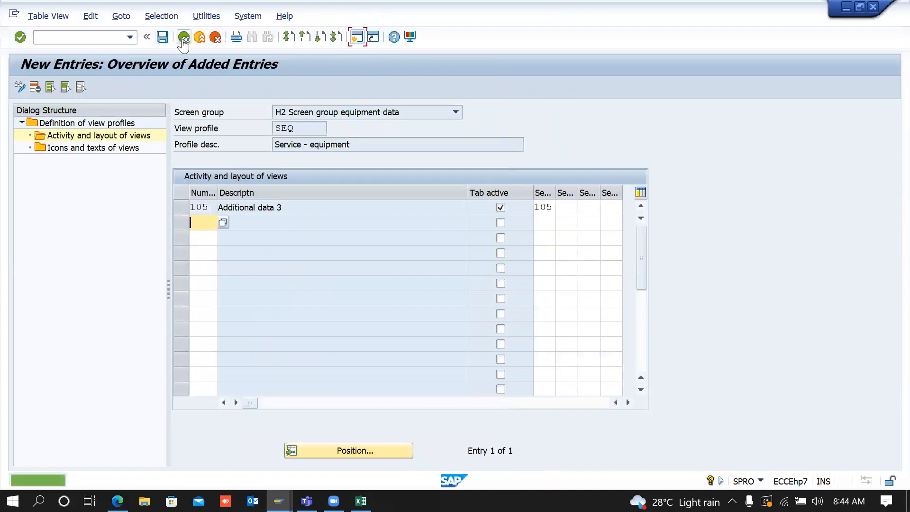
pyautogui.click(183, 38)
pyautogui.click(183, 38)
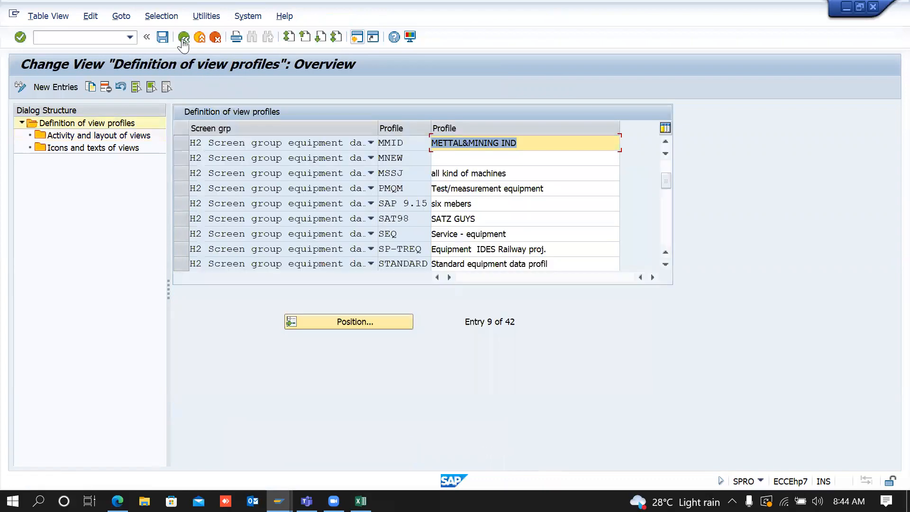
# Step: Run IE01 in the other window and check the new Class and documents tab holding Long Text
pyautogui.click(184, 38)
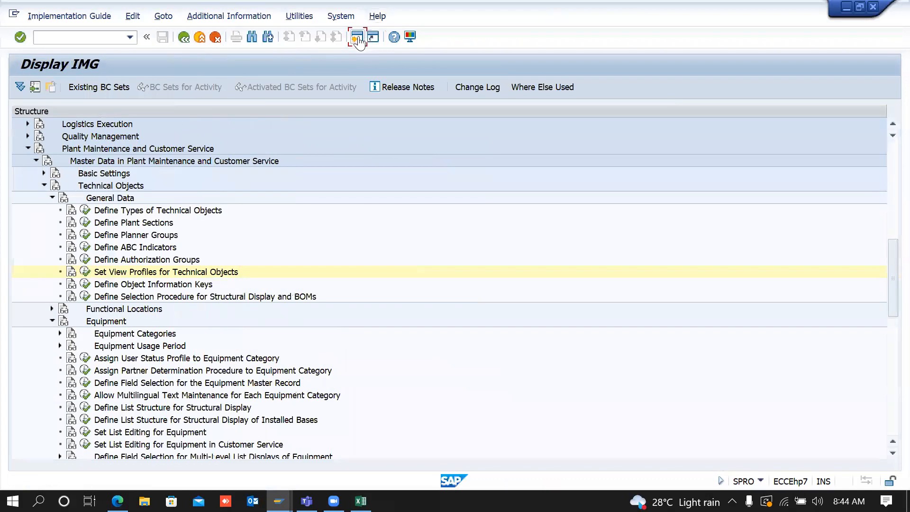
pyautogui.click(358, 38)
pyautogui.hotkey('alt', 'Tab')
pyautogui.hotkey('alt', 'Tab')
pyautogui.hotkey('alt', 'Tab')
pyautogui.hotkey('alt', 'Tab')
pyautogui.hotkey('alt', 'Tab')
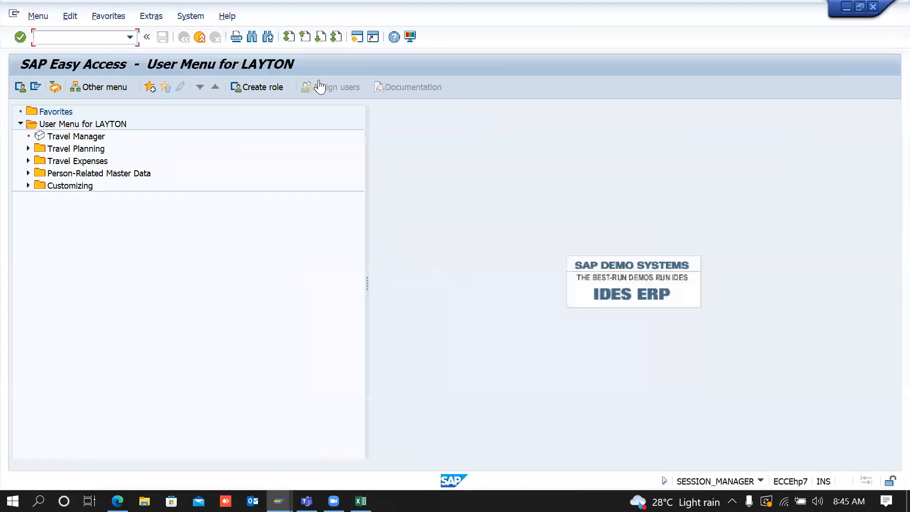
pyautogui.write('IE01')
pyautogui.press('Return')
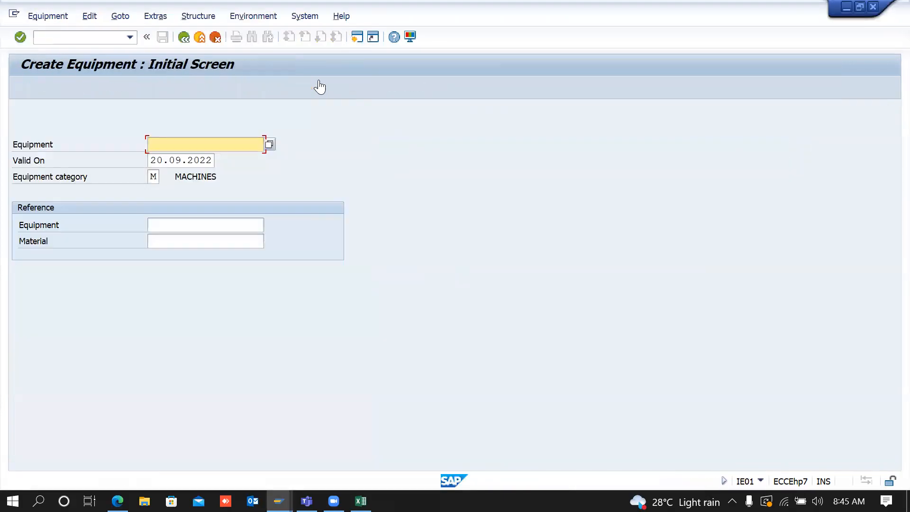
pyautogui.press('Return')
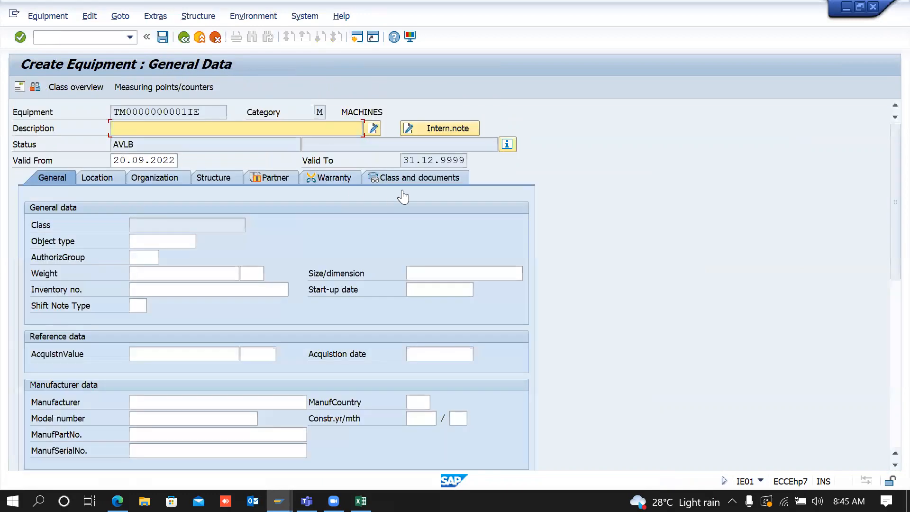
pyautogui.click(443, 185)
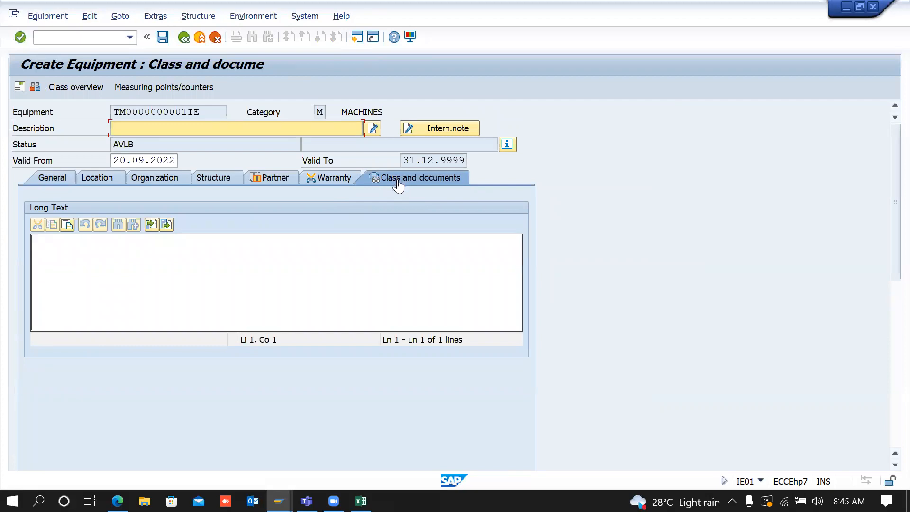
pyautogui.hotkey('alt', 'Tab')
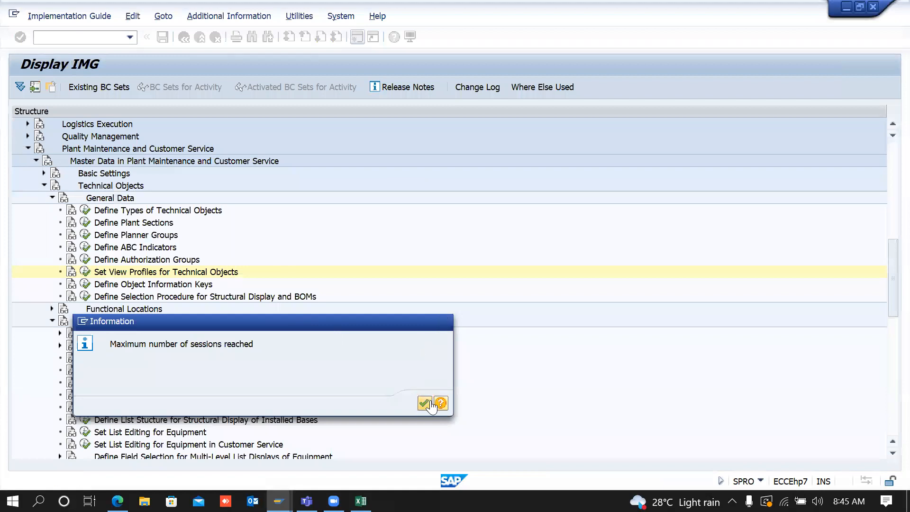
# Step: Dismiss the sessions notice and open SEQ's 'Icons and texts of views'
pyautogui.click(429, 402)
pyautogui.click(85, 273)
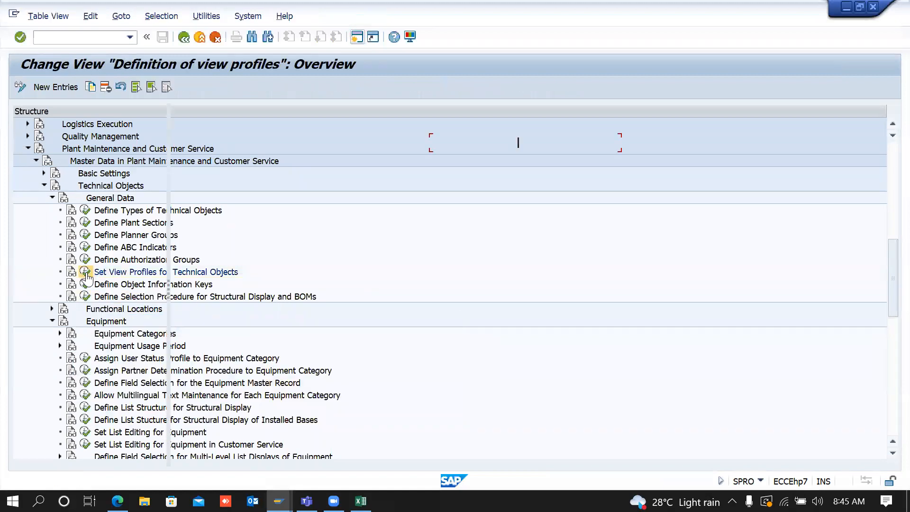
pyautogui.click(667, 233)
pyautogui.click(666, 234)
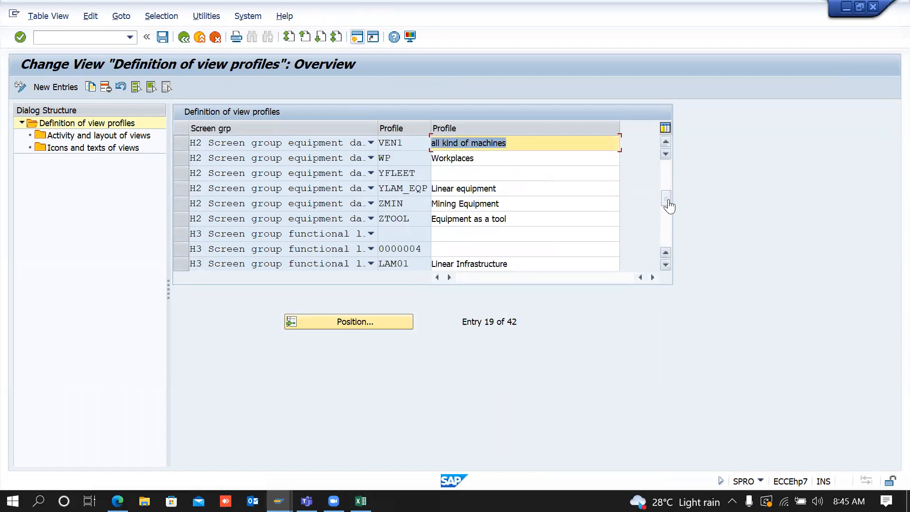
pyautogui.click(664, 176)
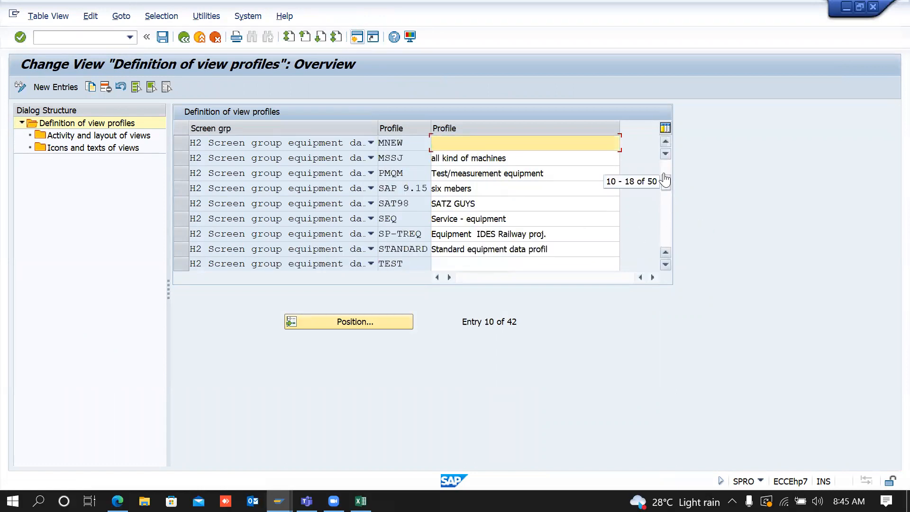
pyautogui.click(182, 219)
pyautogui.doubleClick(111, 149)
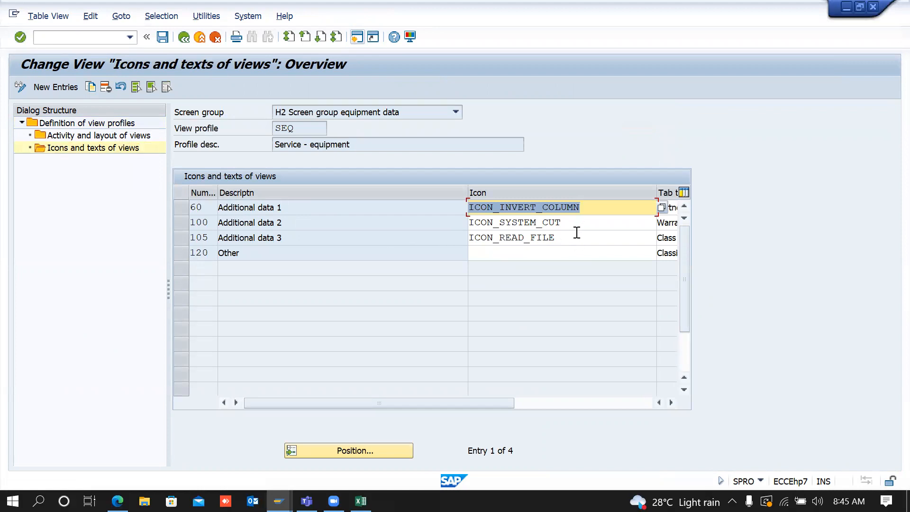
# Step: Retitle view 105's tab to Long Text and save it to a customizing request
pyautogui.click(577, 233)
pyautogui.press('Tab')
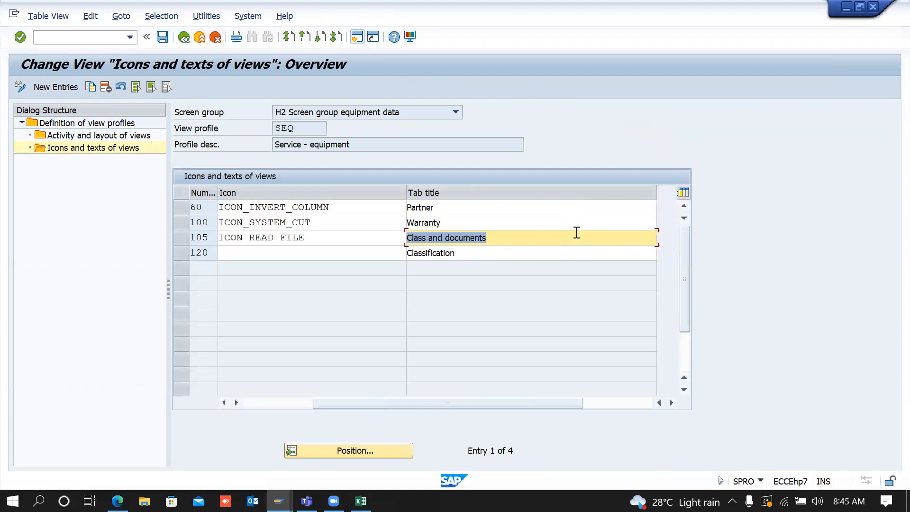
pyautogui.write('L')
pyautogui.press('Down')
pyautogui.press('Return')
pyautogui.press('Return')
pyautogui.click(164, 39)
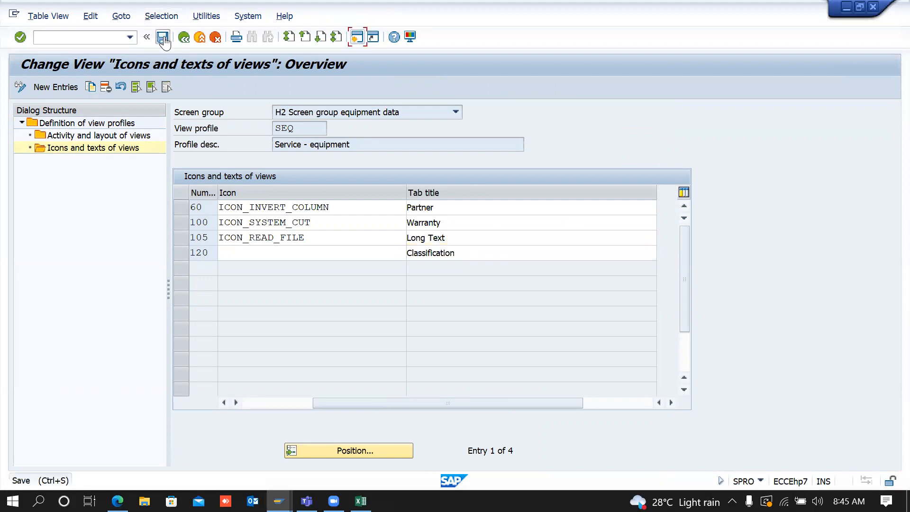
pyautogui.press('Return')
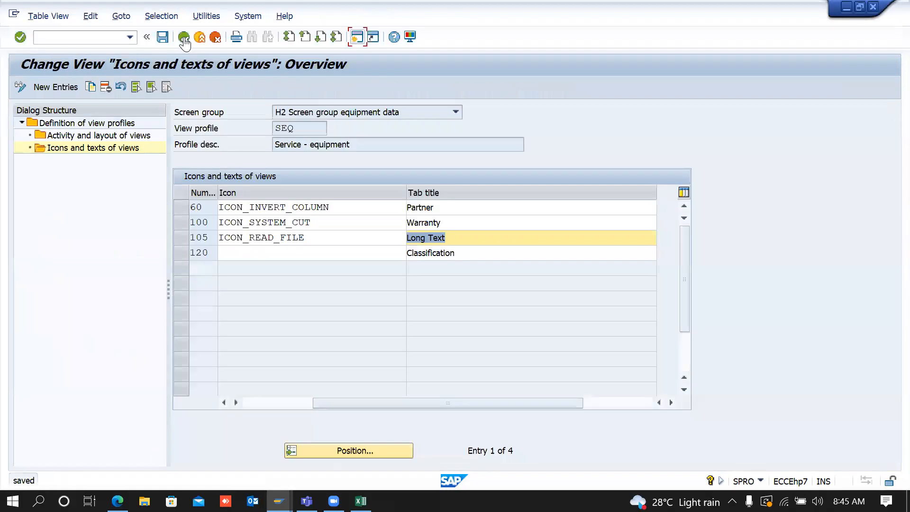
pyautogui.click(184, 38)
pyautogui.click(184, 39)
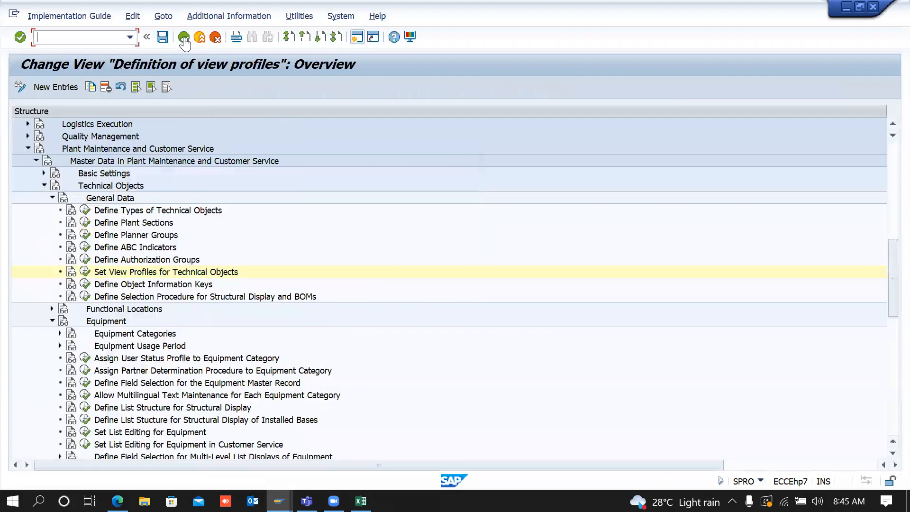
pyautogui.hotkey('alt', 'Tab')
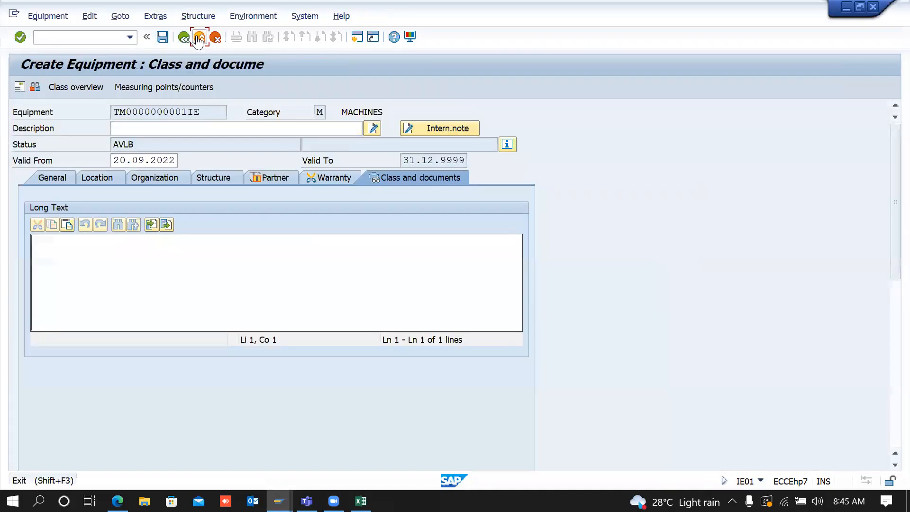
# Step: Discard the unsaved equipment, recreate it in IE01, and view its retitled Long Text tab
pyautogui.click(199, 38)
pyautogui.click(327, 266)
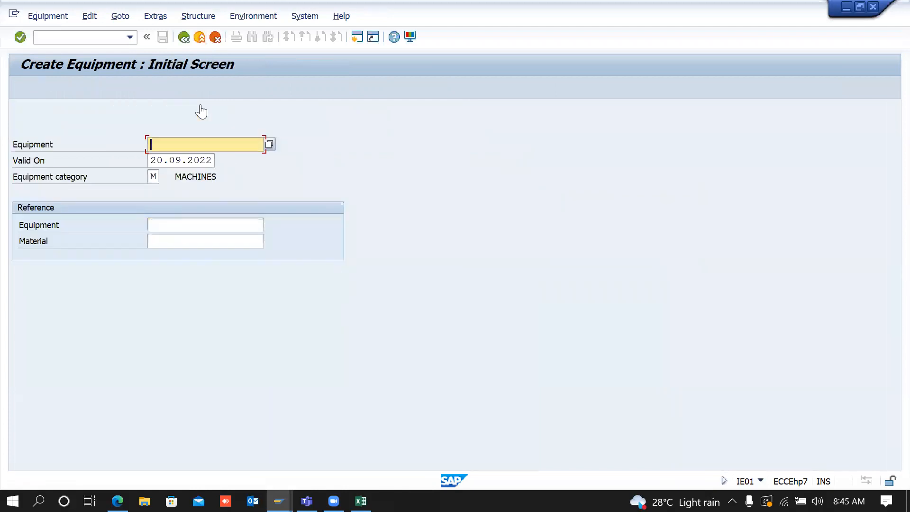
pyautogui.press('Return')
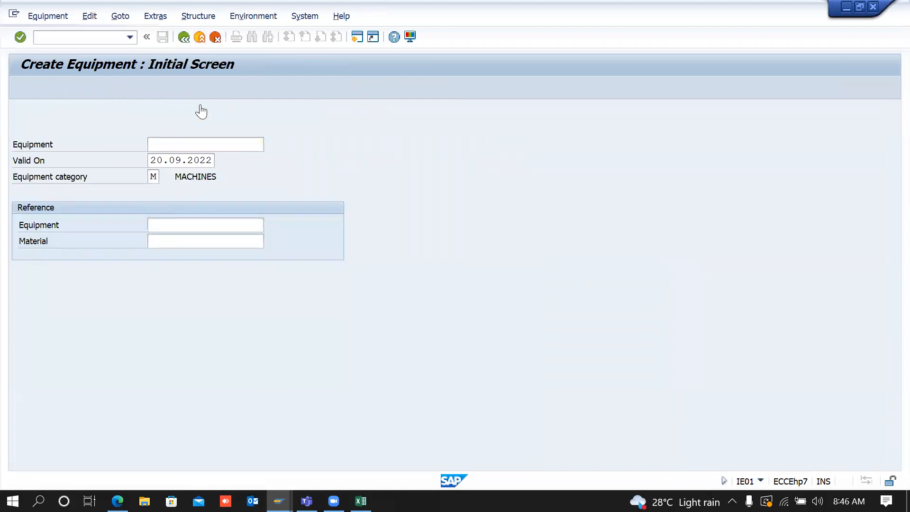
pyautogui.click(383, 176)
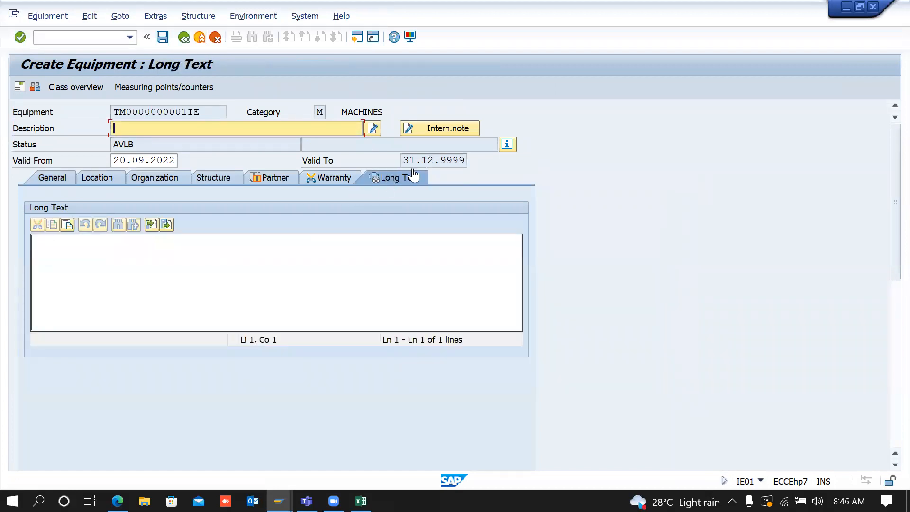
pyautogui.hotkey('alt', 'Tab')
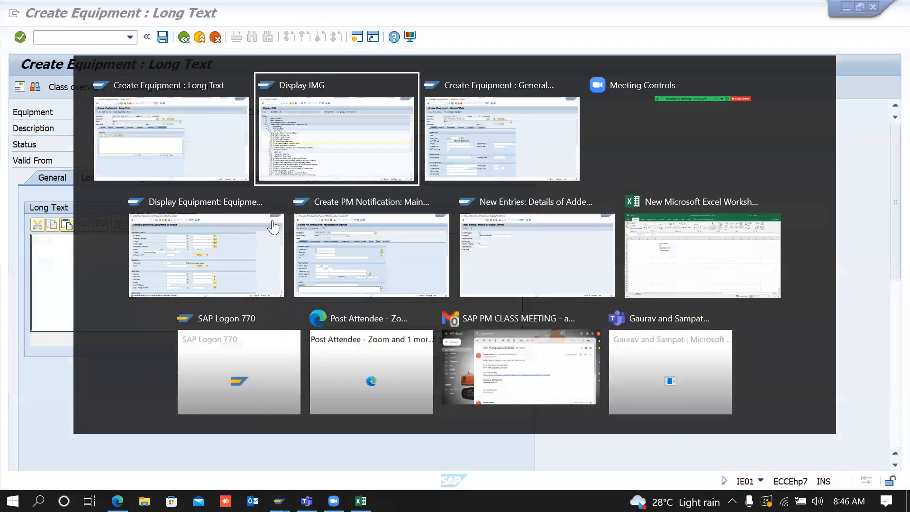
# Step: Untick Tab active for view 105 'Additional data 3' in SEQ and save to a request
pyautogui.click(85, 272)
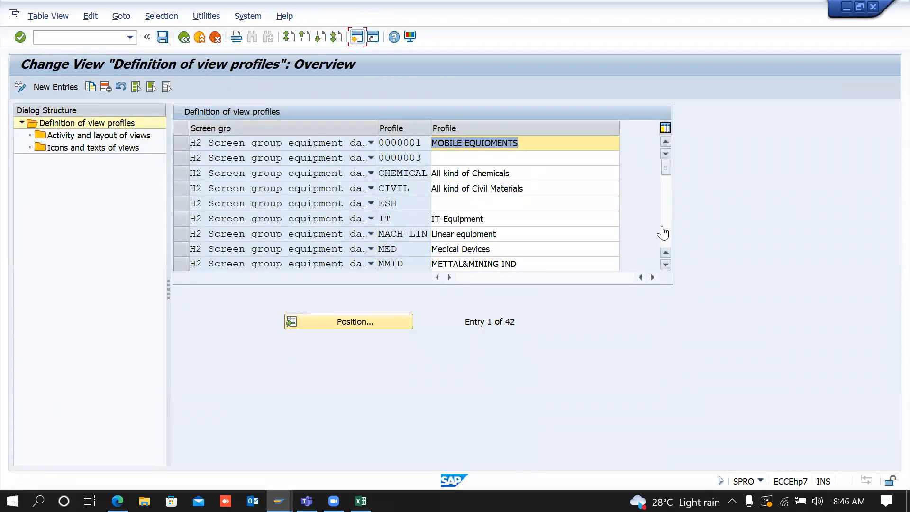
pyautogui.click(669, 234)
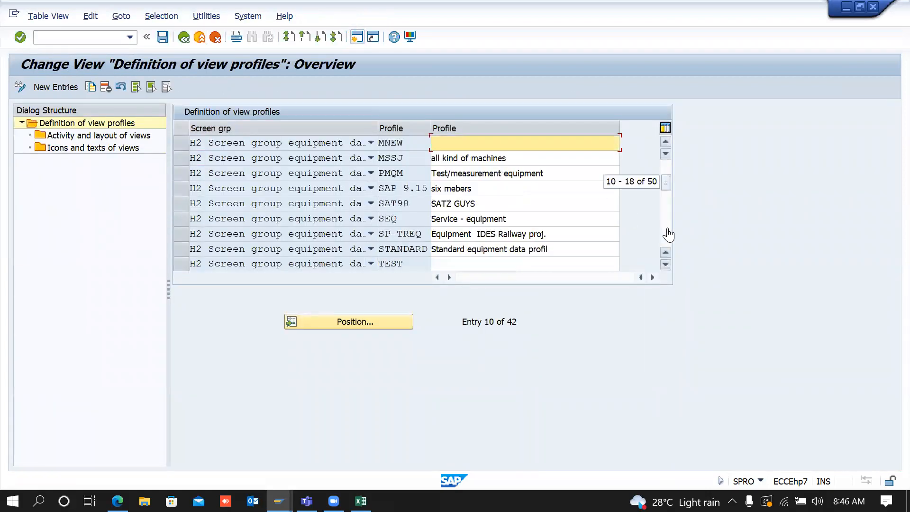
pyautogui.click(182, 220)
pyautogui.doubleClick(105, 139)
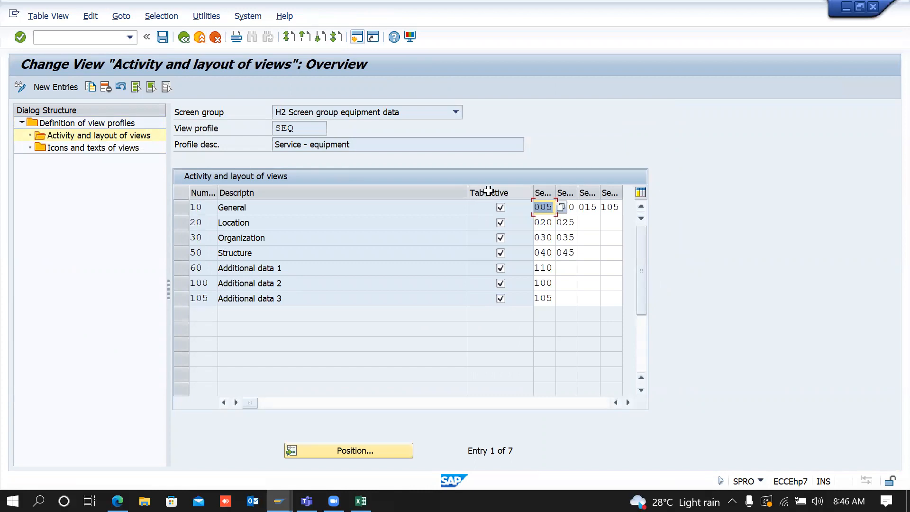
pyautogui.click(500, 298)
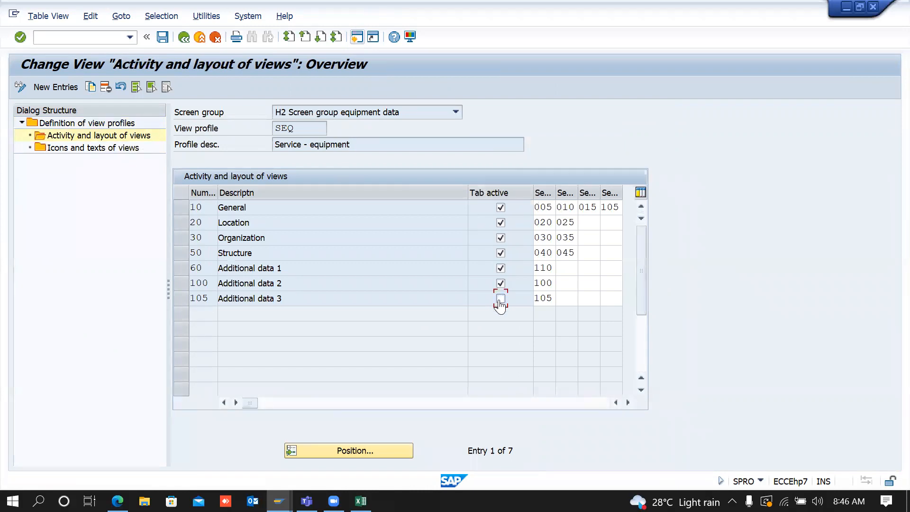
pyautogui.click(162, 38)
pyautogui.press('Return')
pyautogui.click(182, 42)
# Step: Discard and recreate the equipment, confirming Long Text is gone and Warranty is empty
pyautogui.click(182, 43)
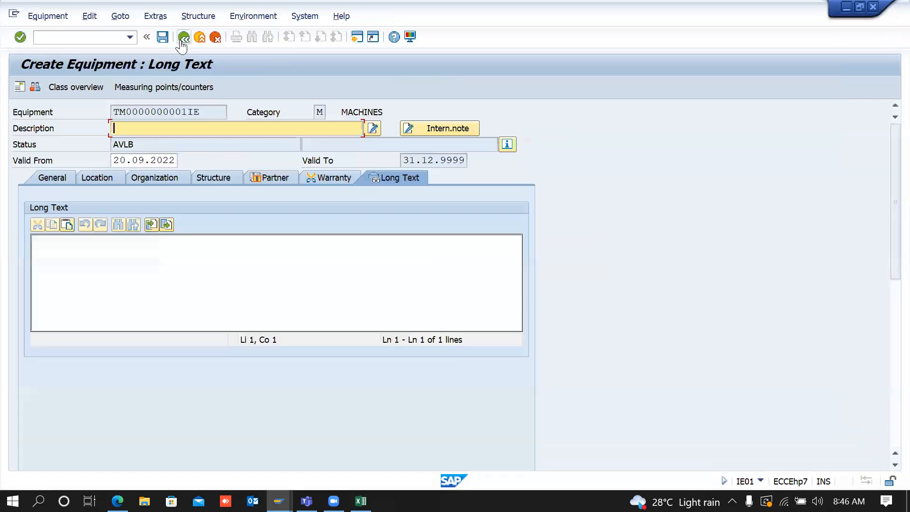
pyautogui.click(182, 43)
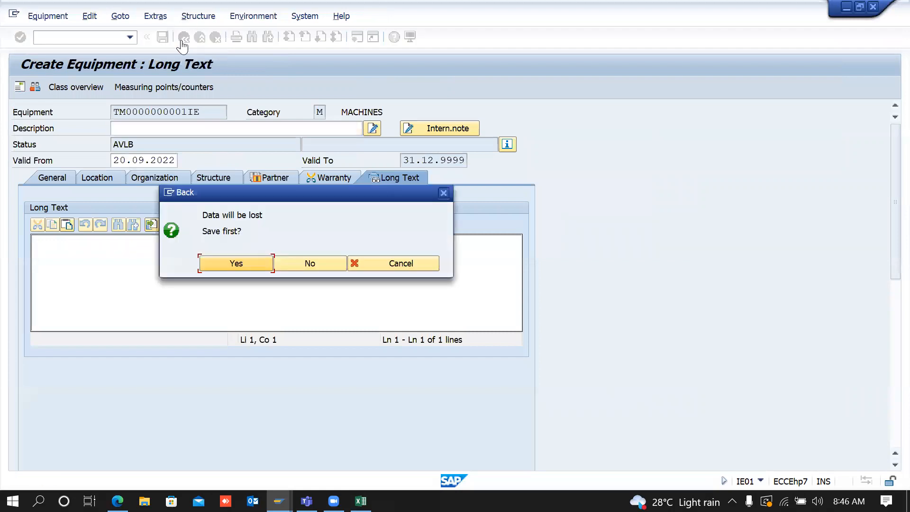
pyautogui.click(319, 265)
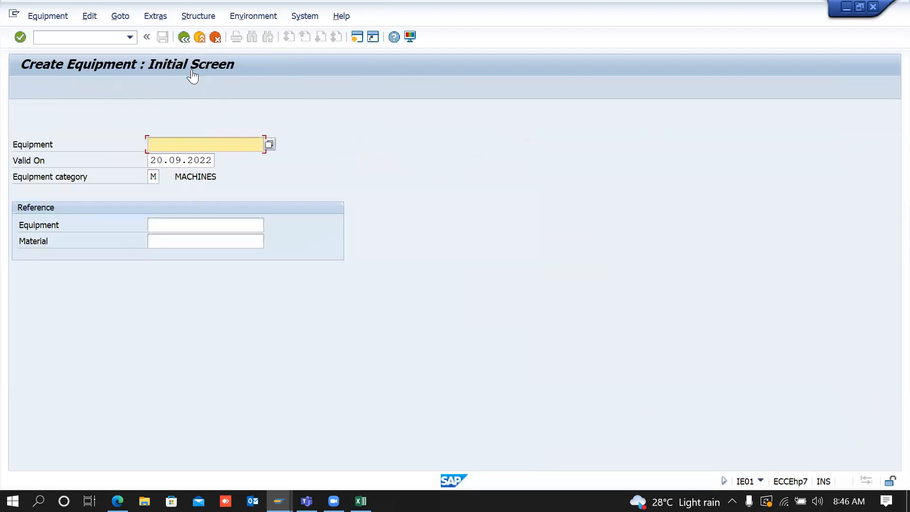
pyautogui.press('Return')
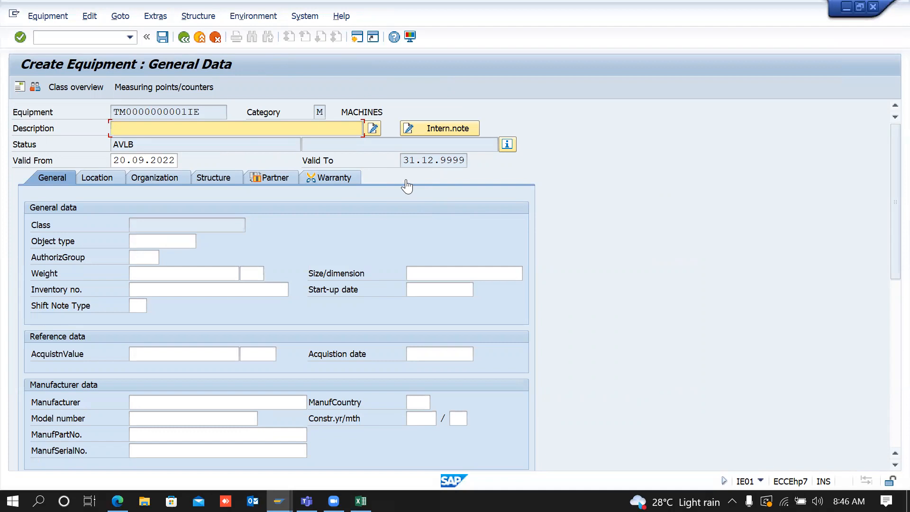
pyautogui.click(338, 182)
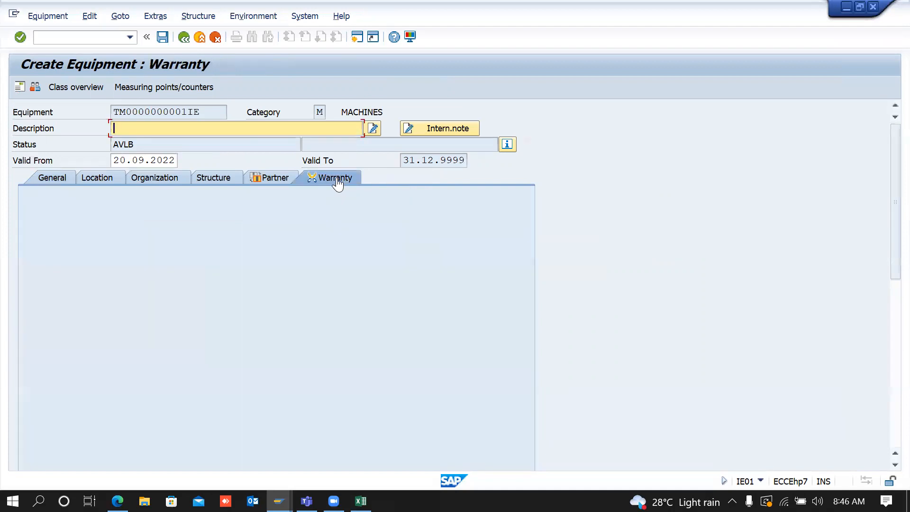
pyautogui.hotkey('alt', 'Tab')
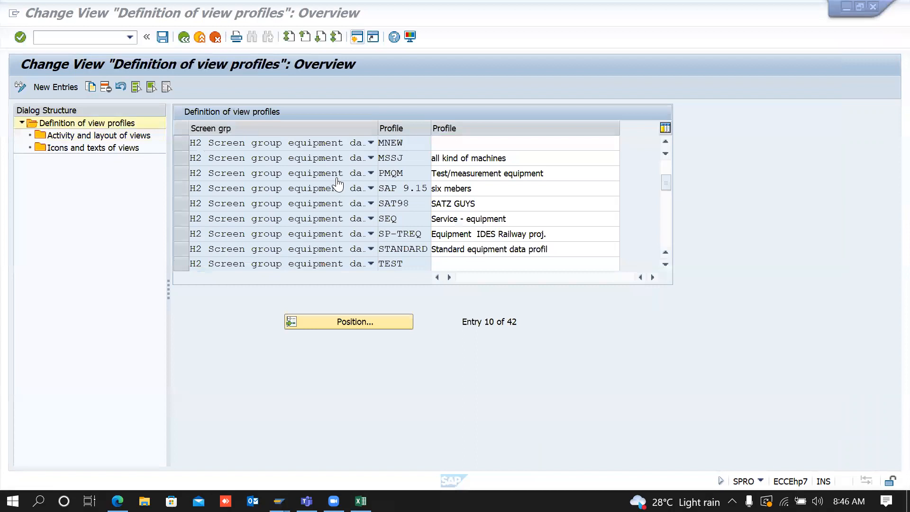
# Step: Assign subscreen 110 Warranty to SEQ's Additional data 2 view and save under the customizing request
pyautogui.click(181, 218)
pyautogui.doubleClick(125, 137)
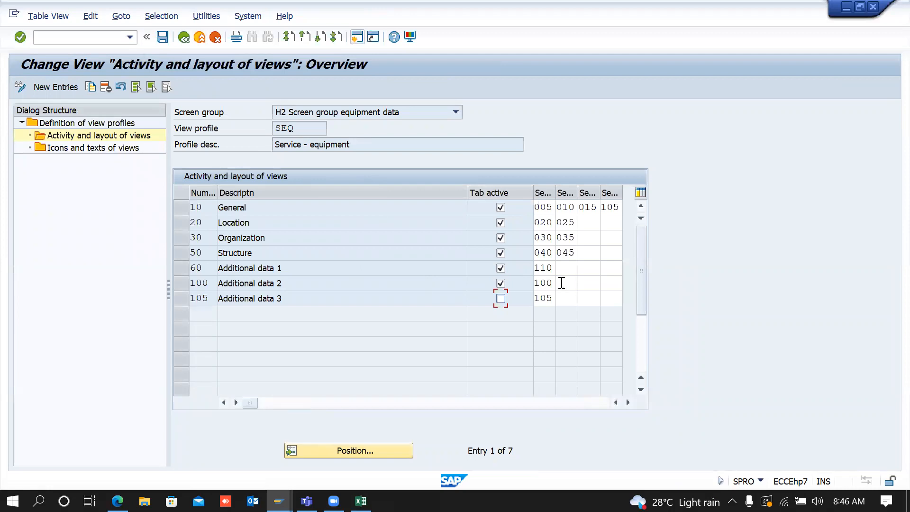
pyautogui.click(548, 283)
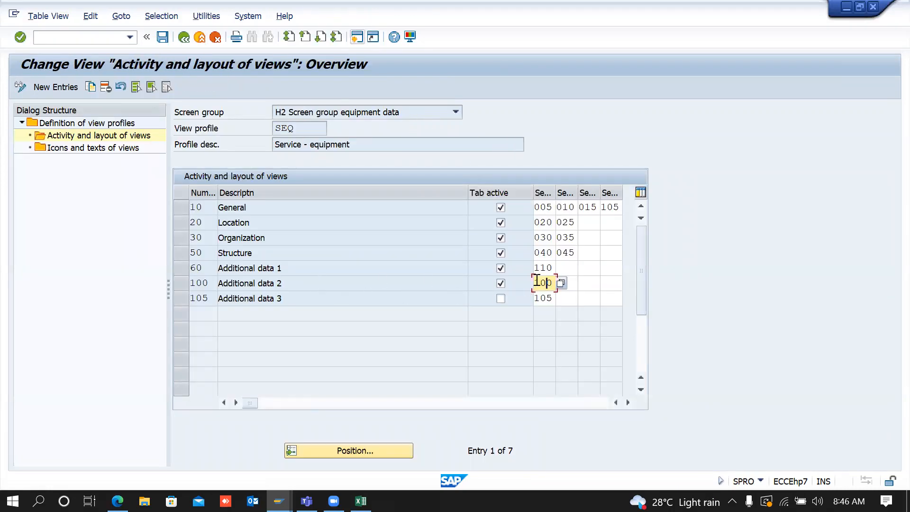
pyautogui.click(561, 283)
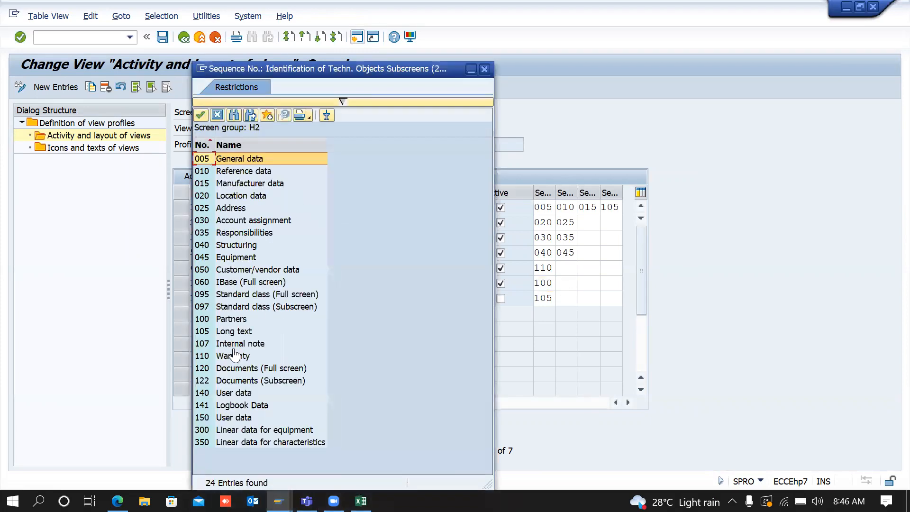
pyautogui.doubleClick(237, 358)
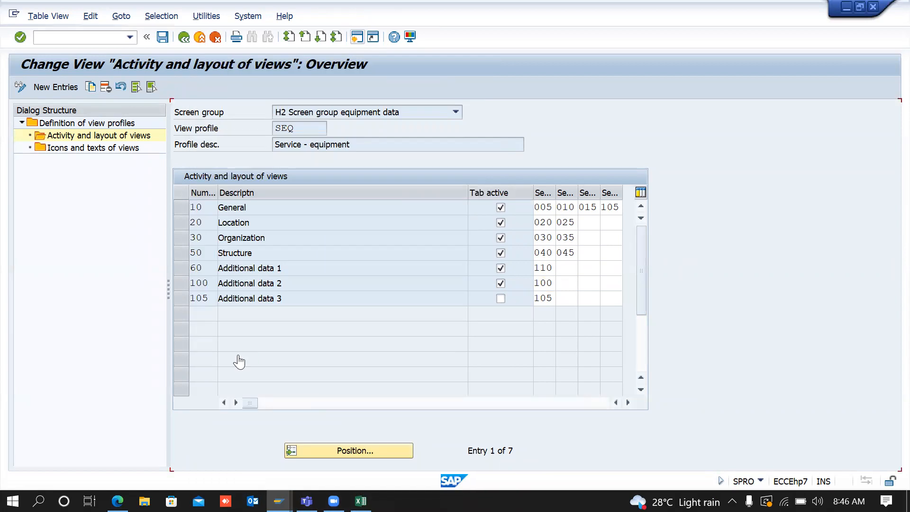
pyautogui.click(162, 38)
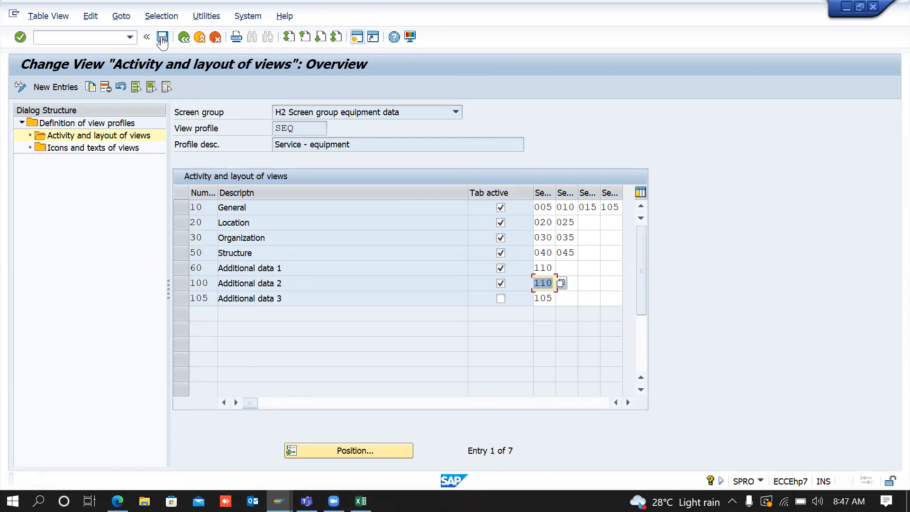
pyautogui.press('Tab')
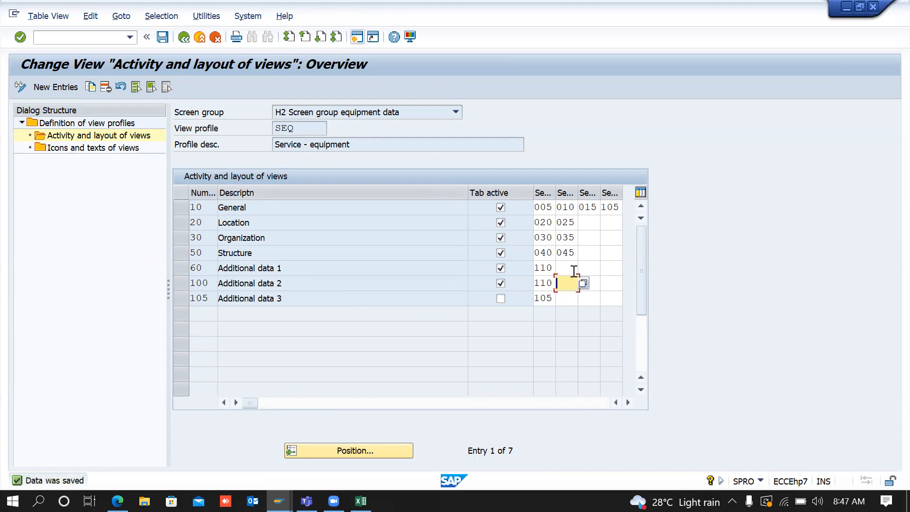
# Step: Add subscreen 107 Internal note after Warranty in Additional data 2 and save the profile
pyautogui.click(583, 284)
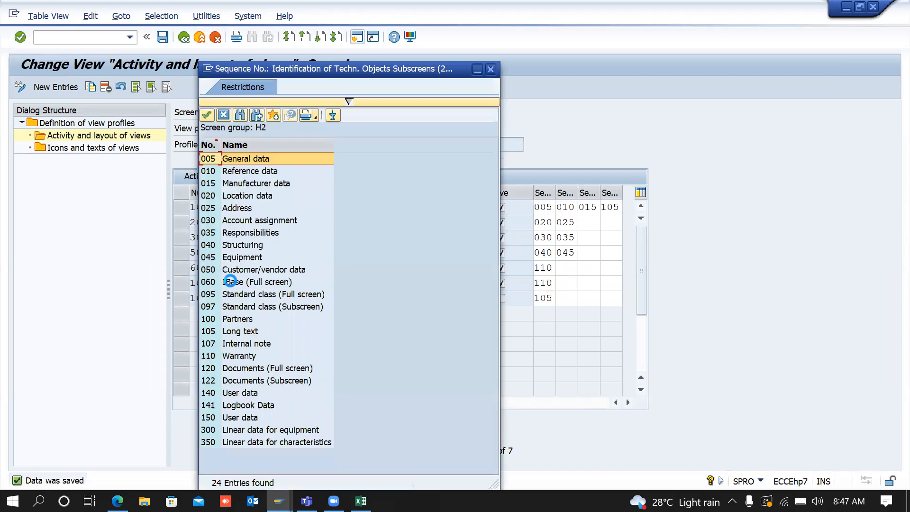
pyautogui.doubleClick(245, 344)
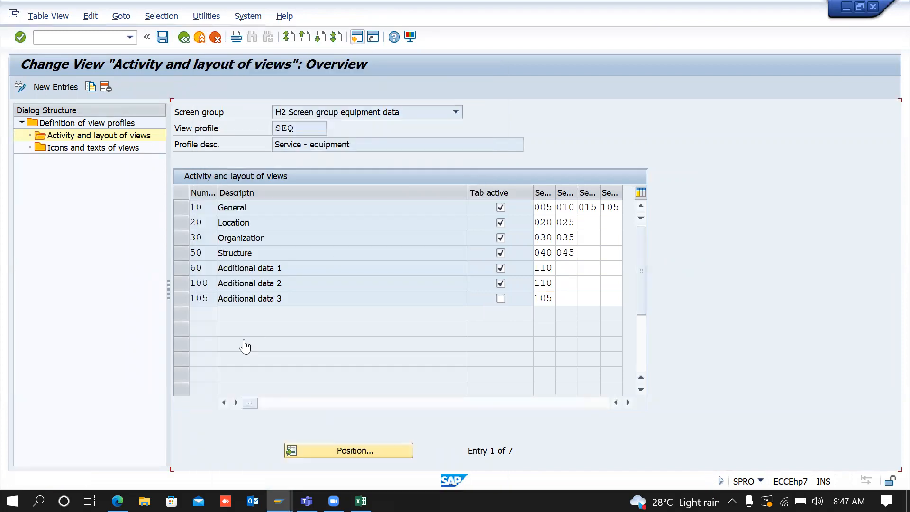
pyautogui.click(162, 37)
# Step: Back out to the unsaved equipment record and discard it without saving
pyautogui.click(183, 38)
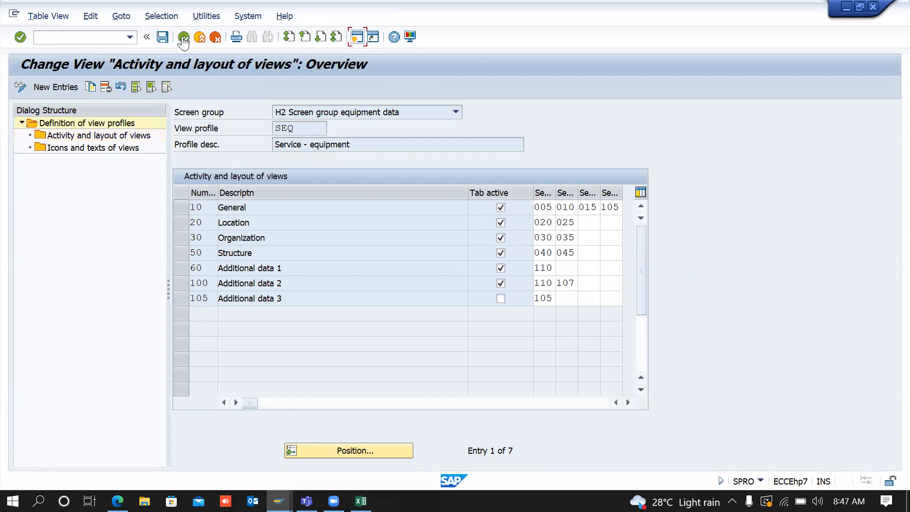
pyautogui.click(183, 37)
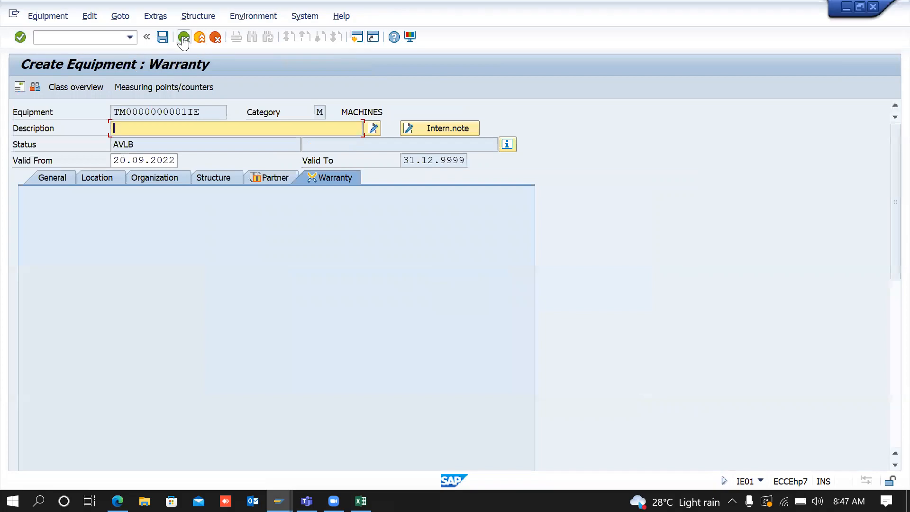
pyautogui.click(183, 38)
pyautogui.click(329, 264)
# Step: Recreate the equipment, check the Warranty tab's vendor, customer and internal note sections, then exit
pyautogui.press('Return')
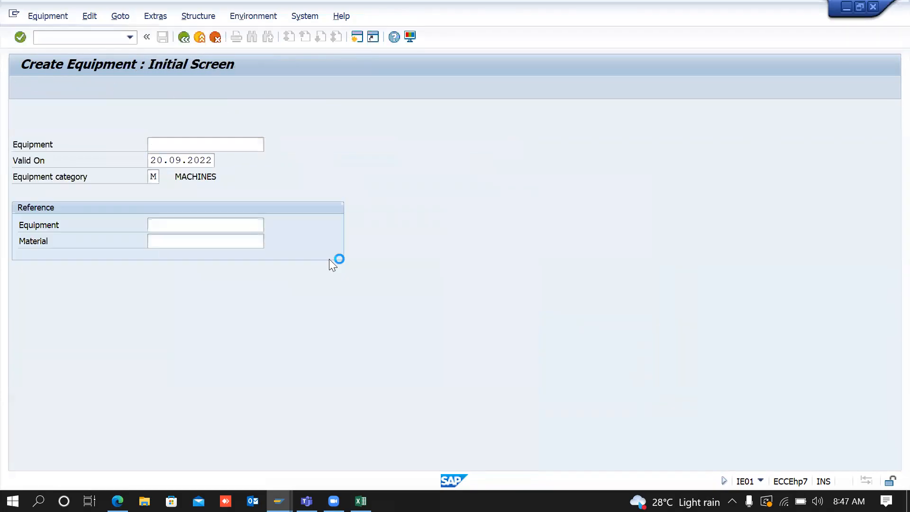
pyautogui.click(338, 188)
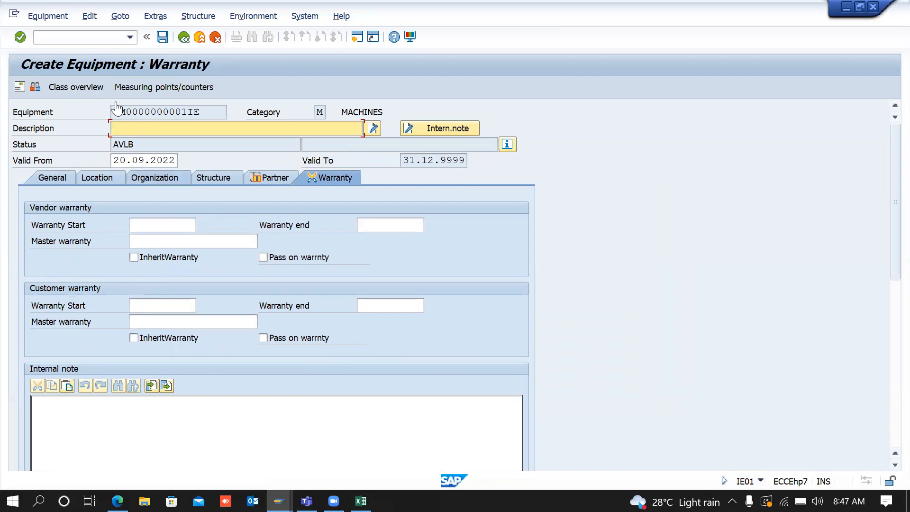
pyautogui.click(183, 38)
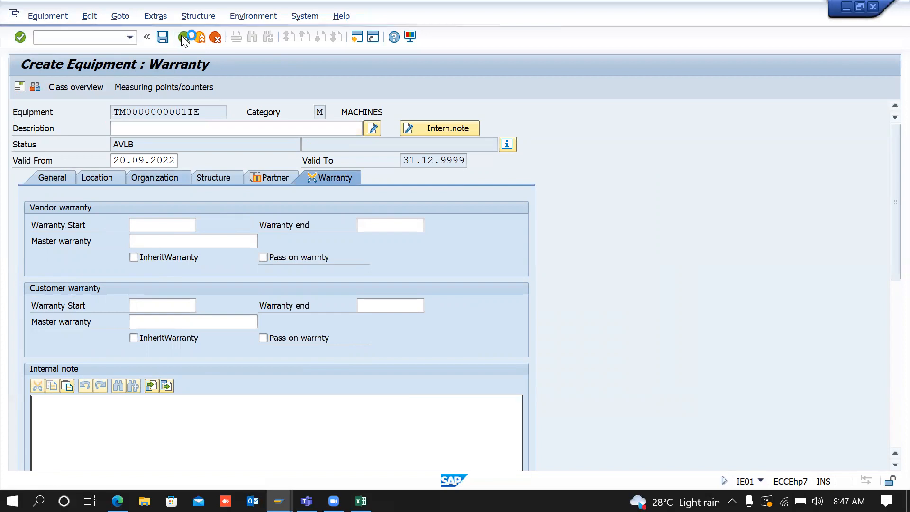